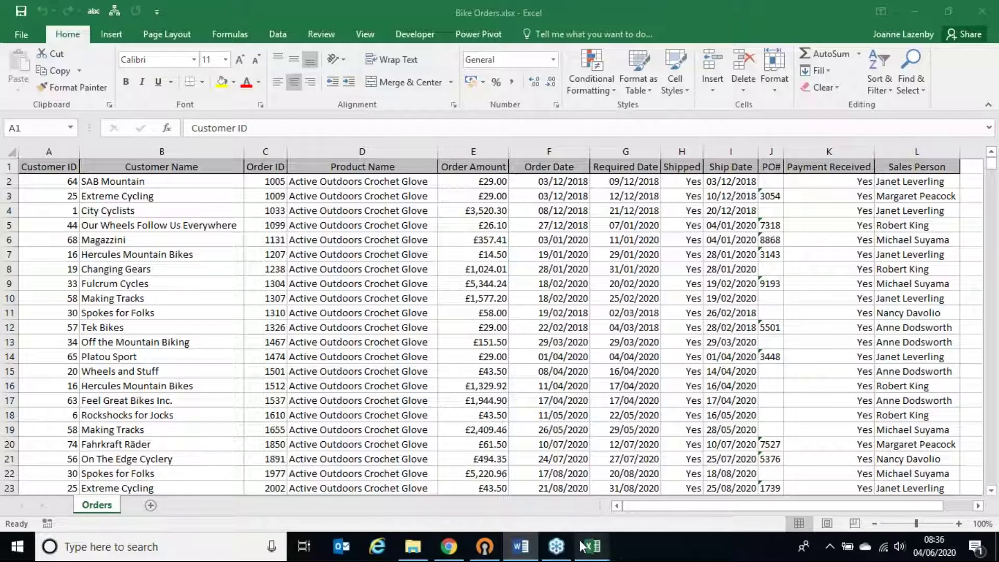
Bring the Exam Results.xlsx workbook to the front
mouse_move(584, 545)
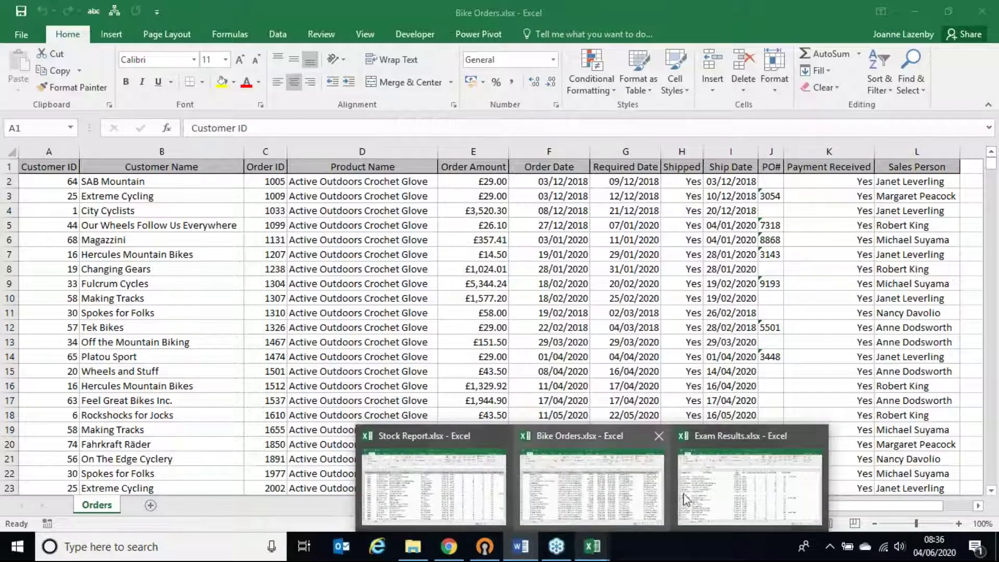
left_click(749, 479)
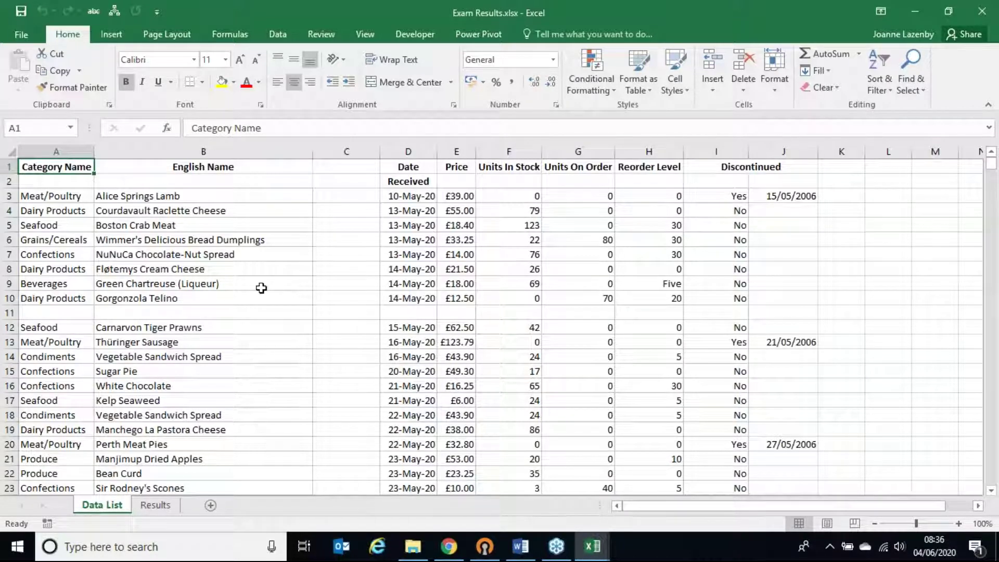
key("alt+Tab")
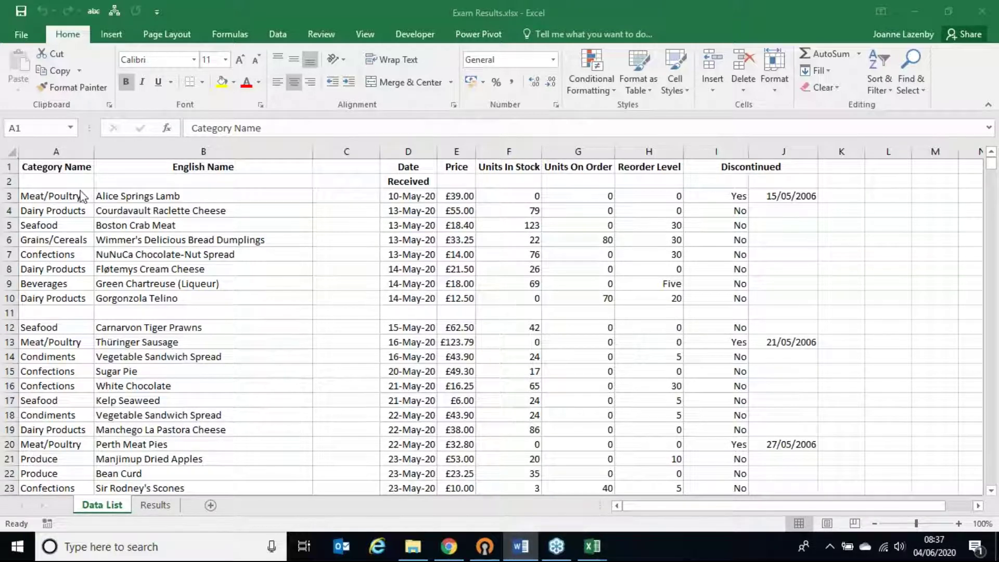
key("alt+Tab")
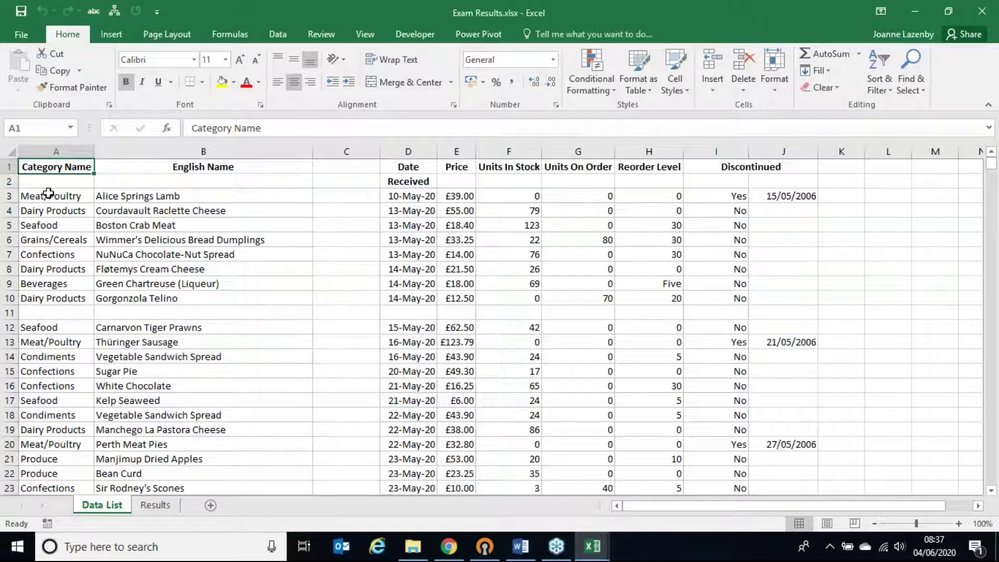
Delete the empty column C between the English Name and Date Received columns of the data list
left_click_drag(49, 195, 177, 298)
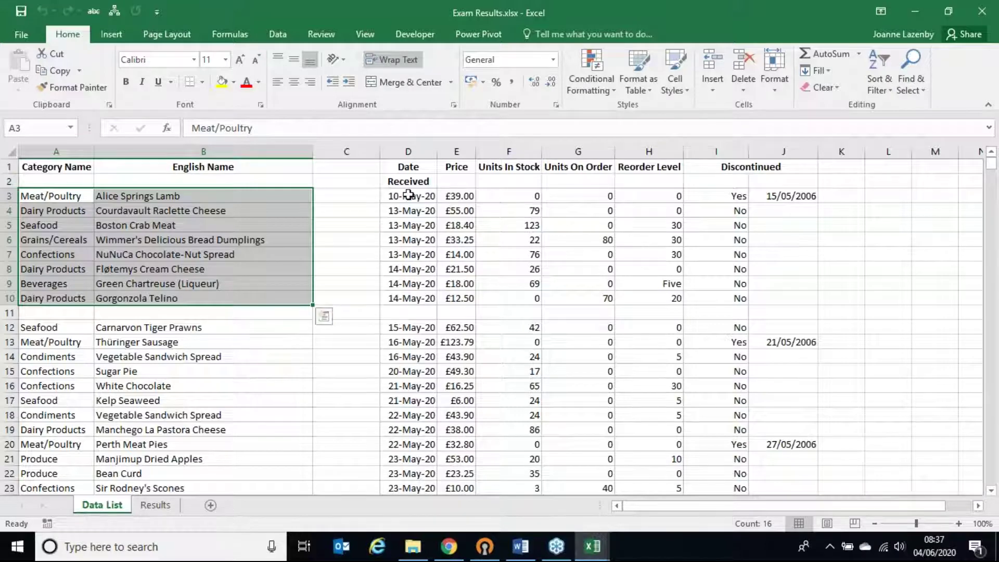
left_click(280, 224)
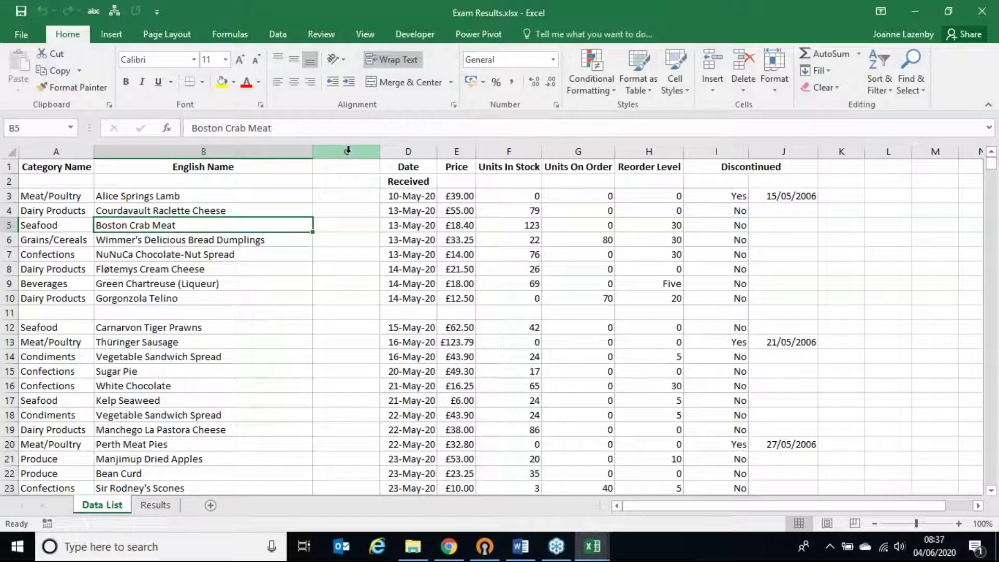
right_click(348, 151)
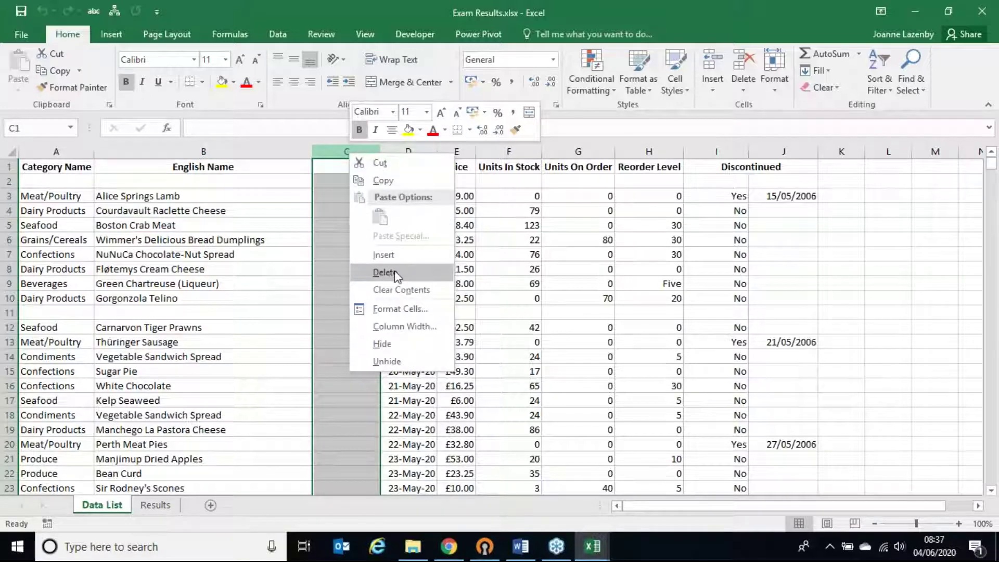
left_click(385, 272)
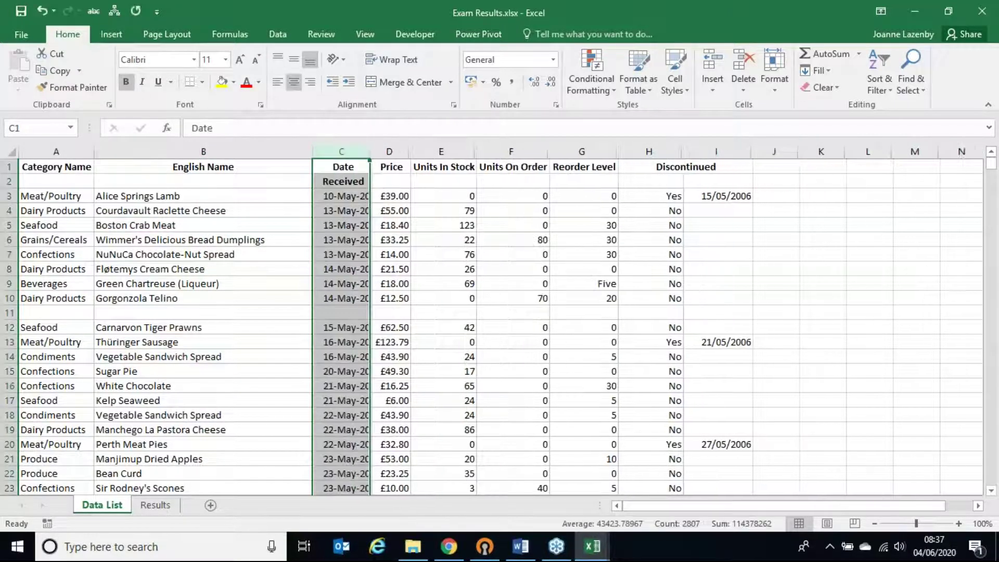
Delete the blank row 11 that splits the data list
left_click_drag(50, 196, 708, 293)
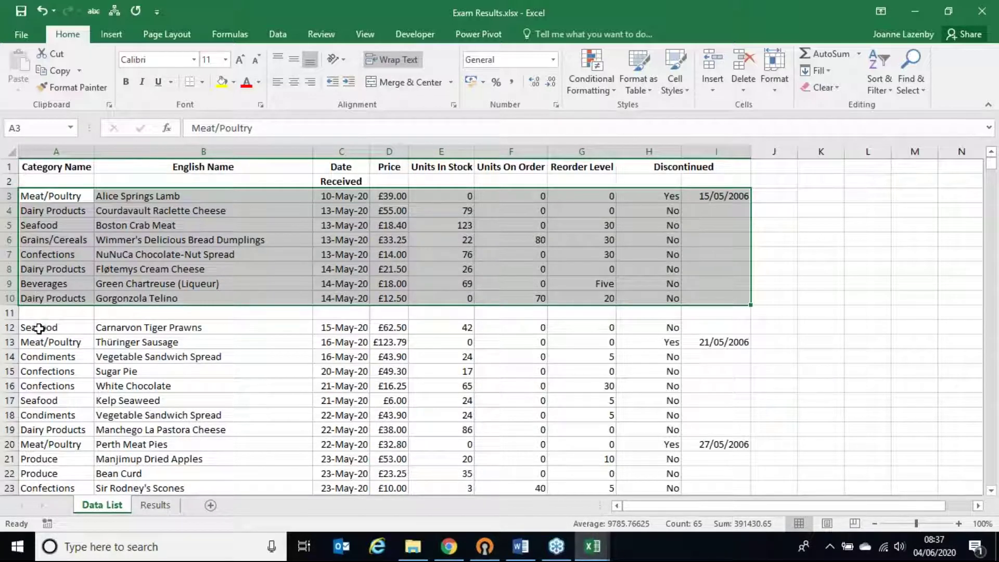
left_click(10, 312)
right_click(10, 312)
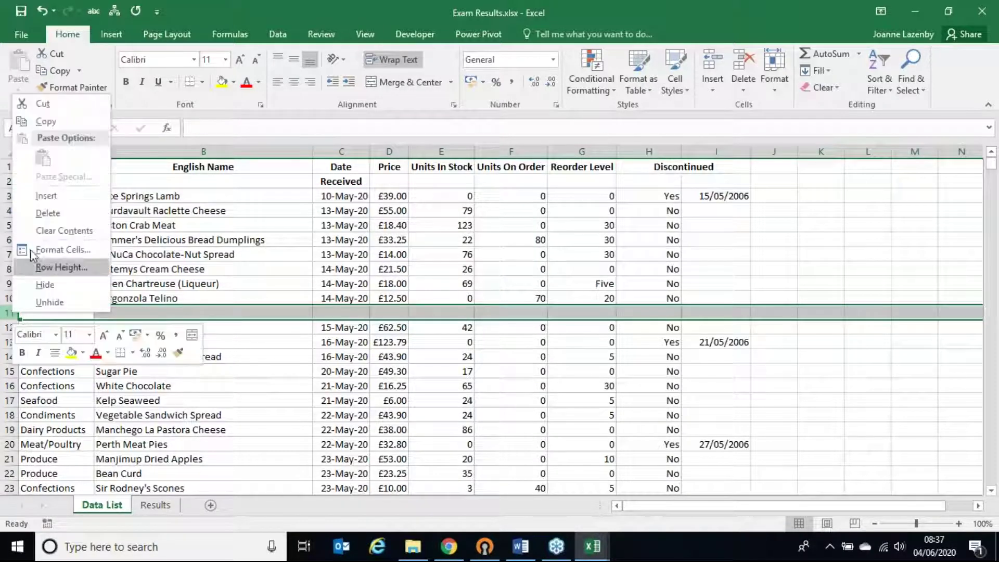
left_click(45, 213)
left_click(119, 241)
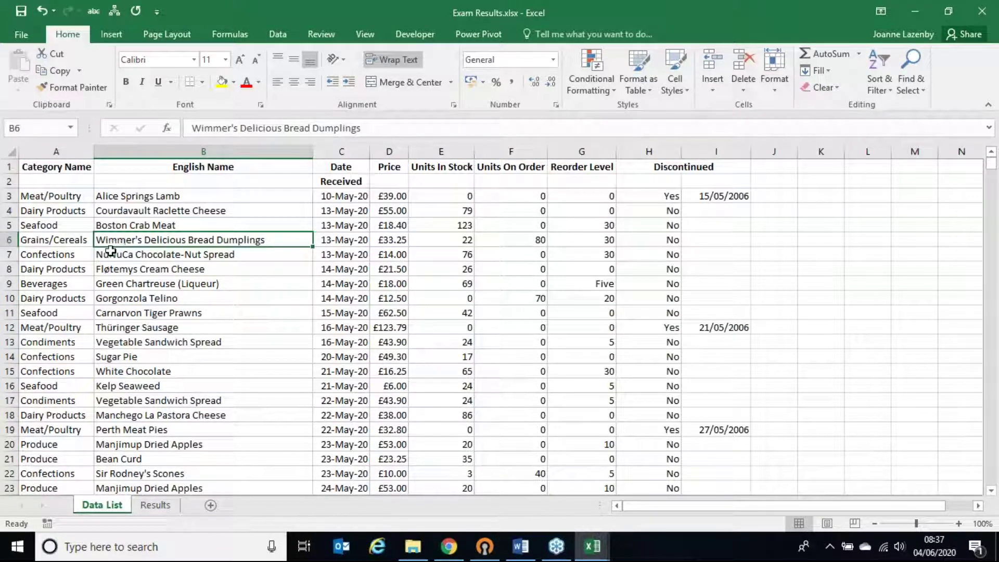
Insert four blank rows above the header row of the data list
left_click(71, 167)
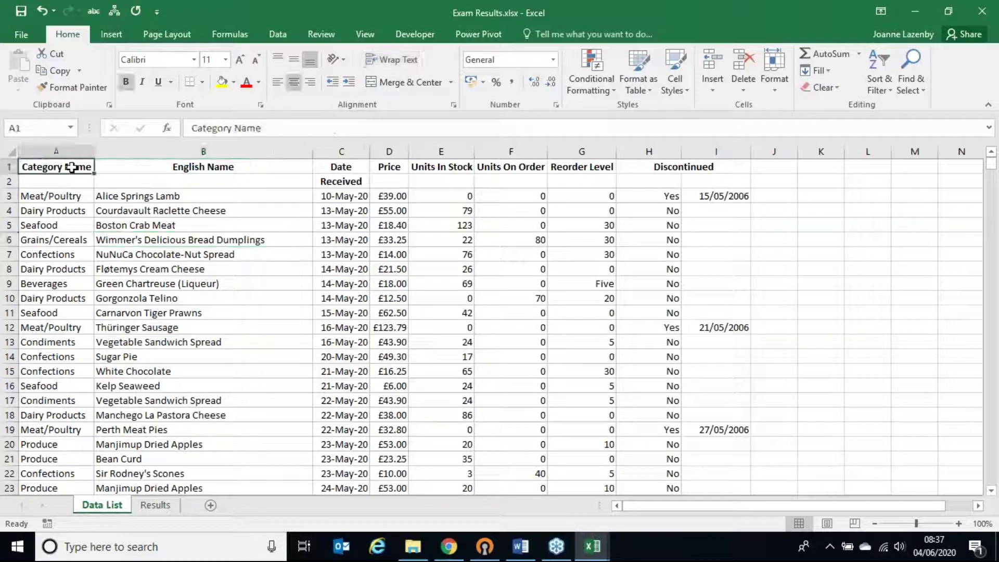
left_click(152, 167)
left_click(344, 165)
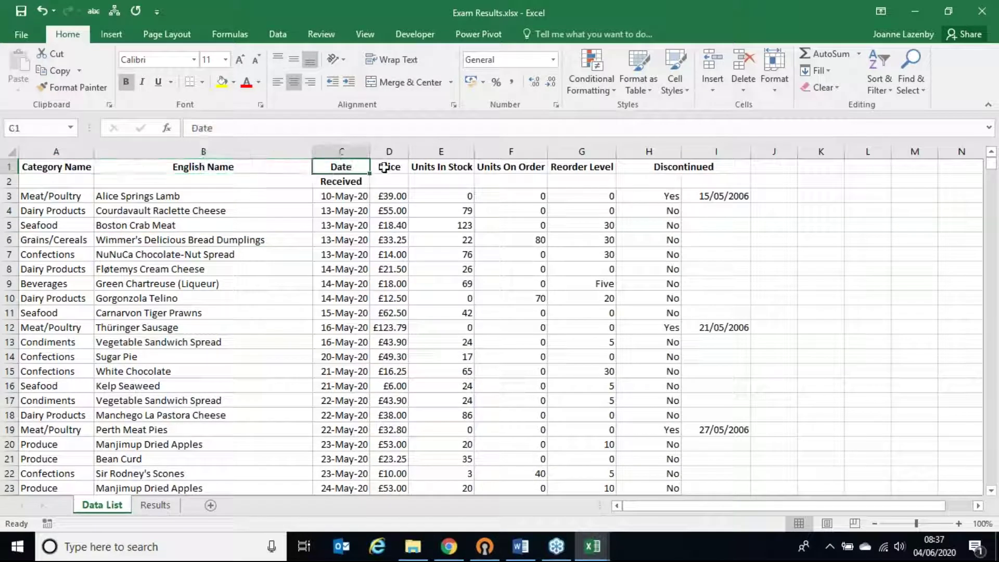
left_click(386, 167)
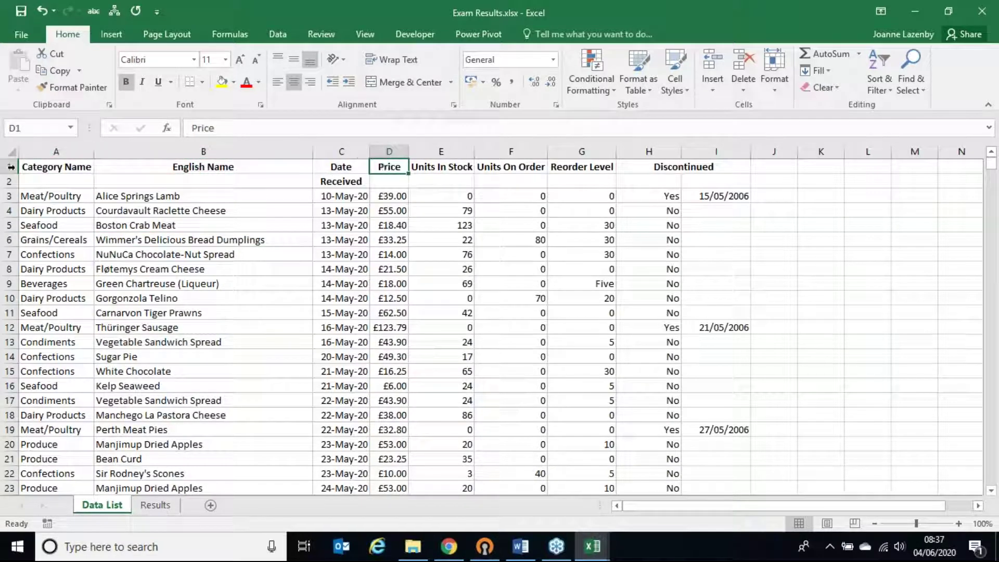
left_click_drag(11, 166, 11, 211)
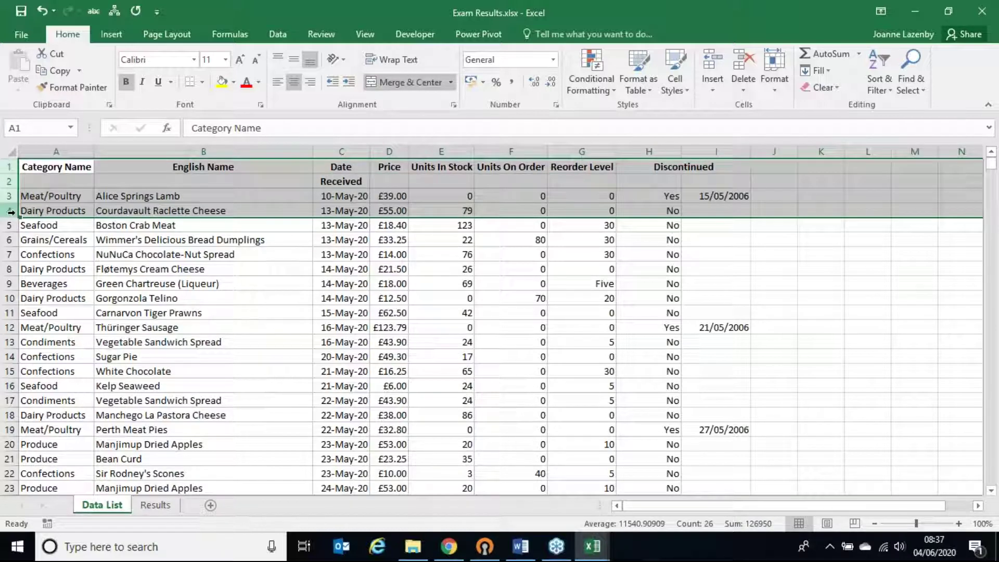
key("ctrl+shift+plus")
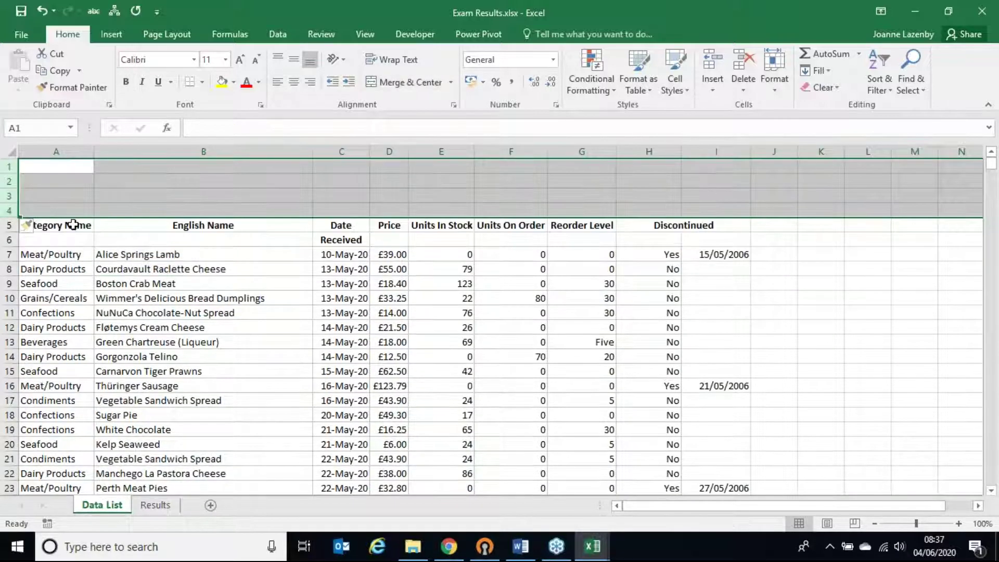
Change the header in cell C5 to "Date Rcd" so that it fits in a single row
left_click(67, 225)
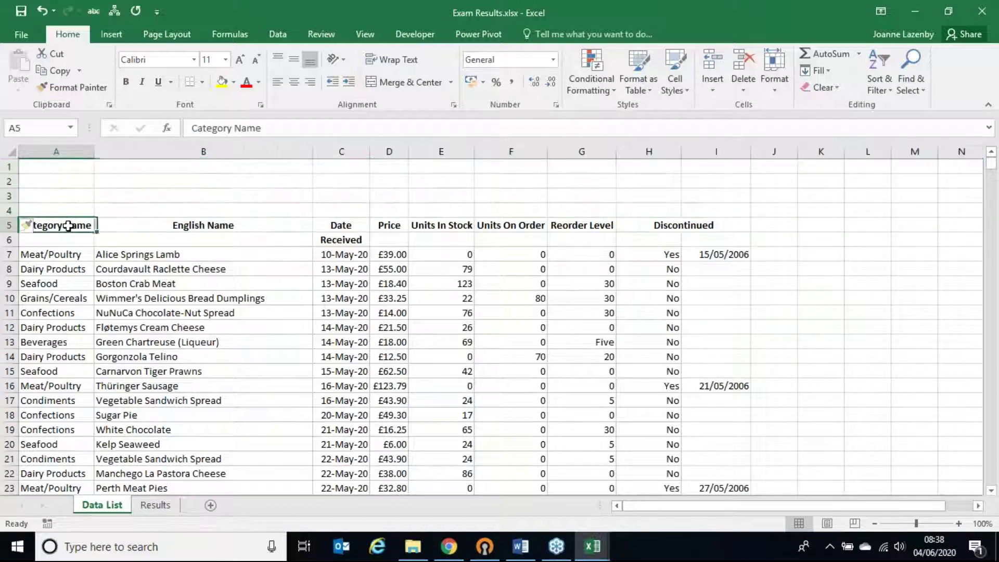
left_click(71, 255)
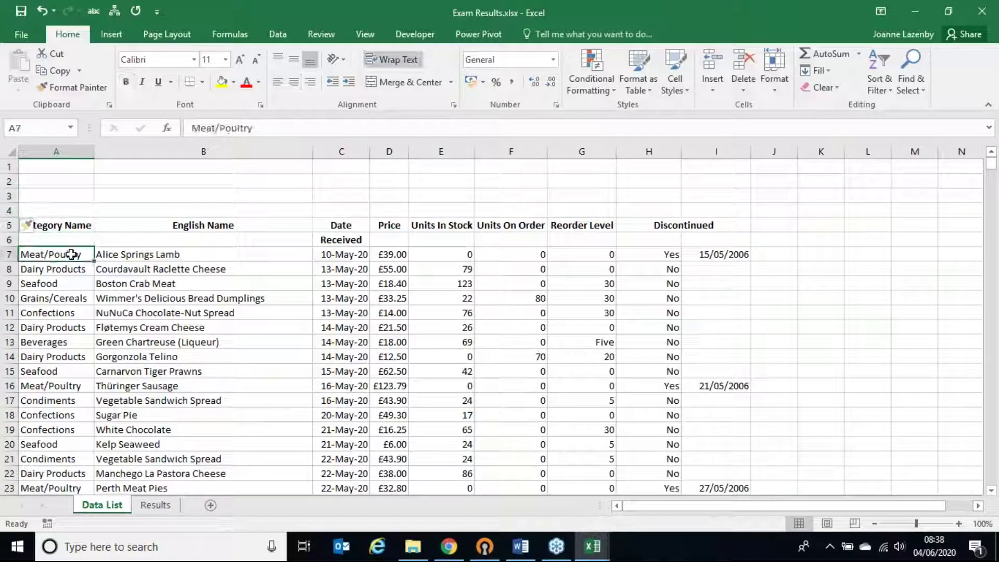
left_click(334, 227)
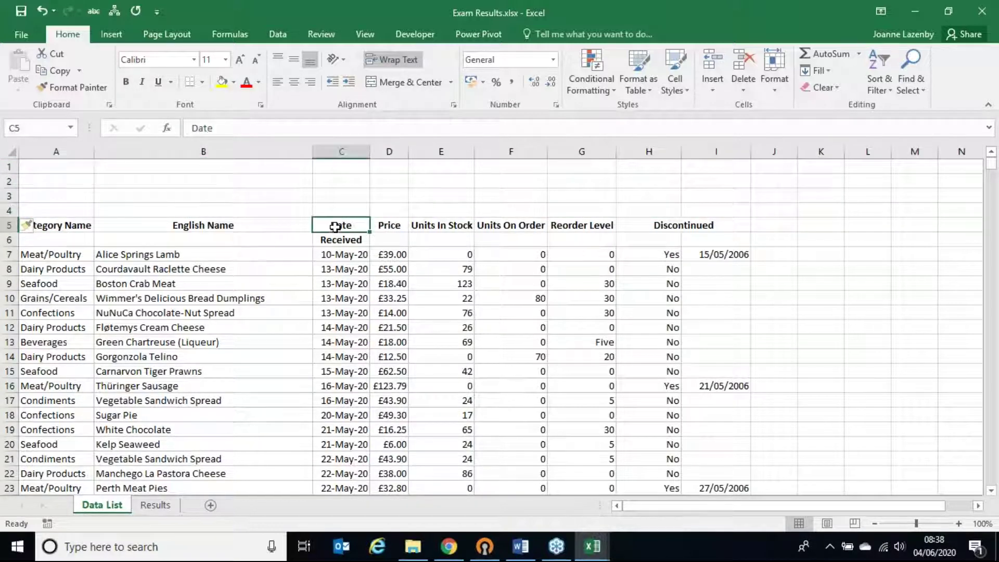
left_click(335, 240)
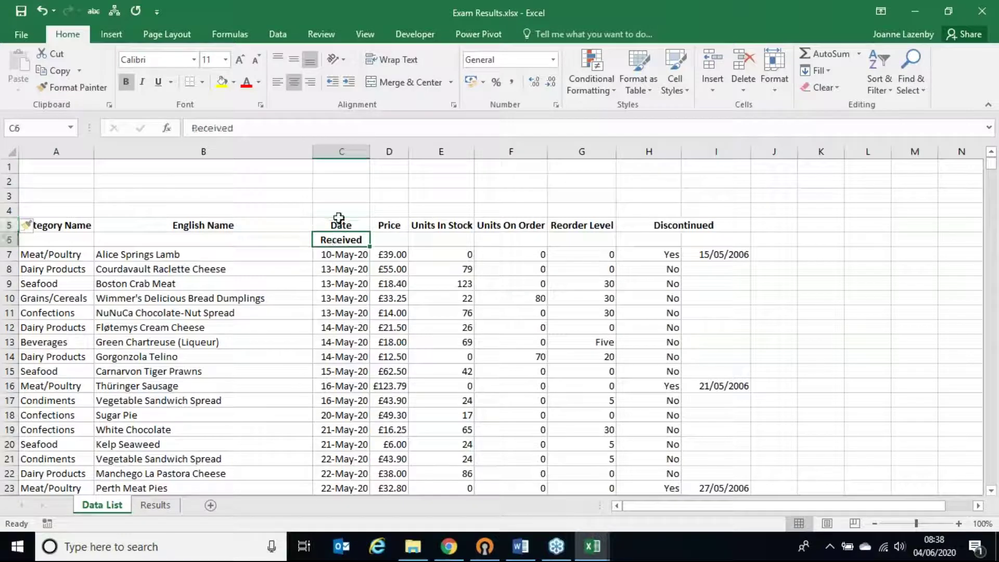
left_click(334, 225)
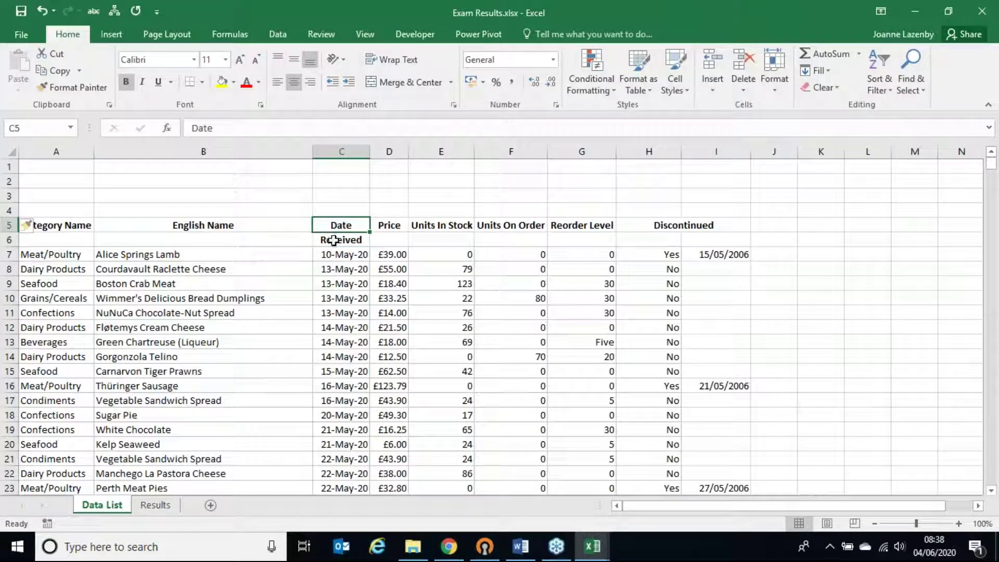
left_click(334, 240)
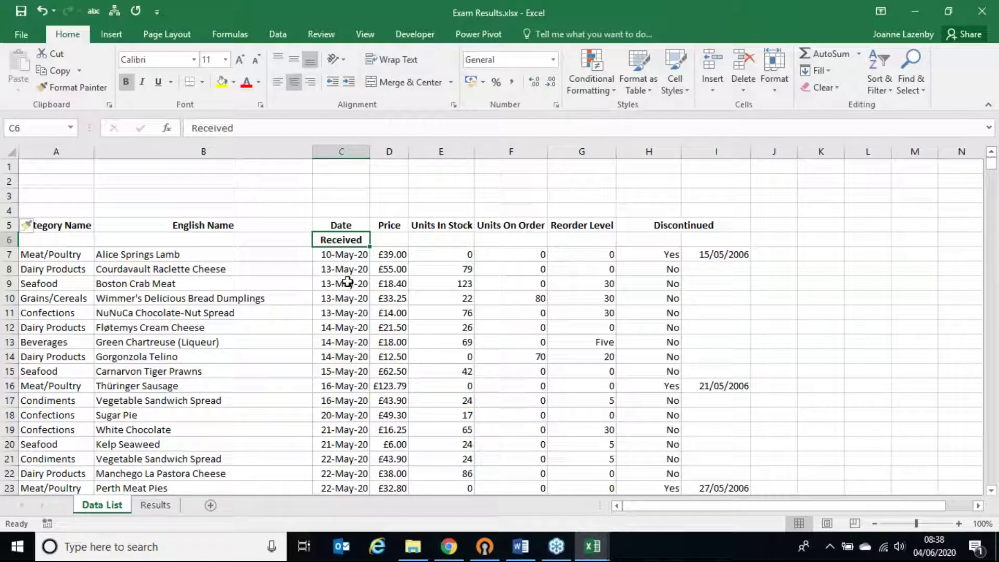
left_click(360, 224)
key("F2")
type("Rcd")
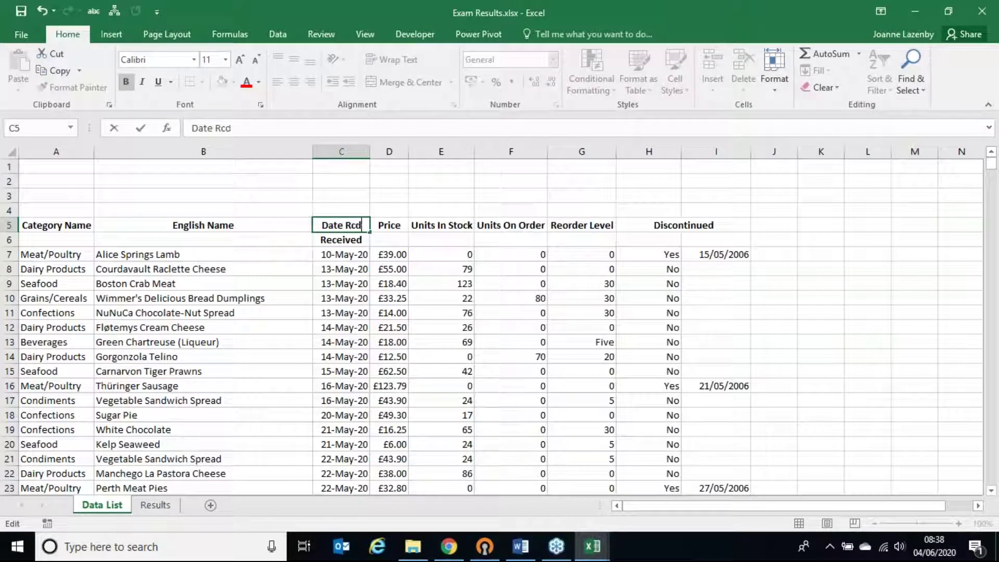
key("Return")
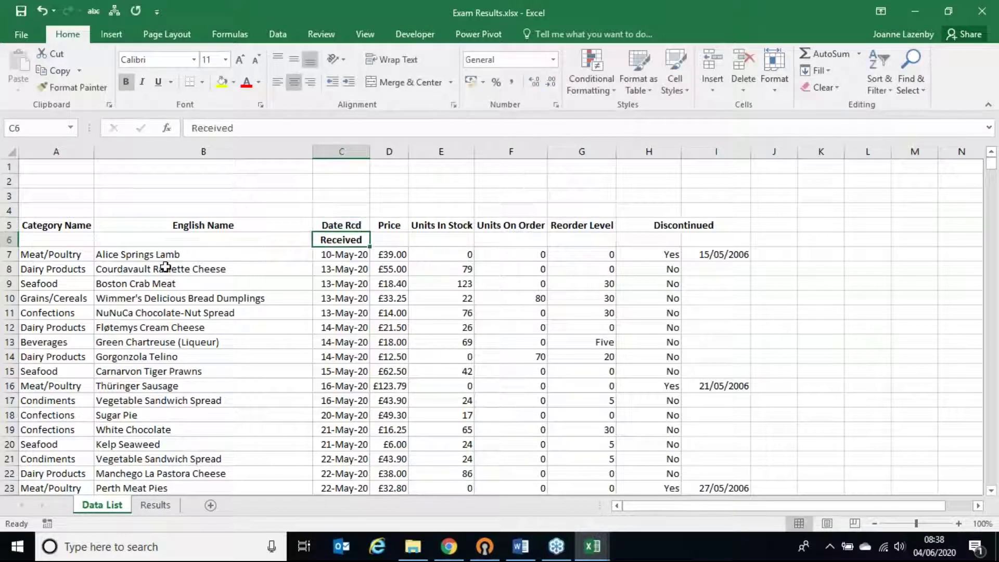
Delete row 6, which holds only the leftover "Received" header text
left_click(11, 239)
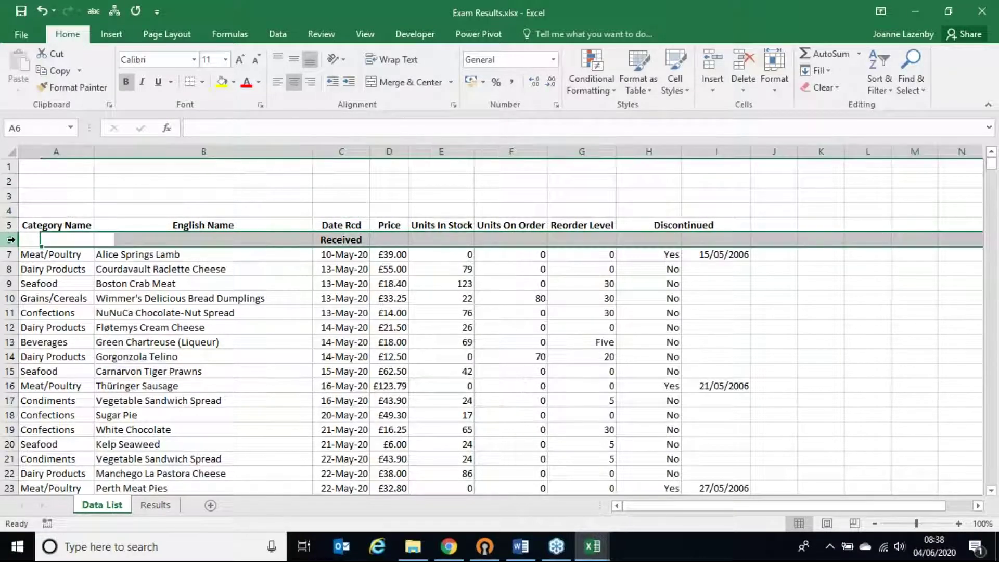
right_click(11, 239)
left_click(63, 362)
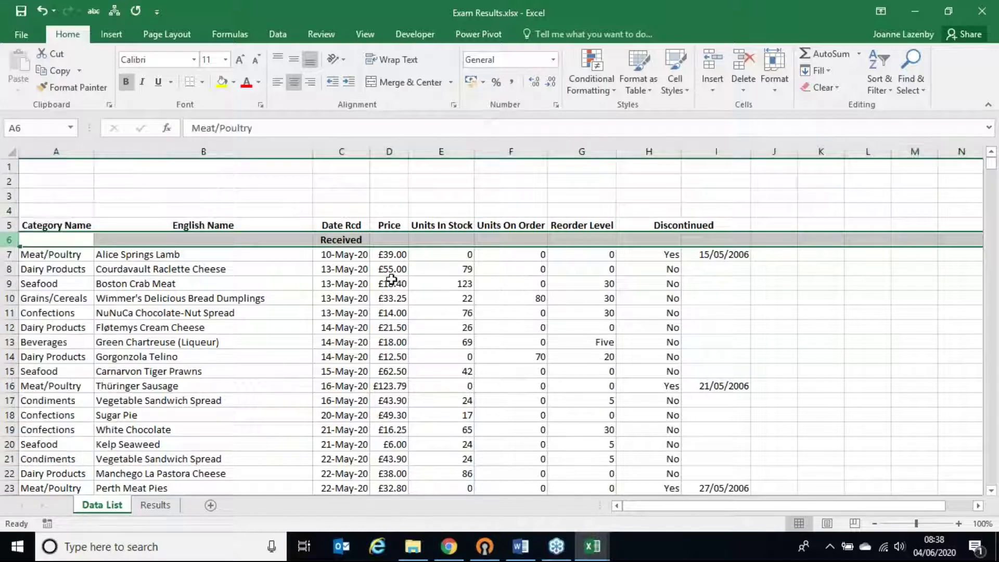
left_click(242, 244)
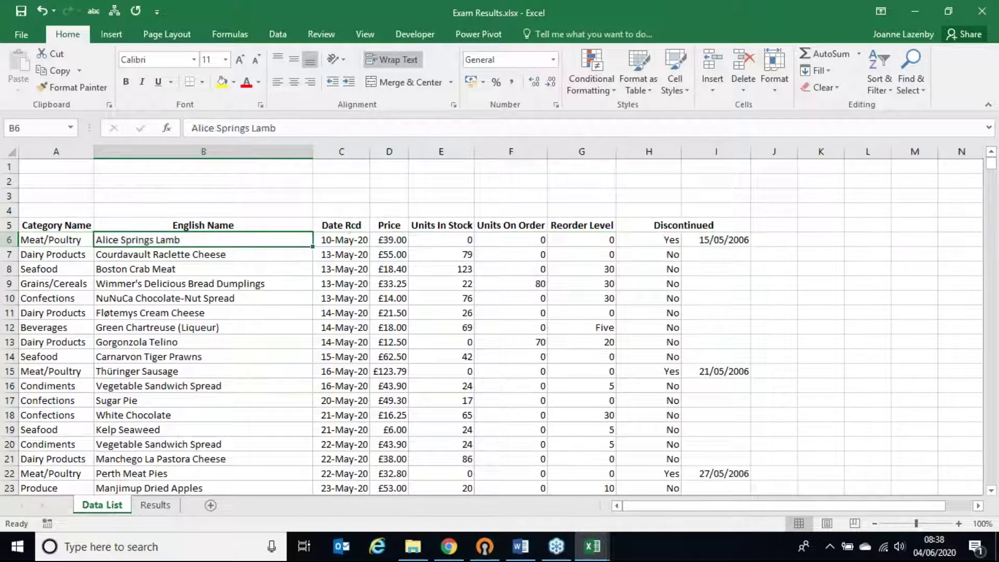
Unmerge the Discontinued header that spans H5 and I5
left_click(67, 225)
left_click_drag(100, 225, 723, 225)
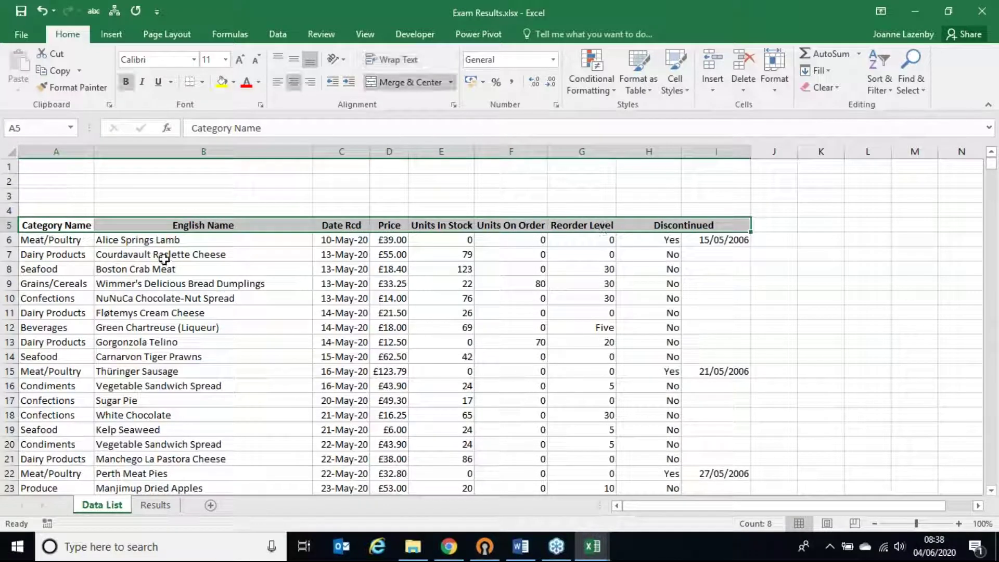
left_click_drag(62, 240, 624, 241)
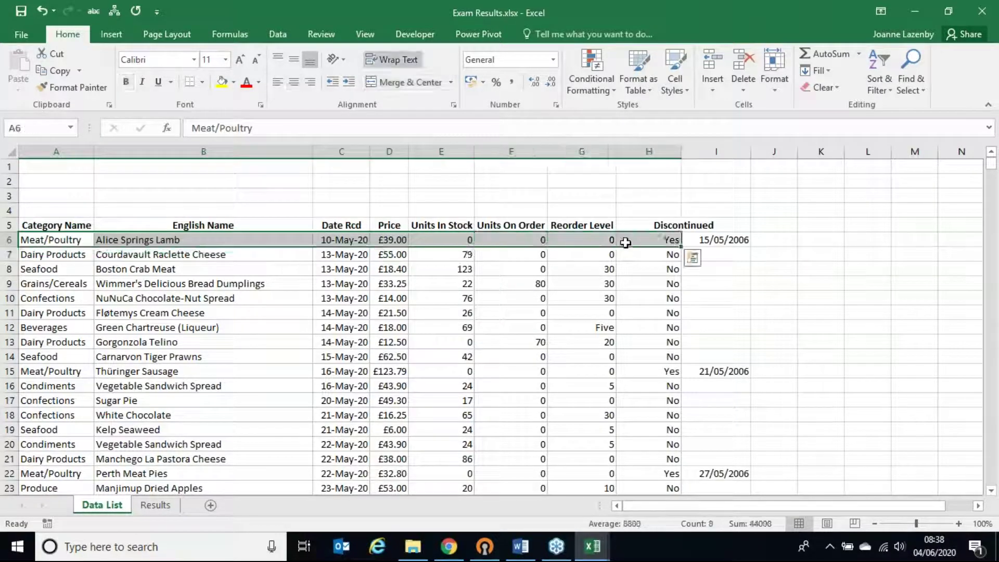
left_click(336, 226)
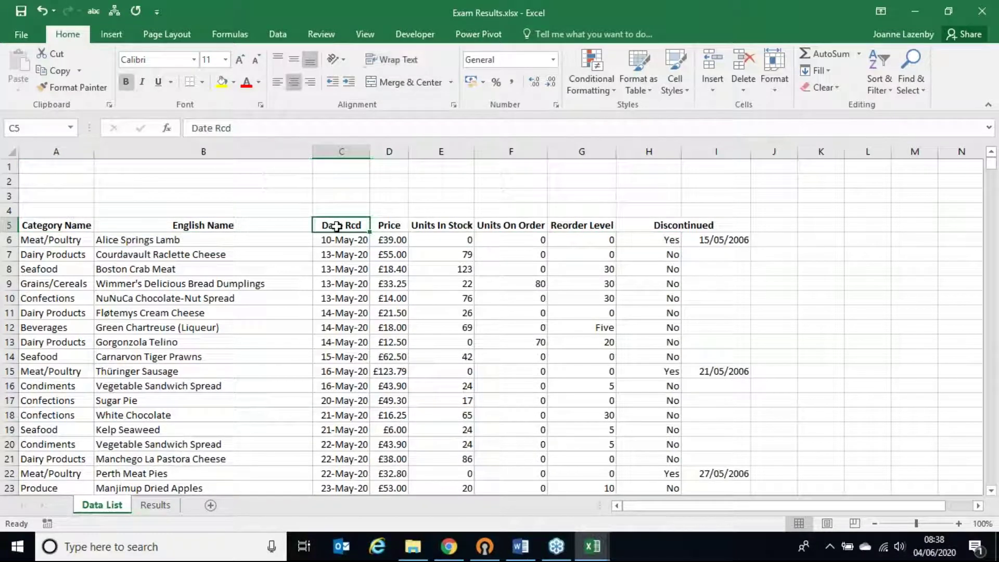
key("Right")
key("Right")
key("Right")
key("Right")
key("Right")
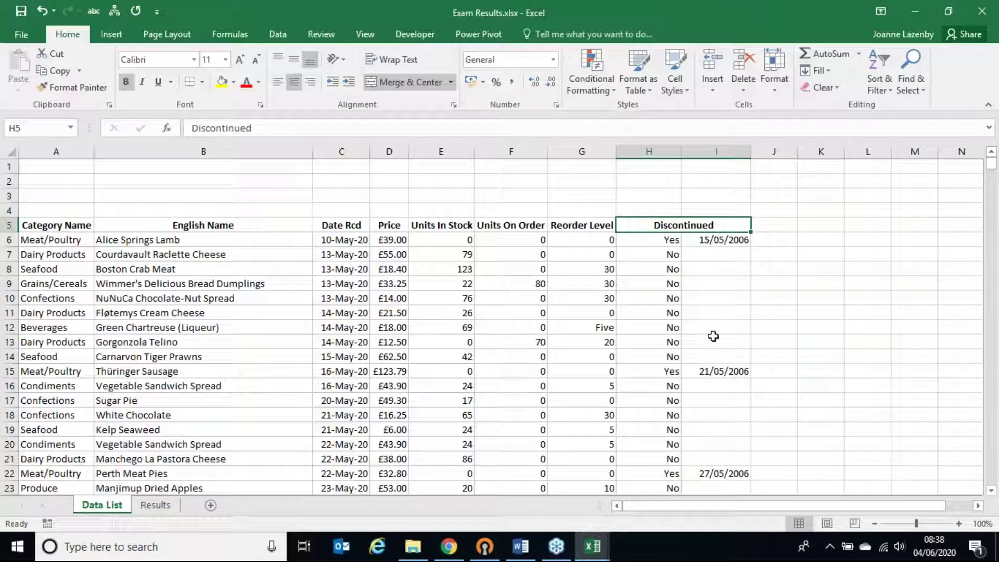
left_click(405, 83)
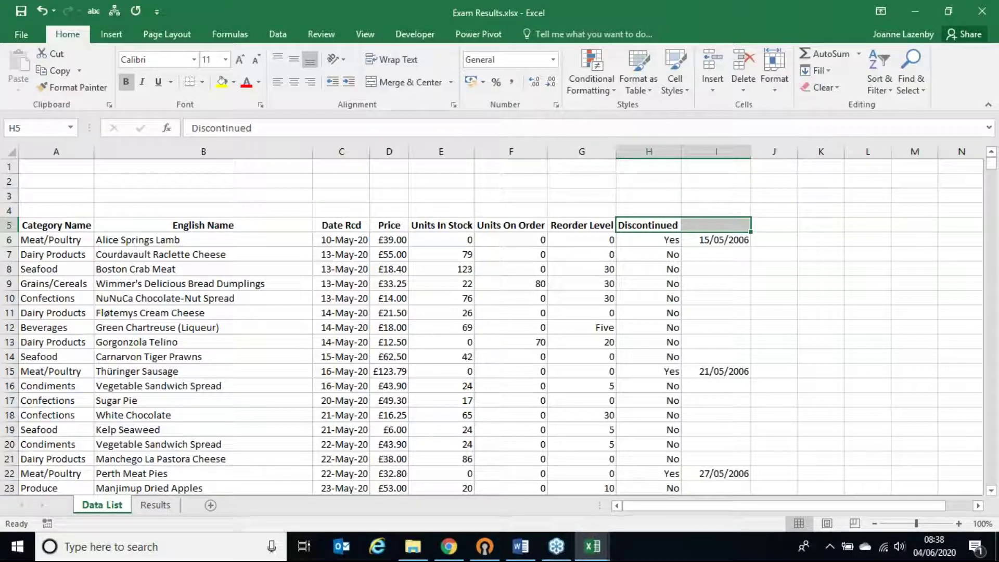
Enter the header "Date Disc" in cell I5 above the discontinued dates
left_click(701, 225)
type("D")
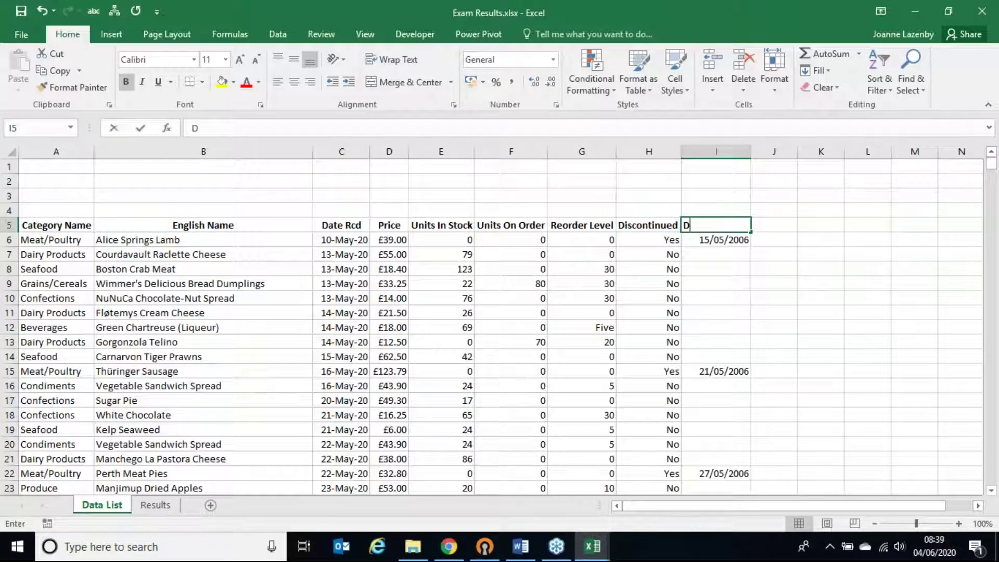
type("ate D")
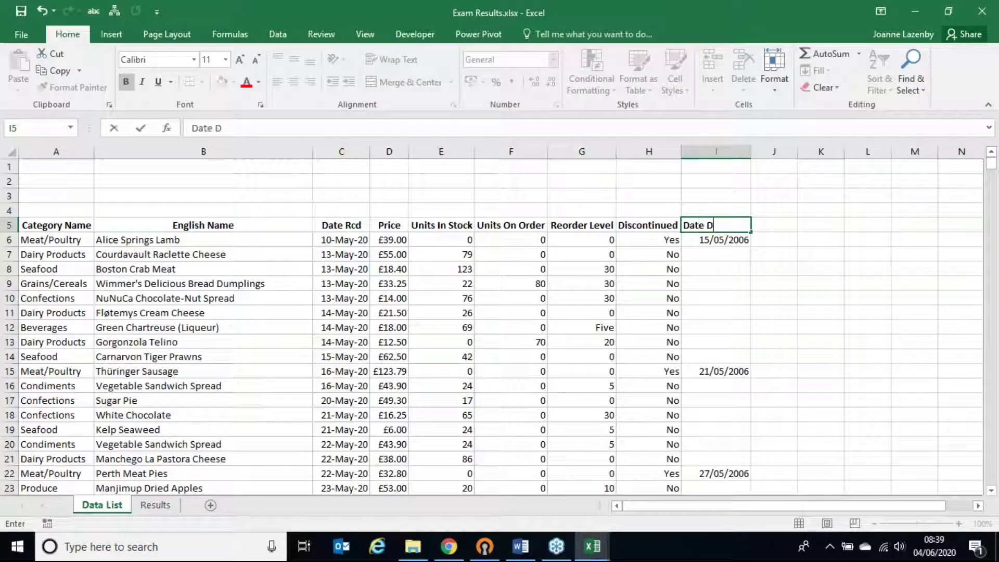
type("isc")
key("Return")
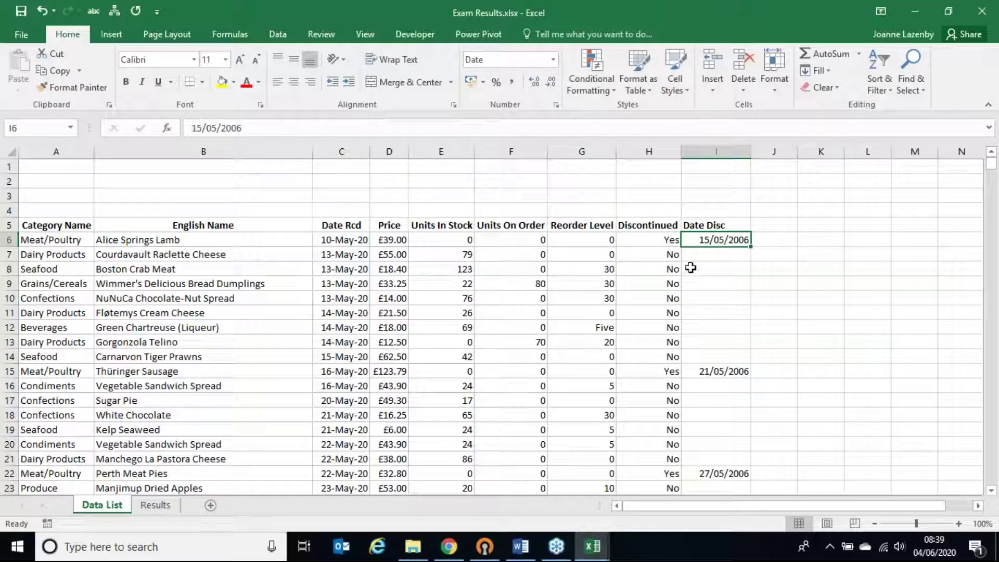
Replace the text "Five" in the Reorder Level column, cell G12, with the number 5
left_click(582, 265)
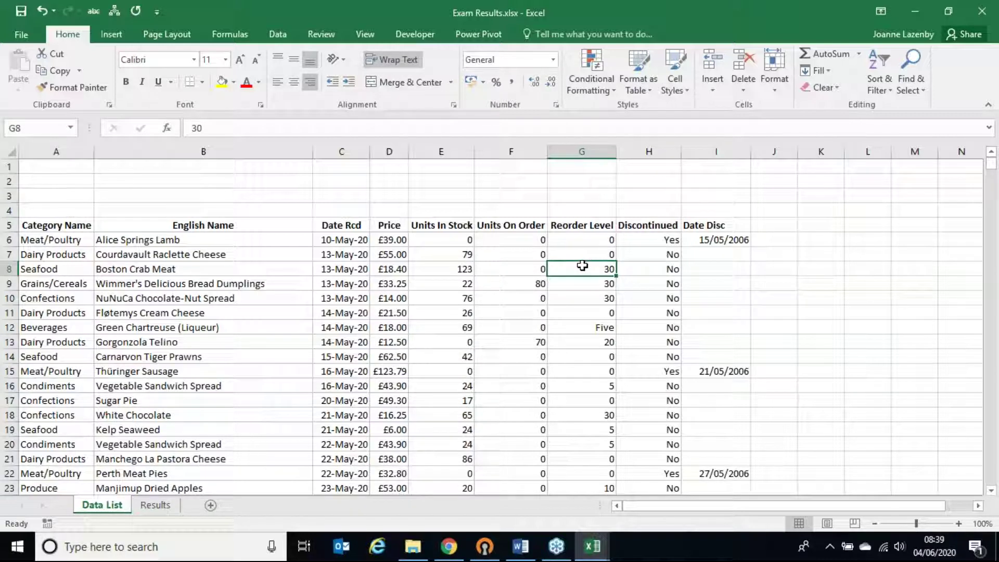
left_click(580, 328)
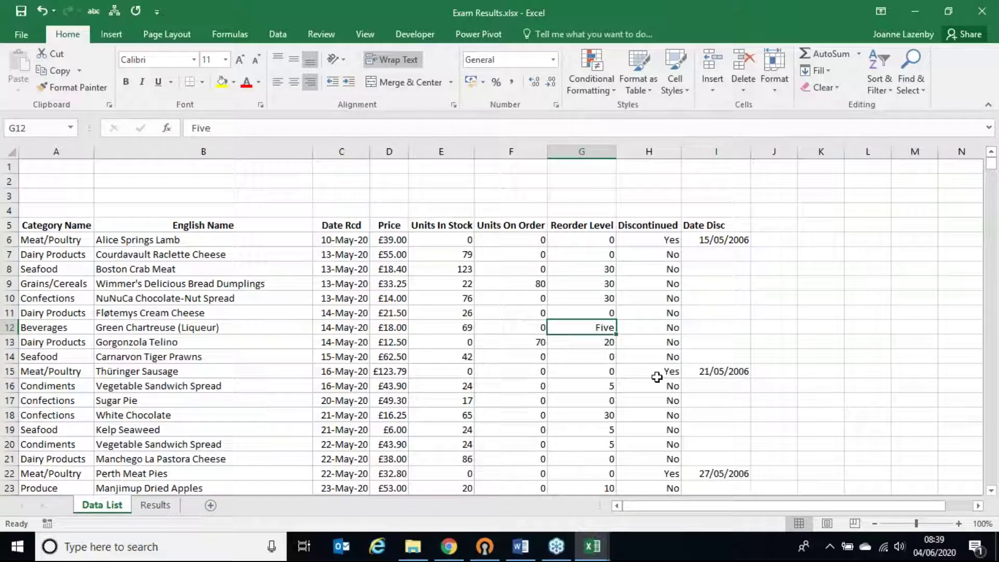
type("5")
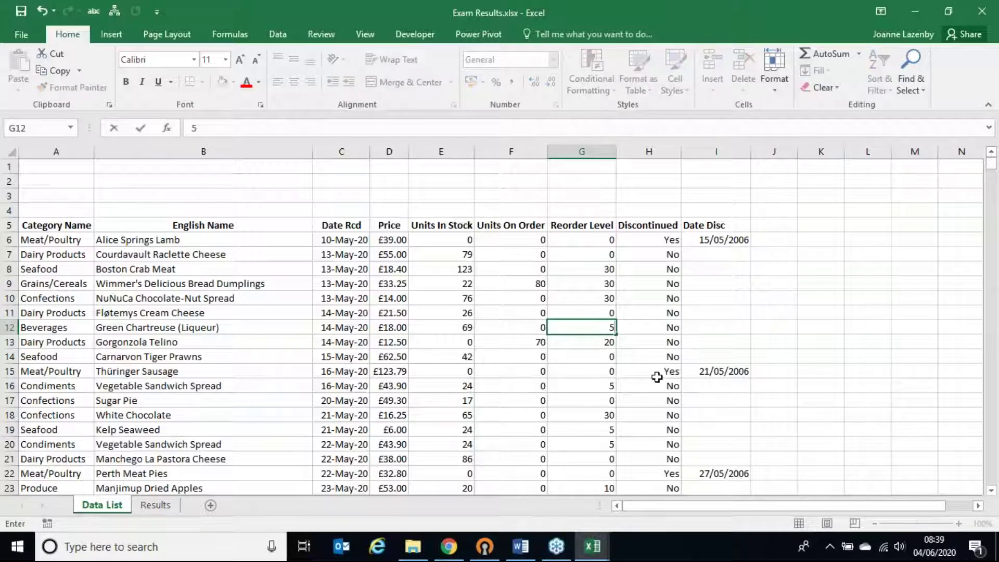
key("Tab")
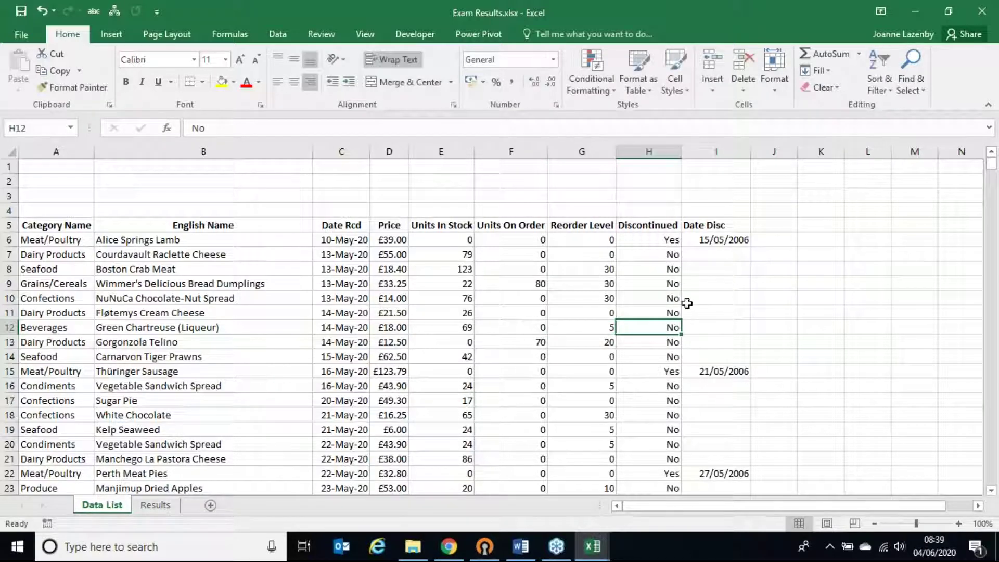
left_click(719, 249)
left_click_drag(719, 248, 714, 359)
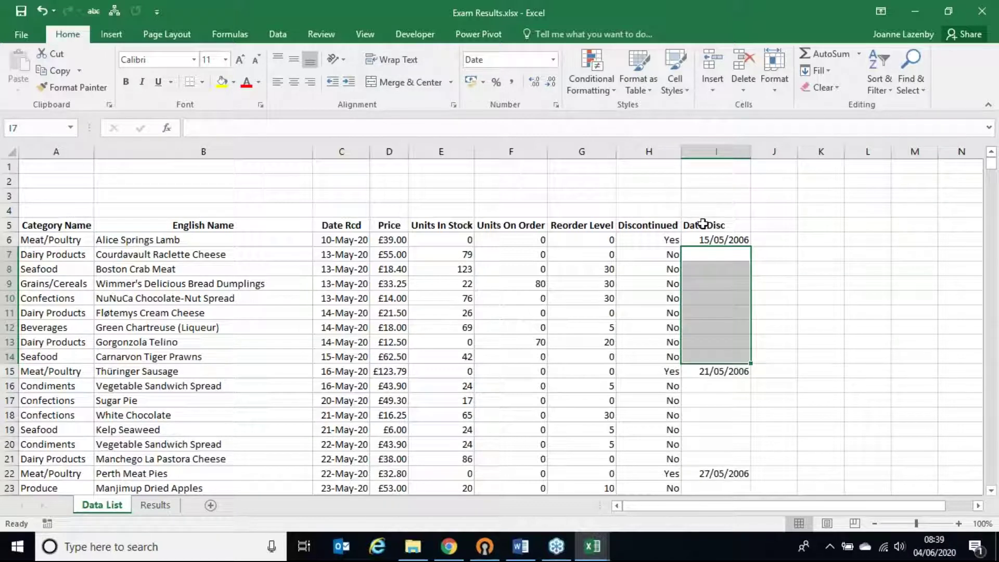
left_click_drag(697, 224, 710, 392)
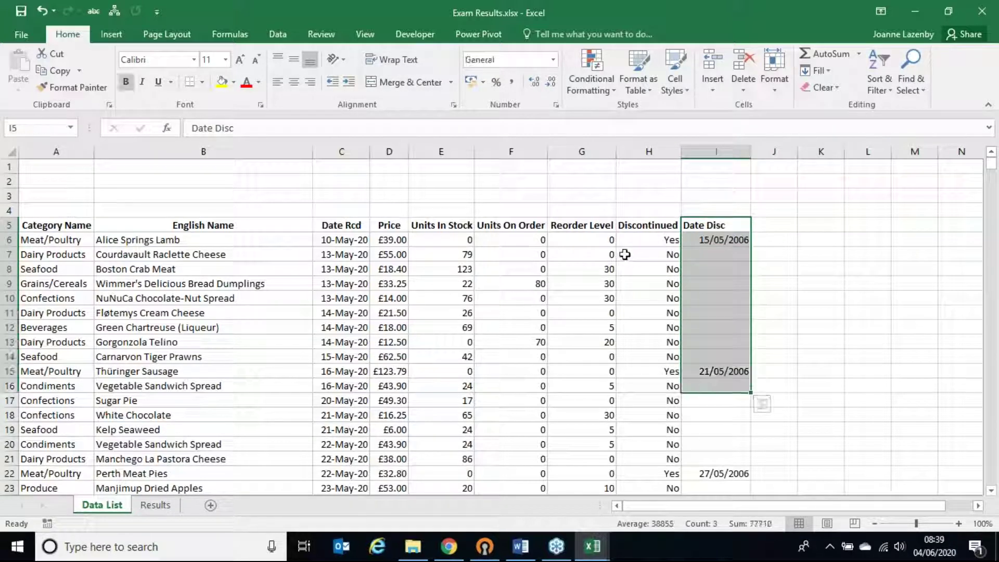
left_click_drag(630, 254, 671, 254)
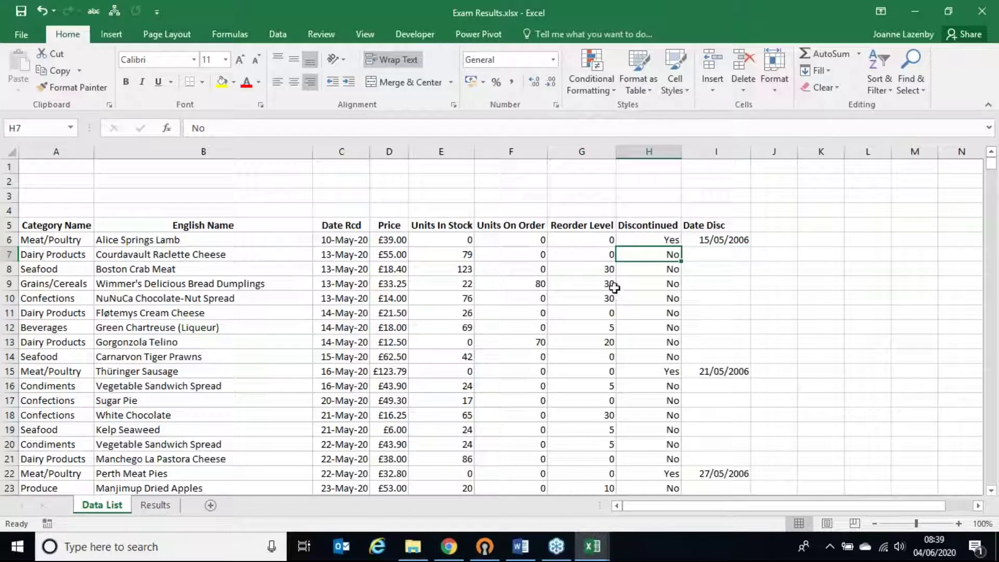
key("alt+Tab")
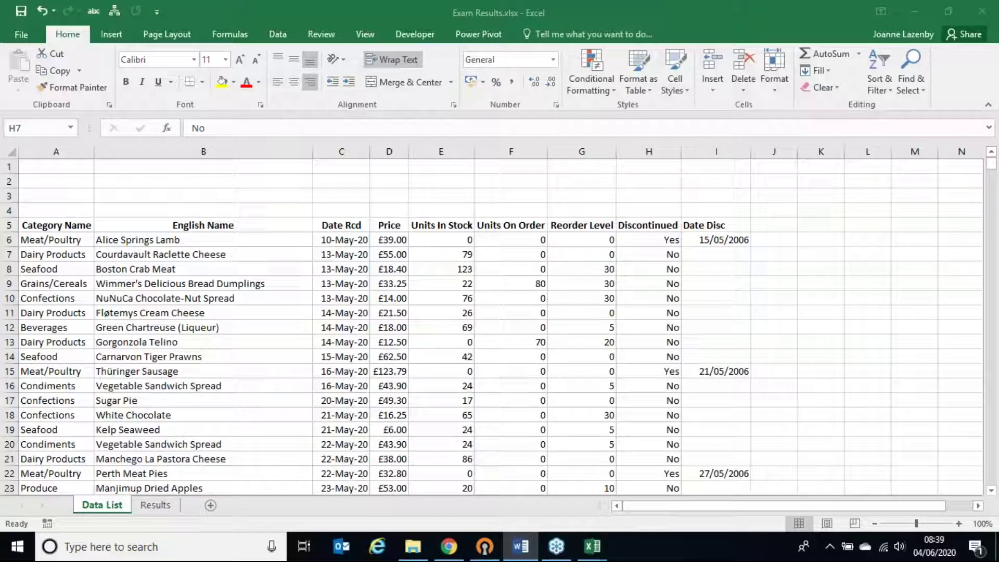
Switch to the Results sheet containing the exam data
left_click(155, 509)
left_click(155, 506)
left_click(154, 342)
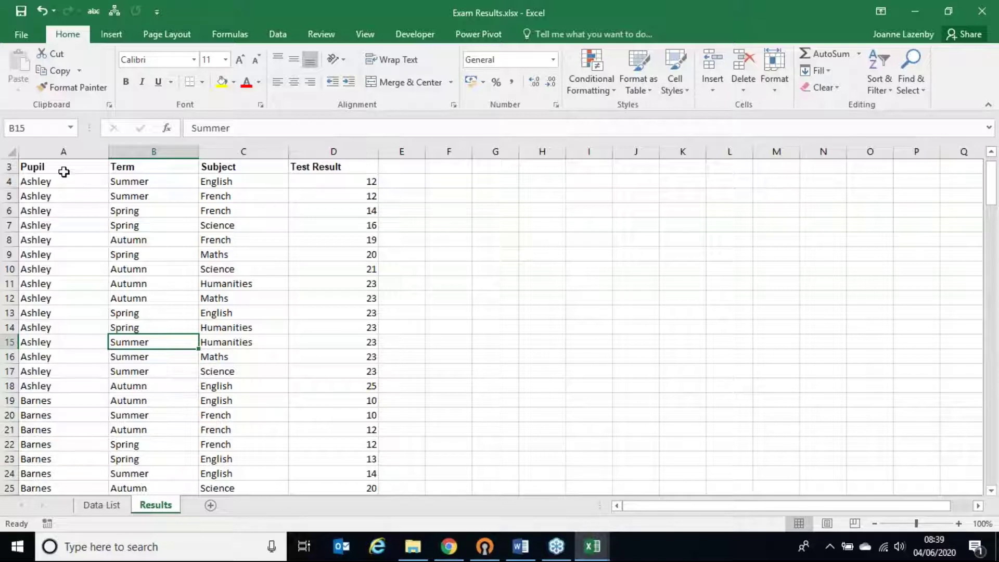
Examine the Pupil, Term, Subject and Test Result columns of the exam list from its headers down to the last row
left_click(61, 182)
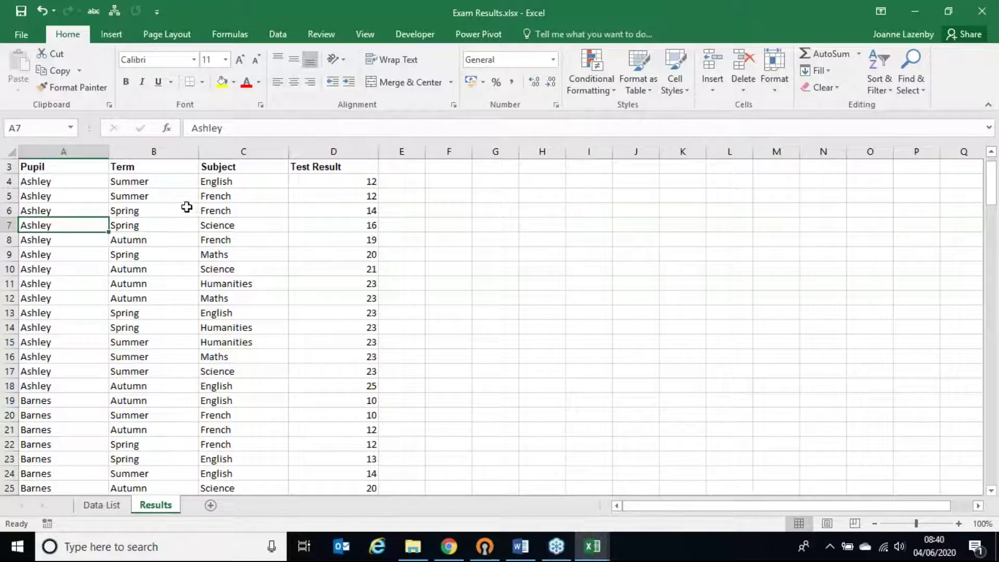
left_click(250, 211)
left_click(251, 236)
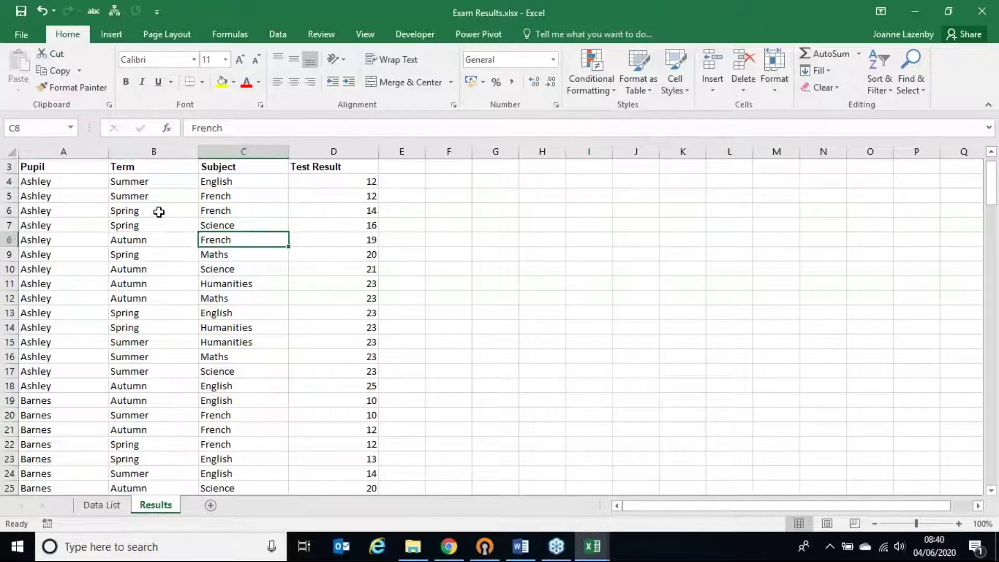
left_click(158, 196)
left_click(162, 222)
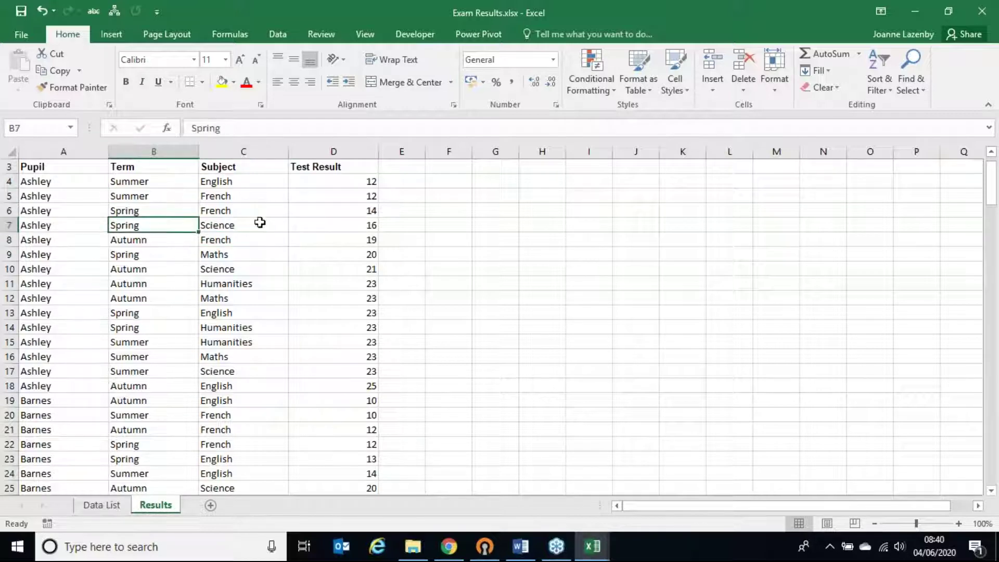
left_click(345, 185)
left_click(341, 211)
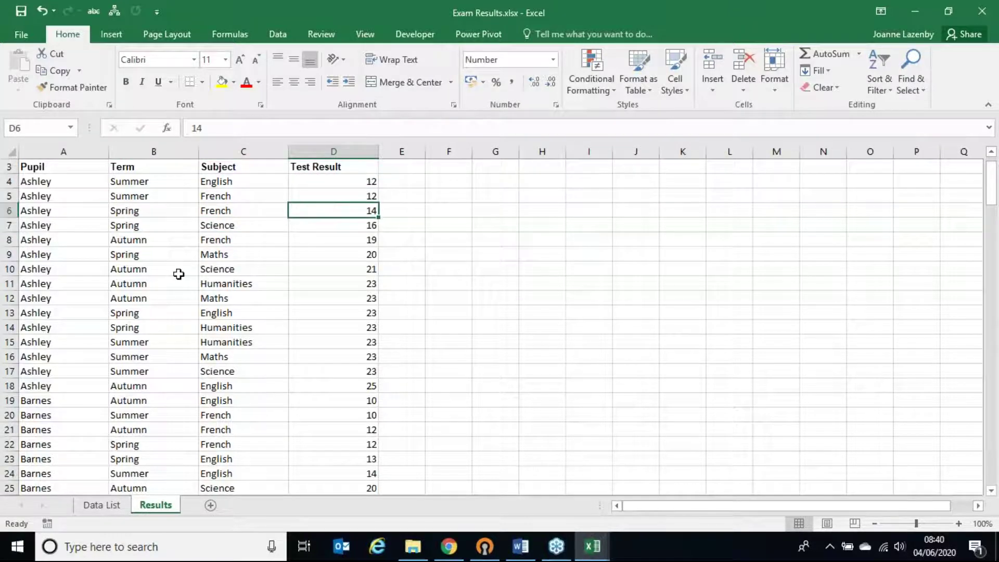
left_click(175, 269)
key("ctrl+Down")
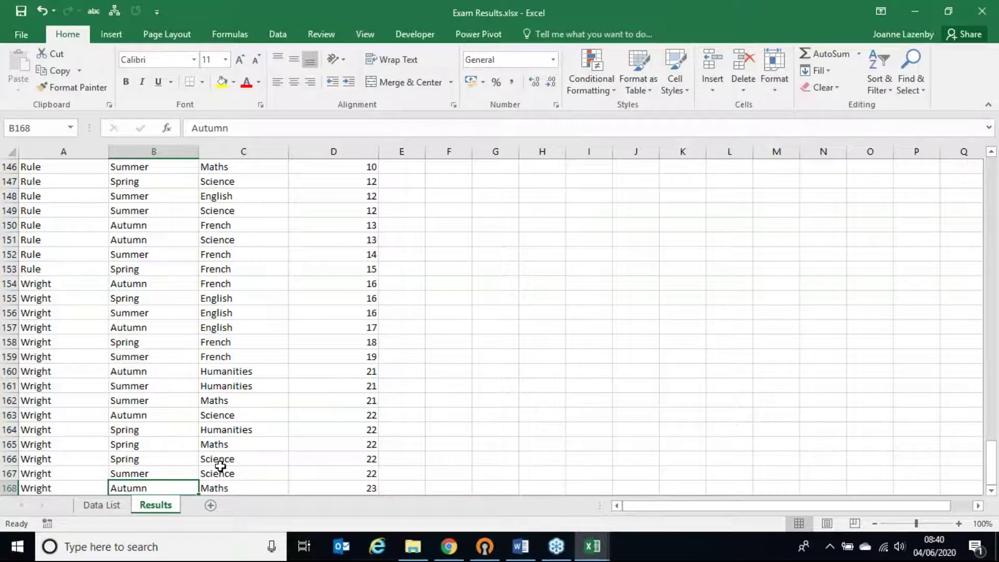
key("ctrl+Home")
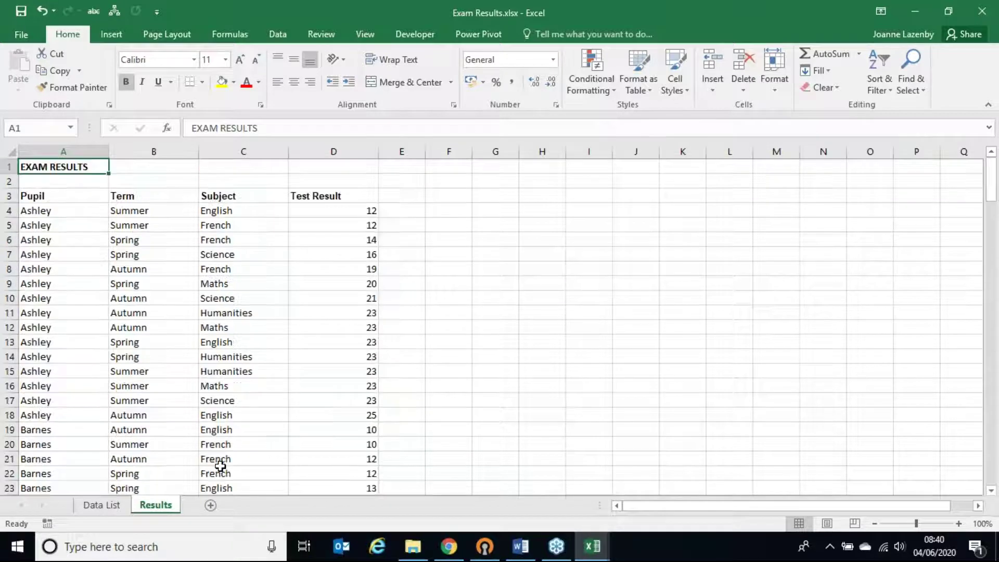
left_click(147, 240)
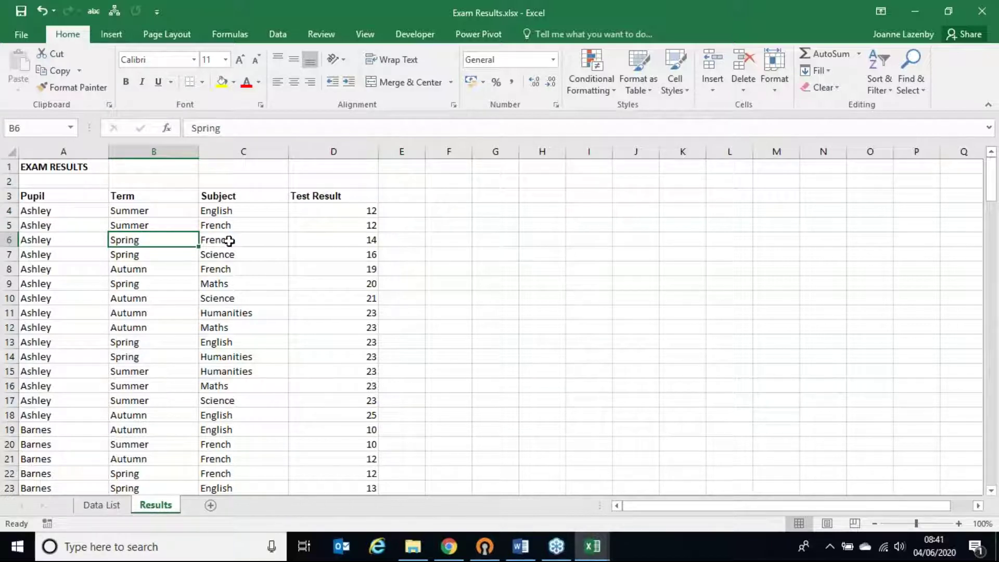
left_click(549, 253)
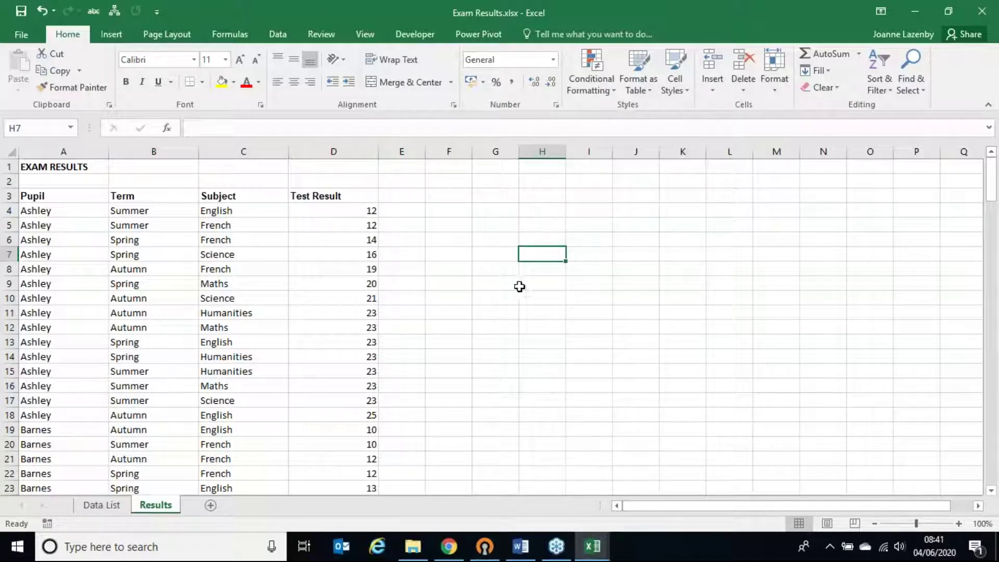
Start a new PivotTable based on the exam results list, using the range Results!$A$3:$D$168
left_click(217, 253)
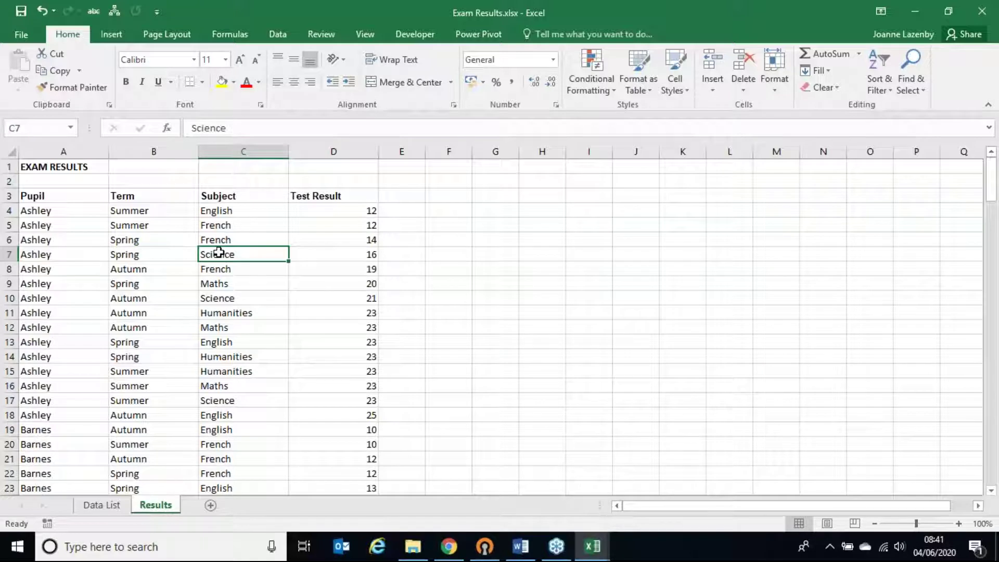
left_click(110, 36)
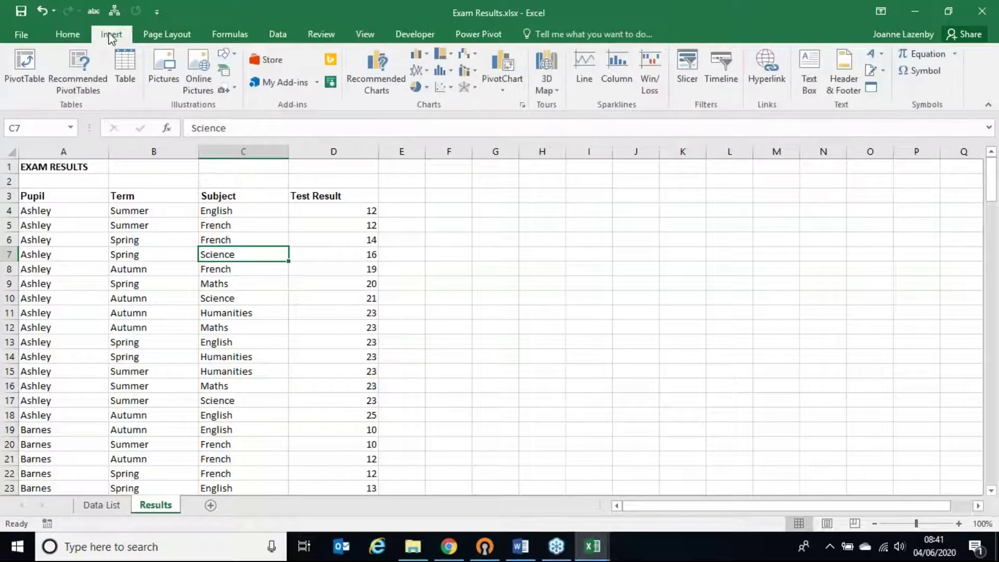
left_click(27, 74)
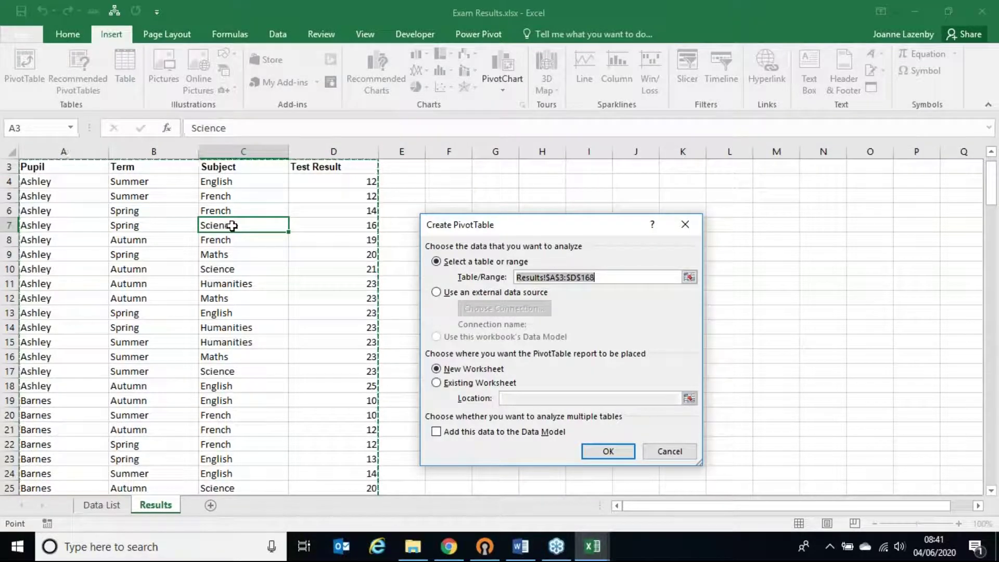
left_click(602, 279)
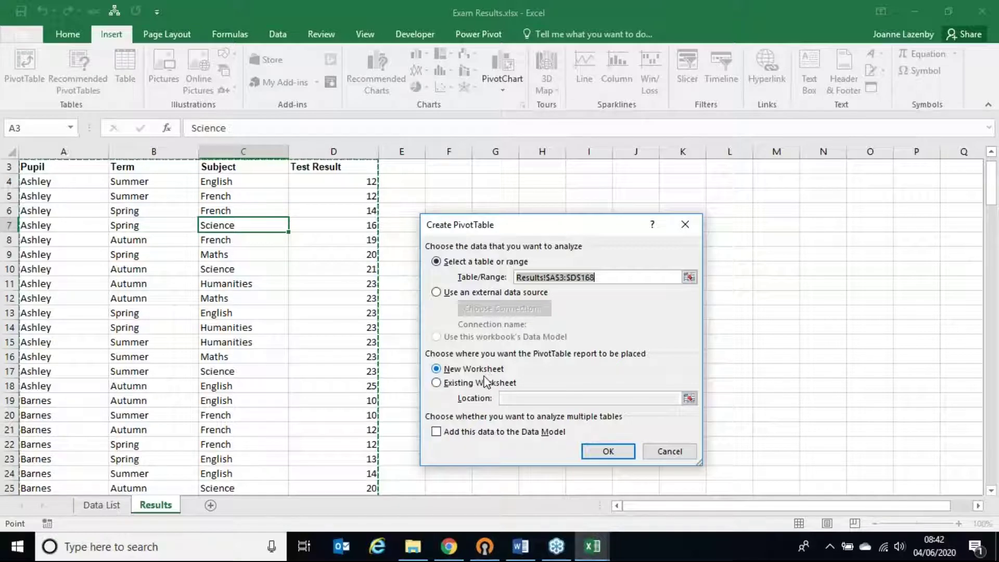
left_click(436, 383)
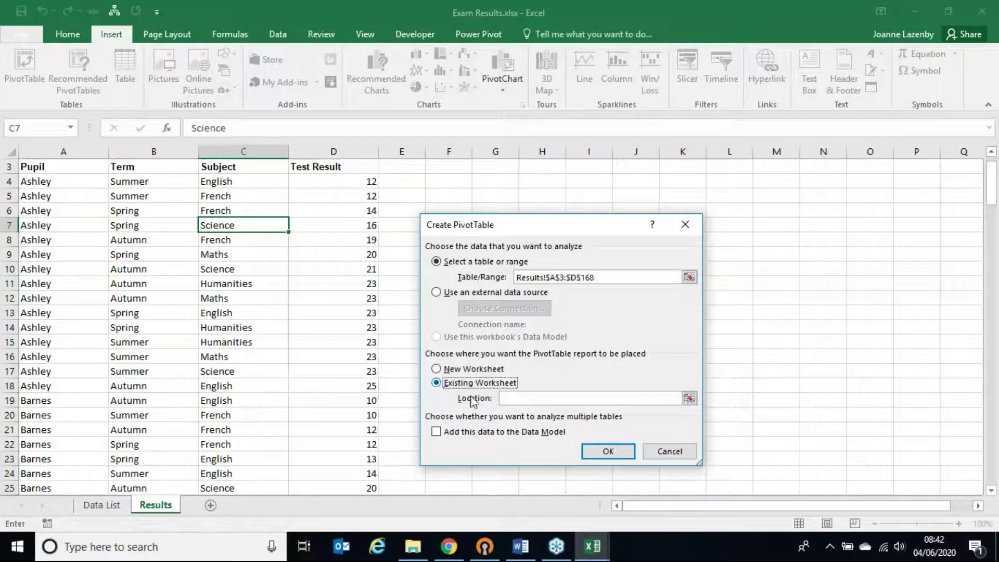
left_click(529, 398)
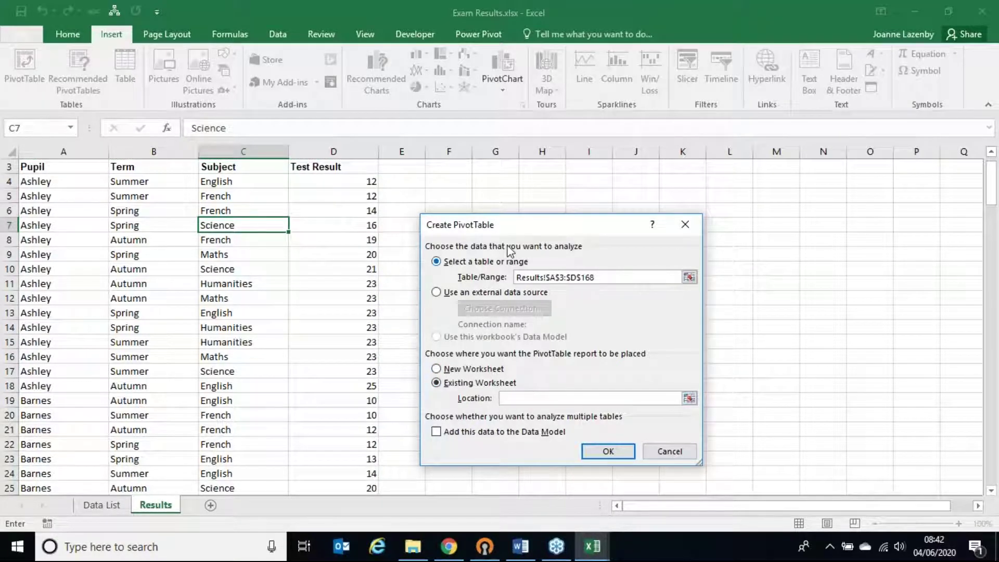
left_click(535, 165)
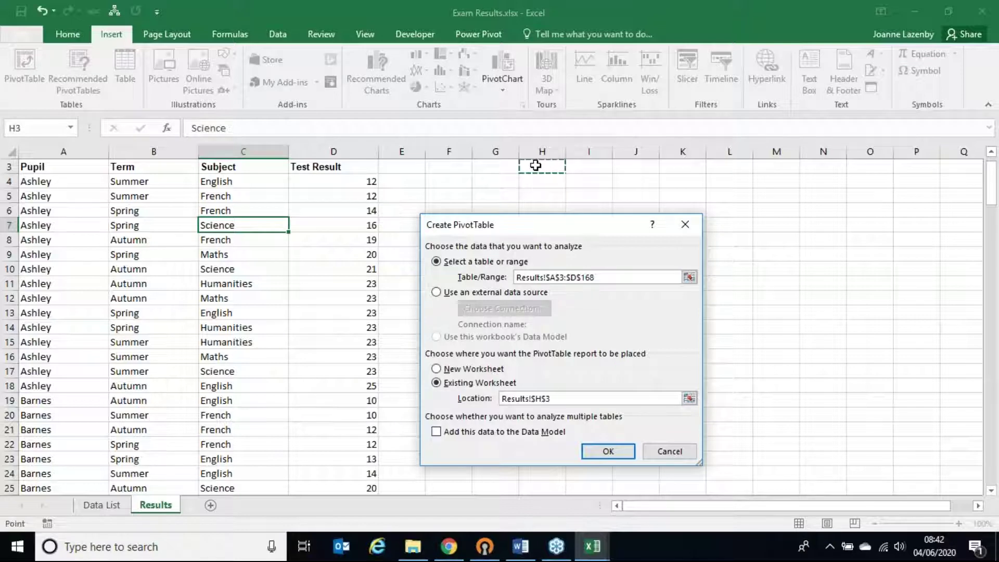
Choose a new worksheet as the PivotTable's location and create the empty report
left_click(436, 369)
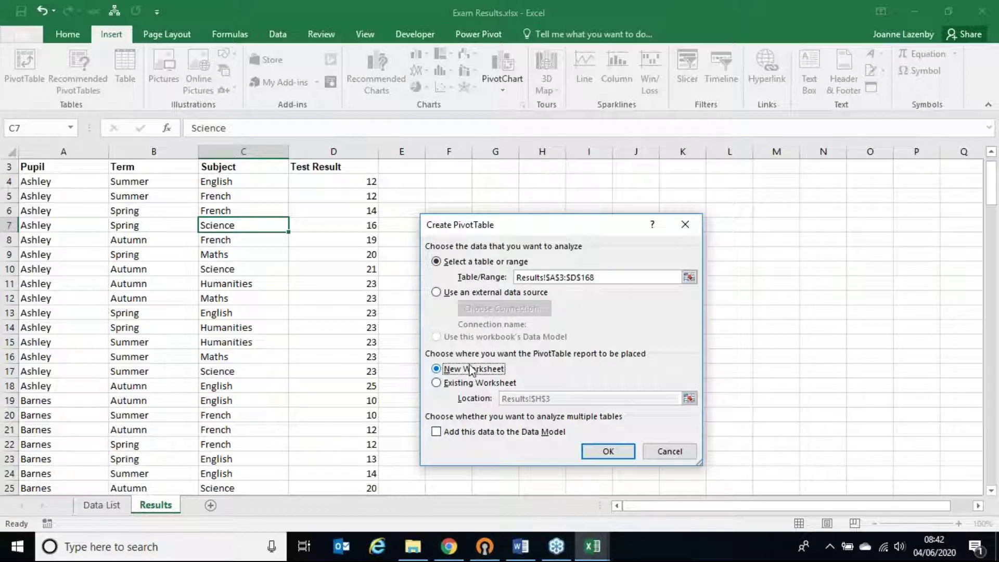
left_click(613, 453)
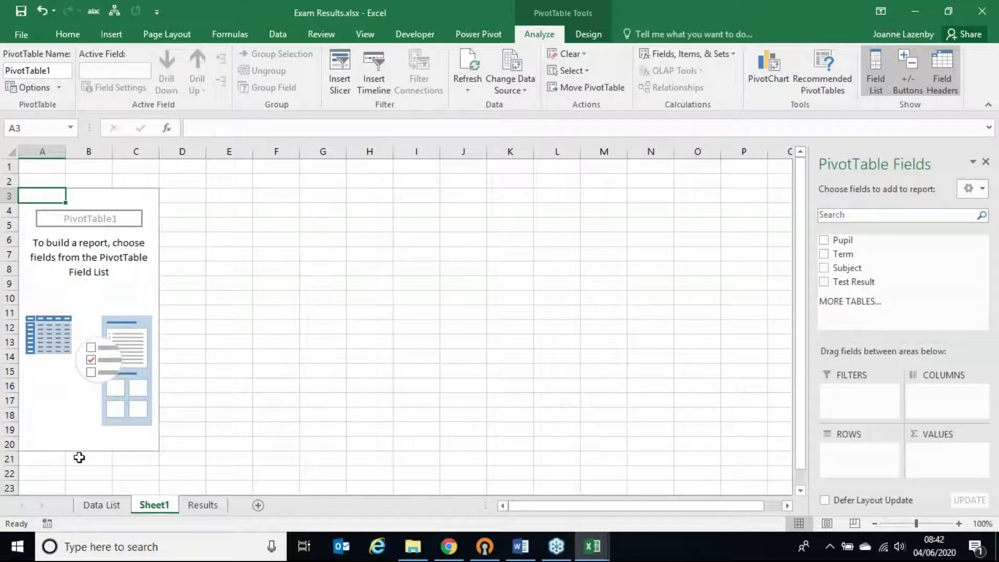
Examine the empty PivotTable's design and analysis options, including hiding the field list and showing it again
scroll(79, 458, "down", 1)
scroll(79, 457, "up", 1)
key("alt+Tab")
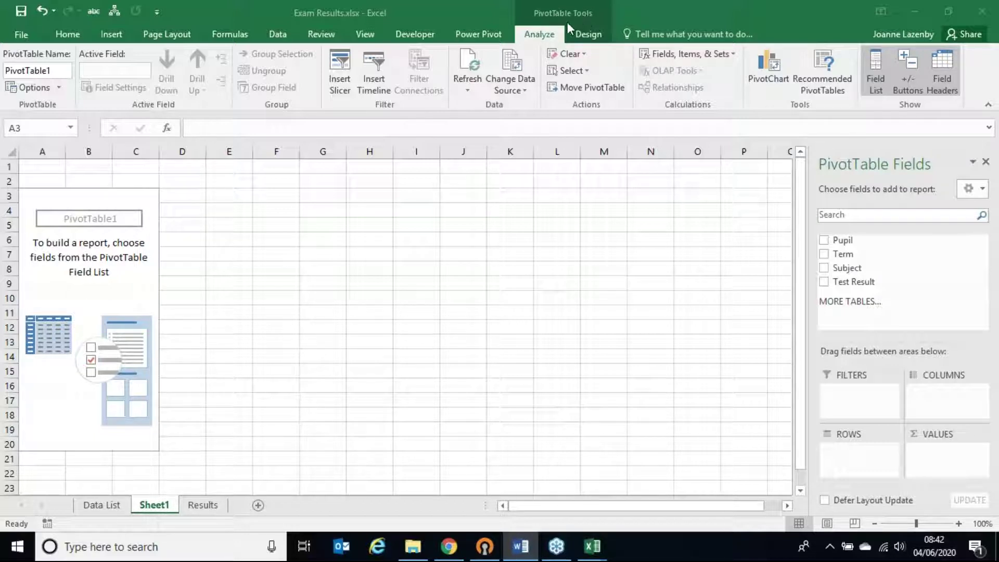
left_click(590, 38)
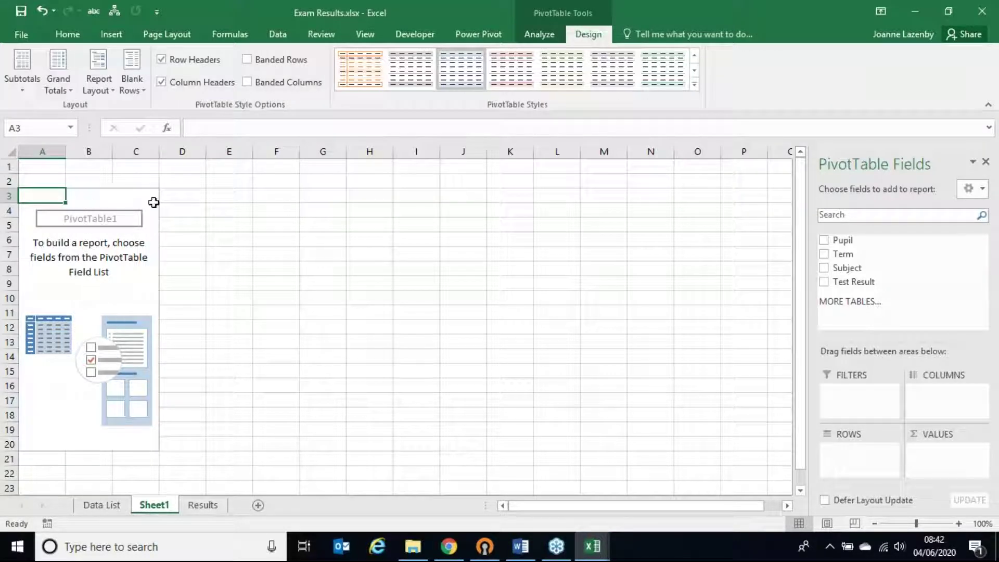
left_click(290, 210)
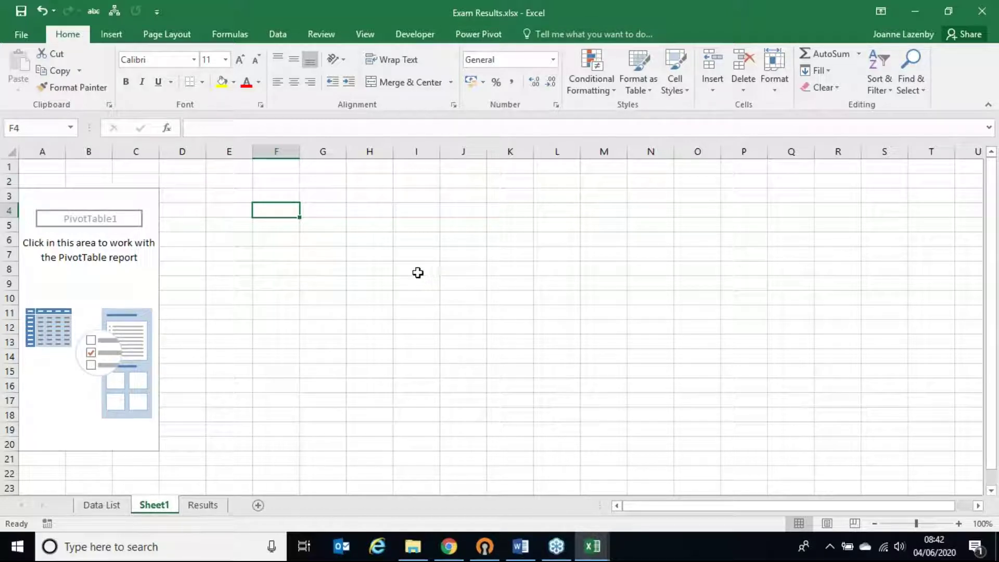
left_click(136, 204)
left_click(584, 31)
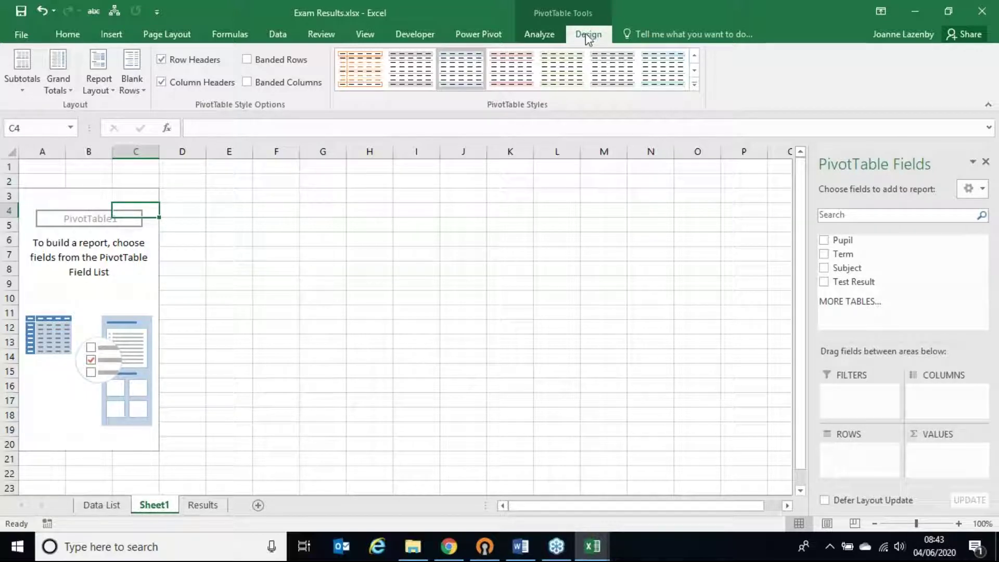
left_click(539, 35)
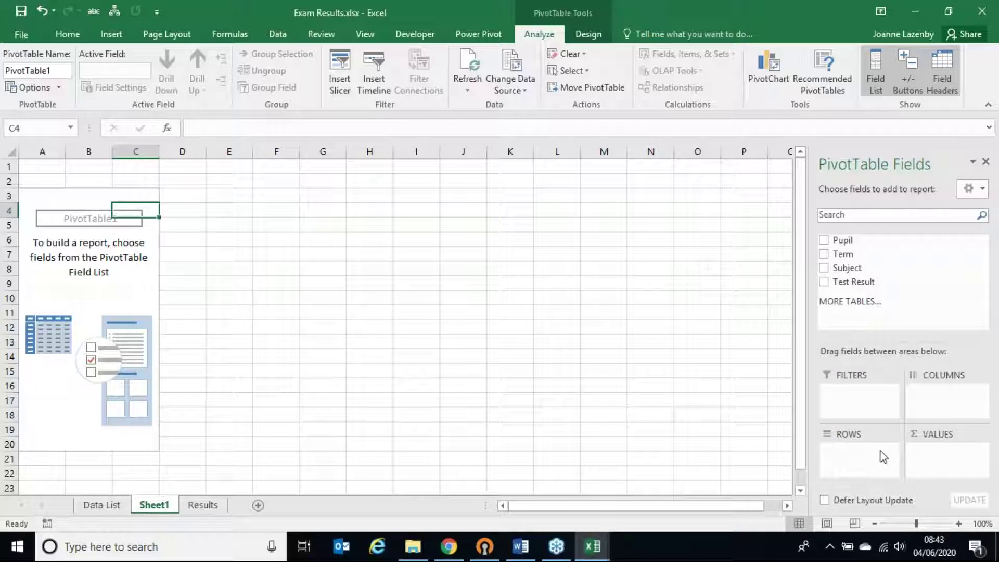
left_click(877, 74)
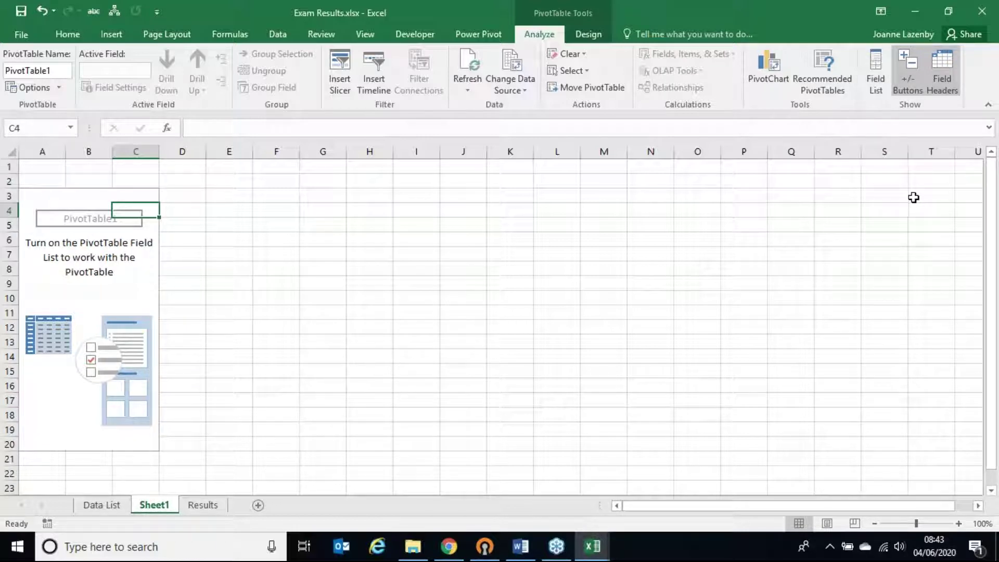
left_click(876, 63)
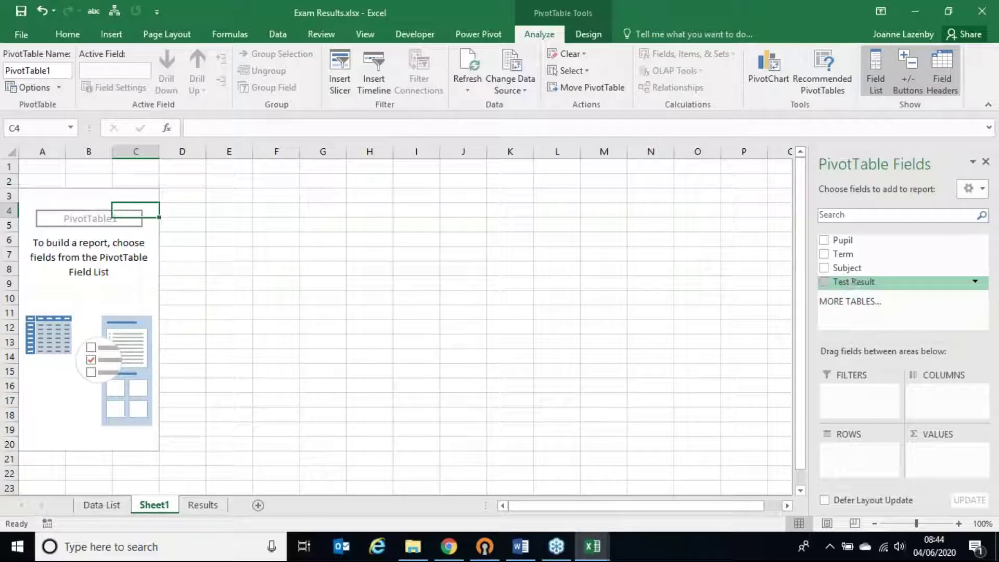
Add the Test Result field to the PivotTable so that its values are summed
left_click(824, 282)
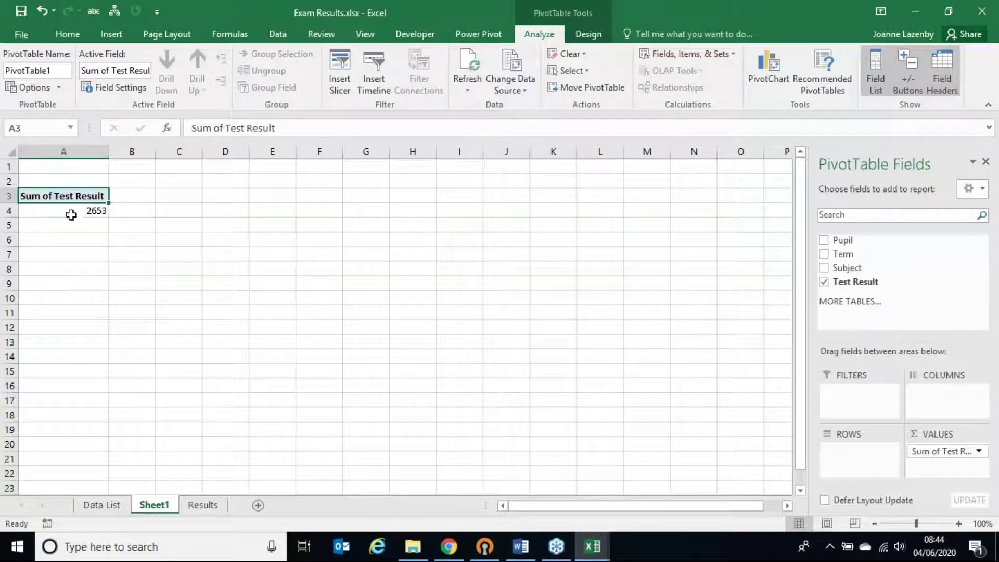
mouse_move(71, 212)
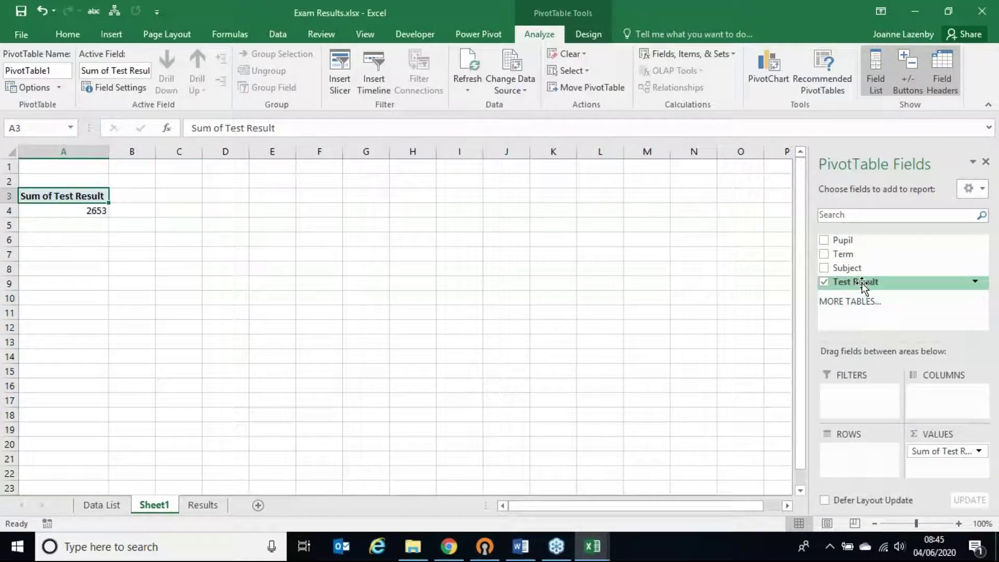
Try Subject and Term in turn as the PivotTable's row field, removing each one again
left_click(824, 268)
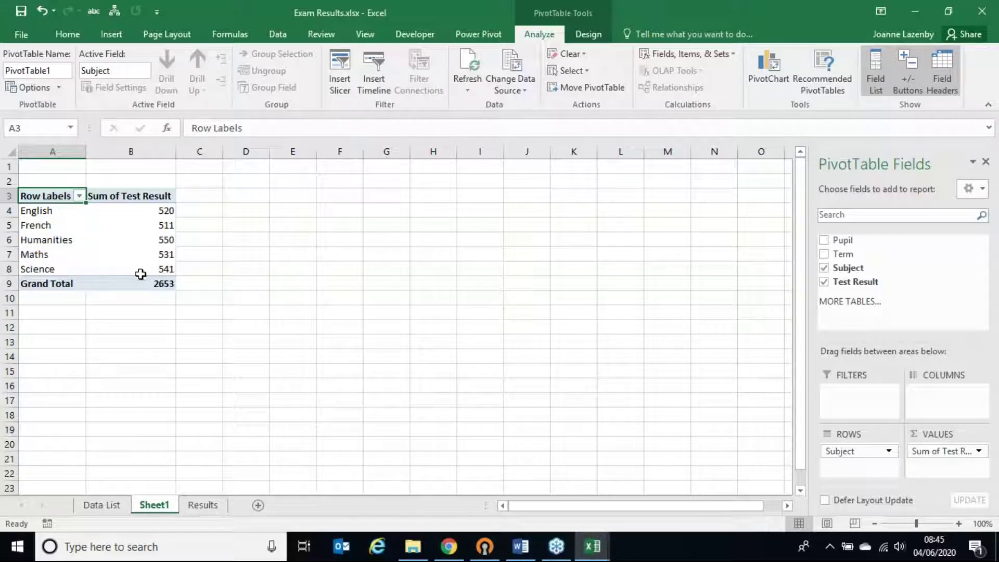
mouse_move(117, 282)
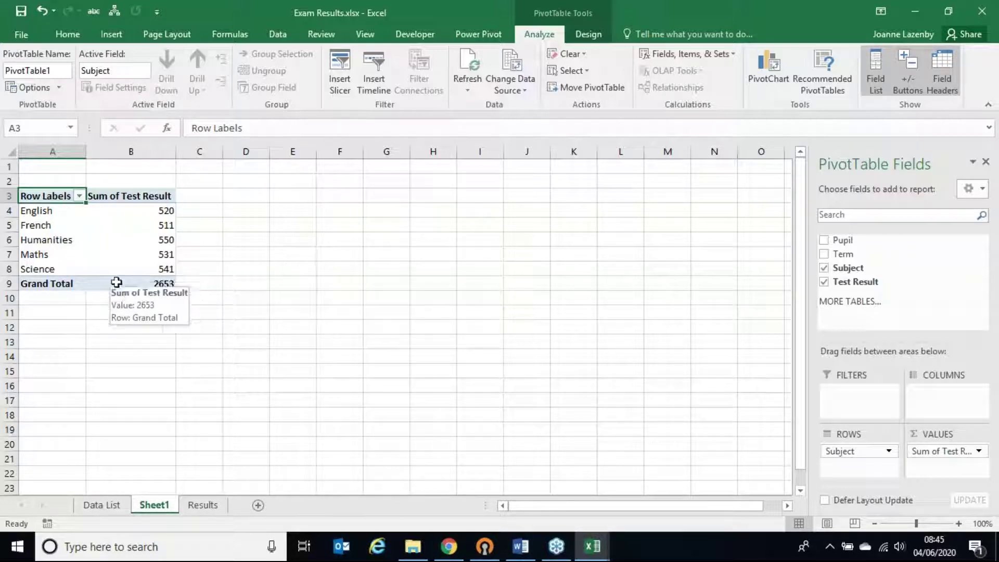
mouse_move(132, 210)
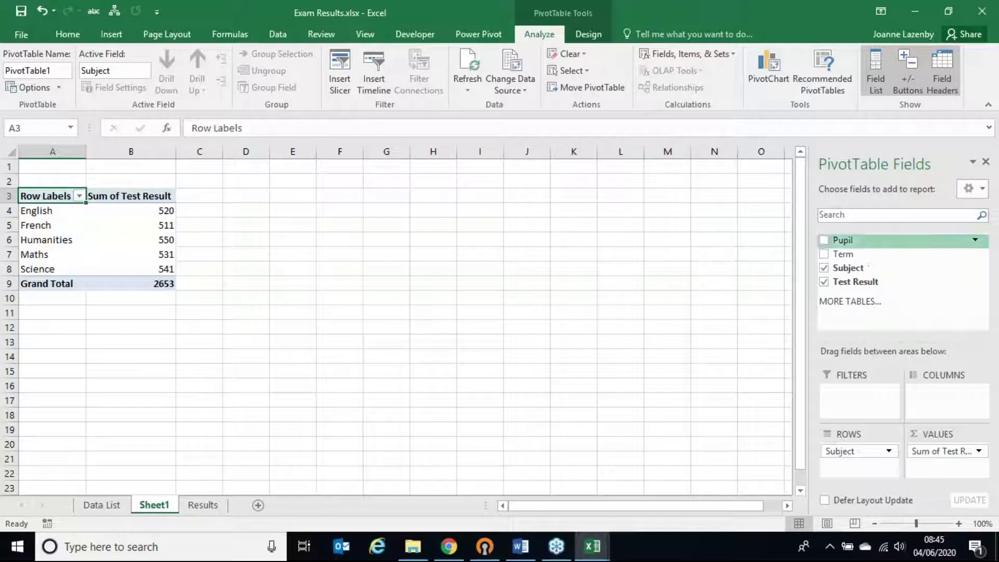
left_click(824, 268)
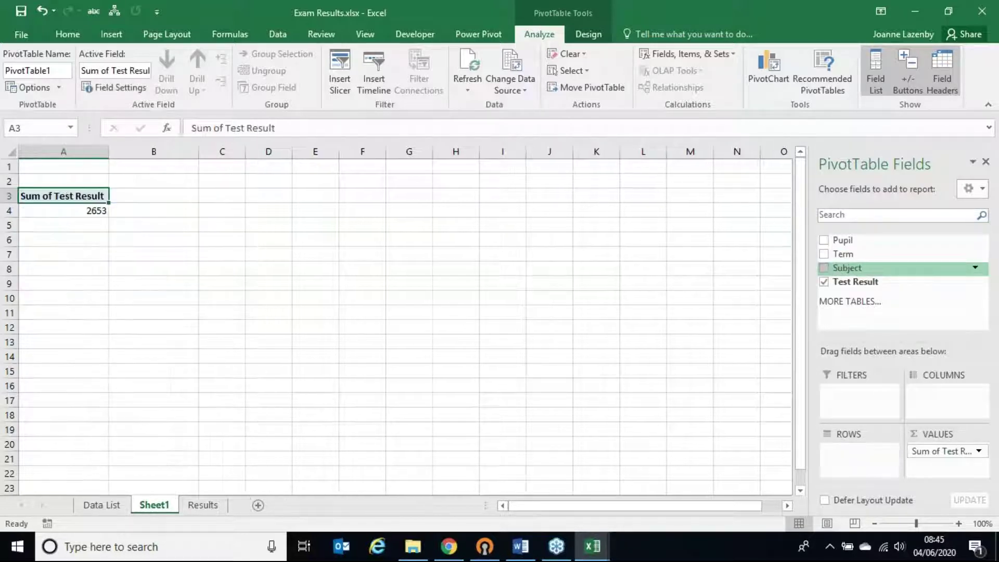
left_click(825, 255)
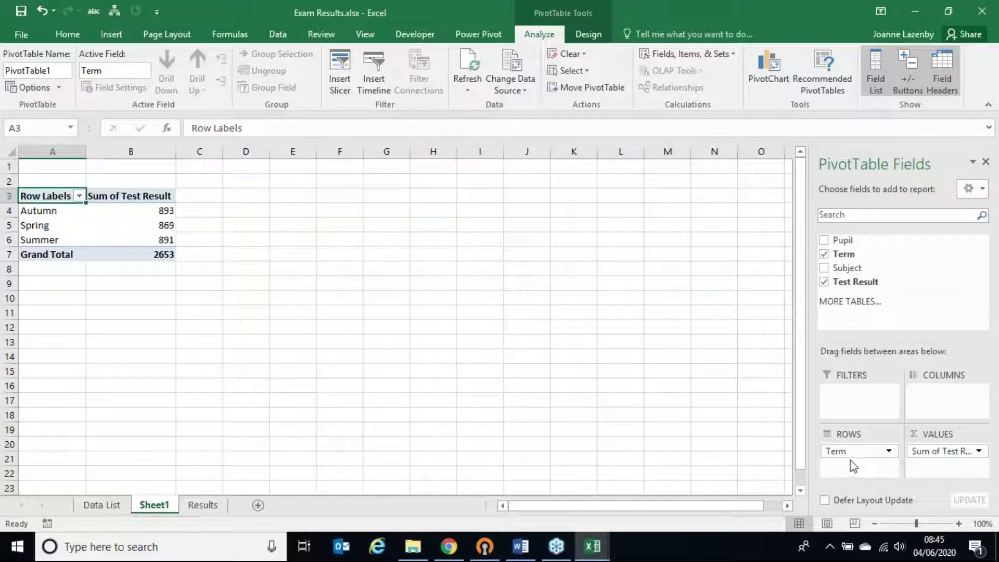
left_click(825, 254)
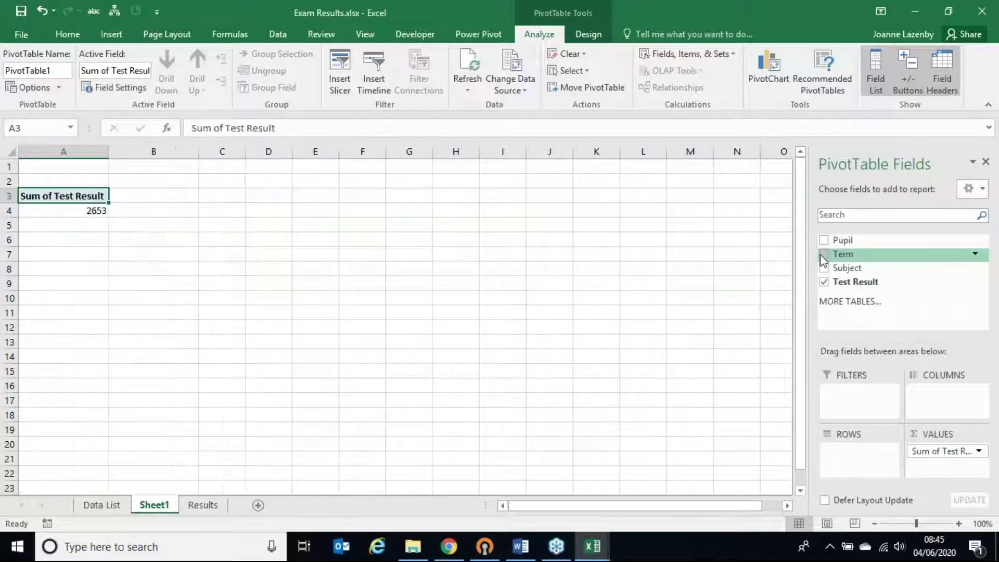
Add the Pupil field as the PivotTable's rows and compare it with the source list on the Results sheet
left_click(825, 240)
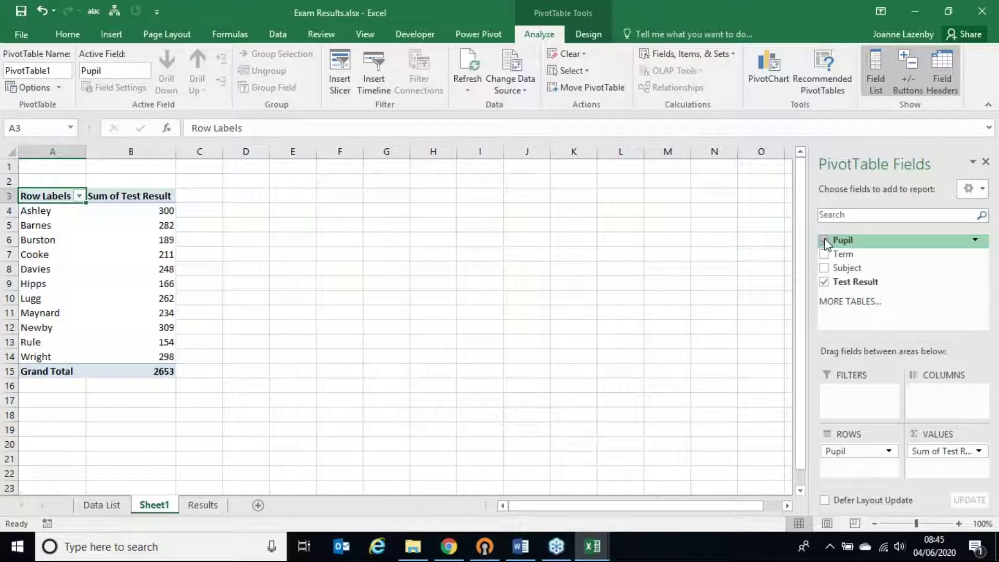
left_click(201, 506)
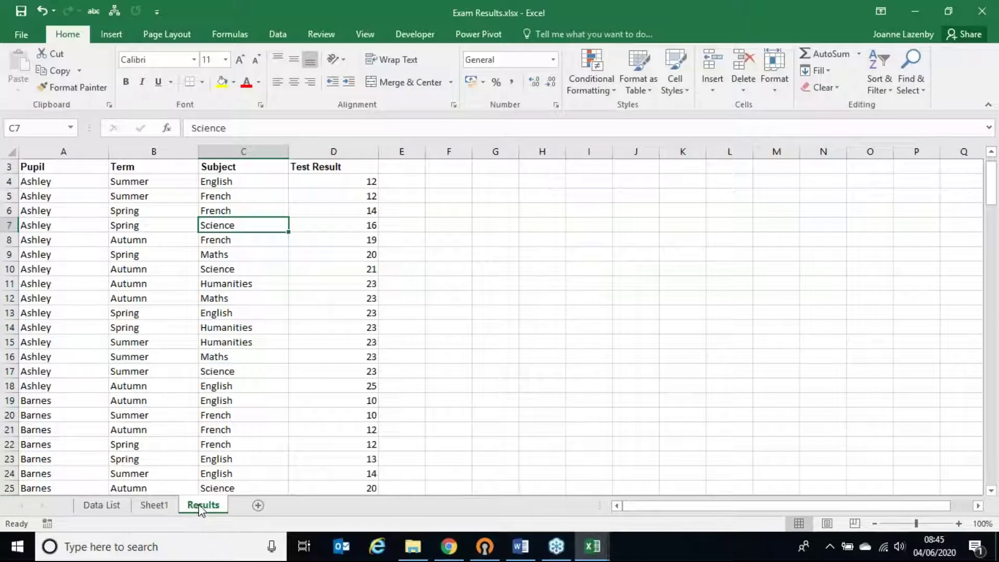
left_click(151, 506)
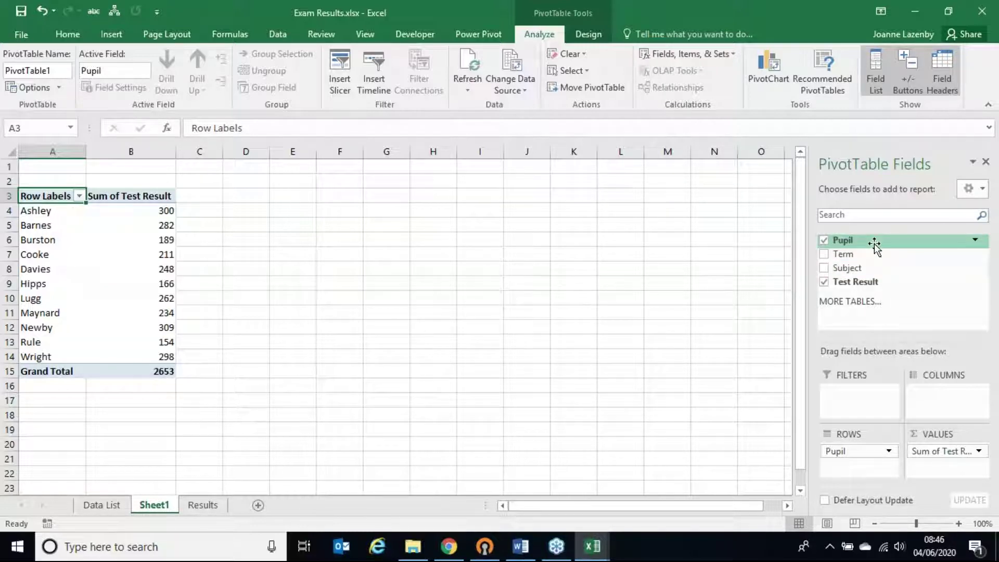
Remove and re-add the Pupil field, try it as the PivotTable's columns, and return it to the rows
left_click(824, 240)
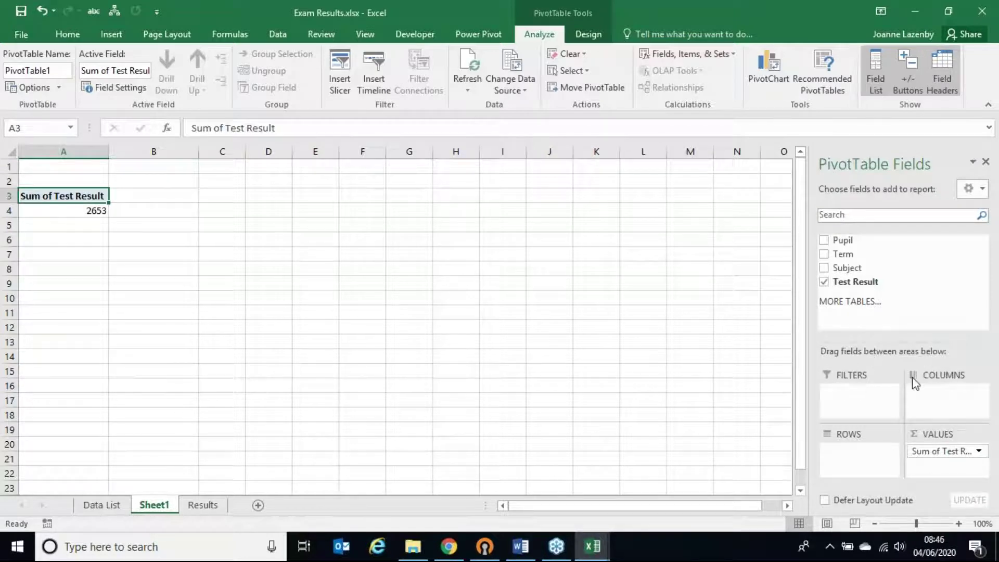
left_click(824, 240)
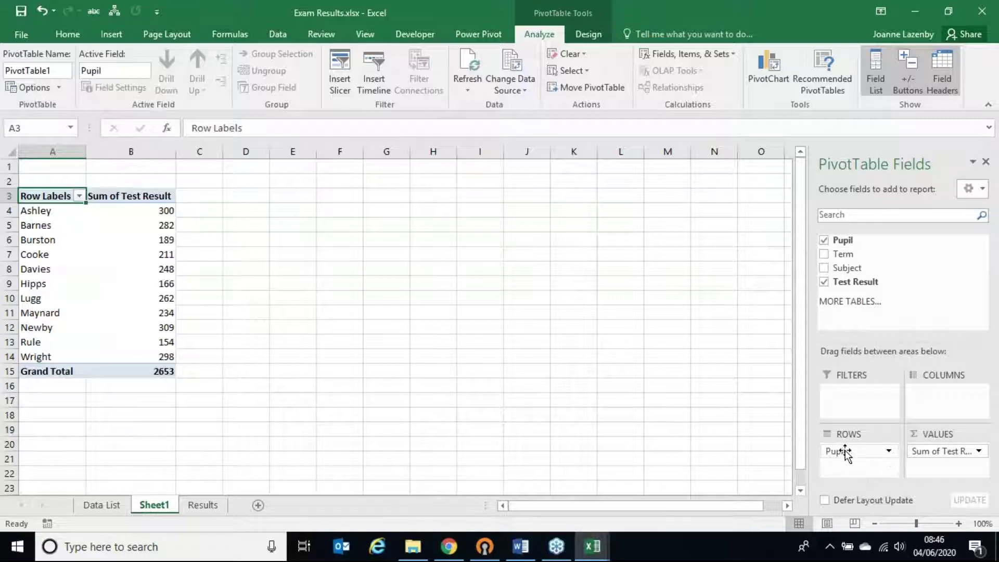
left_click_drag(855, 451, 928, 402)
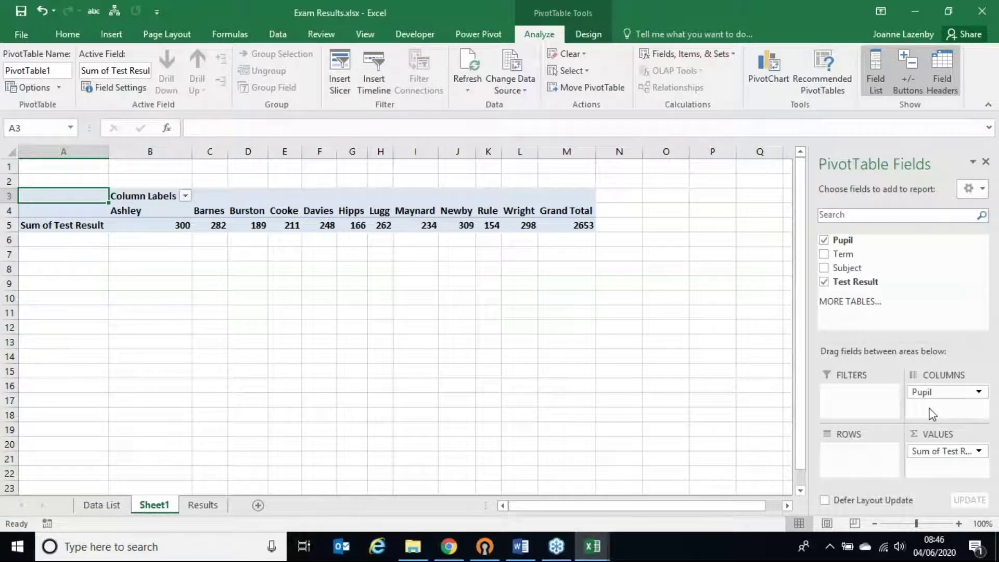
left_click_drag(921, 392, 868, 458)
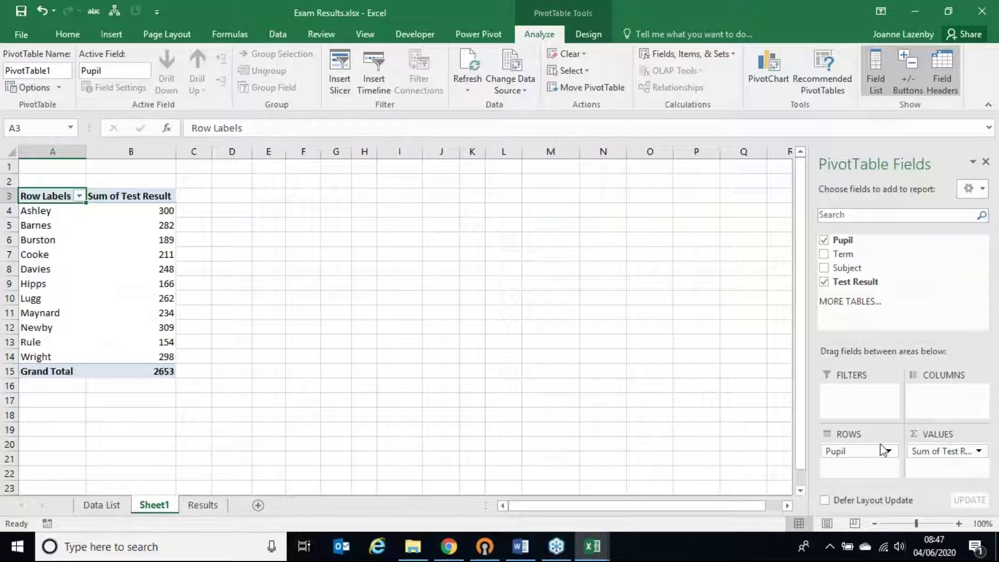
Place the Term field in the PivotTable's columns and check a pupil's Spring result, the row and column totals and the overall total
left_click_drag(844, 255, 943, 401)
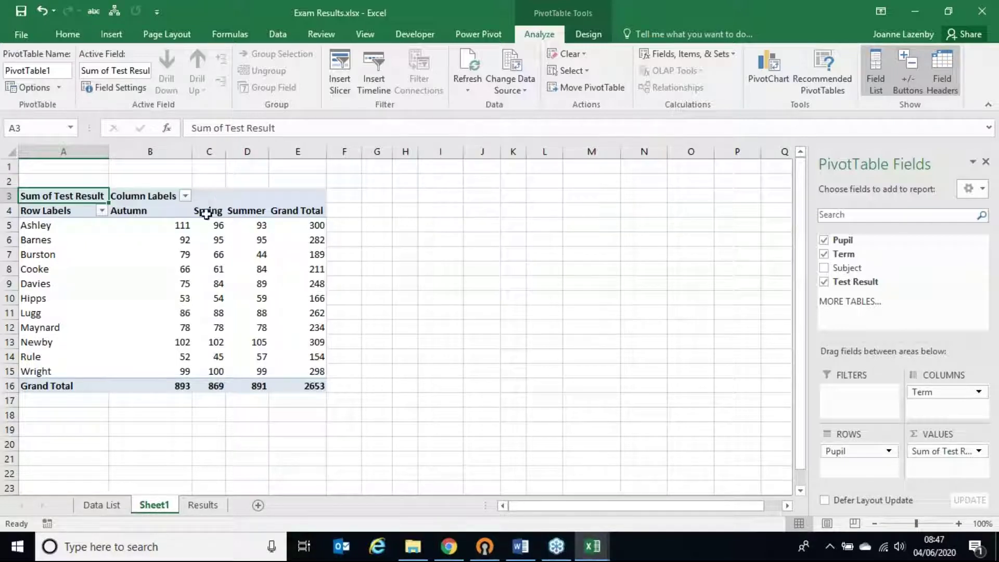
left_click(216, 283)
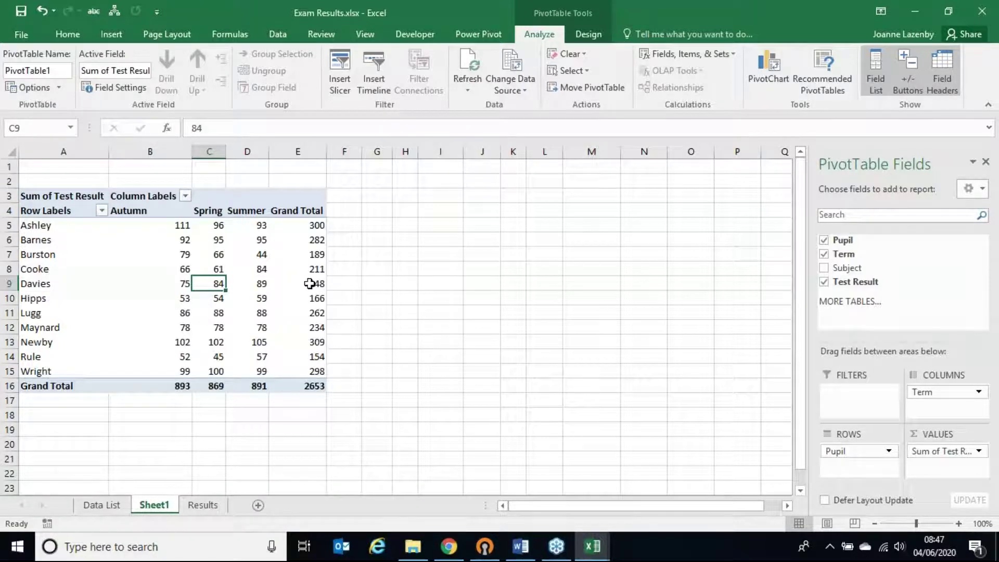
left_click(310, 284)
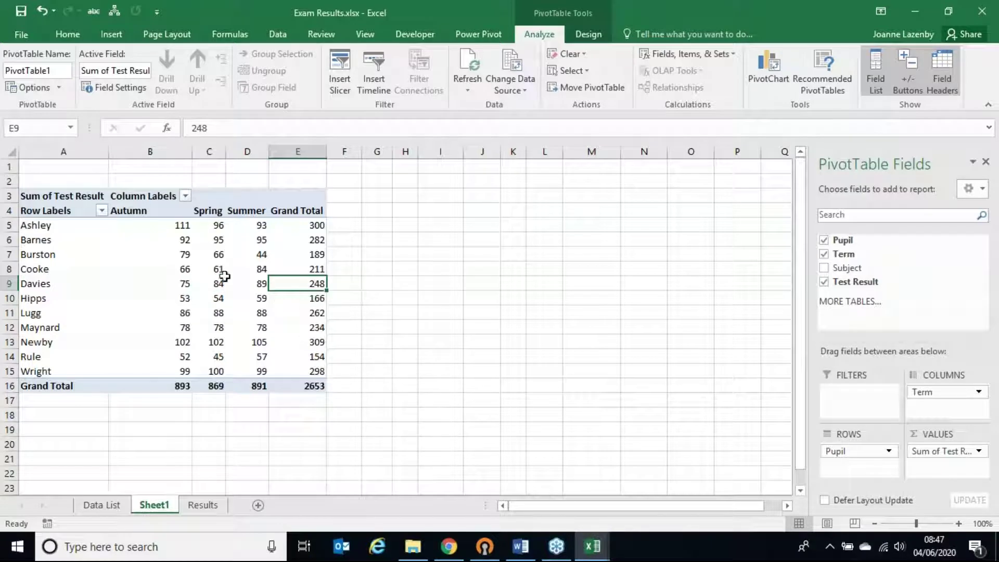
left_click(216, 386)
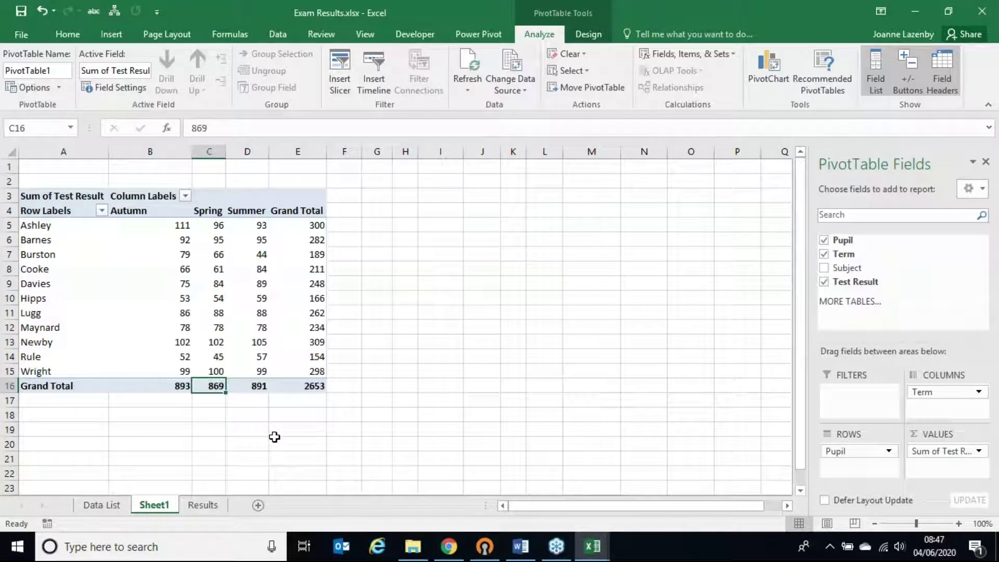
left_click(312, 385)
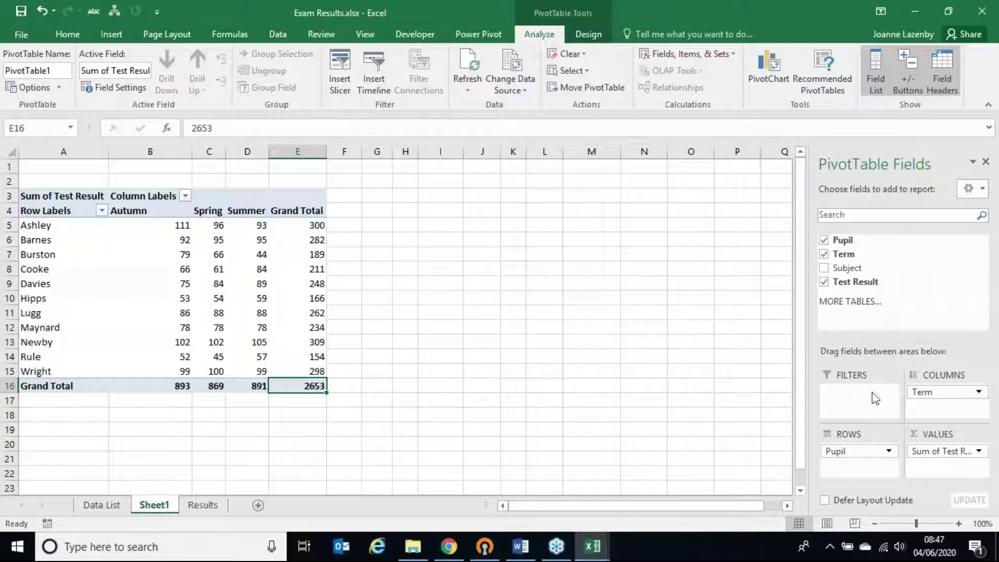
Move the Term field to the PivotTable's report filter and add Subject as the column field
left_click_drag(939, 393, 864, 403)
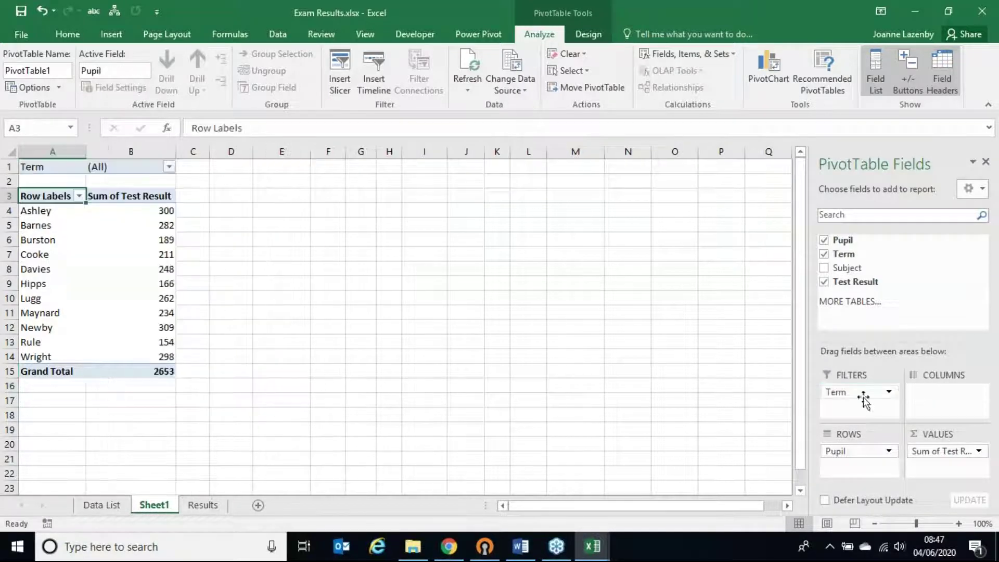
left_click_drag(838, 270, 931, 395)
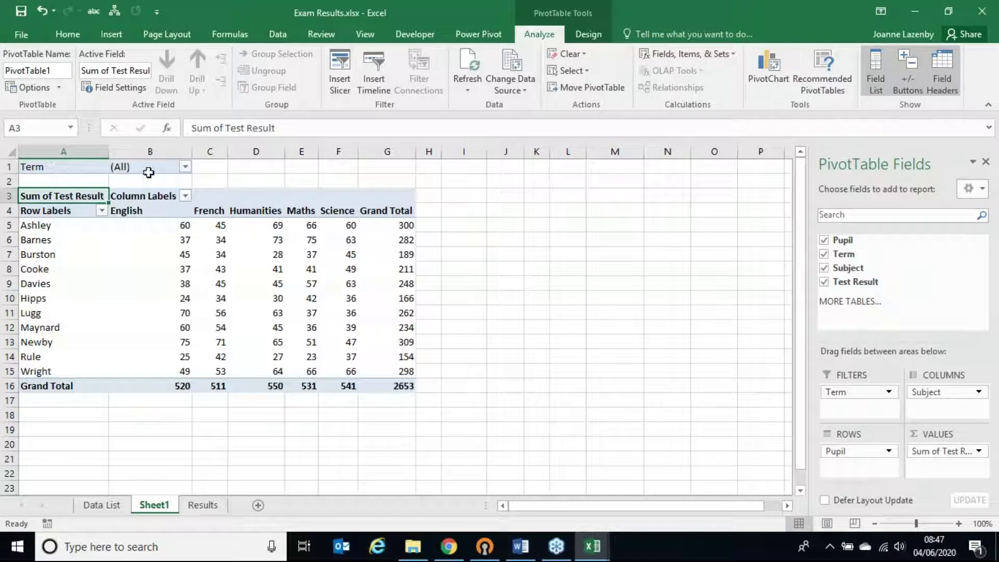
Filter the PivotTable by Term to show only the Spring results
left_click(66, 166)
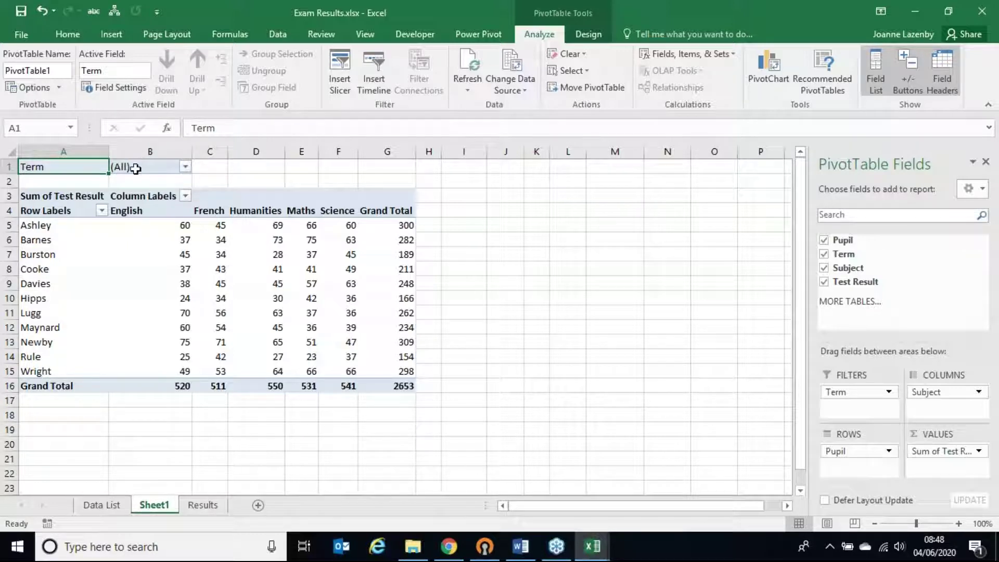
left_click(185, 166)
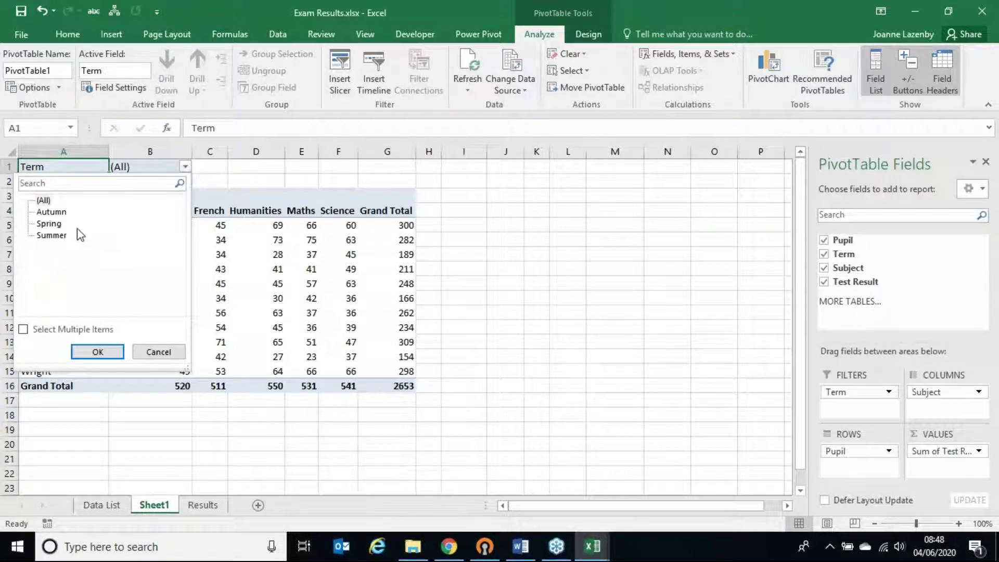
left_click(48, 224)
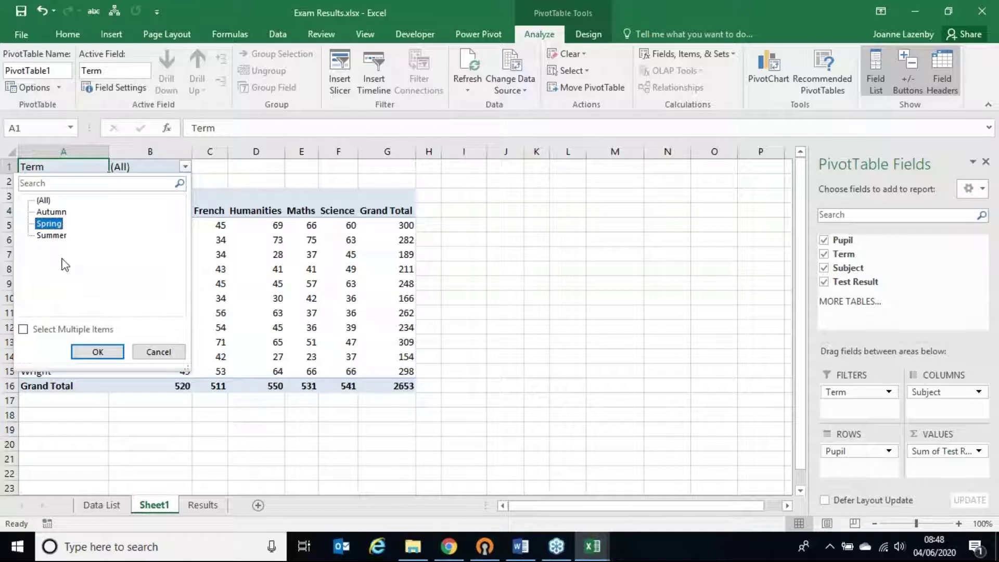
left_click(89, 351)
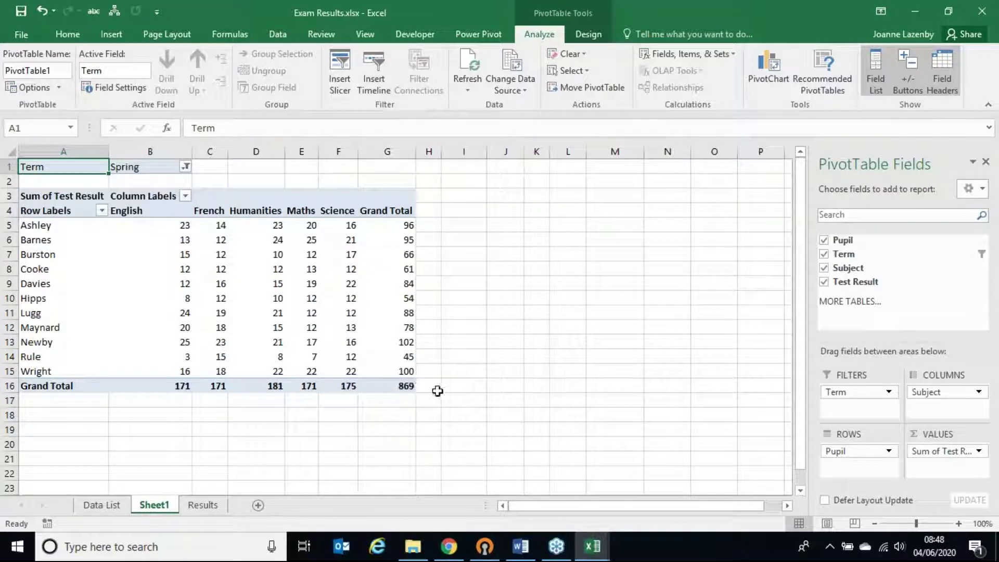
Change the Term filter to show only the Summer results
left_click(184, 167)
left_click(46, 236)
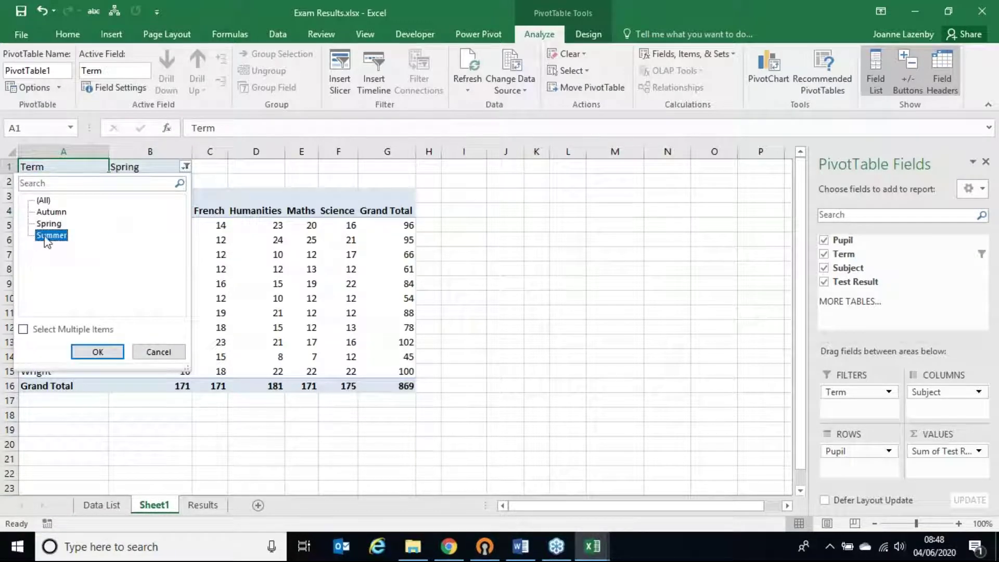
left_click(98, 351)
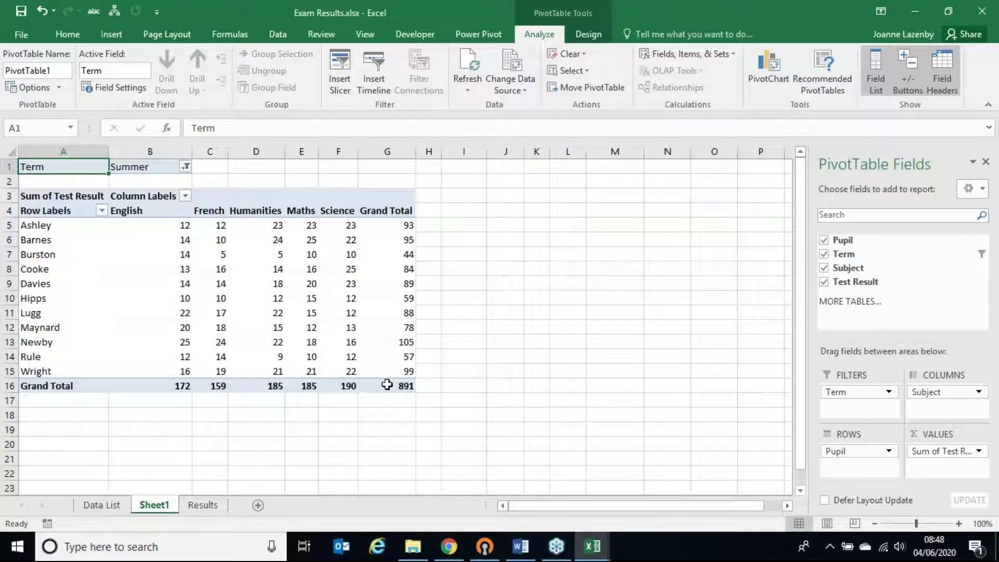
Allow multiple items in the Term filter and include both Spring and Summer
left_click(185, 166)
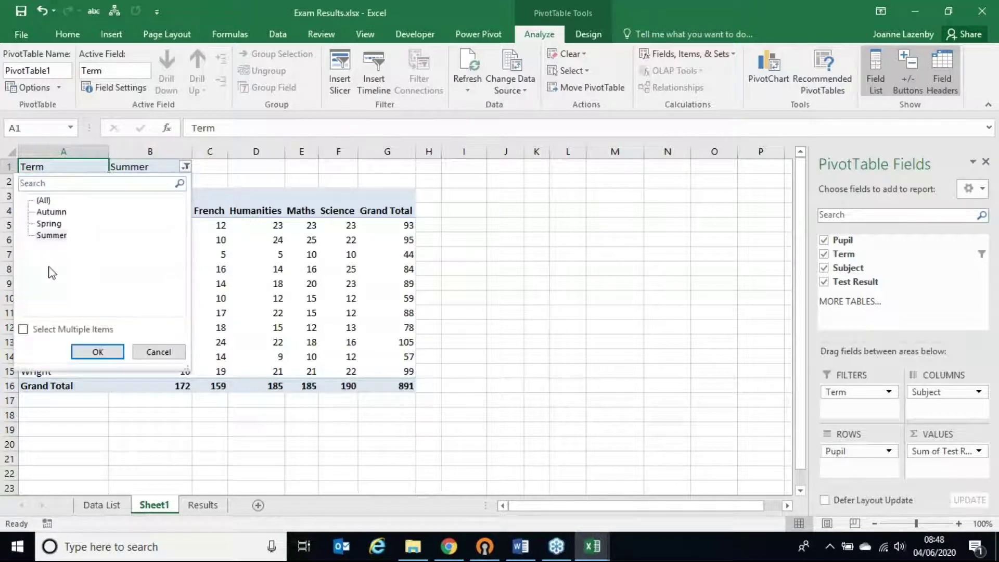
left_click(23, 329)
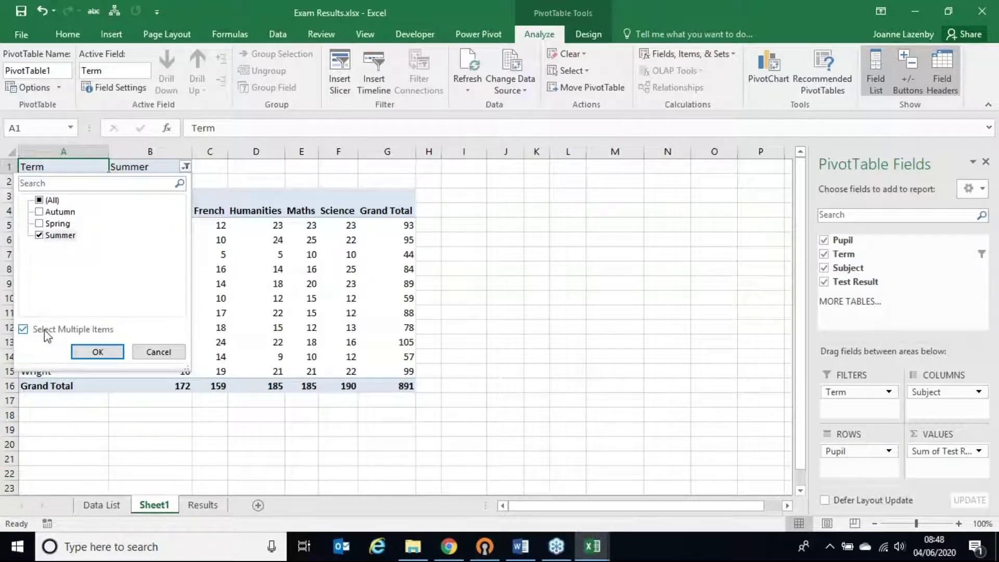
left_click(40, 223)
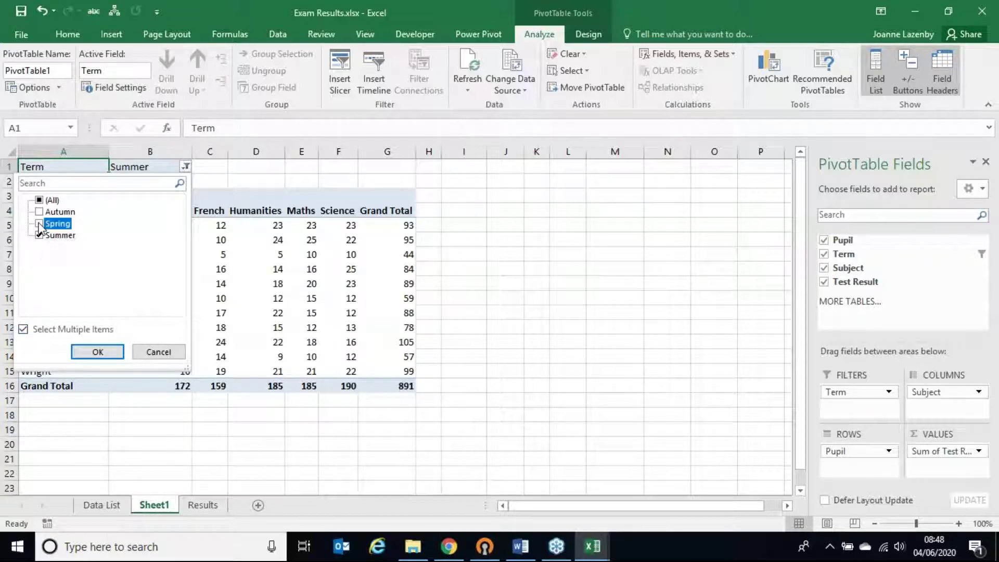
left_click(97, 351)
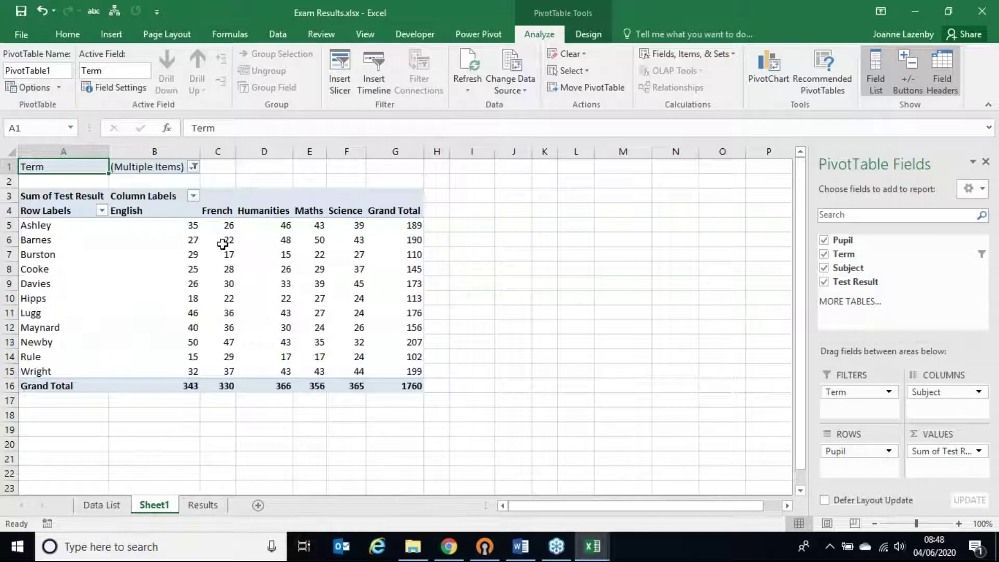
Reset the Term filter to all terms and remove the Term field from the PivotTable
left_click(193, 167)
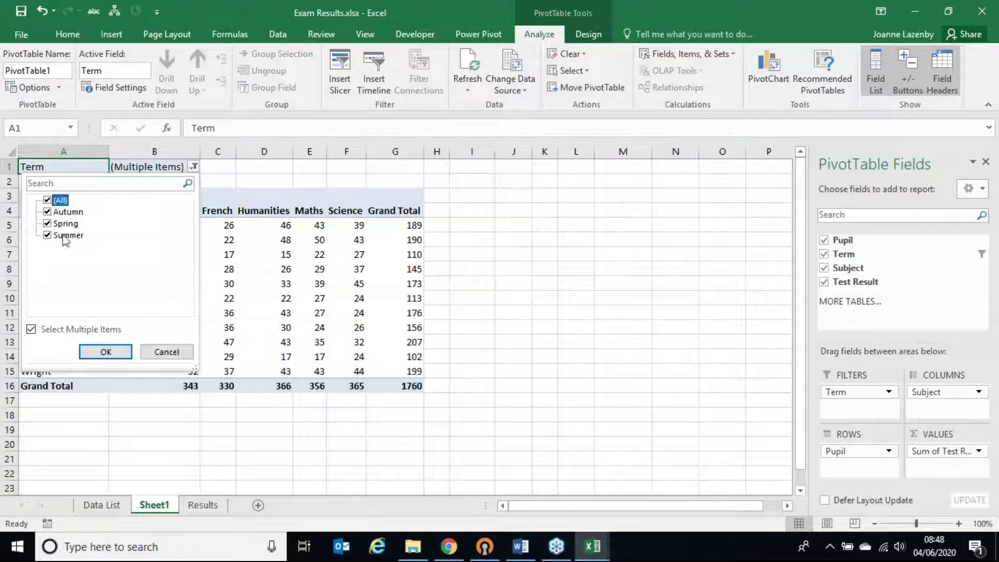
left_click(104, 352)
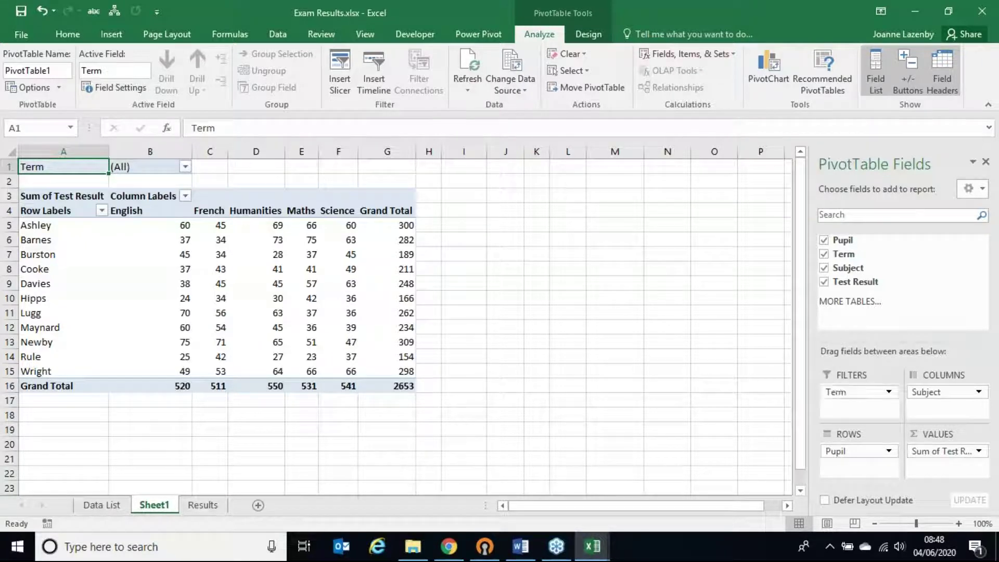
left_click_drag(854, 386, 648, 372)
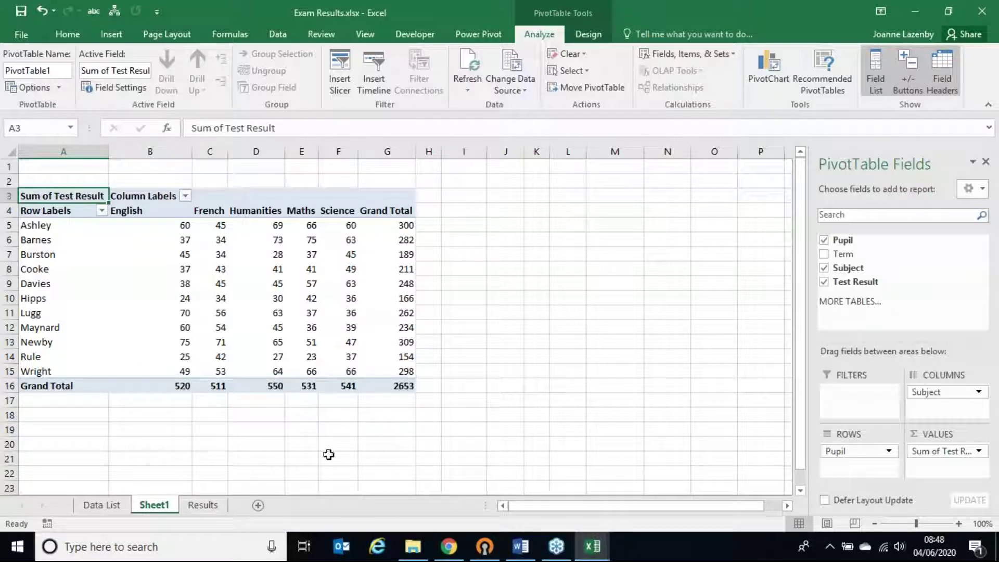
Try to delete the first pupil's English total in cell B5 of the PivotTable, and dismiss the alert
key("alt+Tab")
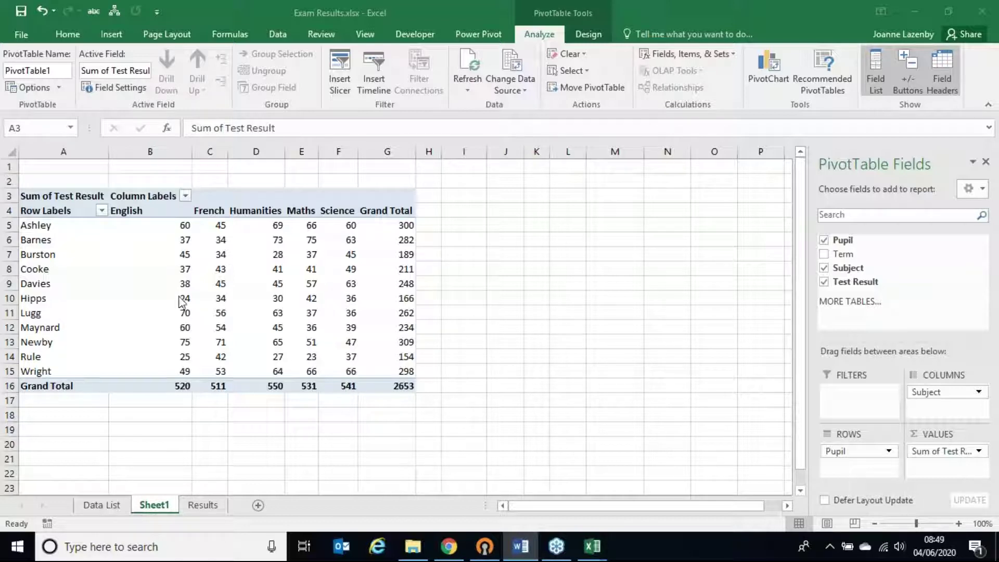
left_click(147, 224)
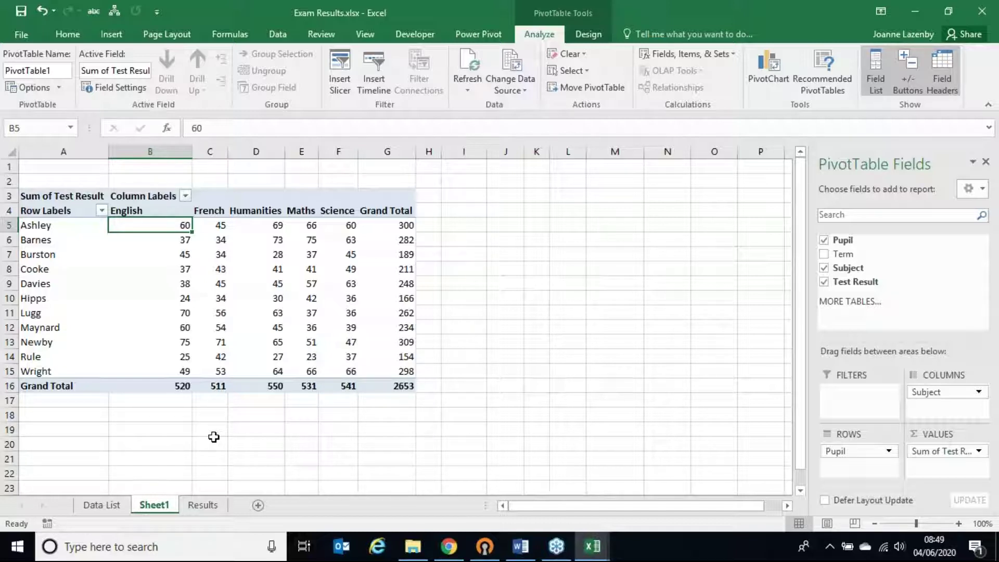
key("Delete")
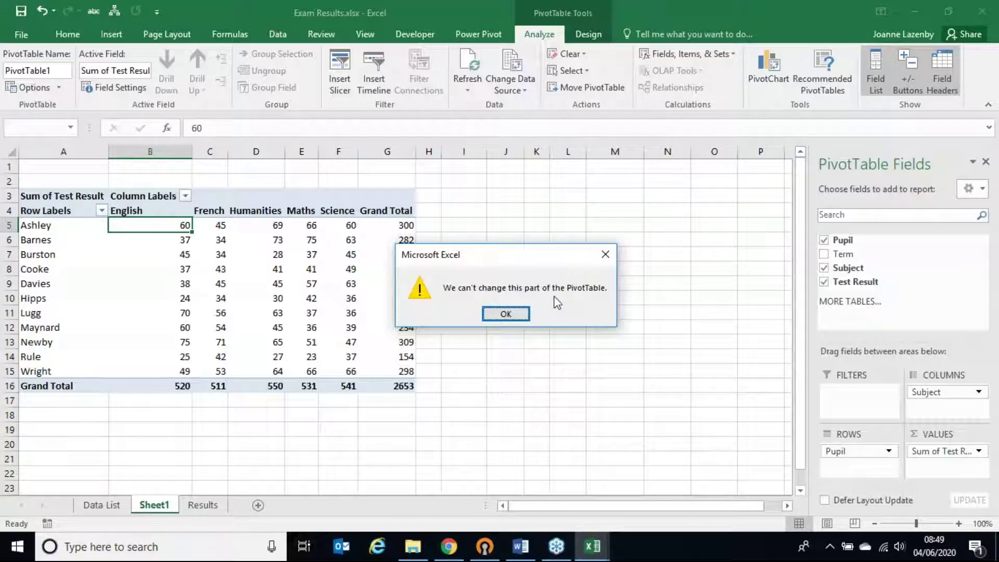
left_click(501, 314)
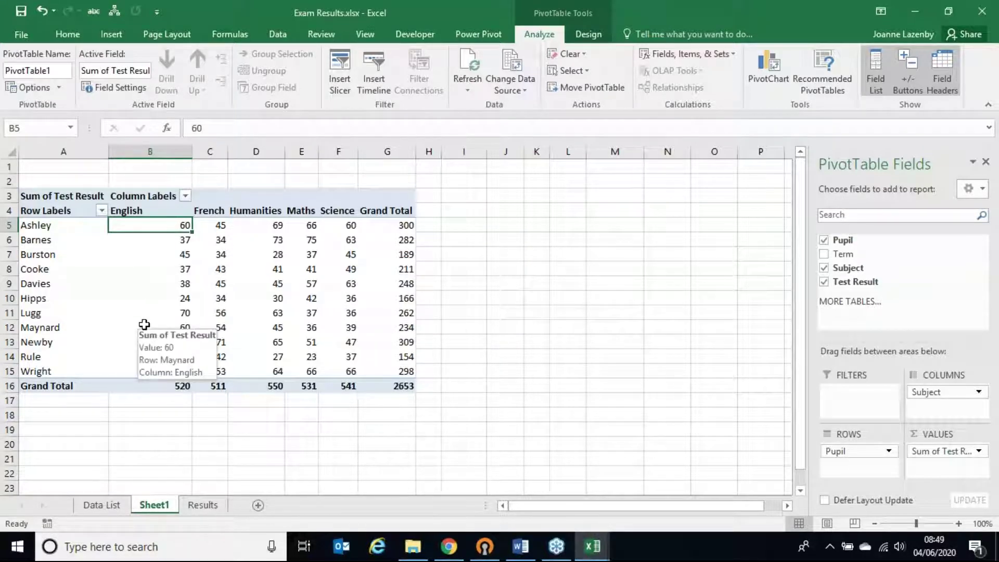
On the Results sheet, change the first pupil's Summer English test result in cell D4 to 22
left_click(202, 504)
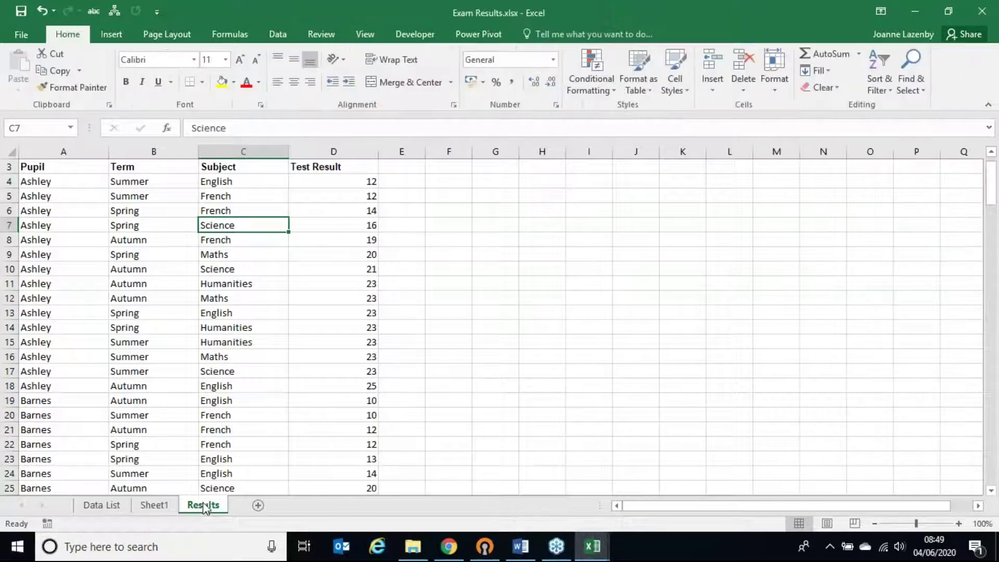
left_click(67, 186)
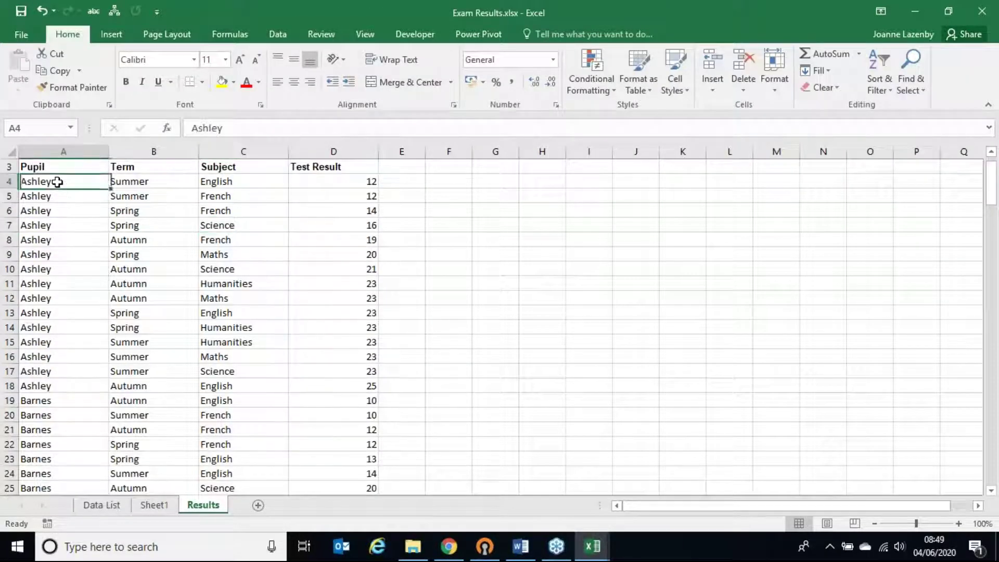
left_click(134, 182)
left_click(241, 181)
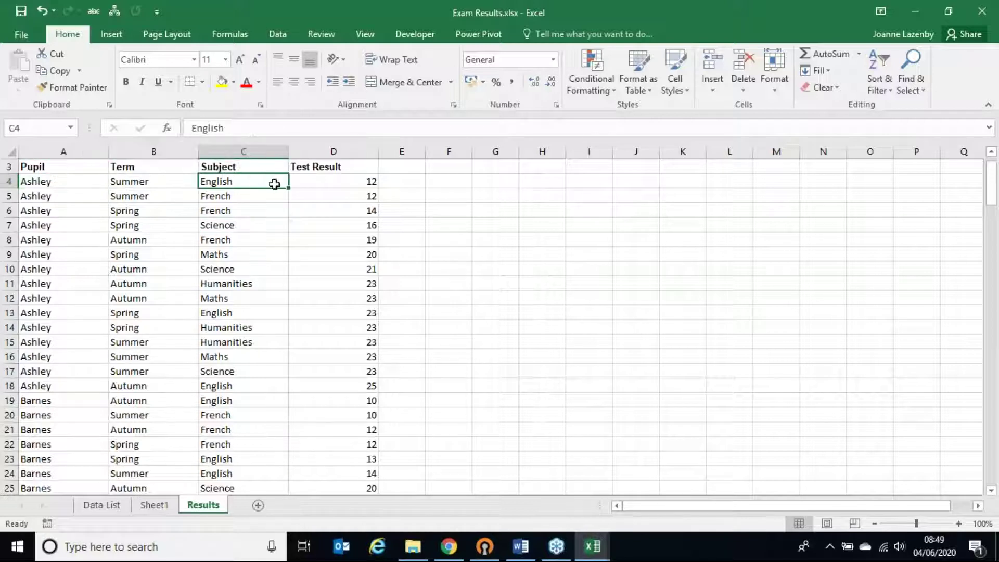
left_click(326, 182)
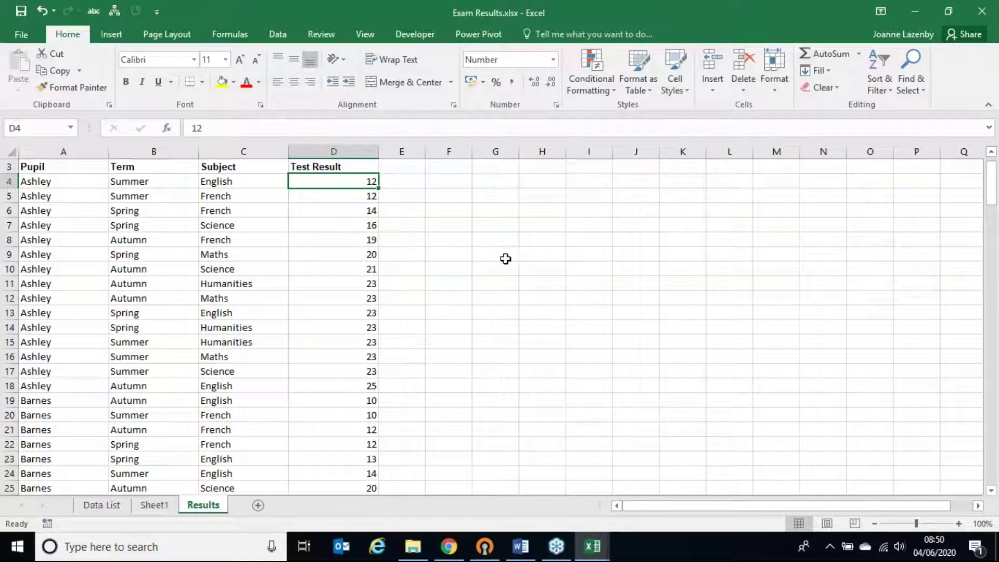
type("22")
key("Return")
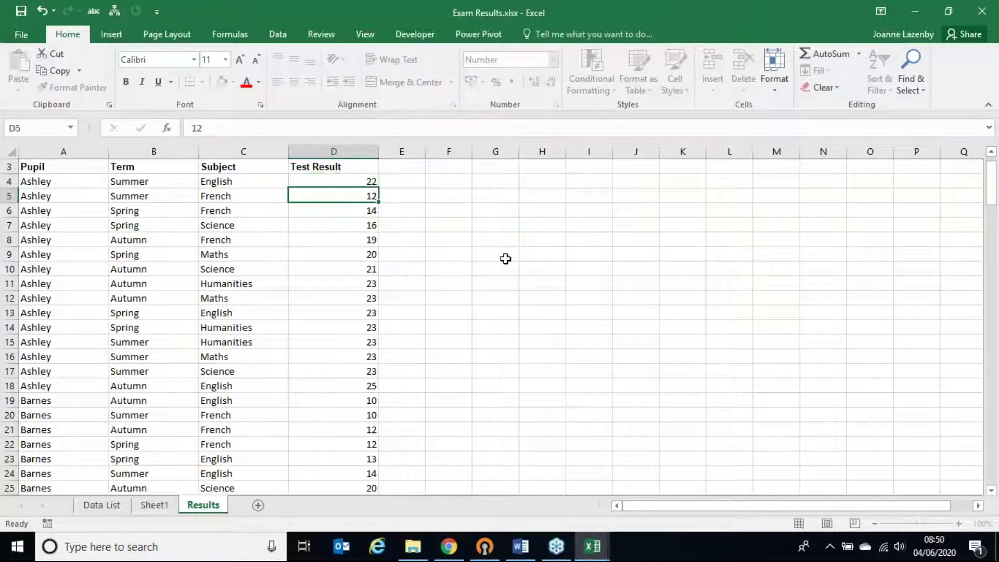
Return to the PivotTable on Sheet1 and refresh it to pick up the changed source data
left_click(151, 505)
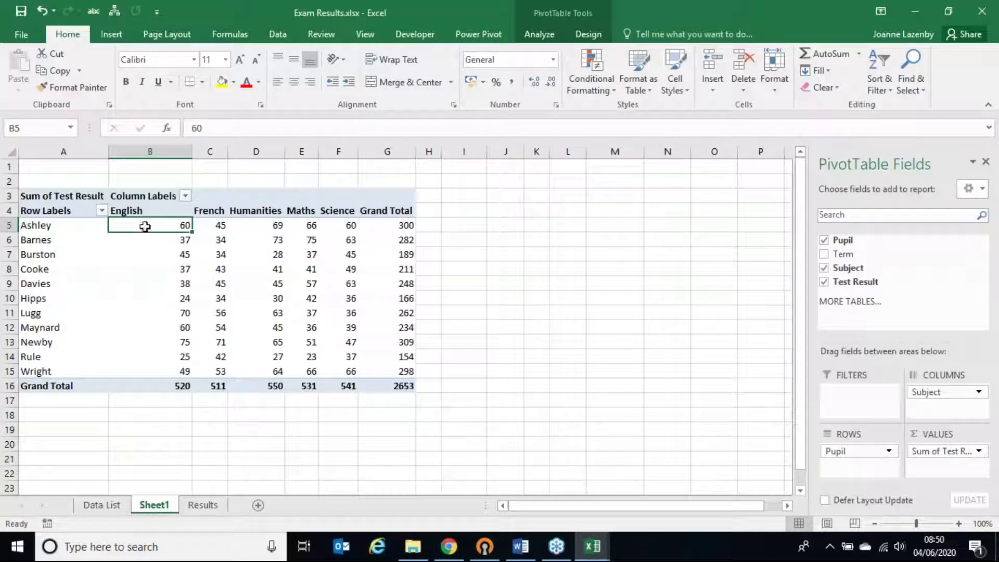
mouse_move(324, 333)
left_click(538, 34)
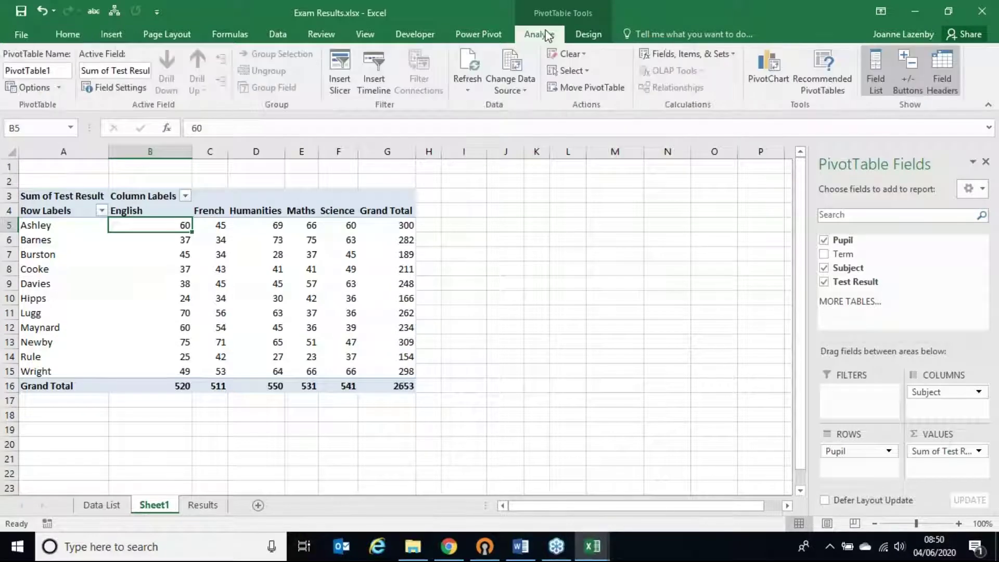
left_click(466, 56)
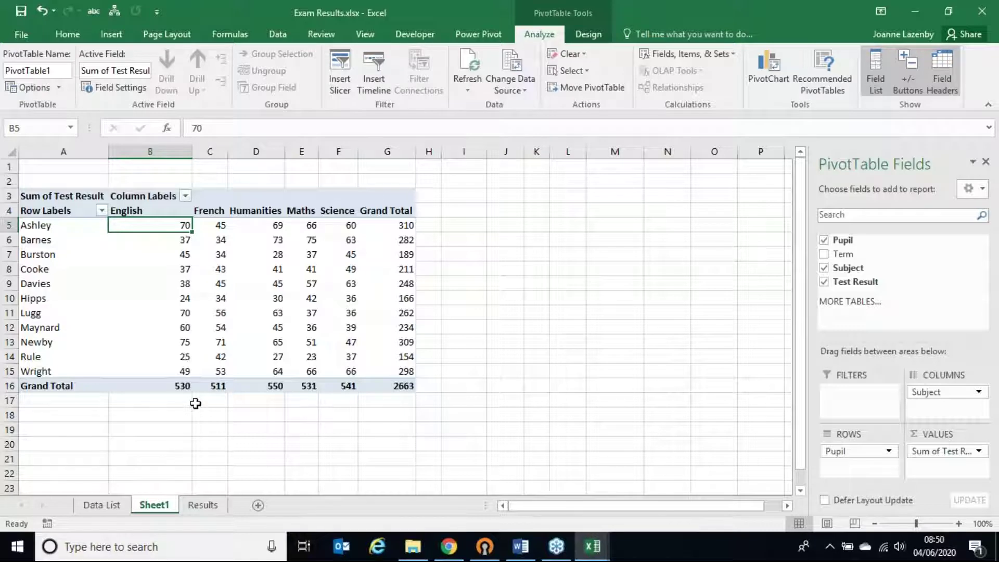
Sort both the pupil row labels and the subject column labels from Z to A
mouse_move(168, 258)
key("alt+Tab")
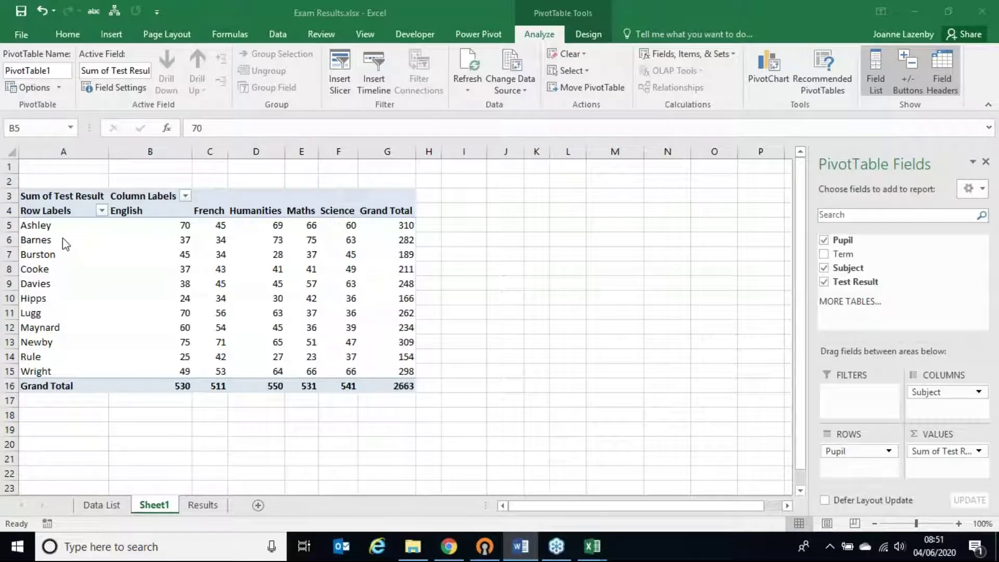
left_click(101, 211)
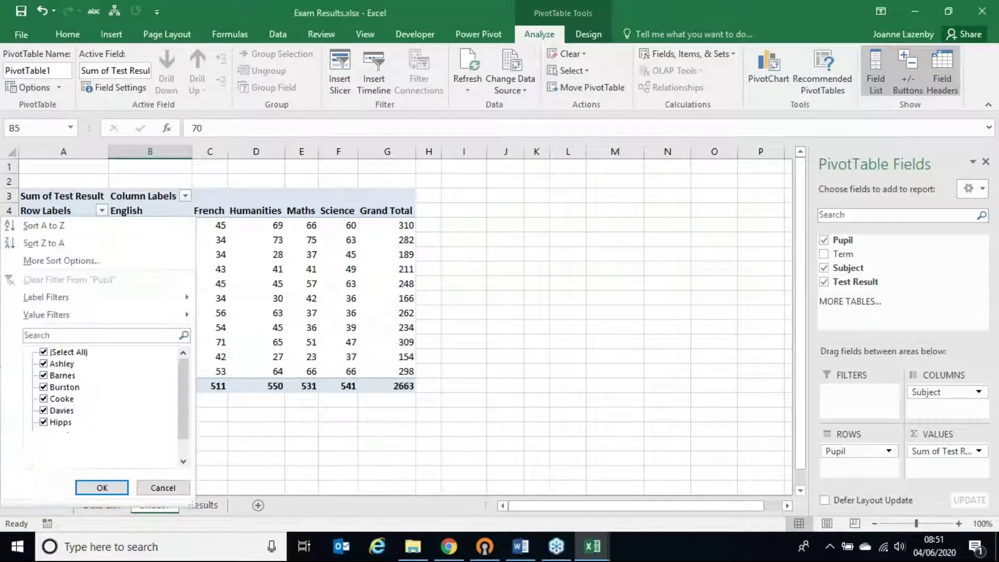
left_click(59, 241)
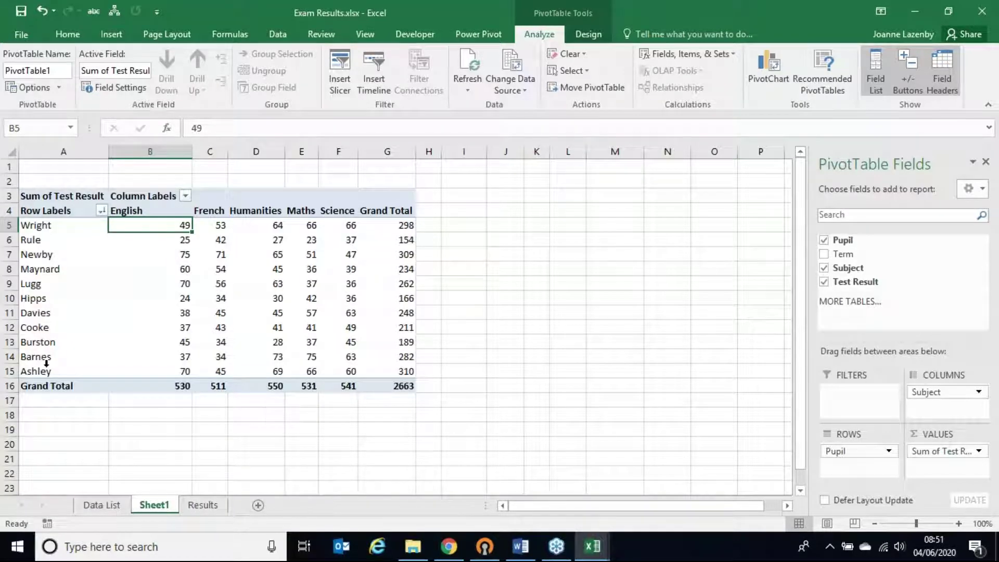
left_click(185, 196)
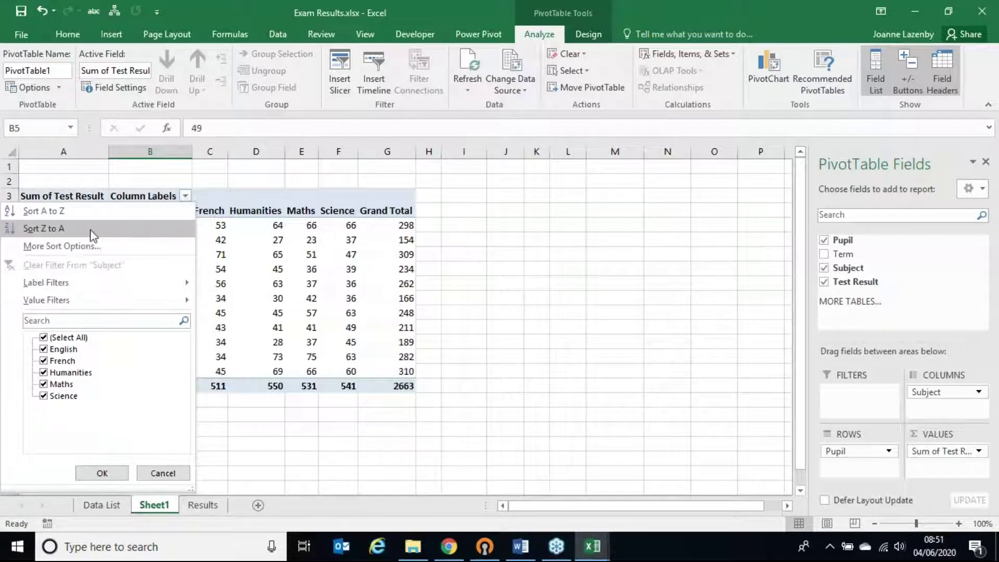
left_click(90, 229)
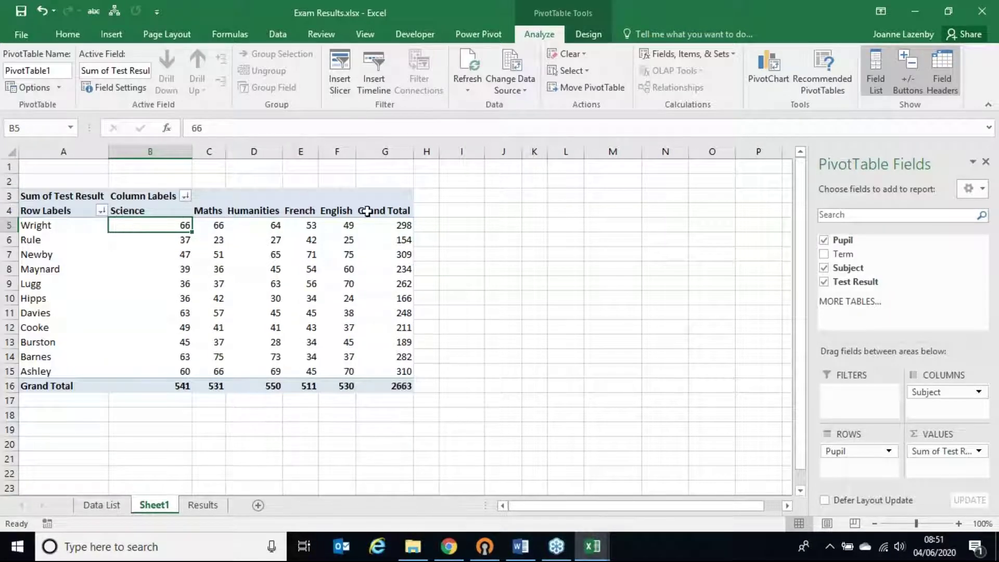
Sort the pupils by their Maths results from largest to smallest
right_click(221, 284)
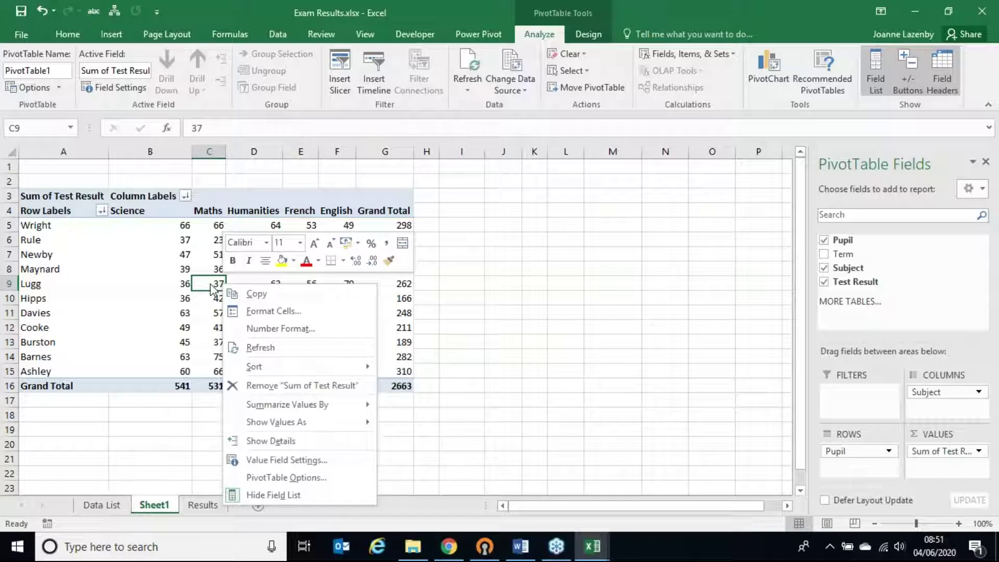
mouse_move(301, 368)
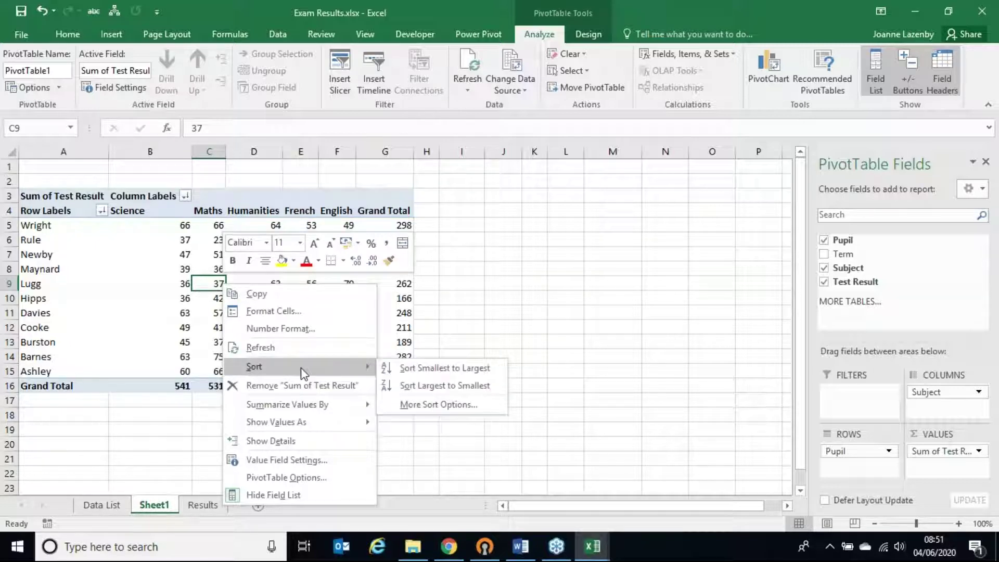
left_click(442, 386)
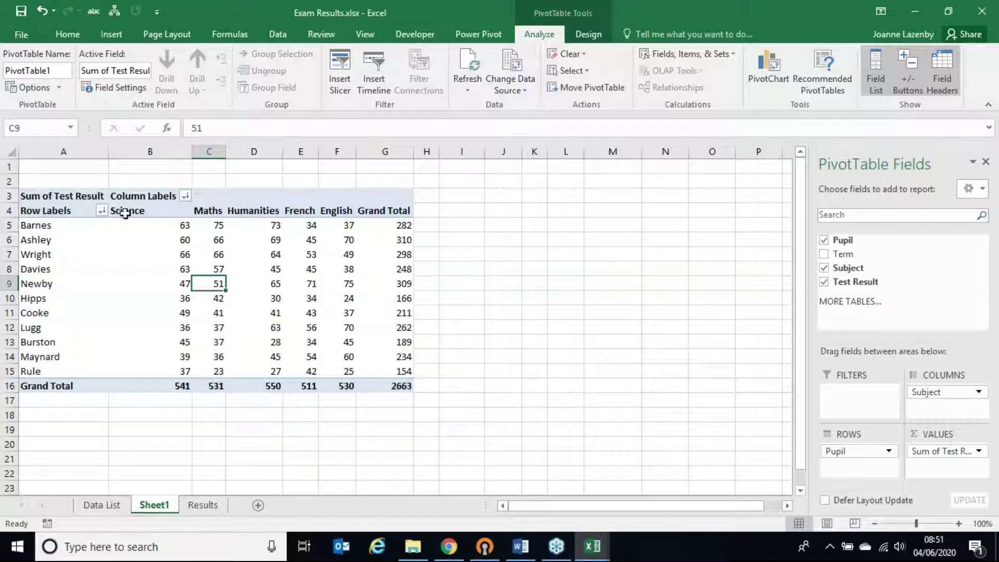
Sort the subject column headings of the PivotTable from A to Z
left_click(252, 212)
right_click(253, 212)
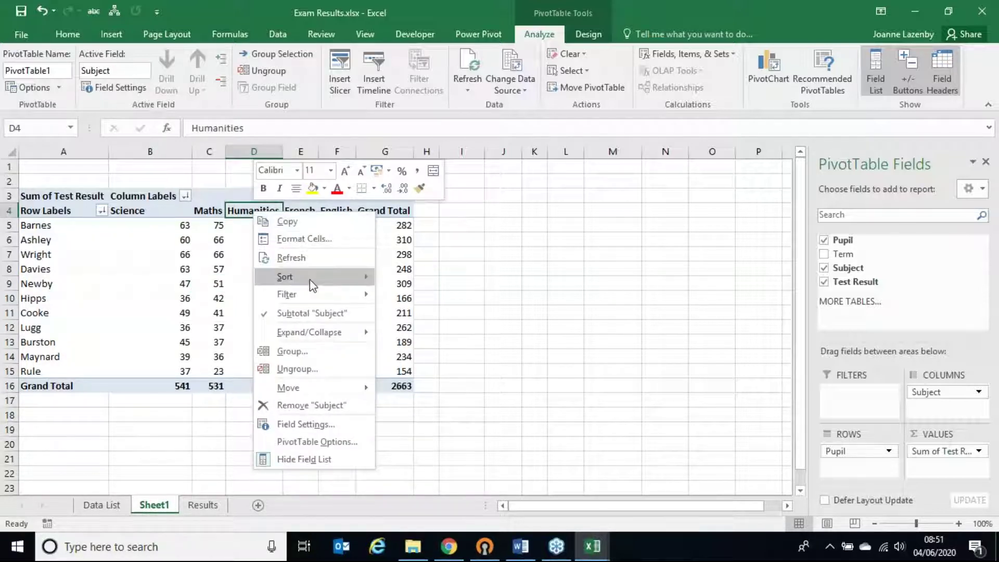
mouse_move(322, 277)
left_click(403, 283)
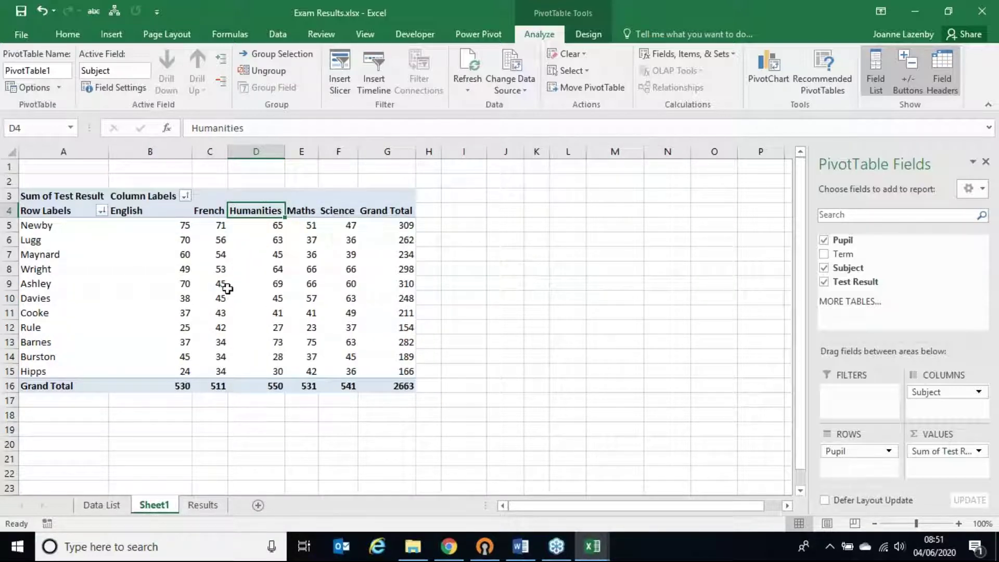
Hide the PivotTable's field headers and check the empty row and column label cells
mouse_move(173, 270)
left_click(944, 81)
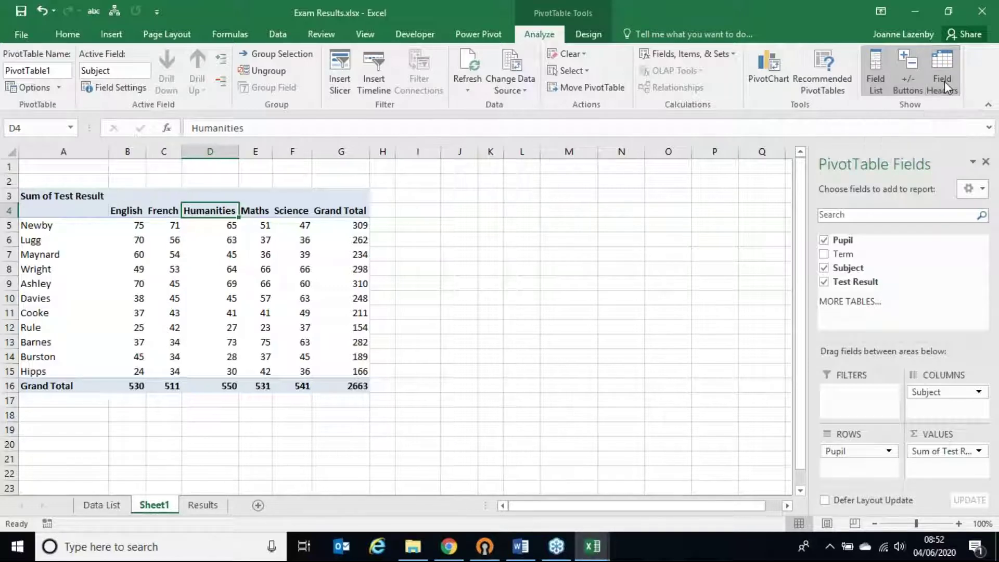
left_click(34, 219)
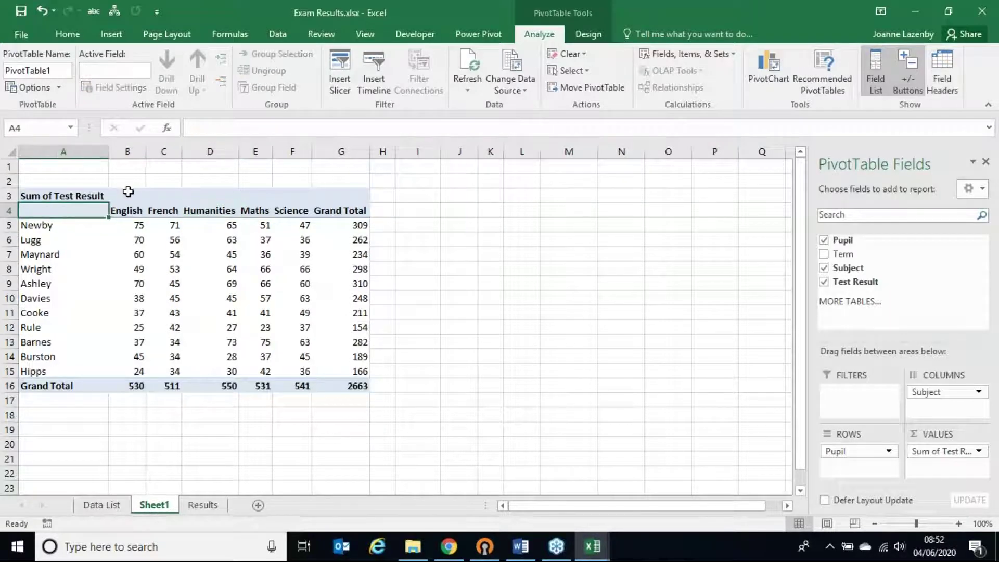
left_click(128, 193)
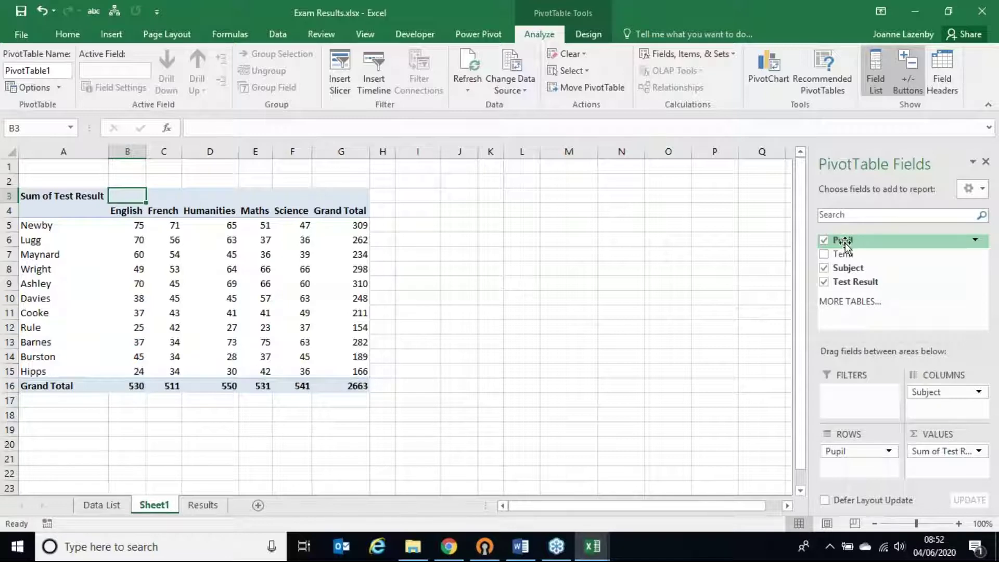
Sort the Pupil field from A to Z through the field list, and show the PivotTable's field headers again
left_click(975, 241)
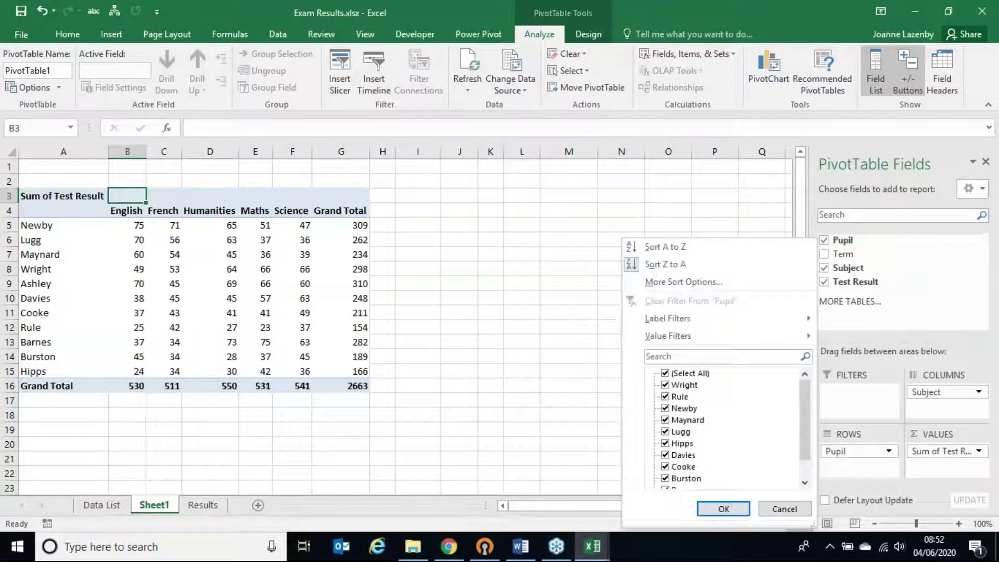
left_click(686, 248)
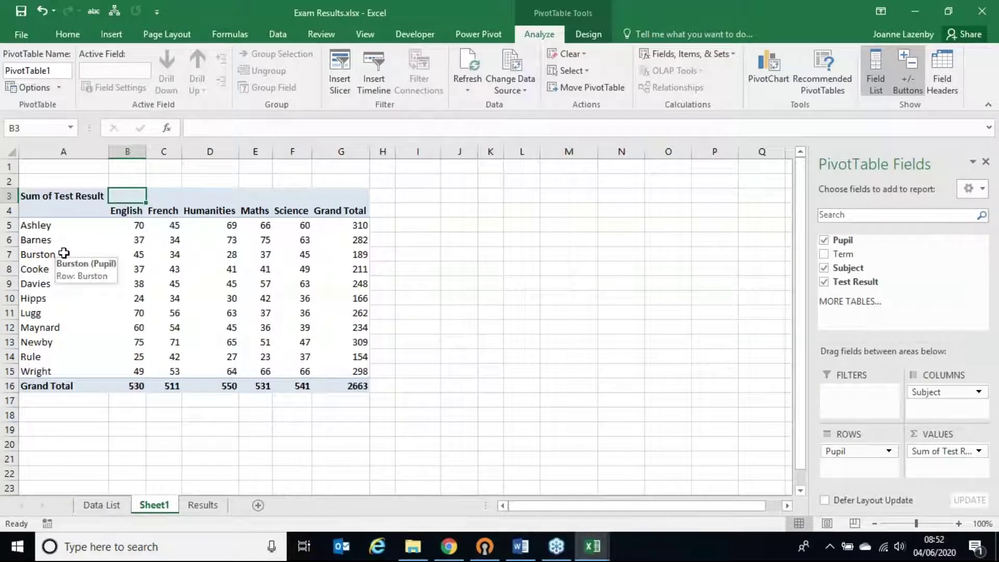
left_click(102, 260)
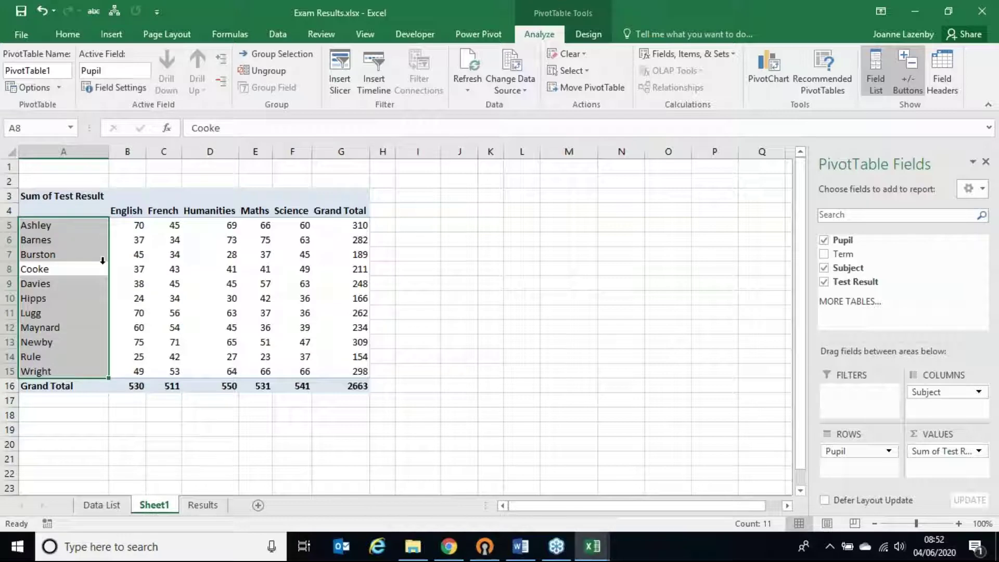
left_click(941, 76)
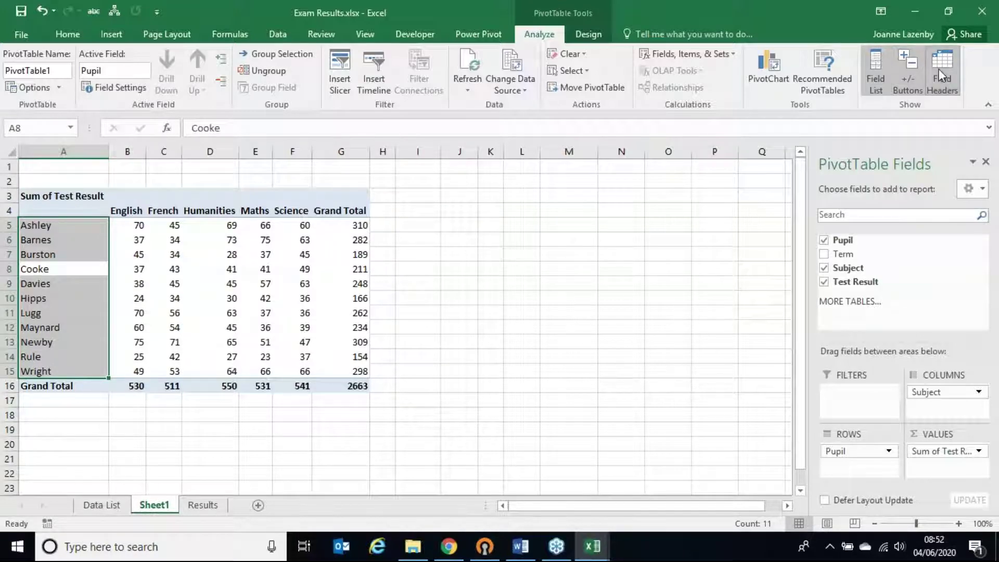
left_click(214, 241)
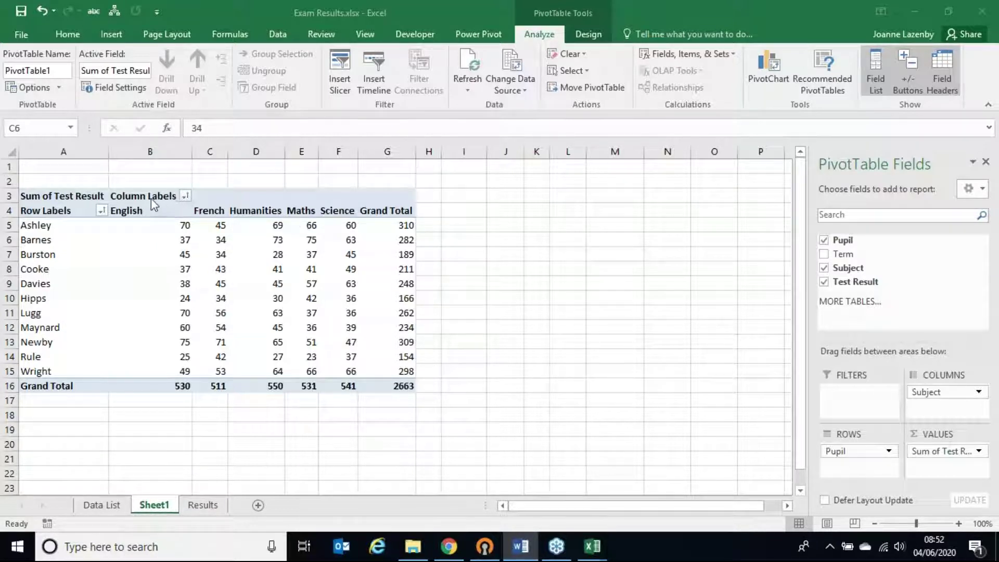
Filter the PivotTable's column labels to include only the English and Maths subjects
key("alt+Tab")
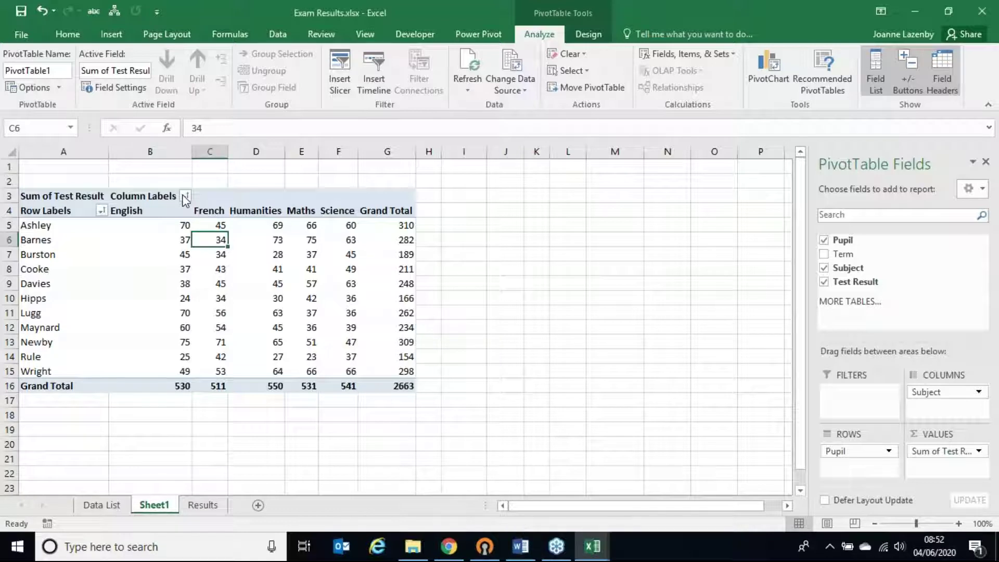
left_click(184, 197)
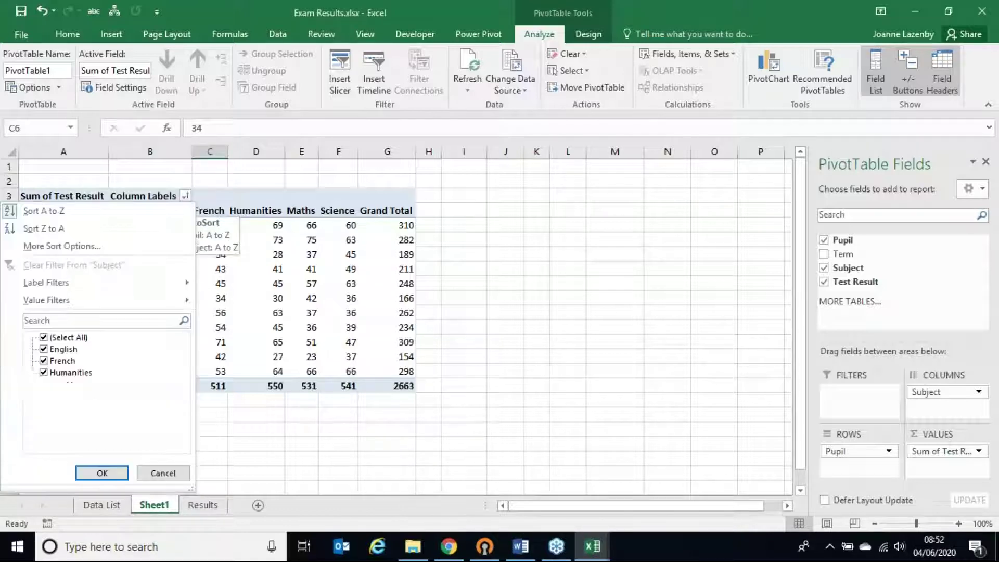
left_click(45, 337)
left_click(44, 349)
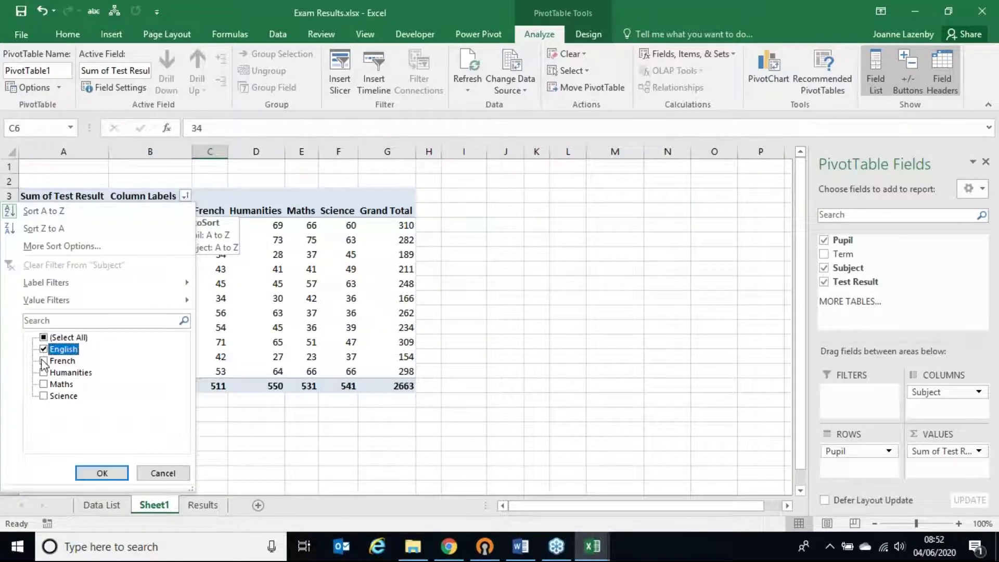
left_click(44, 384)
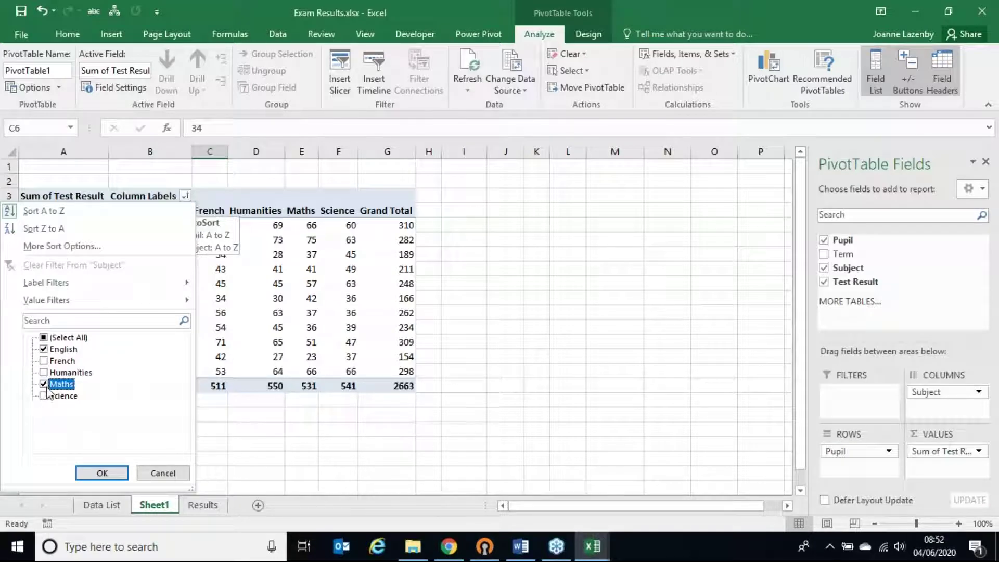
left_click(102, 473)
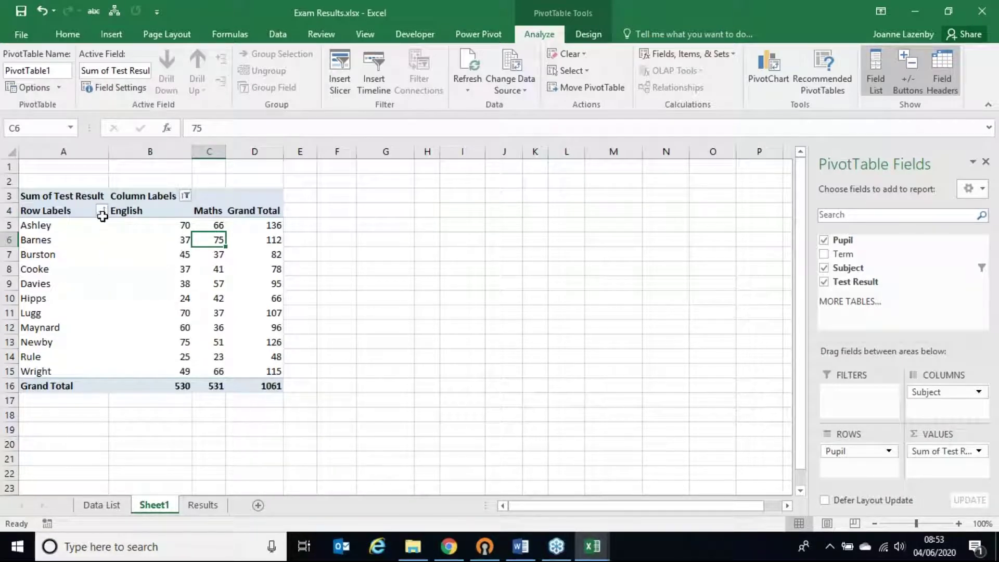
Filter the PivotTable's row labels to exclude the first pupil in the alphabetical list and check the grand totals
left_click(102, 211)
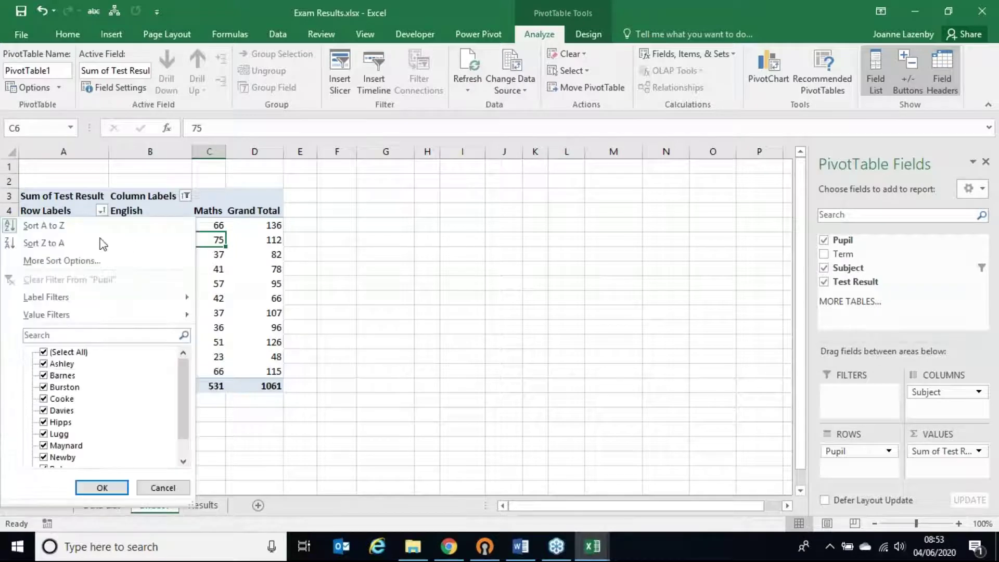
left_click(44, 363)
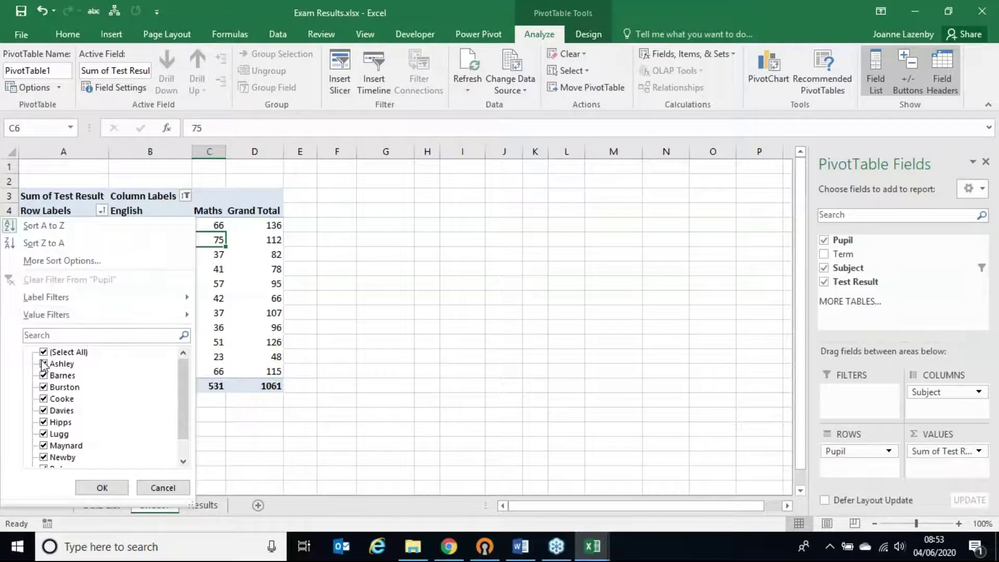
left_click(100, 487)
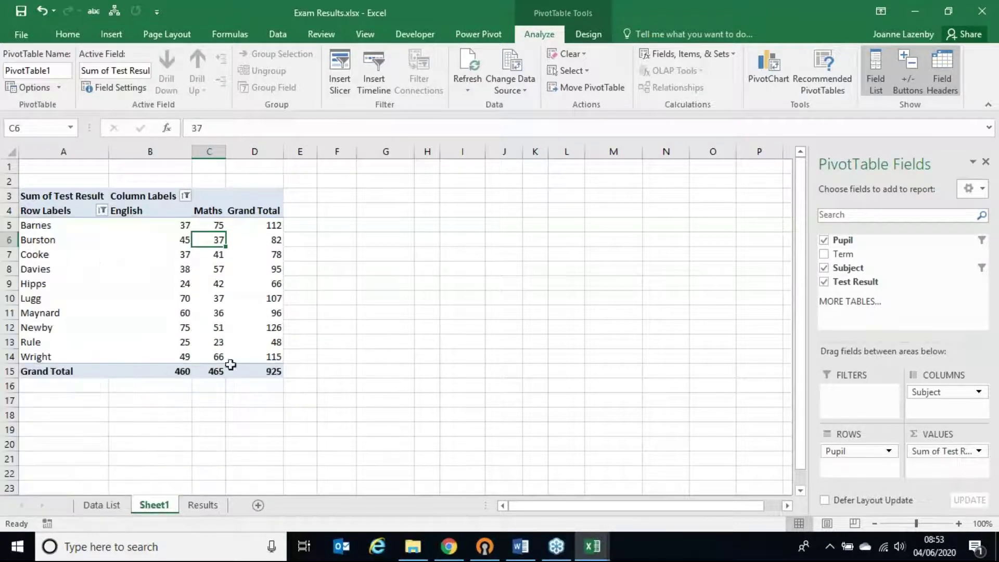
mouse_move(279, 375)
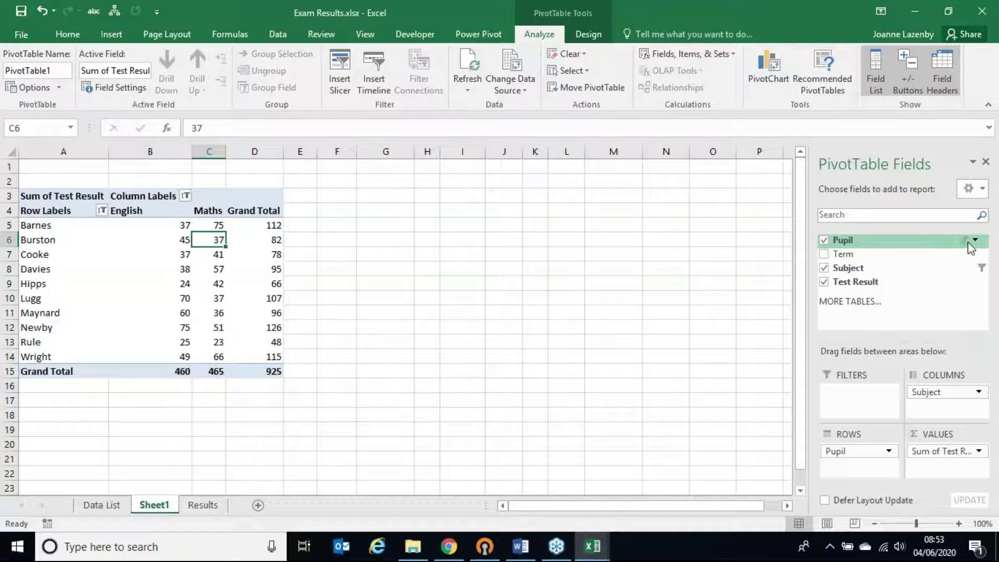
Clear the filters from the Subject and Pupil fields through the field list
left_click(975, 268)
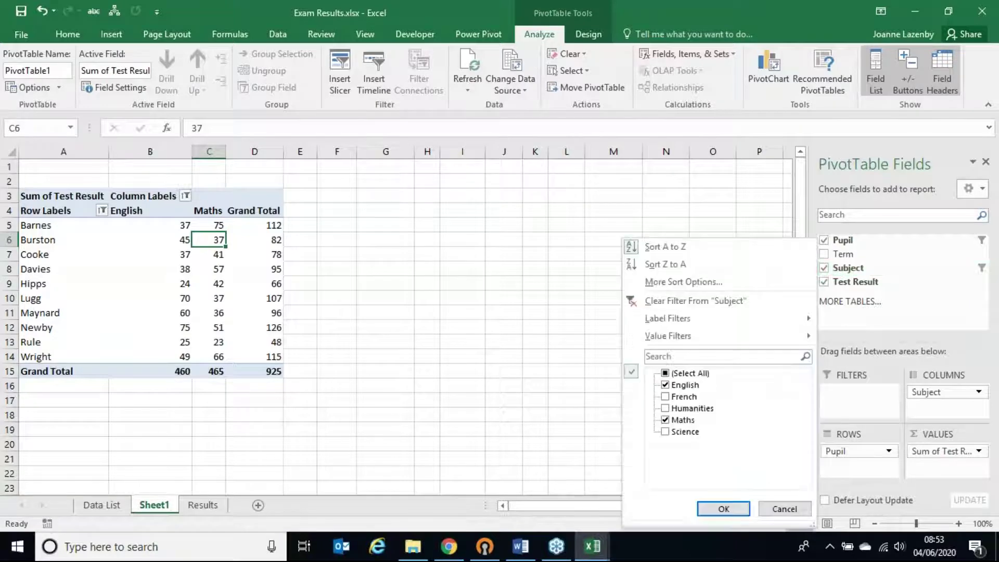
left_click(711, 305)
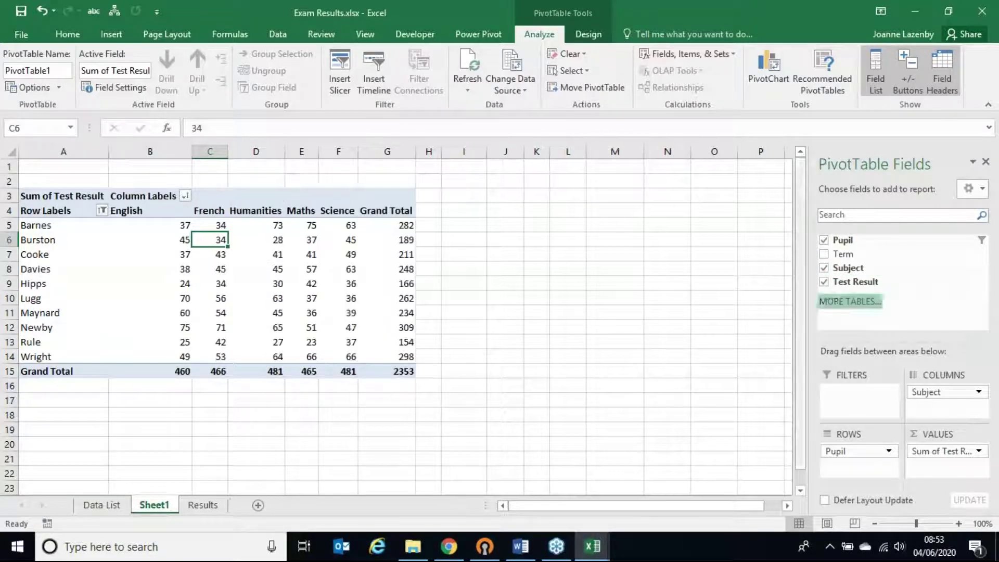
left_click(975, 240)
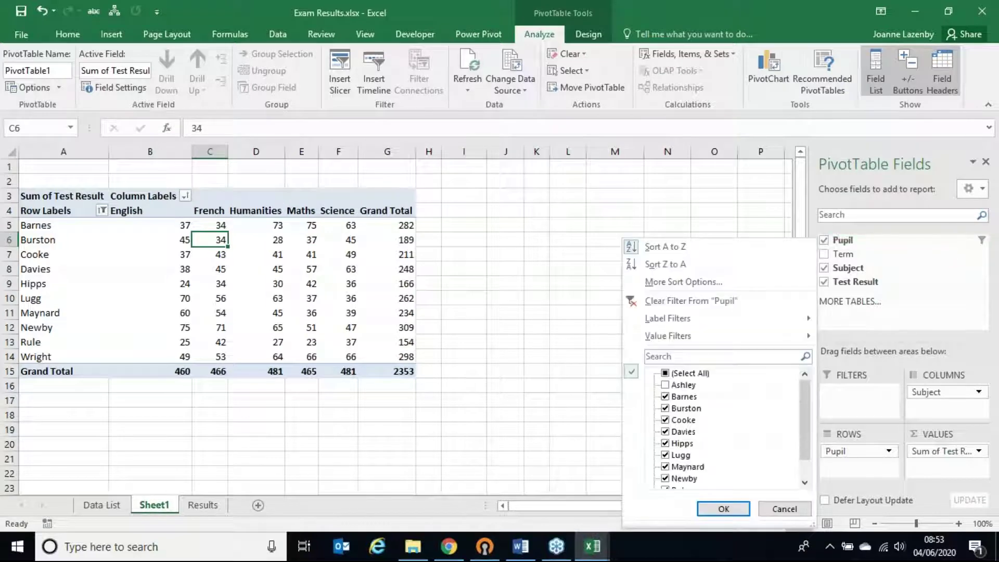
left_click(727, 307)
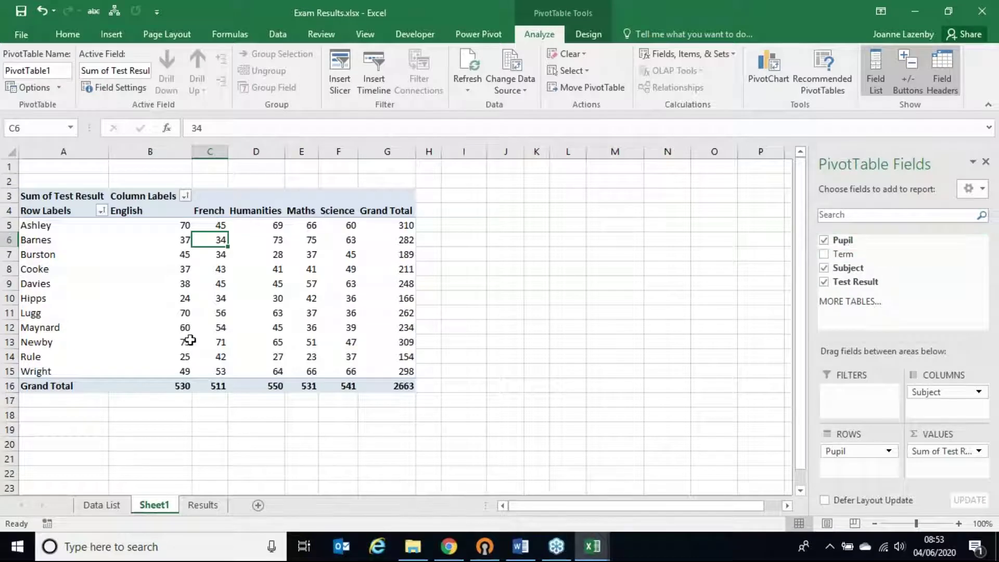
Add the Term field as a report filter, try selecting only Autumn, and reselect all terms before applying it
mouse_move(277, 293)
left_click_drag(842, 254, 853, 397)
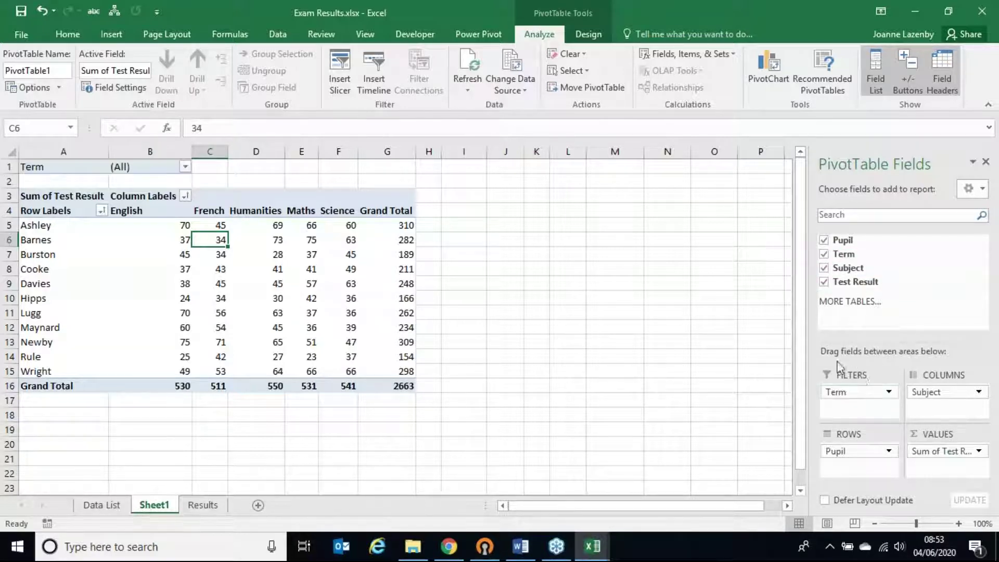
left_click(186, 167)
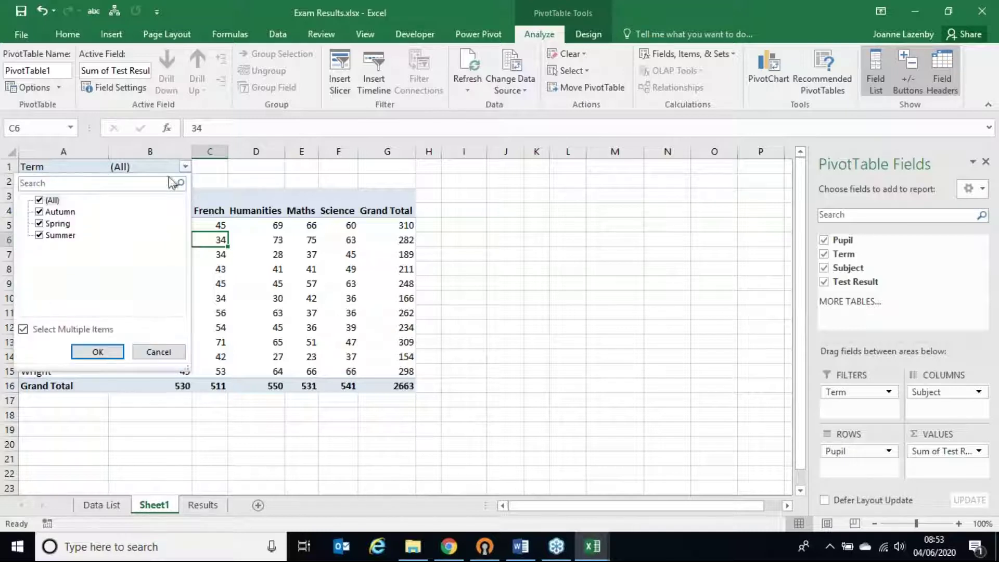
left_click(40, 201)
left_click(39, 212)
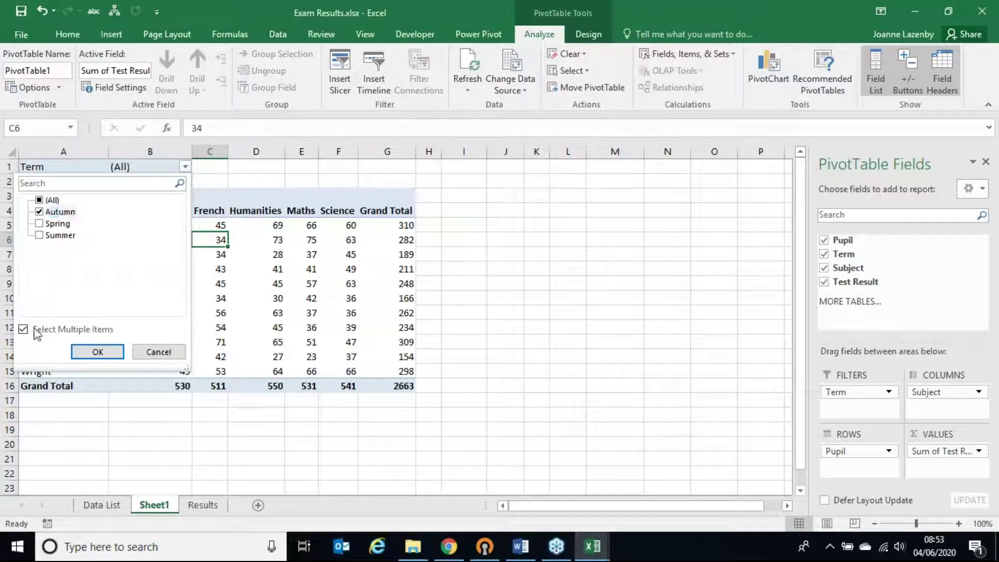
left_click(43, 200)
left_click(41, 200)
left_click(104, 352)
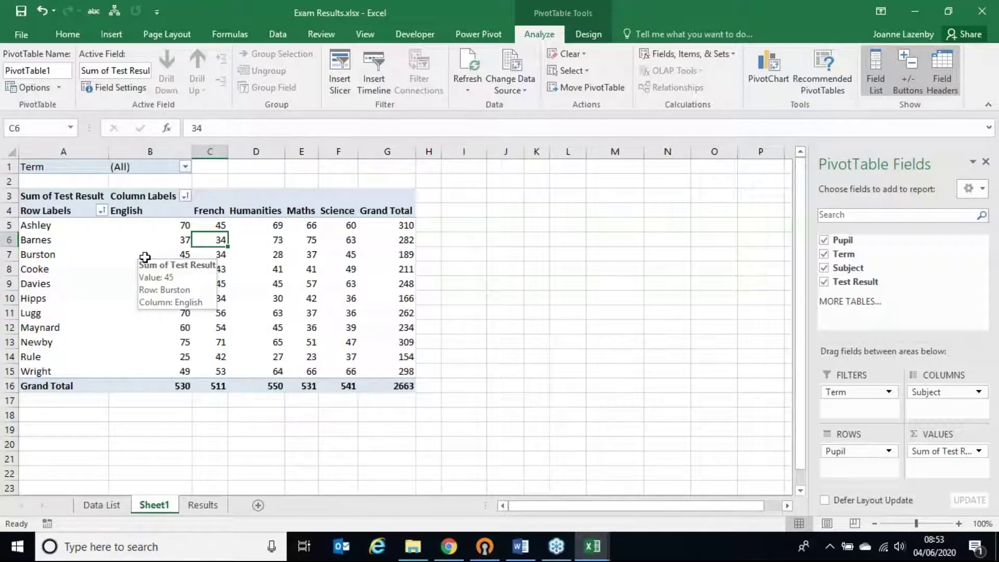
key("alt+Tab")
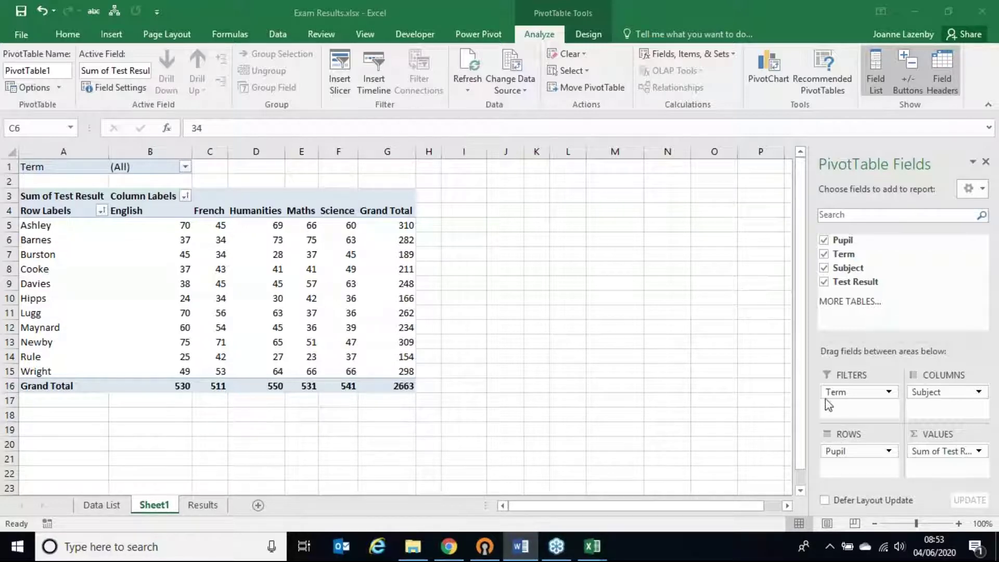
key("alt+Tab")
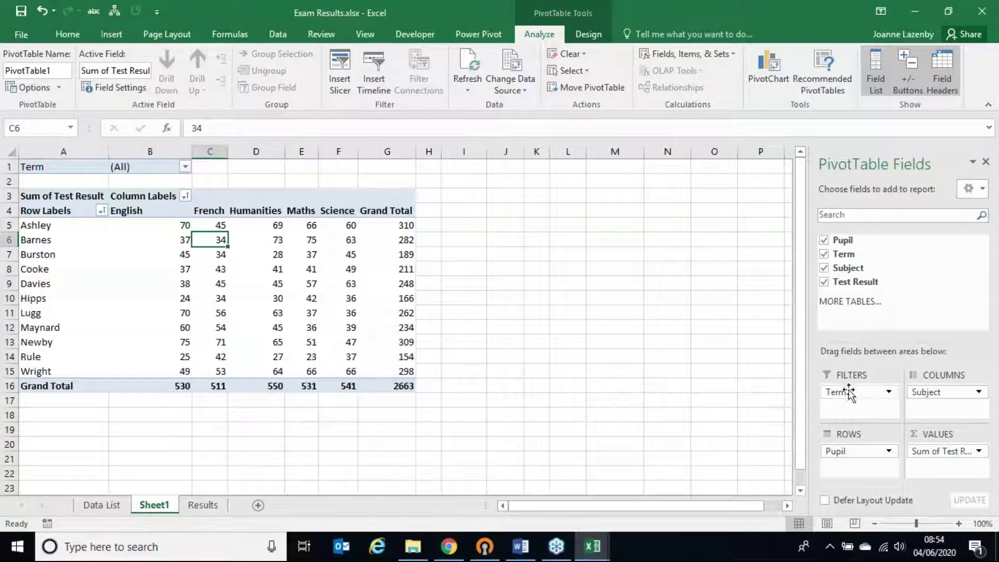
Remove the Term and Subject fields from the PivotTable layout and check the pupil totals and grand total
left_click_drag(853, 392, 687, 390)
left_click_drag(950, 393, 679, 379)
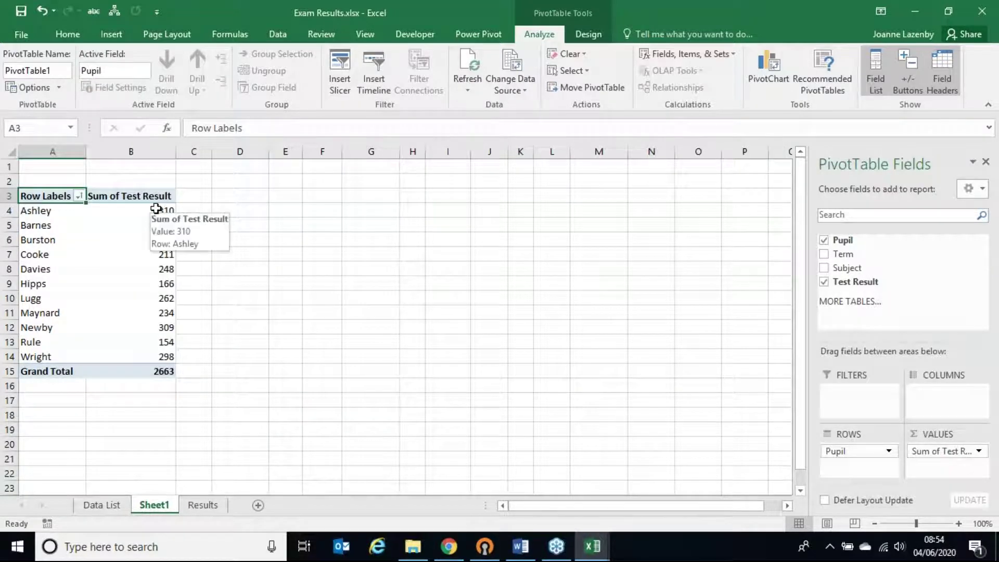
mouse_move(155, 373)
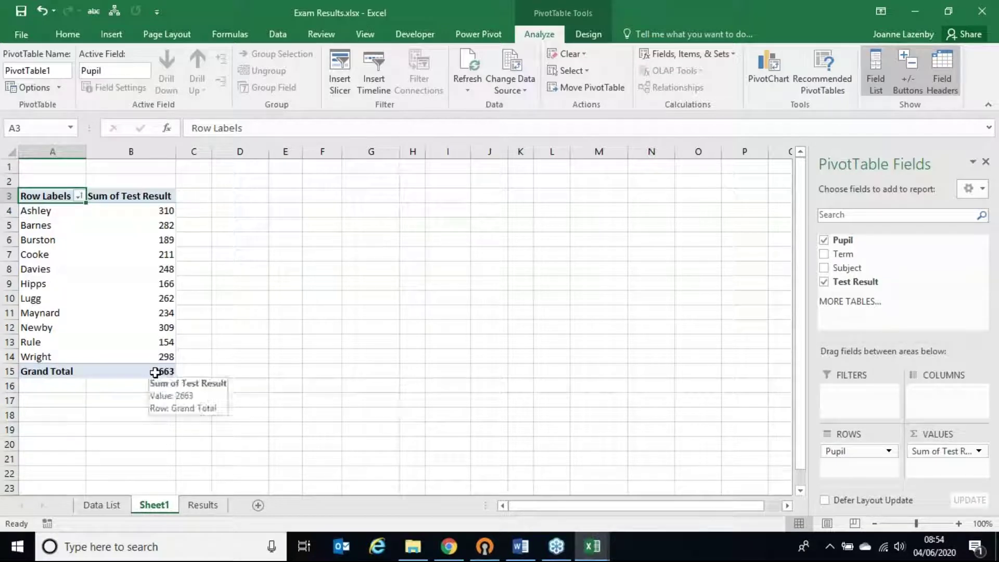
left_click(58, 214)
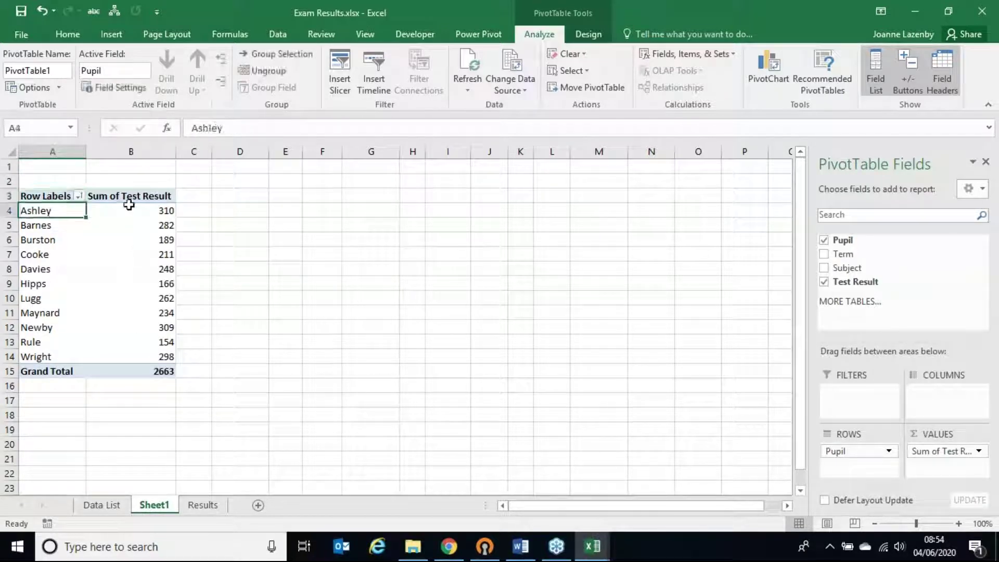
mouse_move(147, 210)
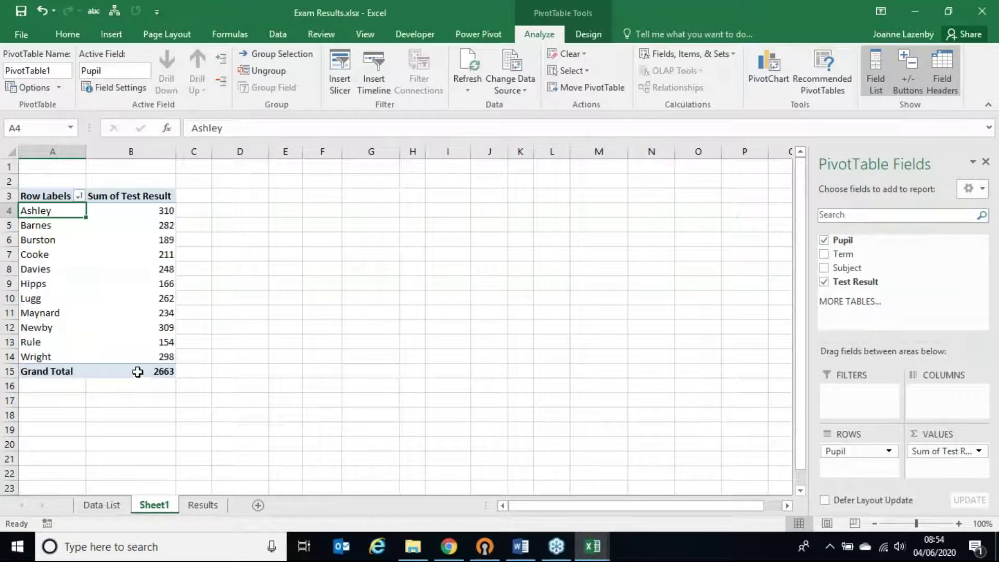
mouse_move(130, 370)
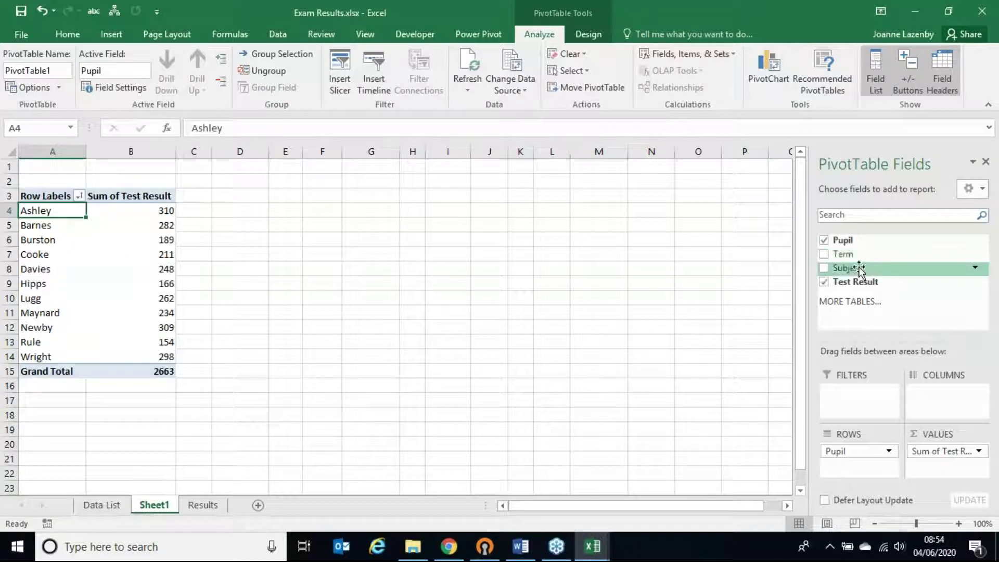
Filter the unplaced Subject field to English only through the field list
left_click(976, 268)
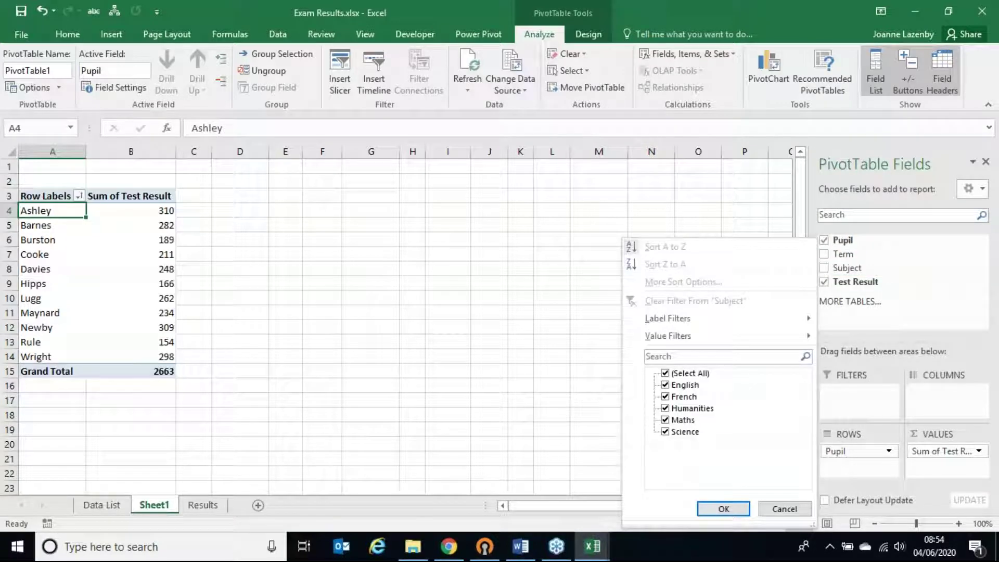
left_click(665, 373)
left_click(665, 385)
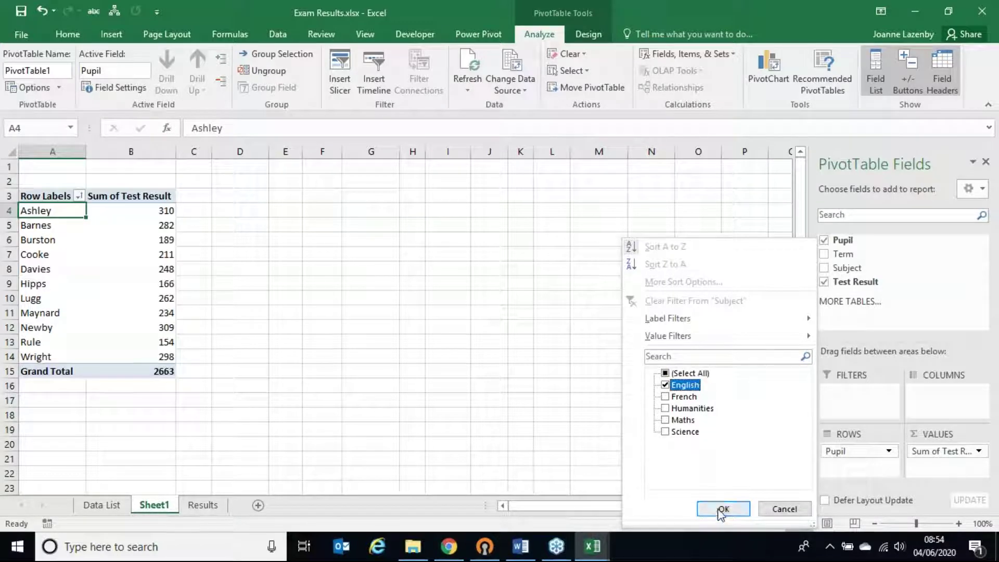
left_click(721, 511)
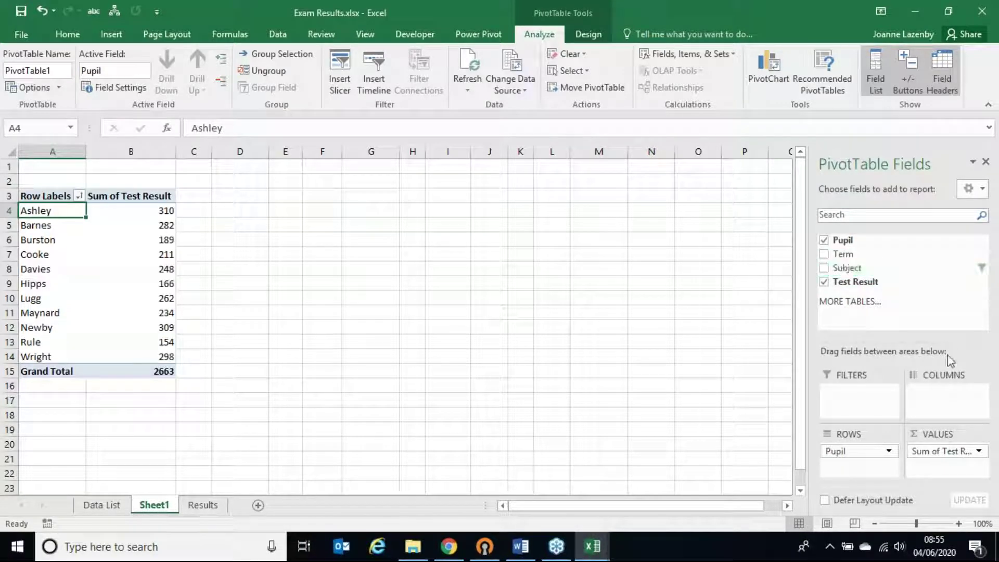
Place the filtered Subject field in the PivotTable's columns to check the filter, and remove it again
left_click_drag(846, 268, 941, 373)
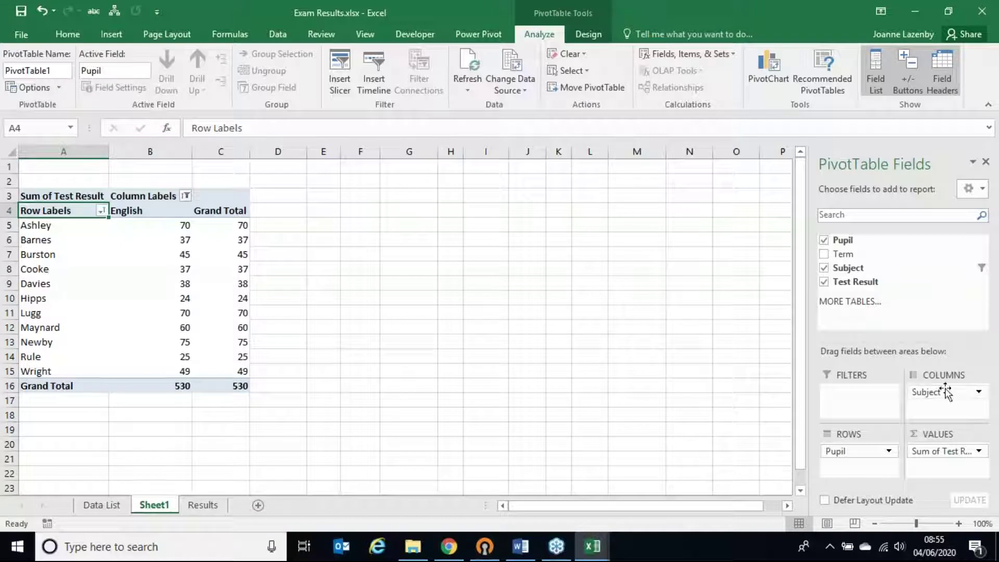
left_click_drag(945, 393, 633, 380)
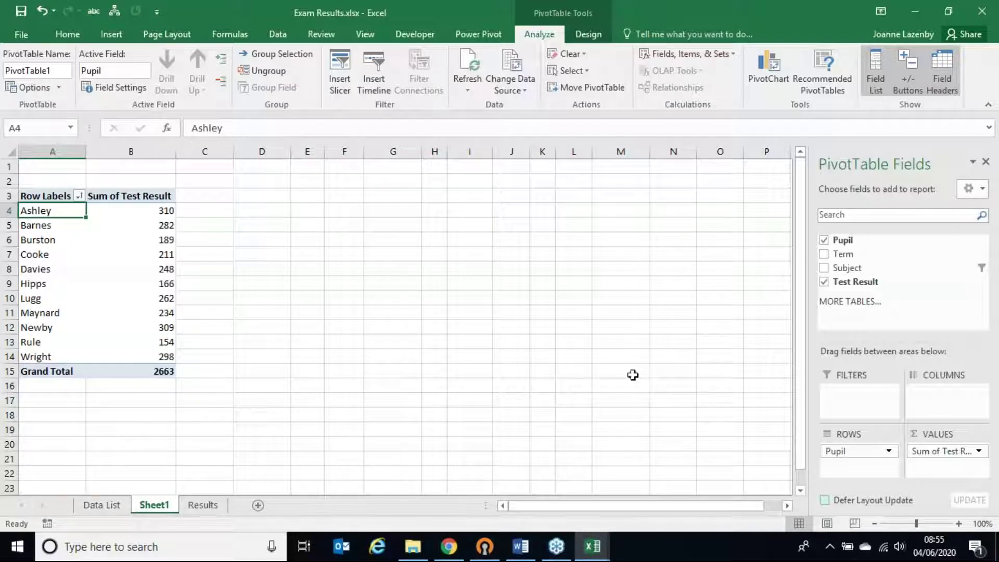
Clear the English-only filter from the unplaced Subject field
left_click(36, 237)
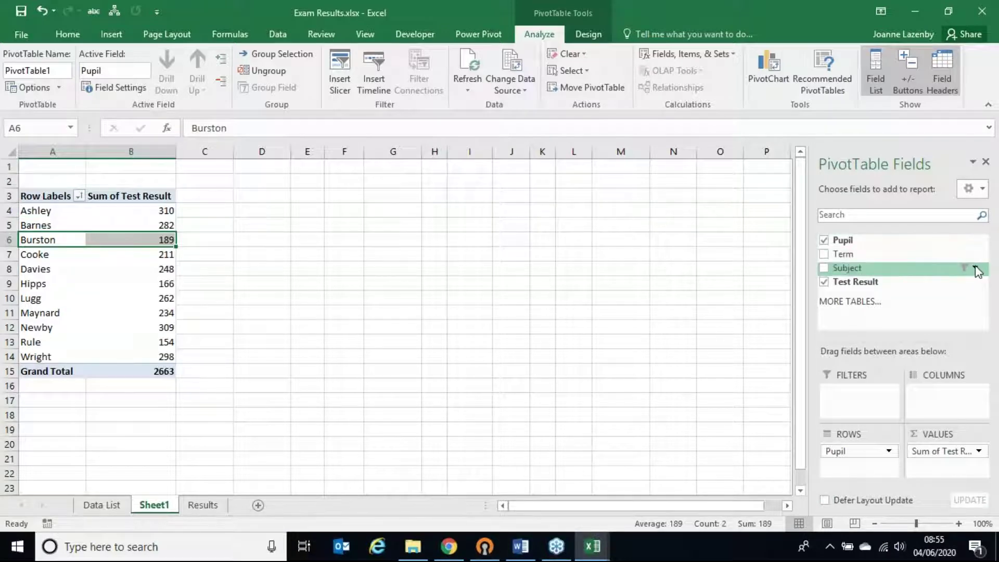
left_click(975, 269)
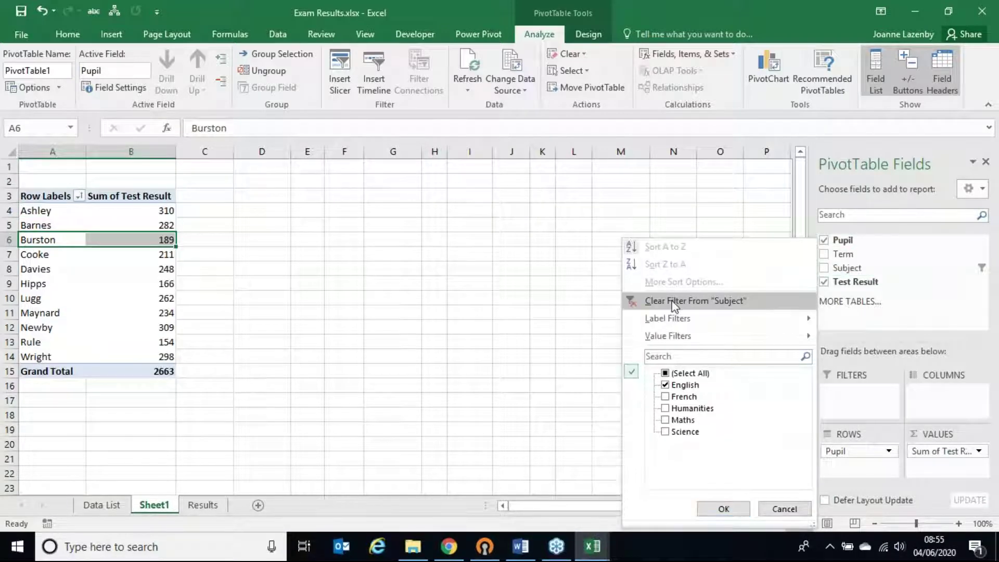
key("Escape")
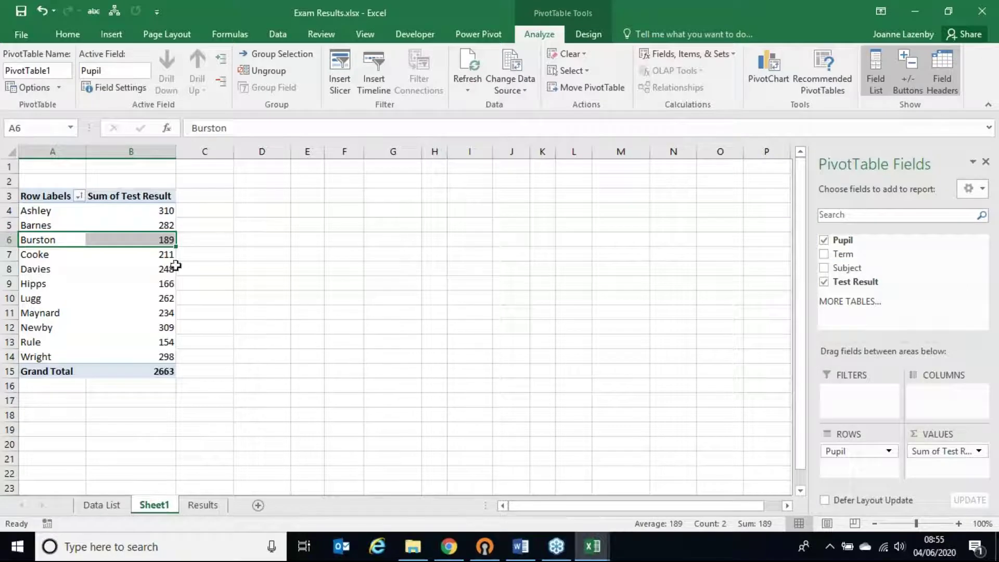
Insert a slicer for the Subject field of the PivotTable
left_click(128, 270)
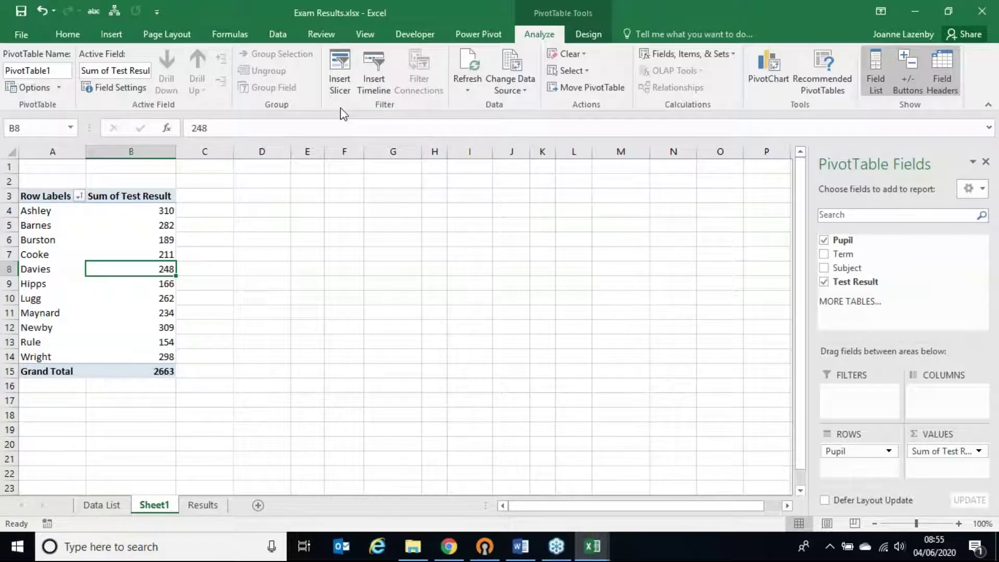
left_click(340, 71)
left_click(572, 181)
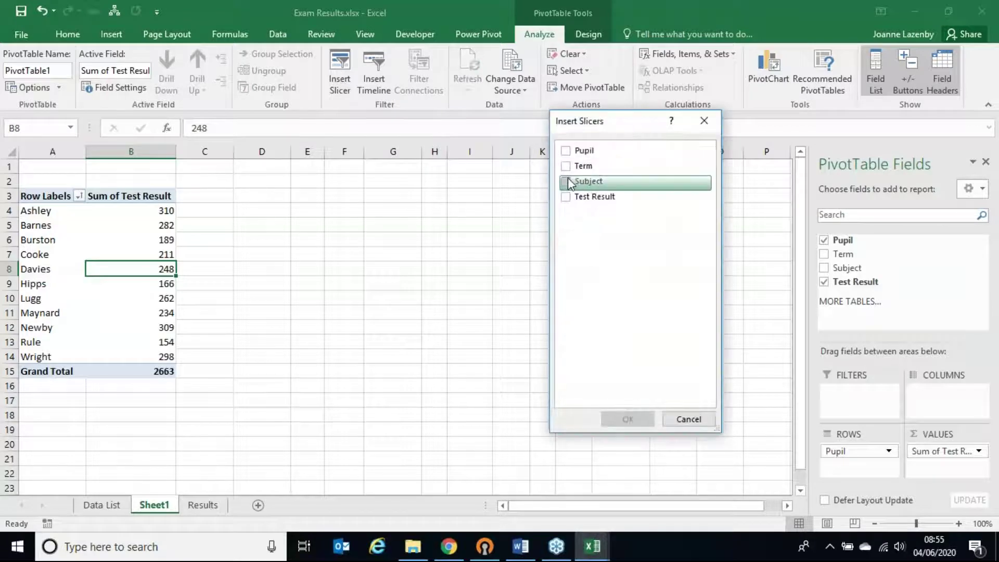
left_click(644, 419)
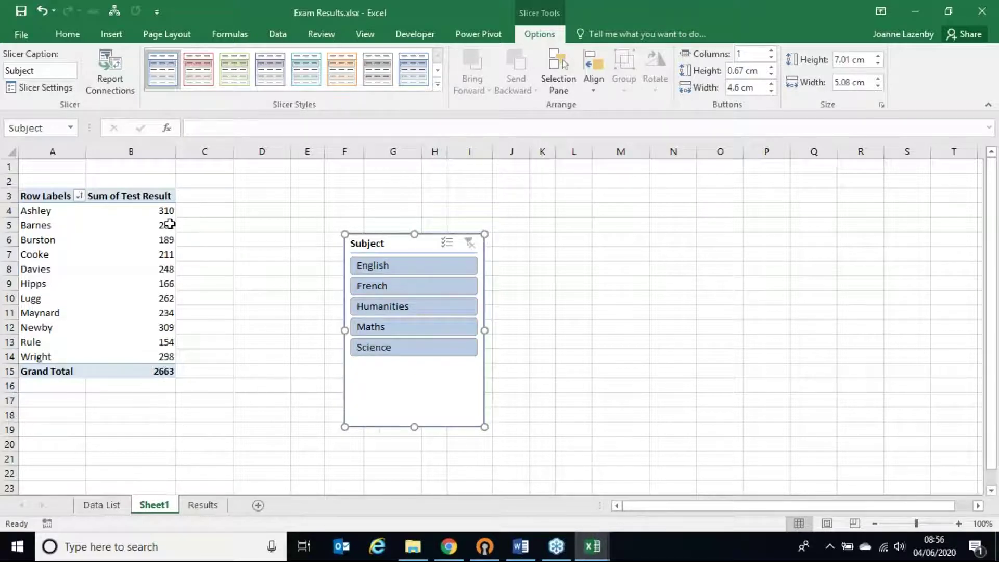
Use the Subject slicer to show the English, French and Humanities results one after another
left_click(424, 269)
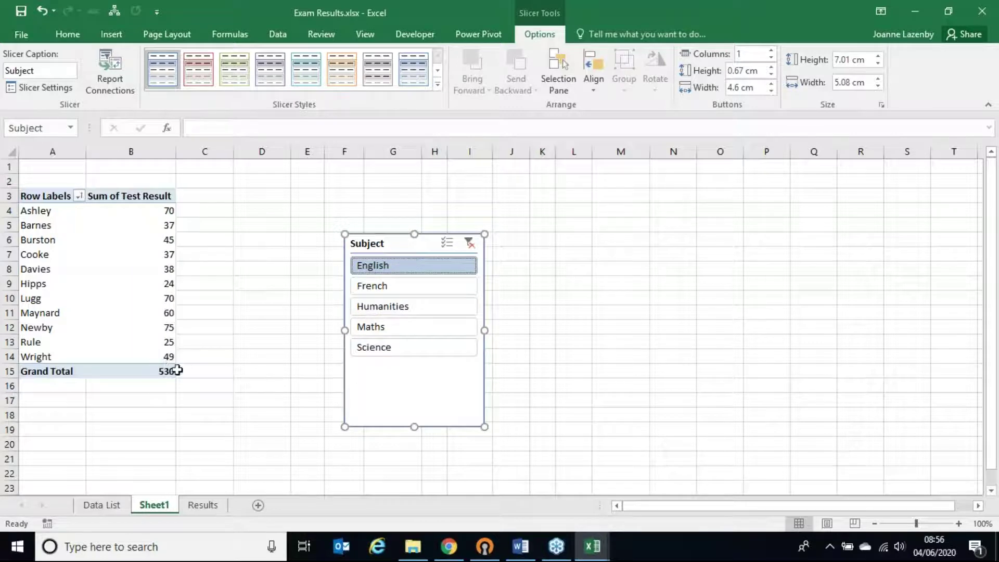
left_click(381, 286)
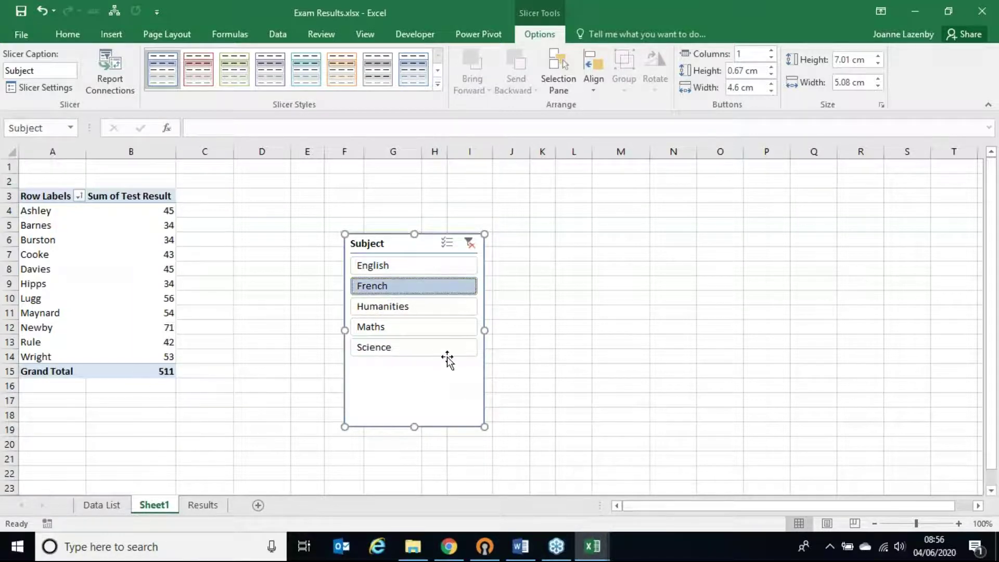
left_click(413, 307)
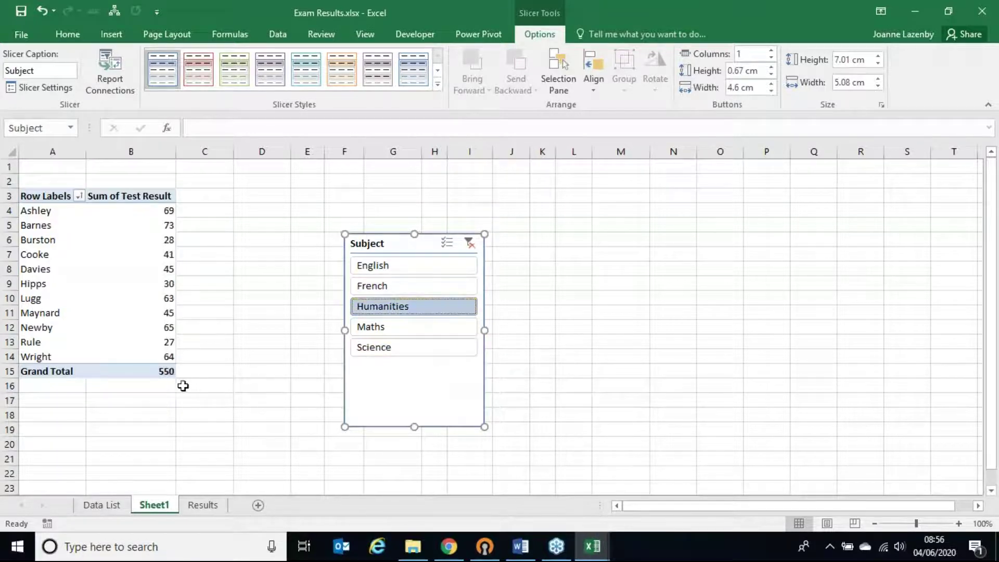
mouse_move(157, 371)
Clear the Subject slicer's filter and limit the PivotTable to English
left_click(468, 243)
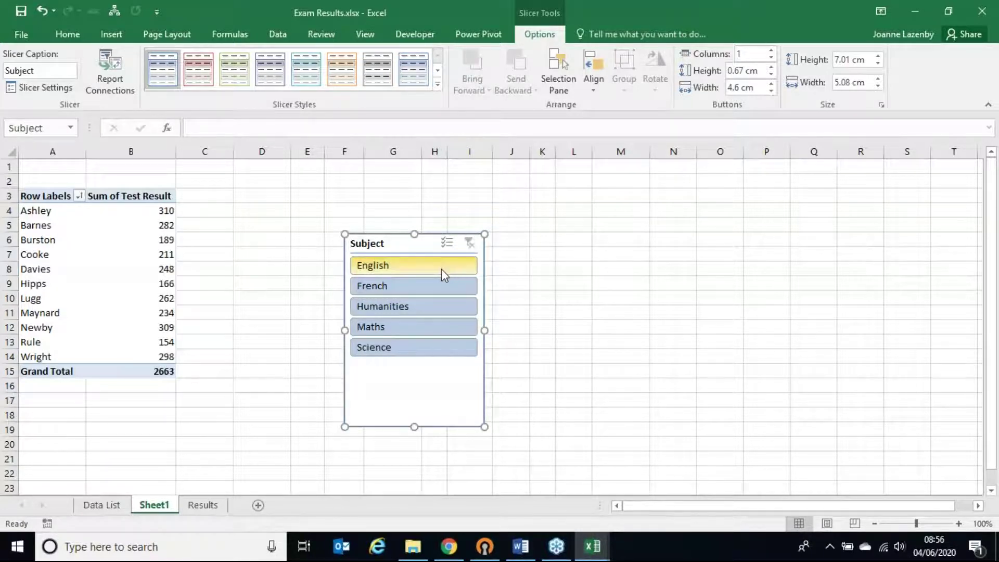
left_click(426, 268)
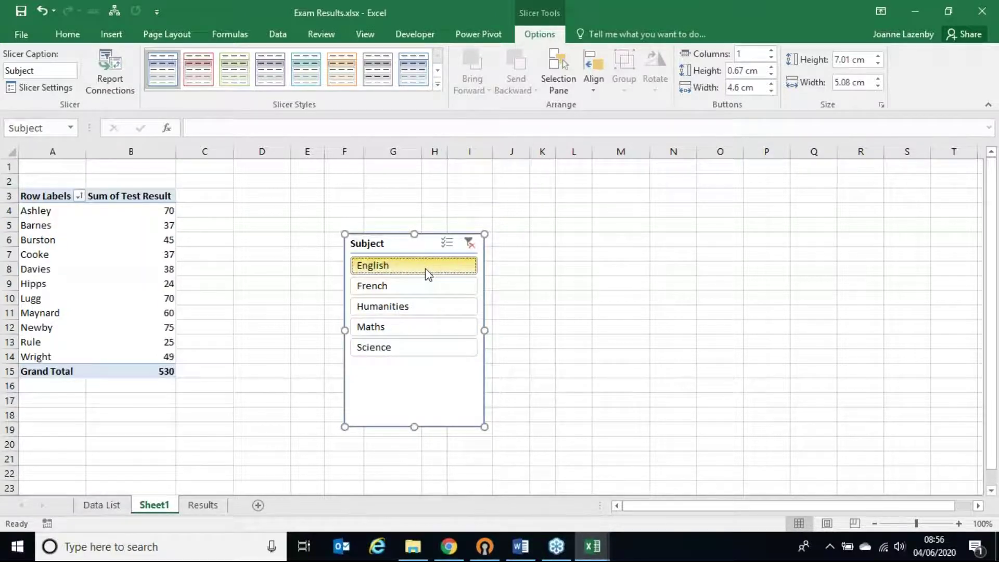
Use the Subject slicer to show English with Maths, and the range from French to Maths, clearing the filter after each
left_click(406, 329)
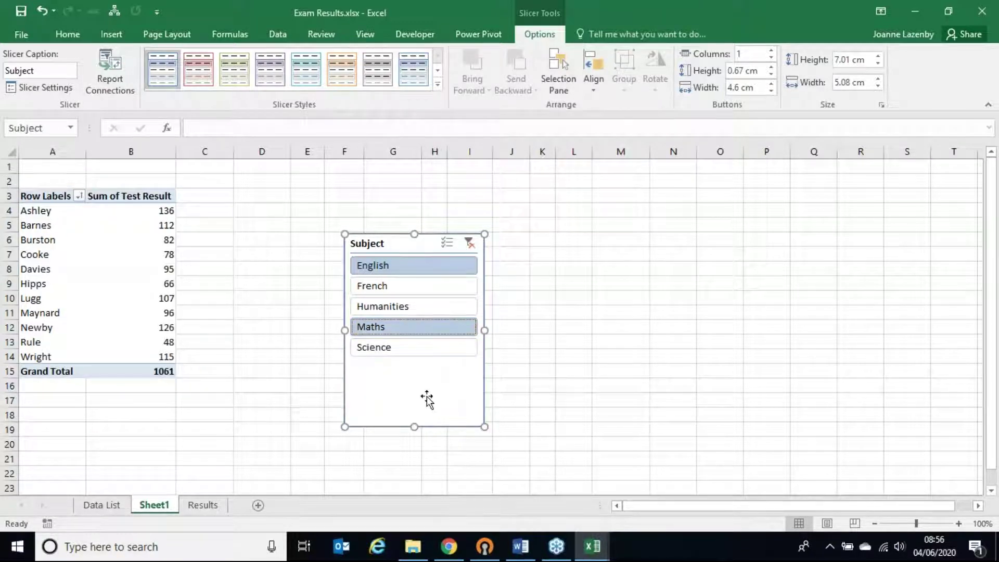
left_click(469, 243)
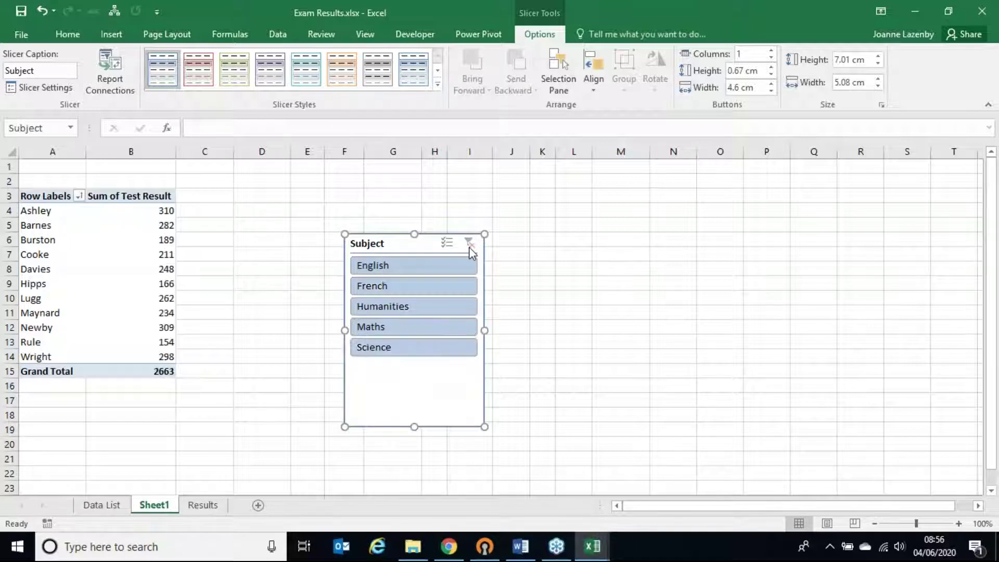
left_click(402, 287)
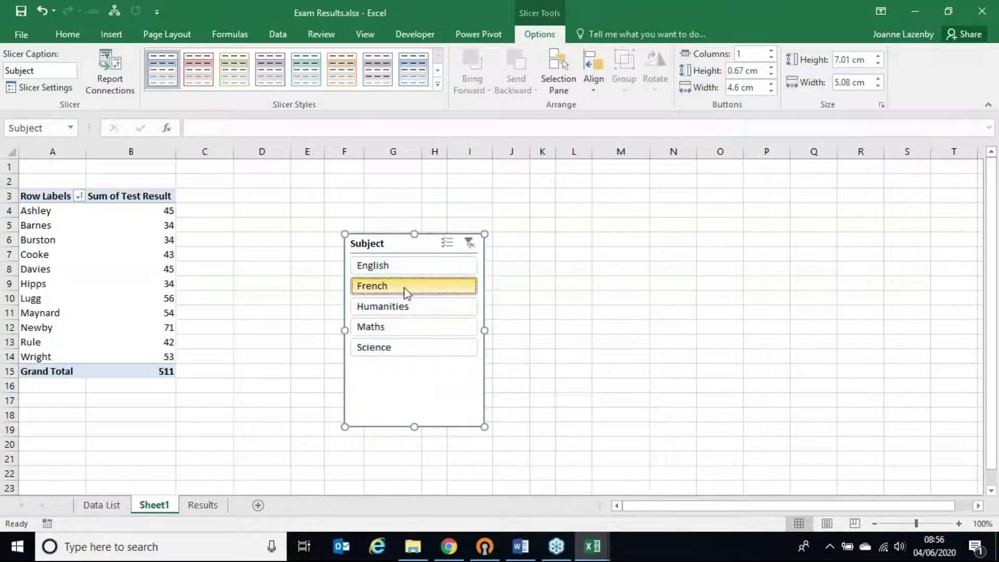
left_click(448, 329, "shift")
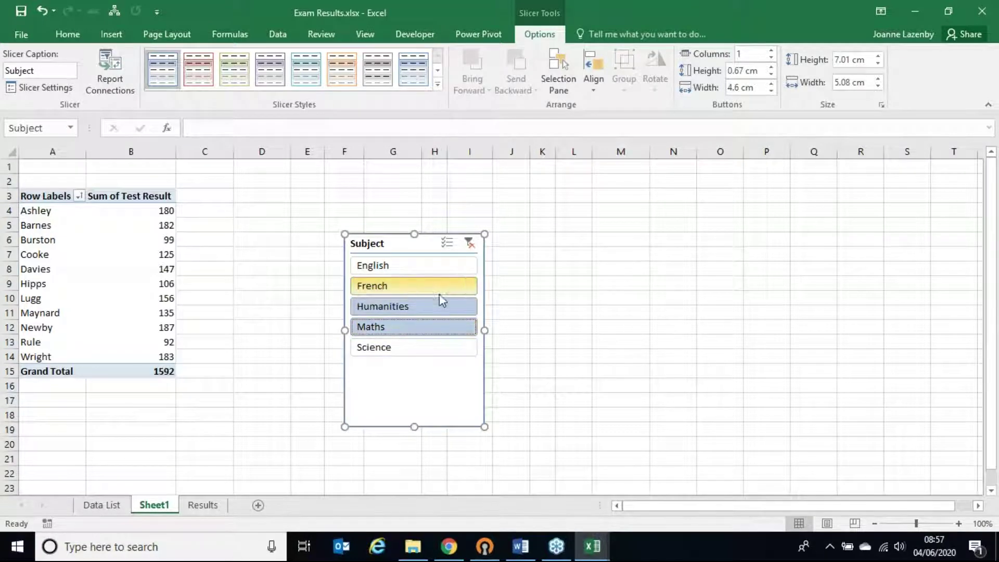
left_click(467, 243)
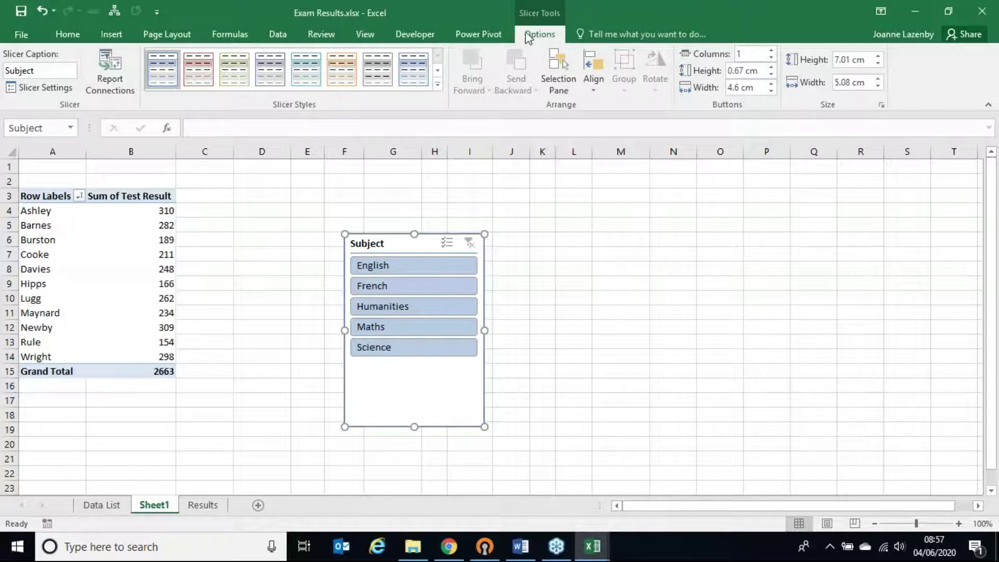
Apply the dark teal slicer style to the Subject slicer
left_click(437, 84)
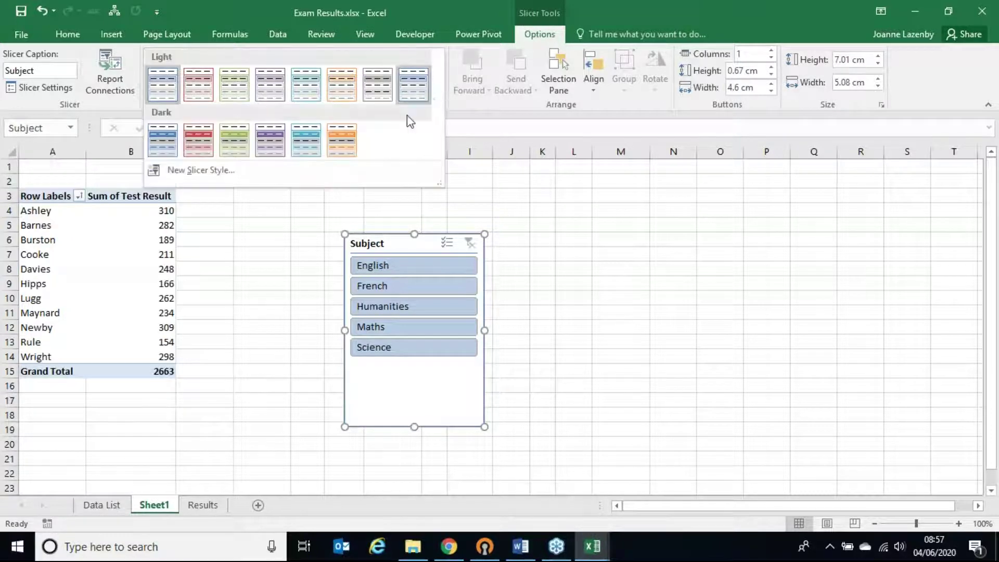
left_click(279, 138)
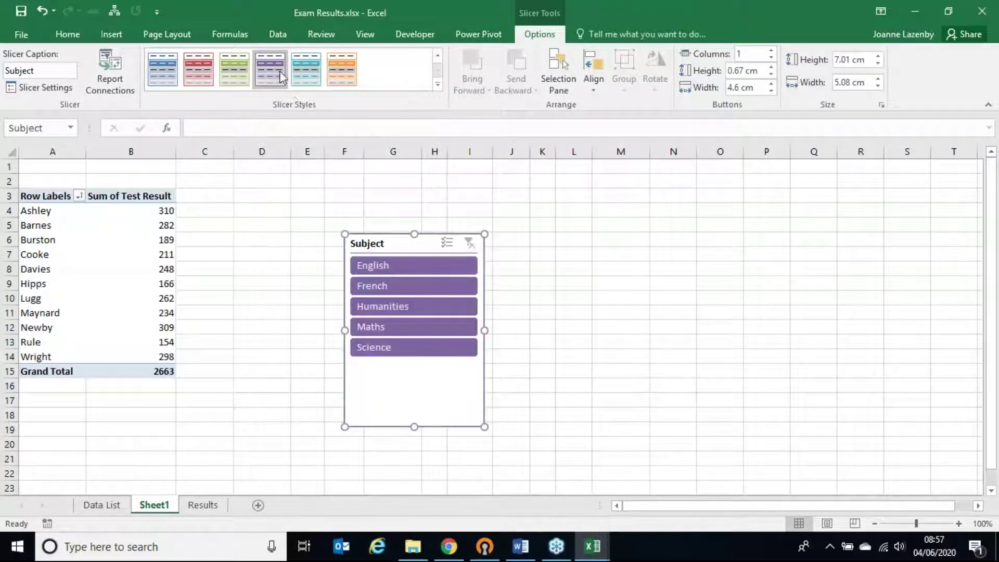
left_click(304, 73)
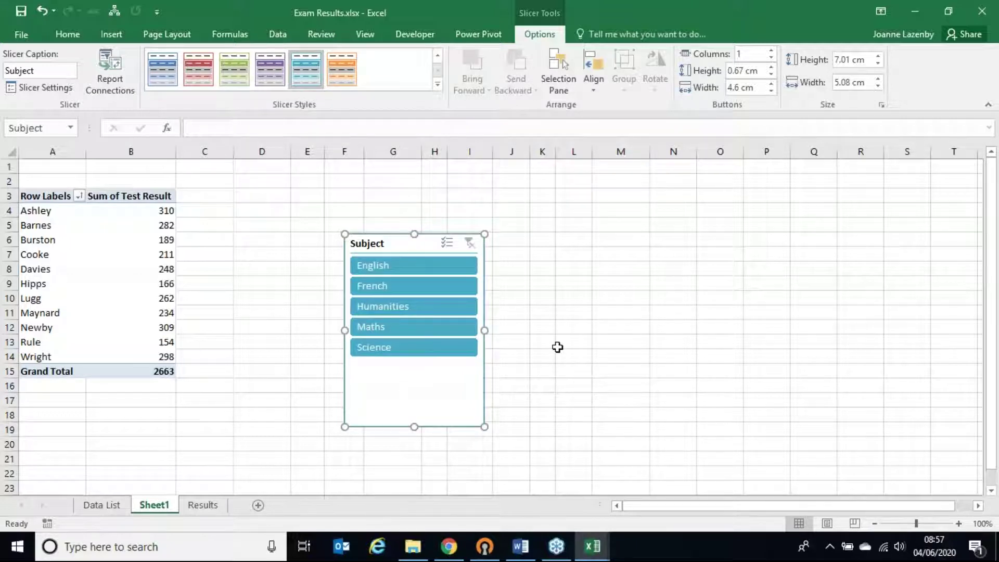
Set the Subject slicer to two columns and fit it beside the PivotTable at about 3.76 cm high and 5.85 cm wide
left_click(772, 50)
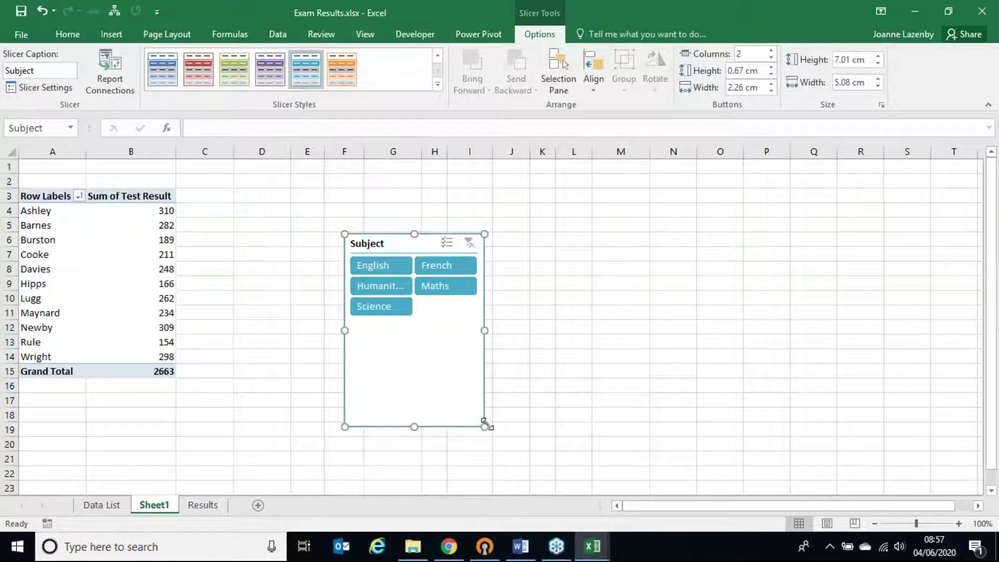
left_click_drag(484, 426, 507, 339)
left_click_drag(407, 240, 283, 194)
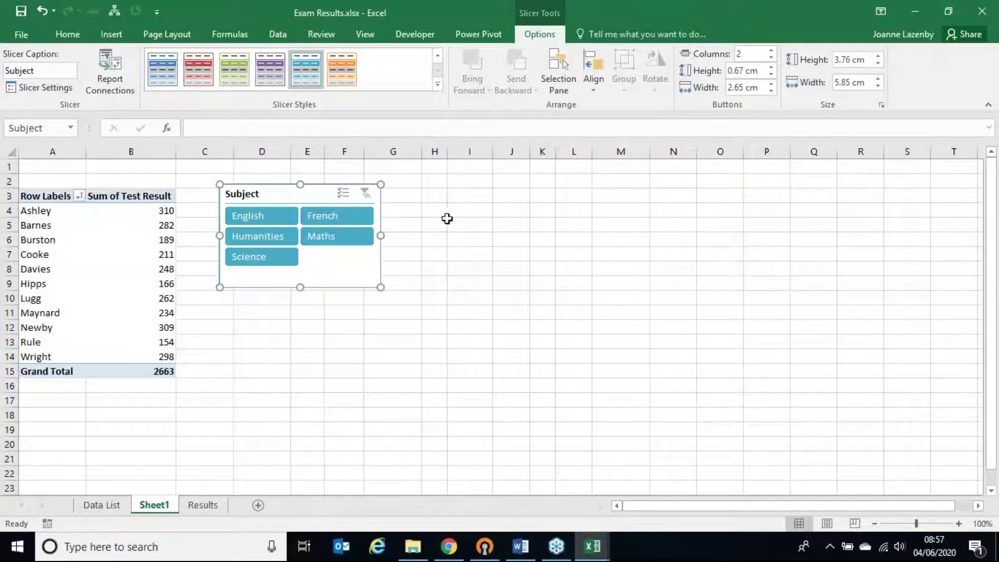
left_click(461, 226)
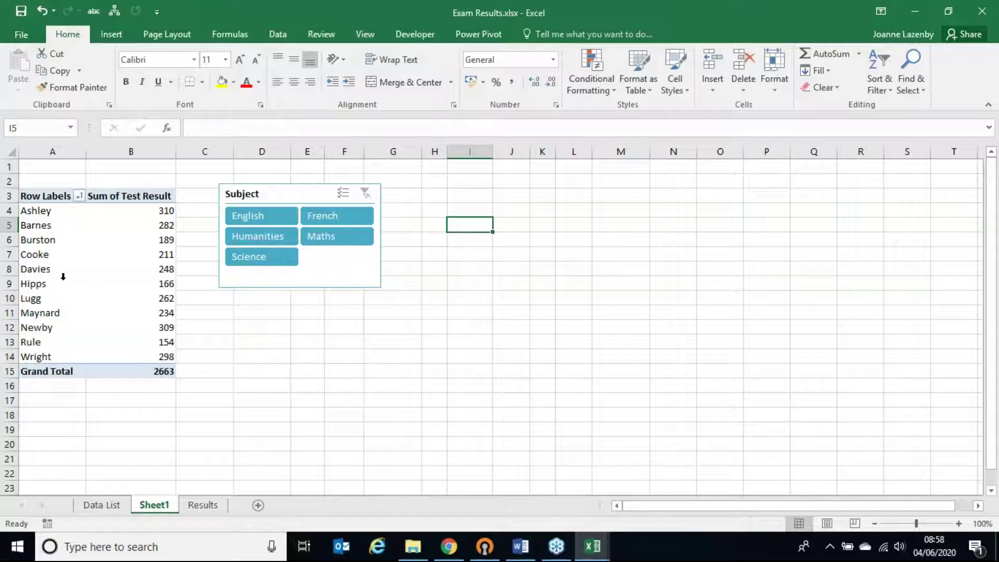
Insert a slicer for the Term field of the PivotTable
left_click(131, 272)
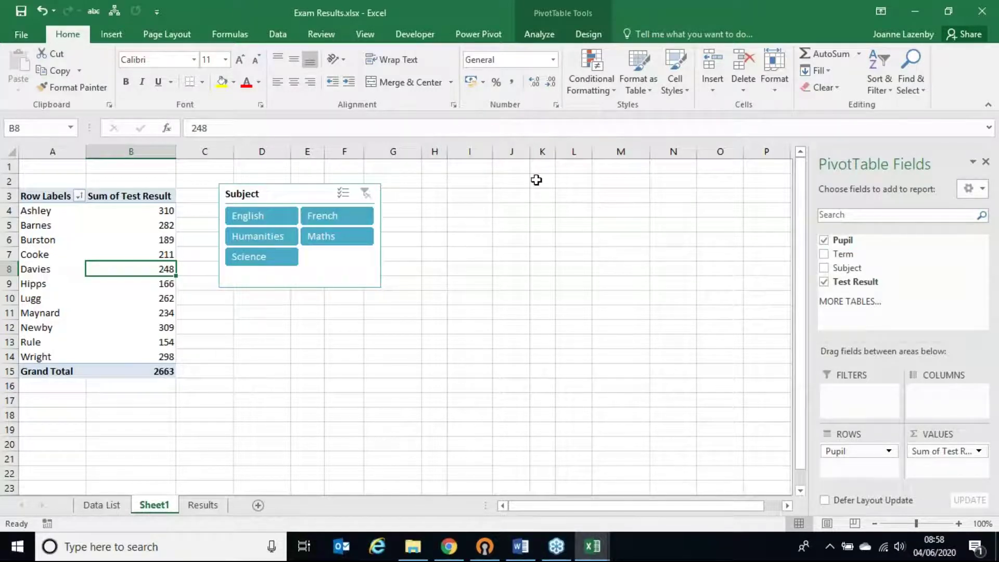
left_click(534, 32)
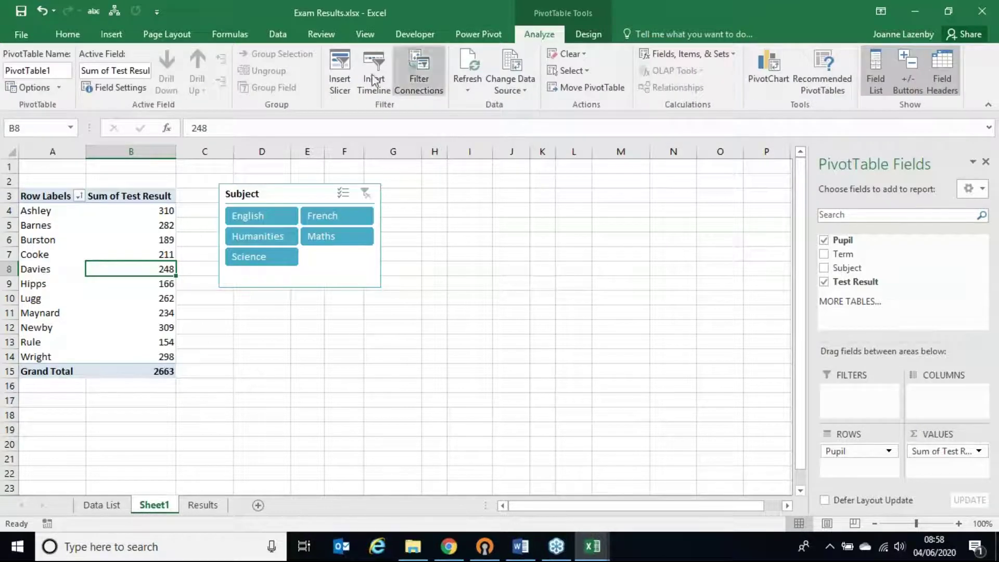
left_click(347, 74)
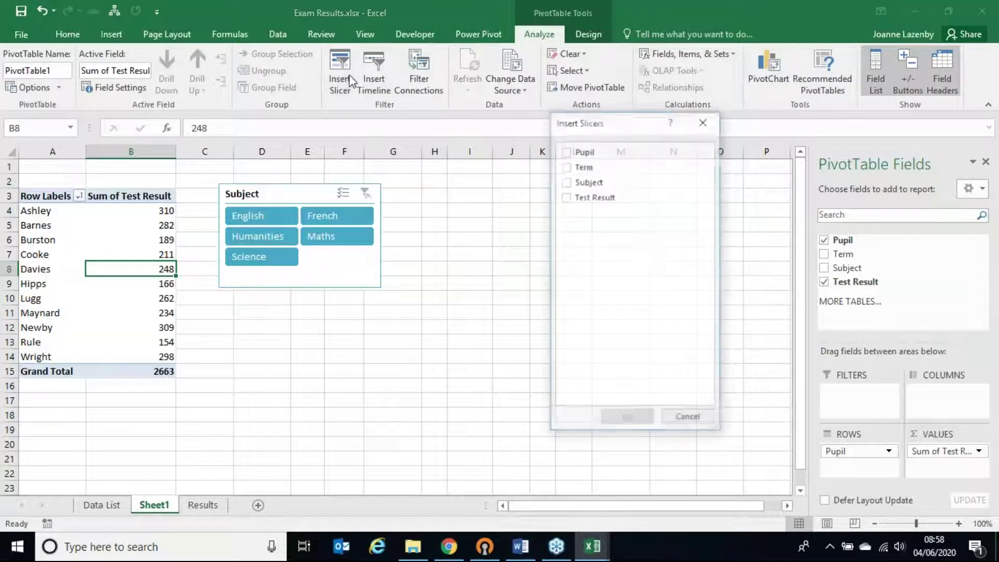
left_click(565, 166)
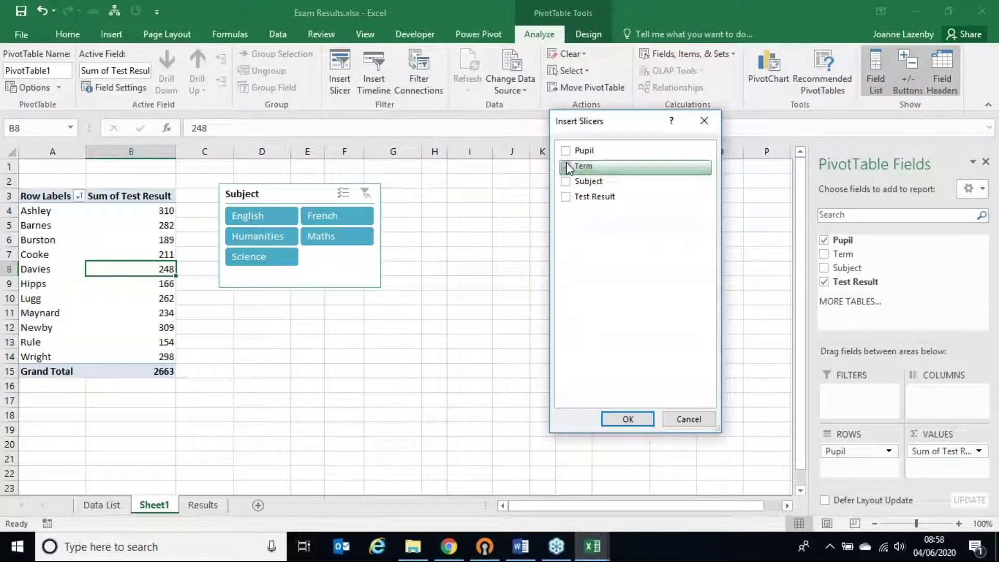
left_click(627, 419)
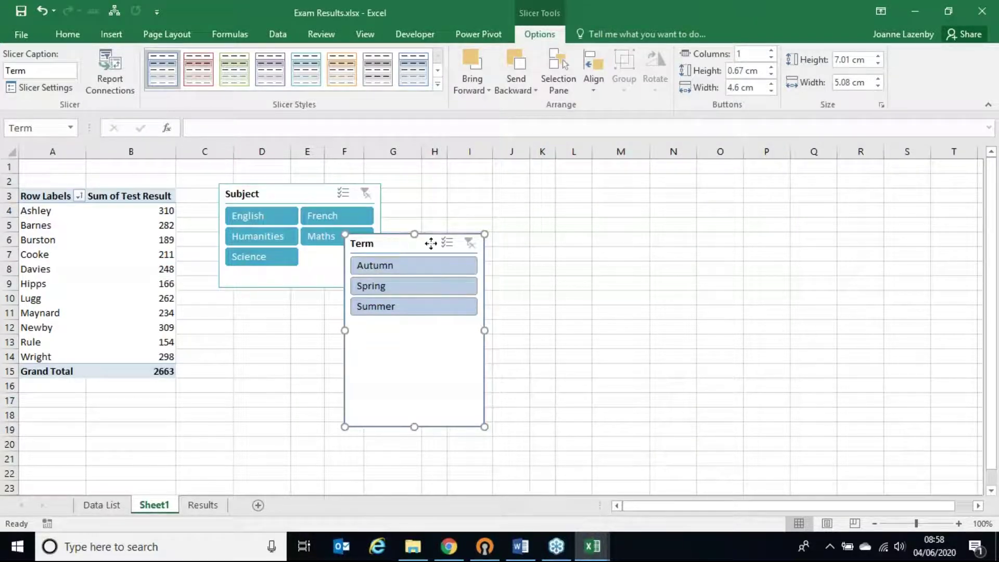
Place the Term slicer beside the Subject slicer at about 3.7 by 5.87 cm and give it the light orange style
left_click_drag(430, 243, 490, 196)
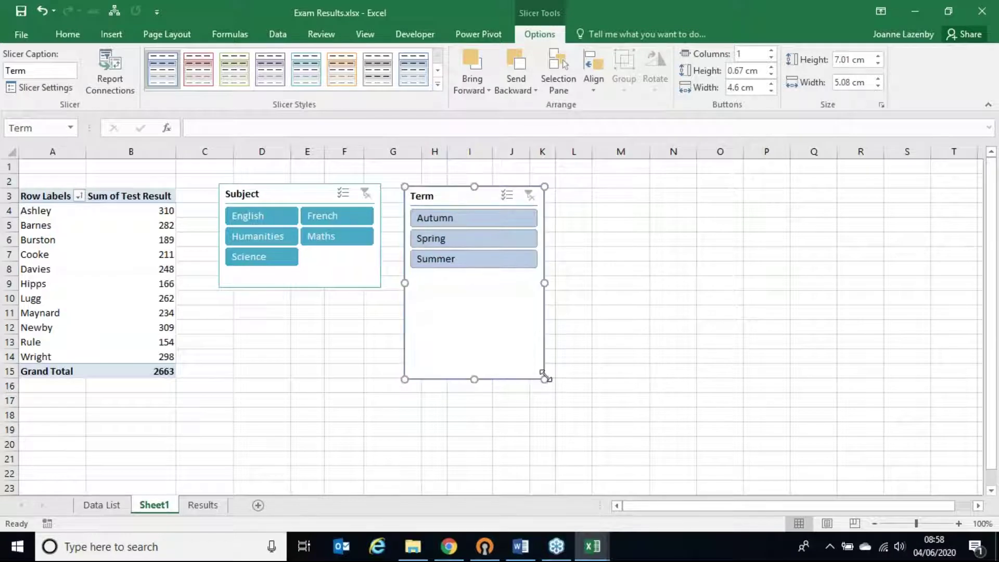
left_click_drag(544, 377, 566, 288)
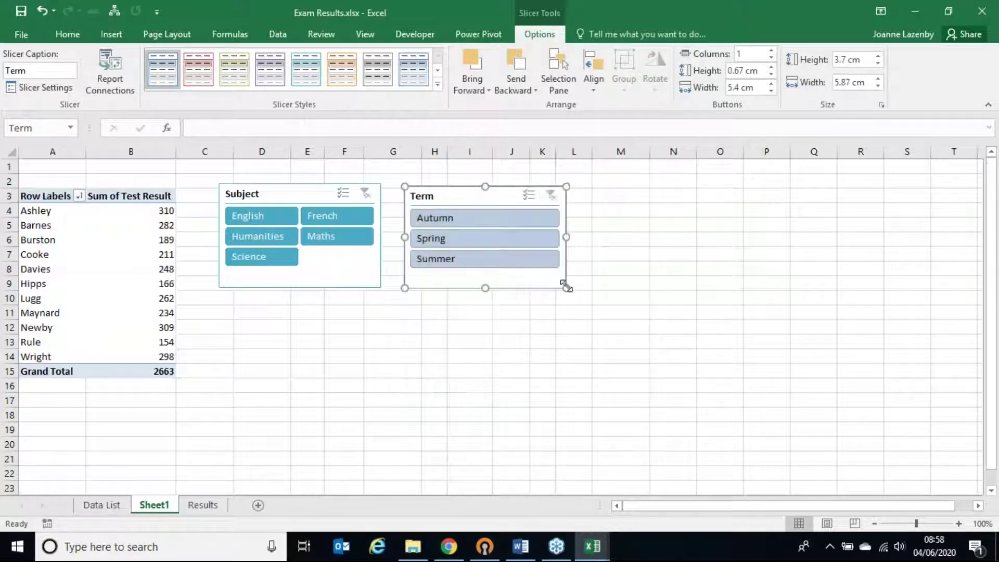
left_click(331, 69)
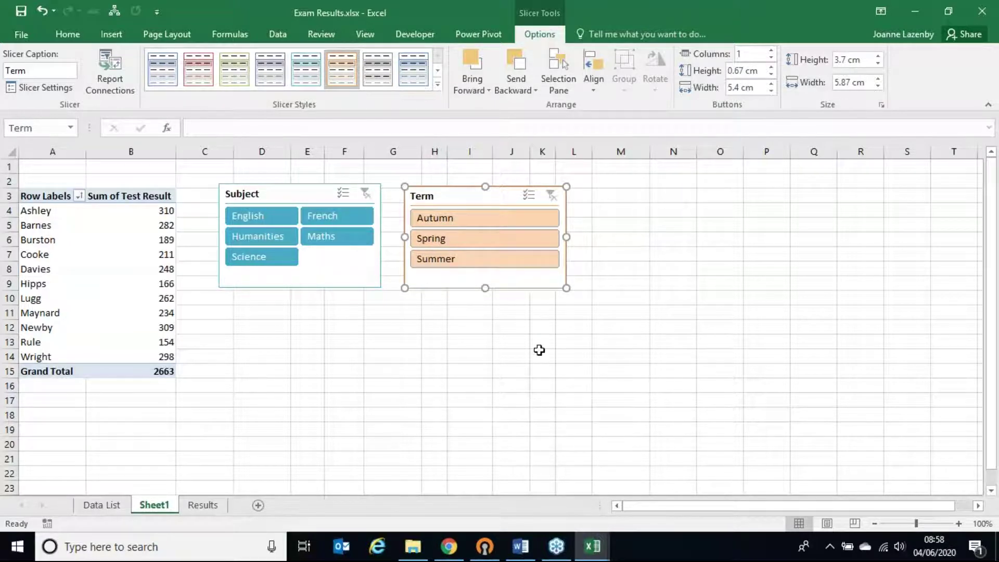
Filter the PivotTable with both slicers to Maths and Science in the Spring and Summer terms
left_click(456, 235)
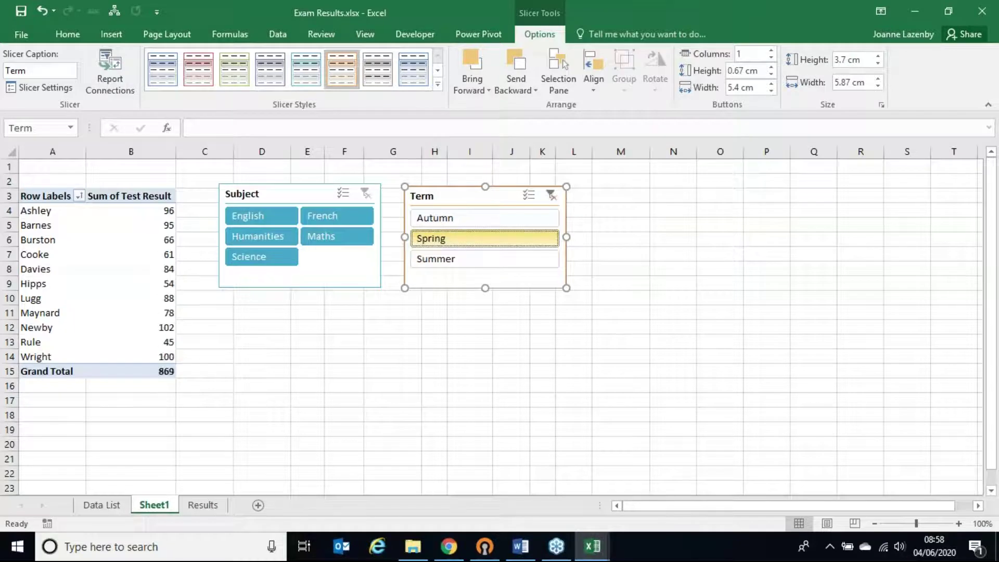
left_click(337, 239)
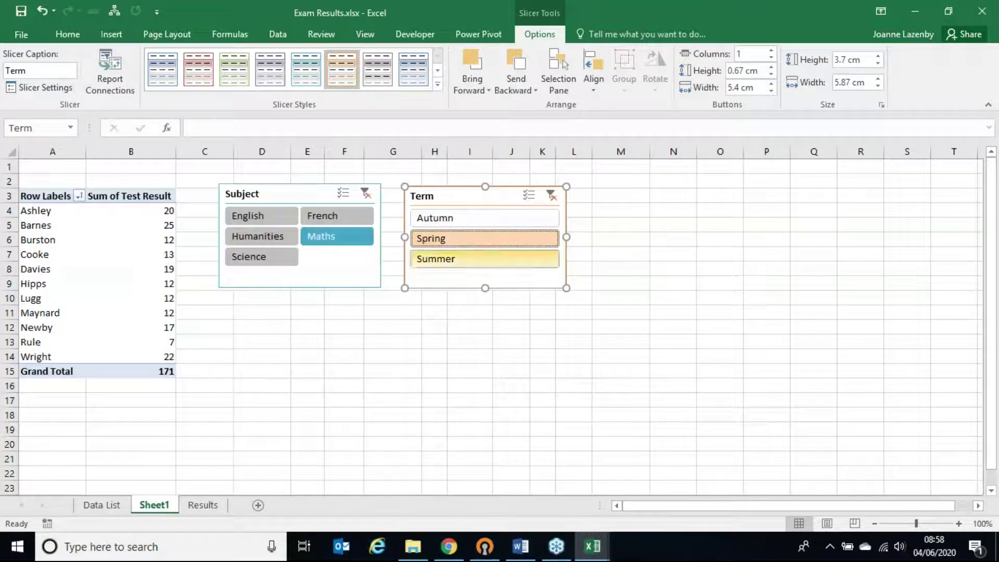
left_click(508, 261, "ctrl")
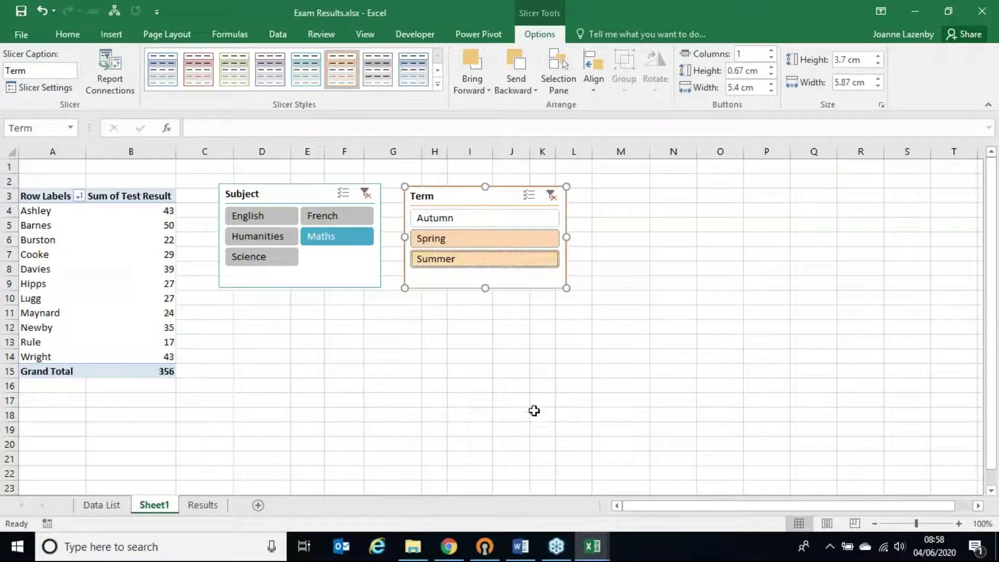
left_click(252, 258, "ctrl")
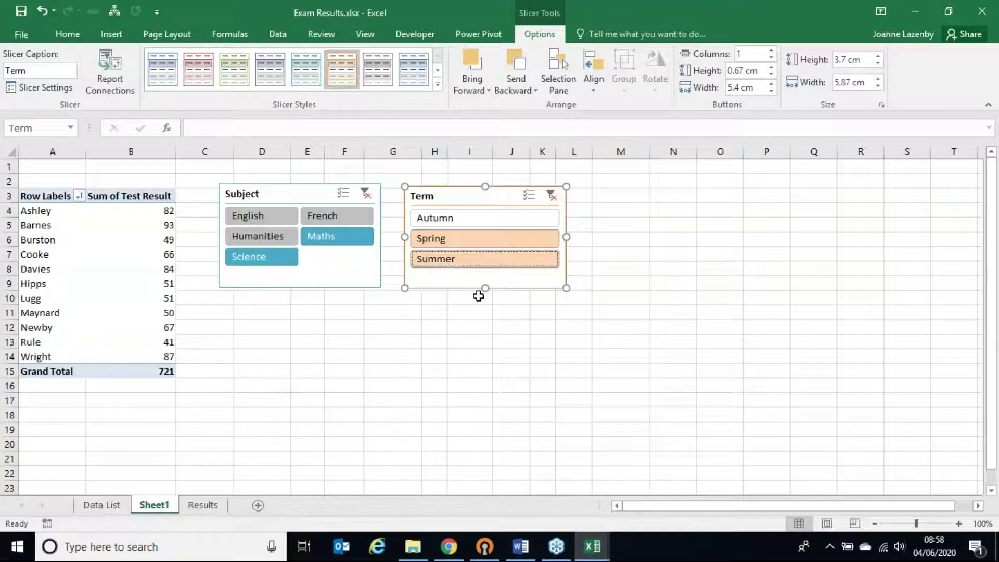
Clear the filters of both slicers and limit the PivotTable to the Autumn term
left_click(551, 196)
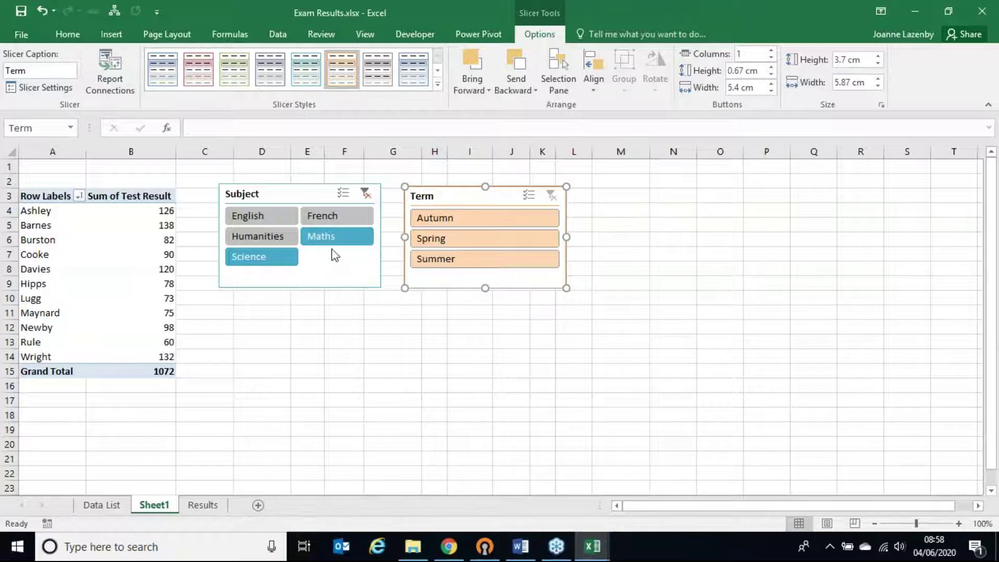
left_click(367, 194)
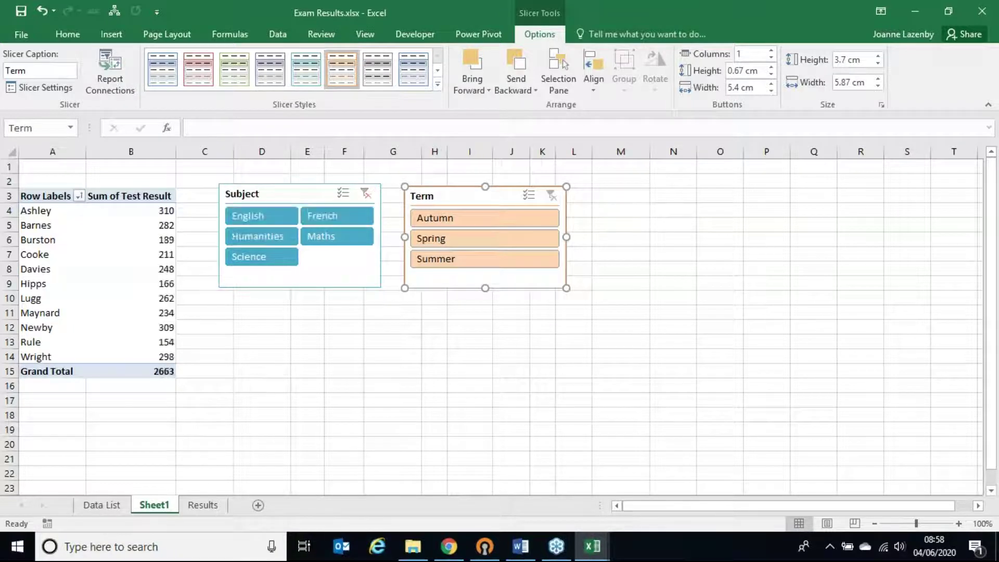
left_click(489, 220)
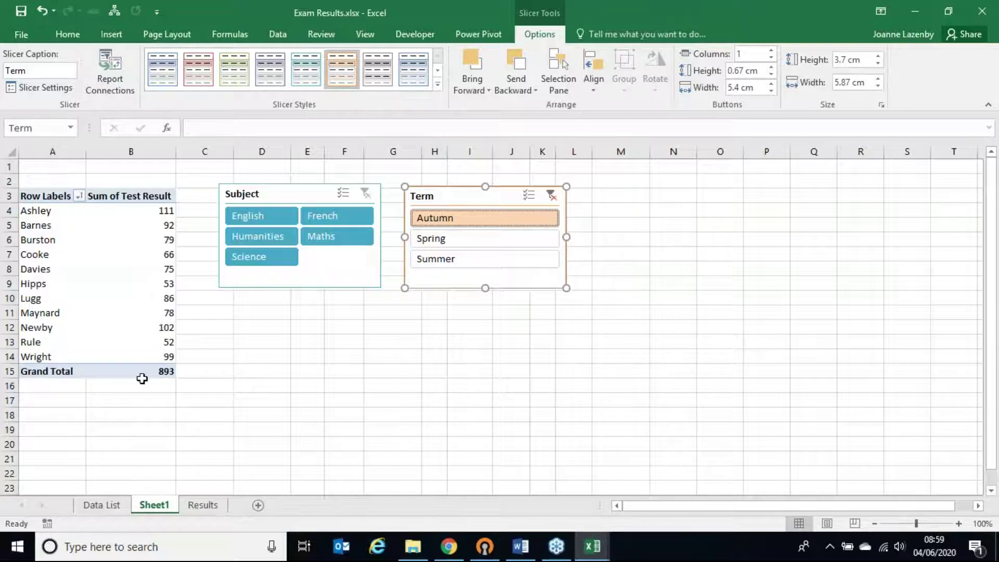
key("alt+Tab")
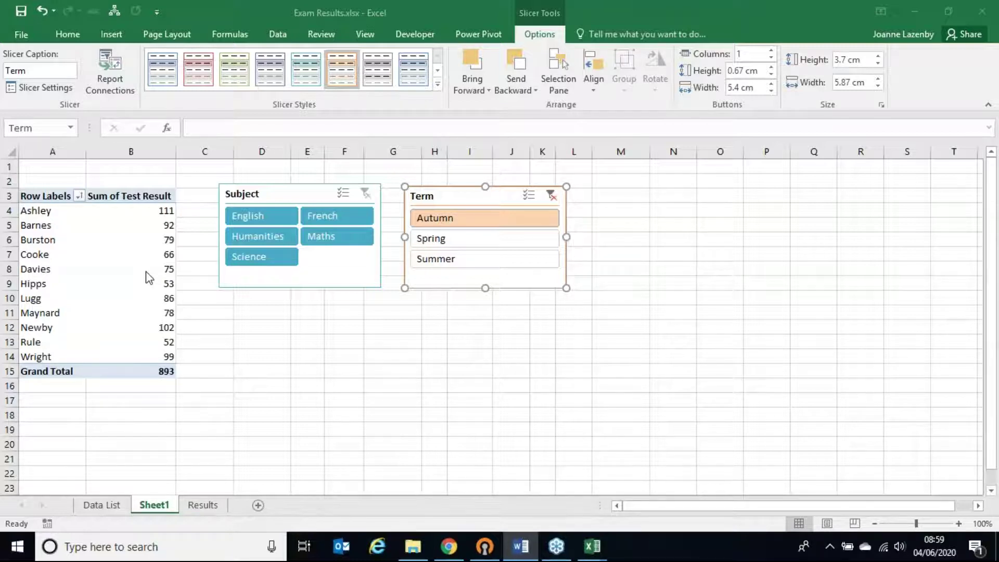
Create a second PivotTable on a new worksheet from the range A3:D168 of the Results sheet
left_click(197, 505)
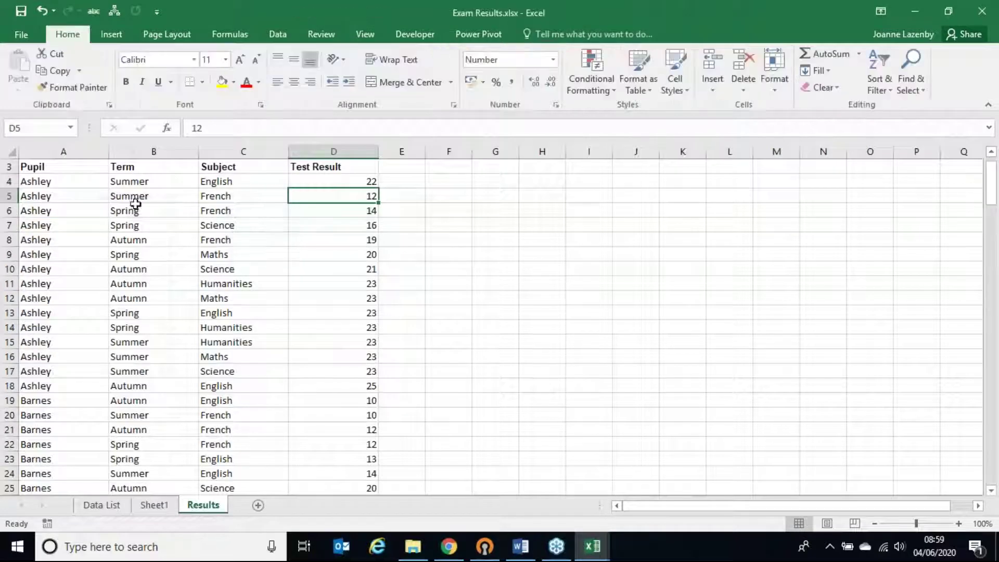
left_click(120, 225)
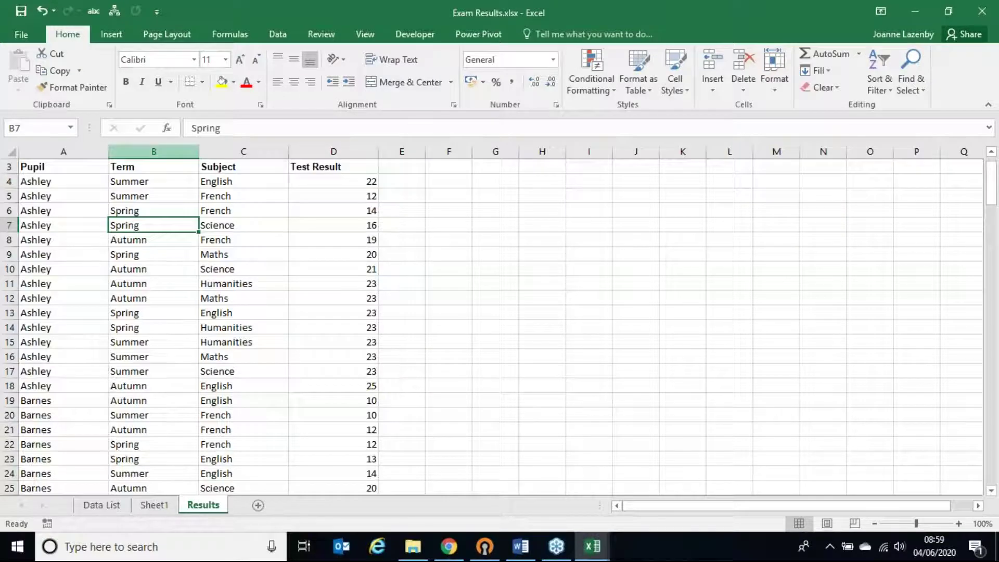
left_click(109, 36)
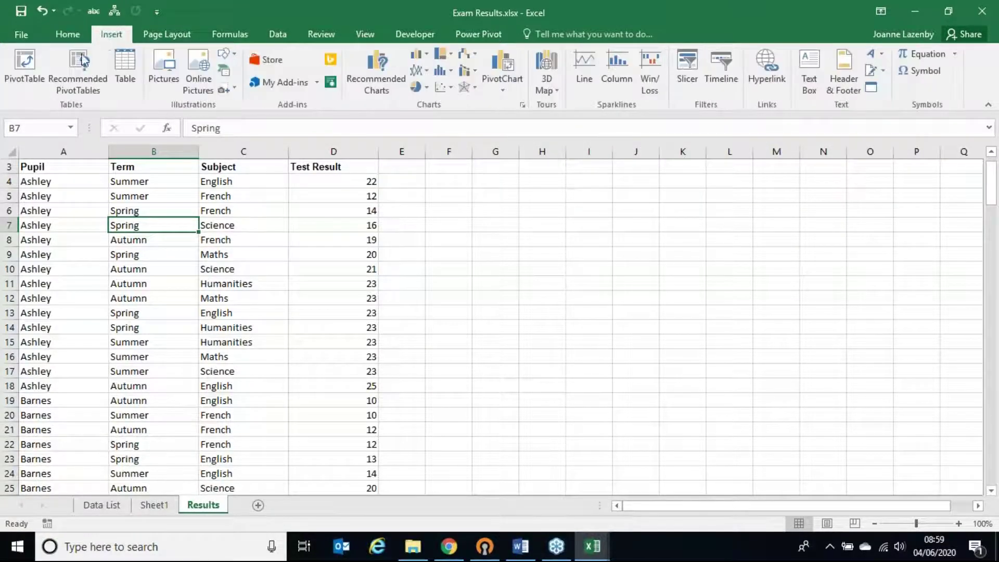
left_click(20, 65)
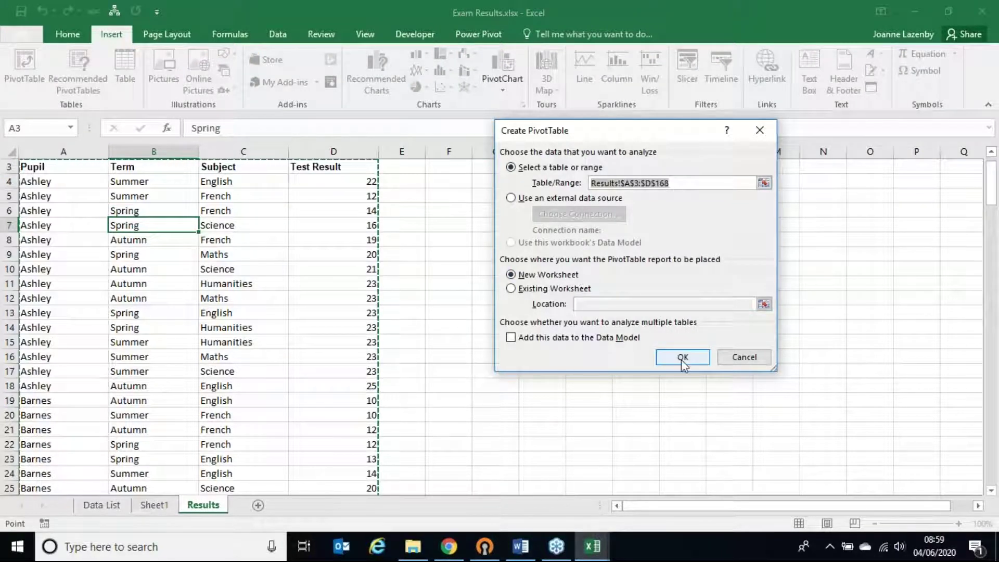
left_click(744, 357)
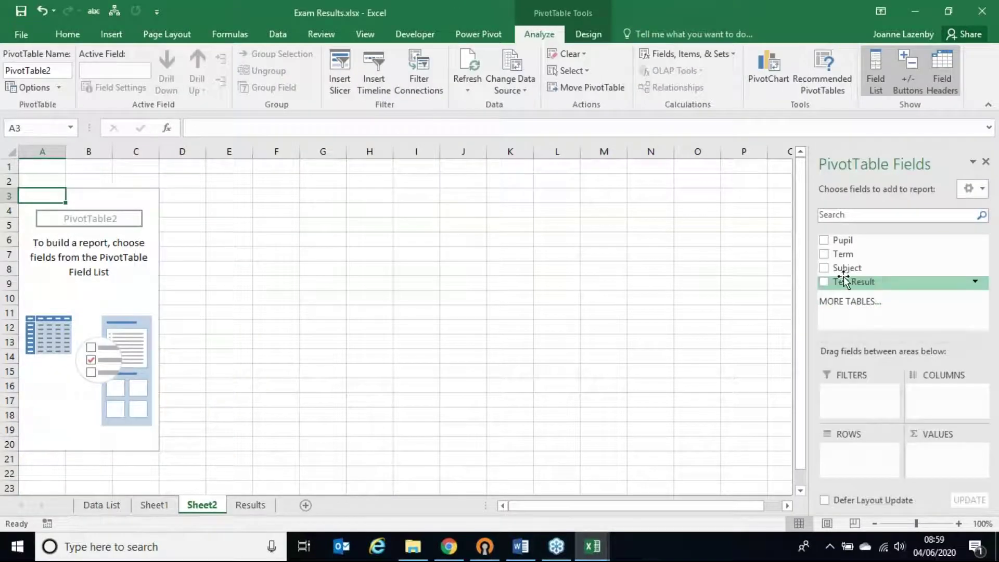
Summarise the sum of Test Result in the new PivotTable, with Pupil as the outer row field and Term nested beneath it
left_click_drag(840, 281, 936, 451)
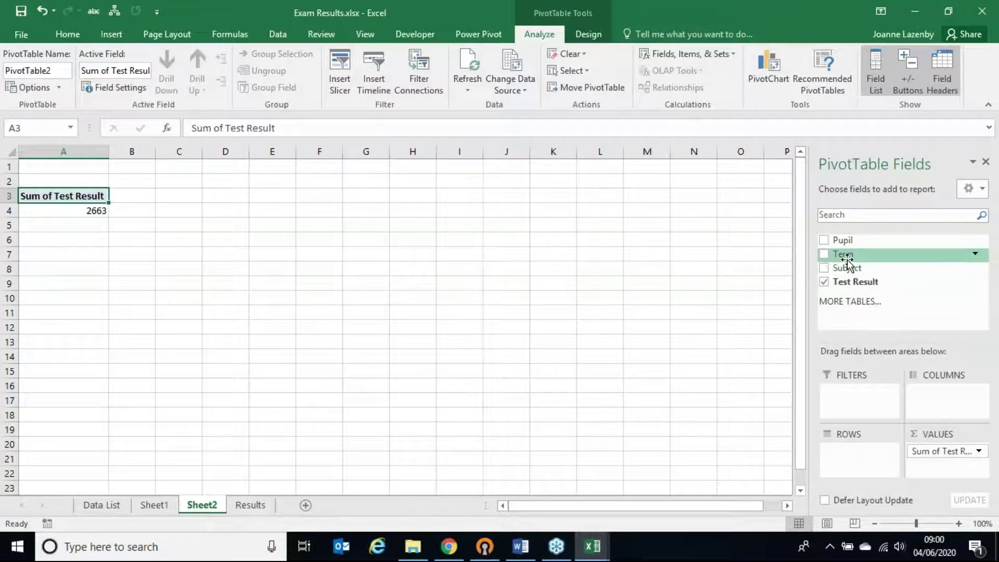
left_click_drag(846, 241, 858, 452)
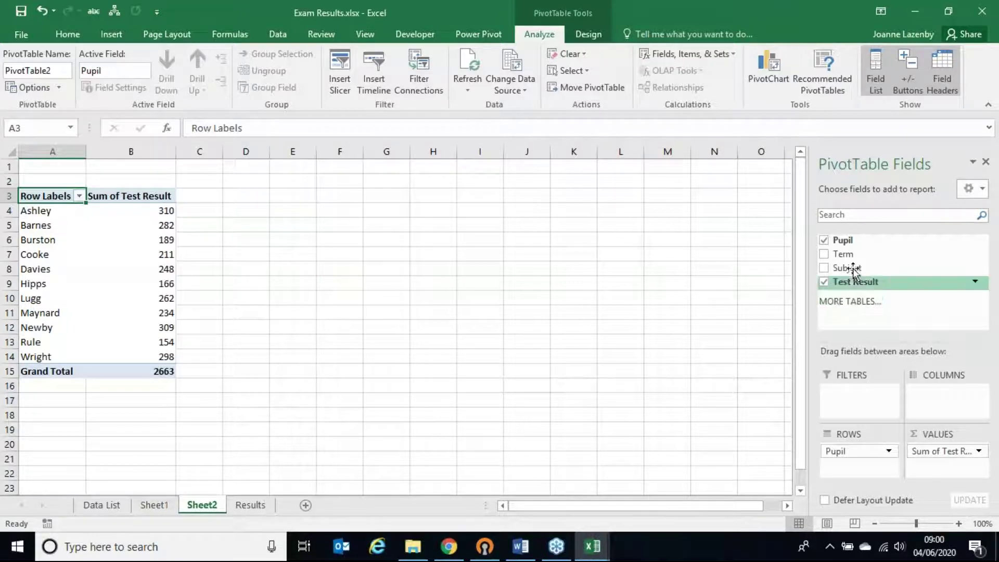
left_click_drag(845, 259, 858, 467)
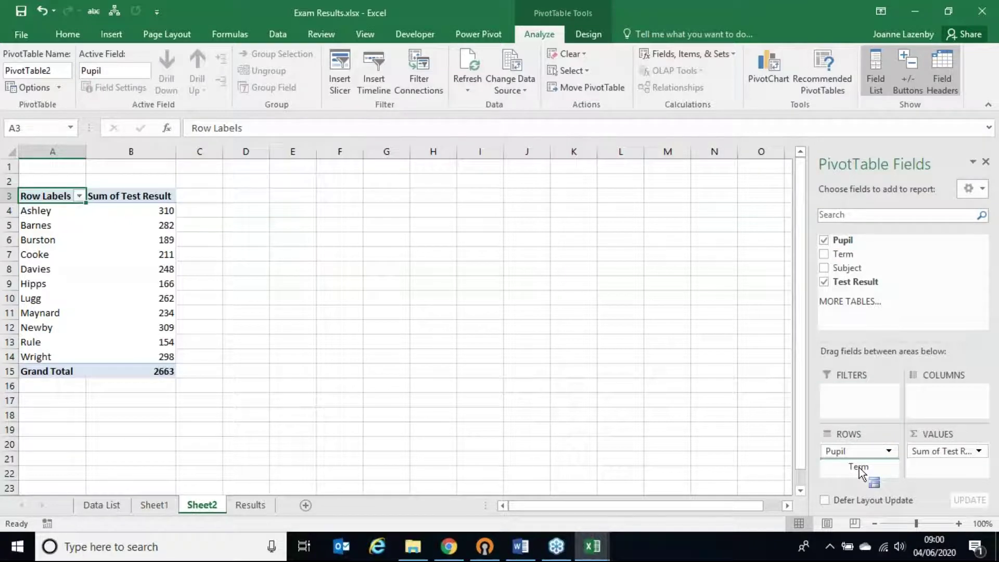
left_click_drag(859, 467, 859, 467)
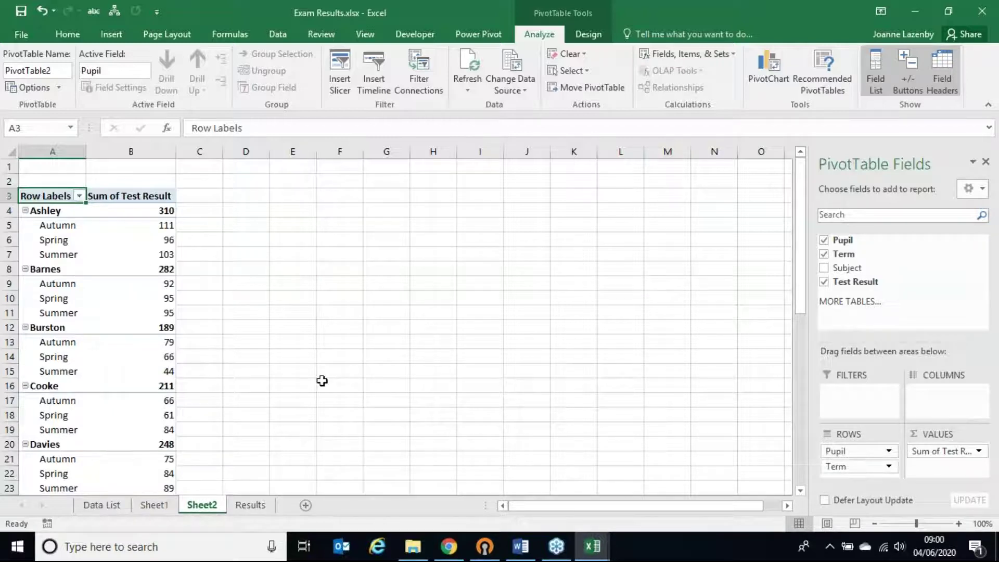
Reorder the PivotTable's row fields so Term comes above Pupil, and review the pupils' results grouped under each term
left_click(36, 210)
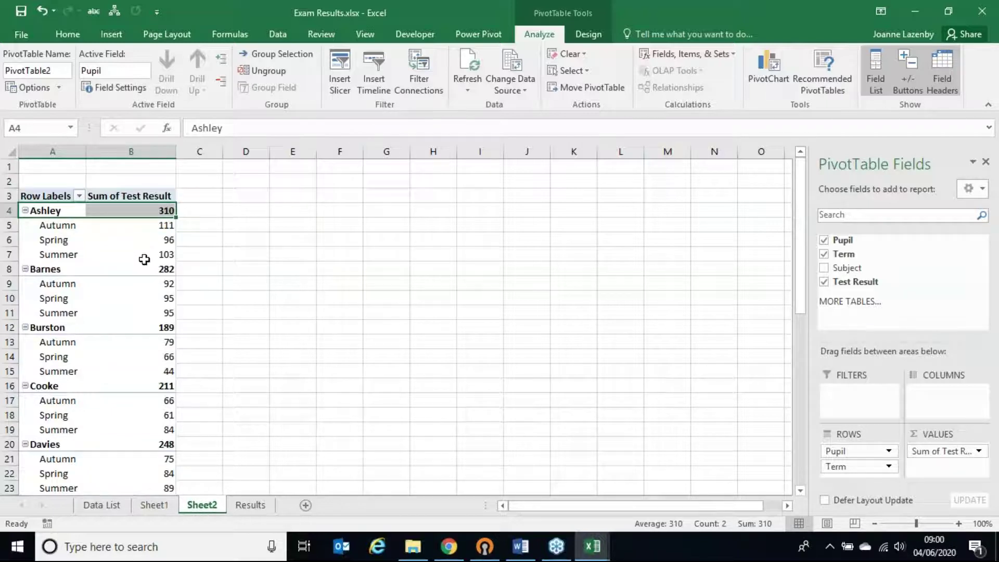
mouse_move(144, 254)
left_click(50, 270)
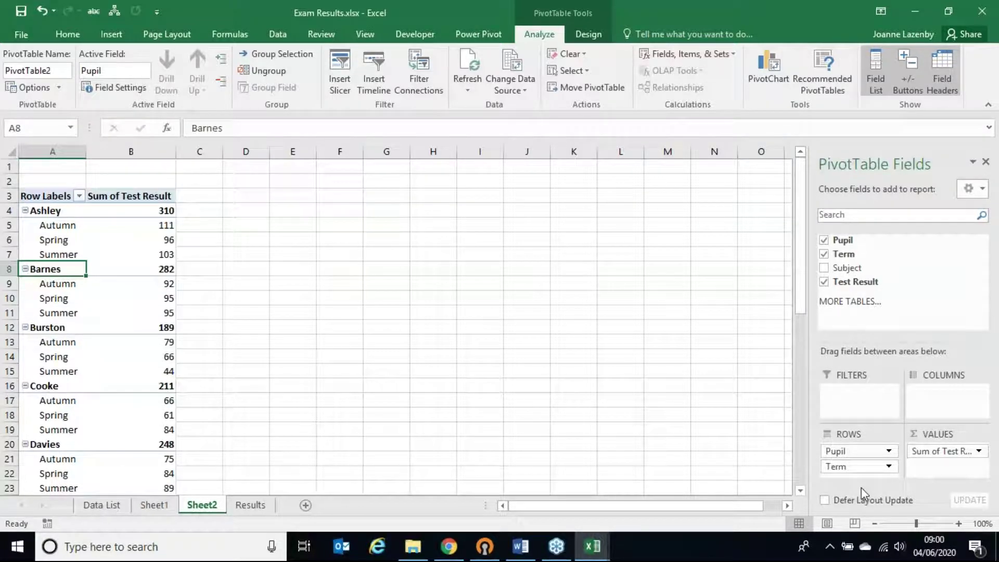
left_click_drag(847, 452, 864, 480)
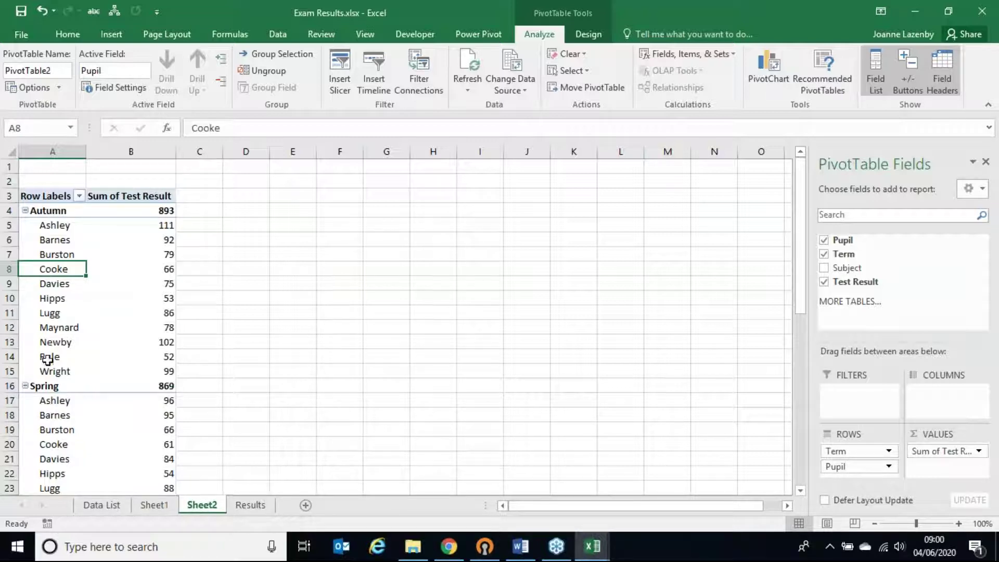
scroll(48, 359, "down", 4)
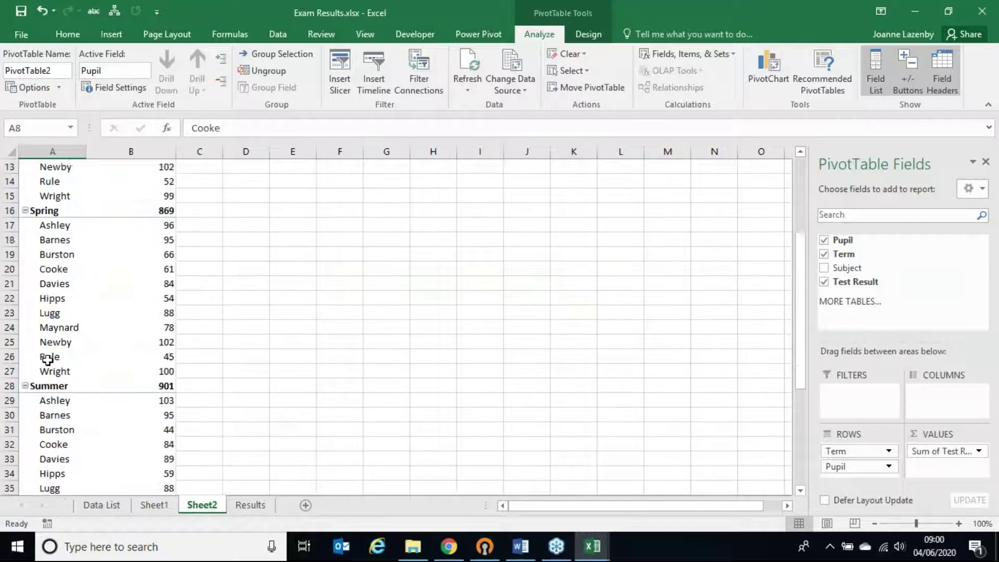
scroll(48, 359, "down", 3)
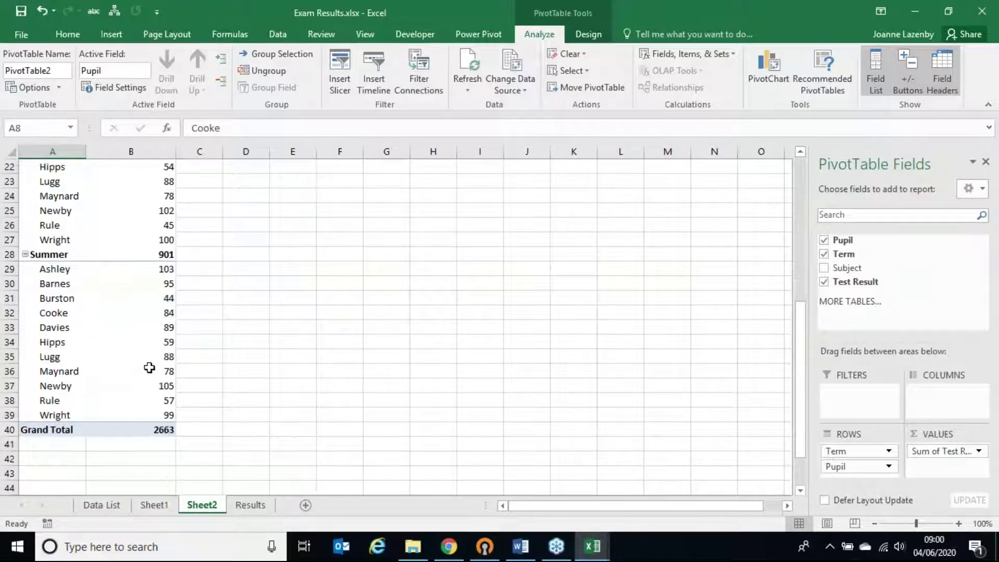
Add the Subject field to the PivotTable's columns and review the result down to the grand total row
scroll(149, 368, "up", 7)
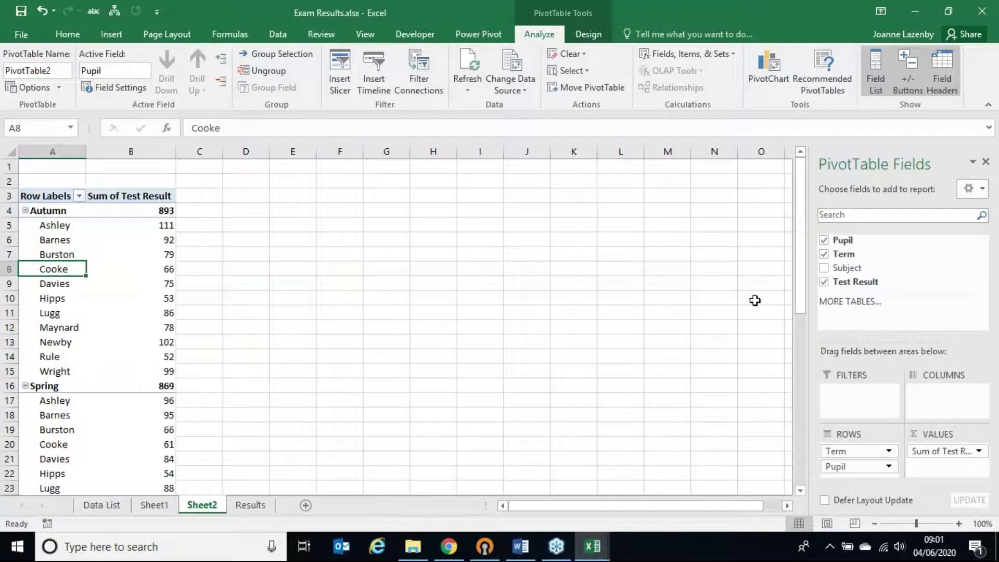
left_click_drag(837, 267, 934, 396)
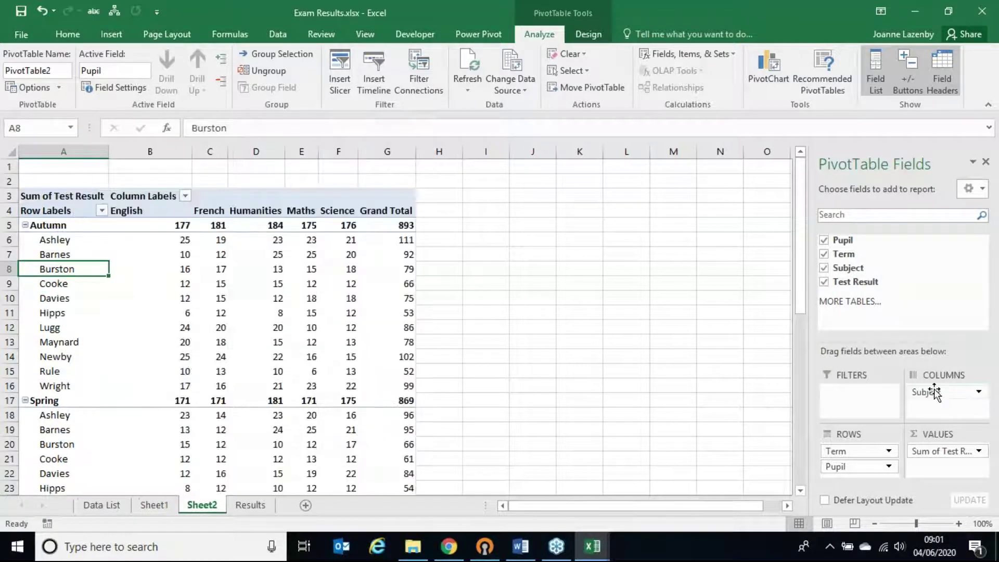
scroll(279, 296, "down", 8)
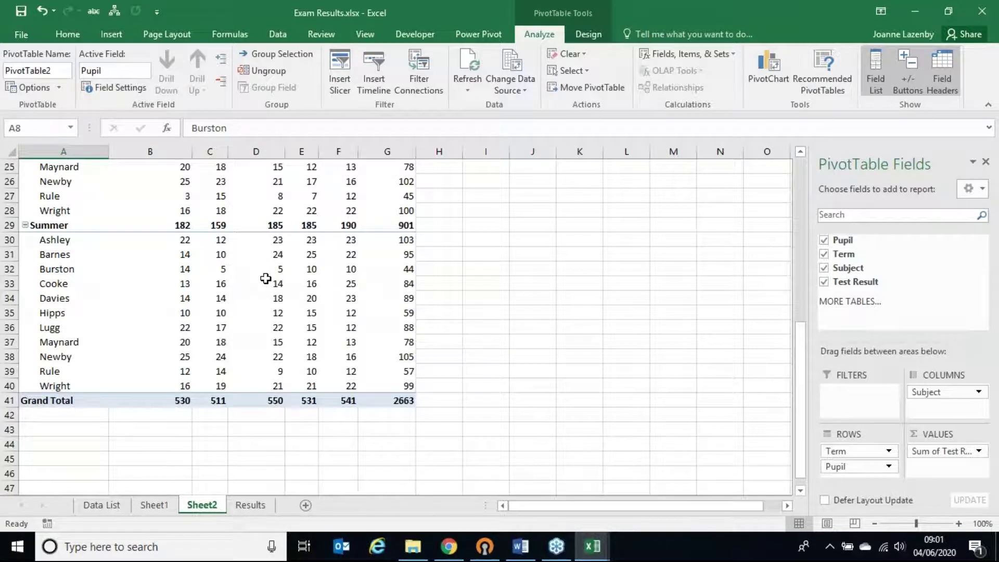
scroll(265, 279, "up", 8)
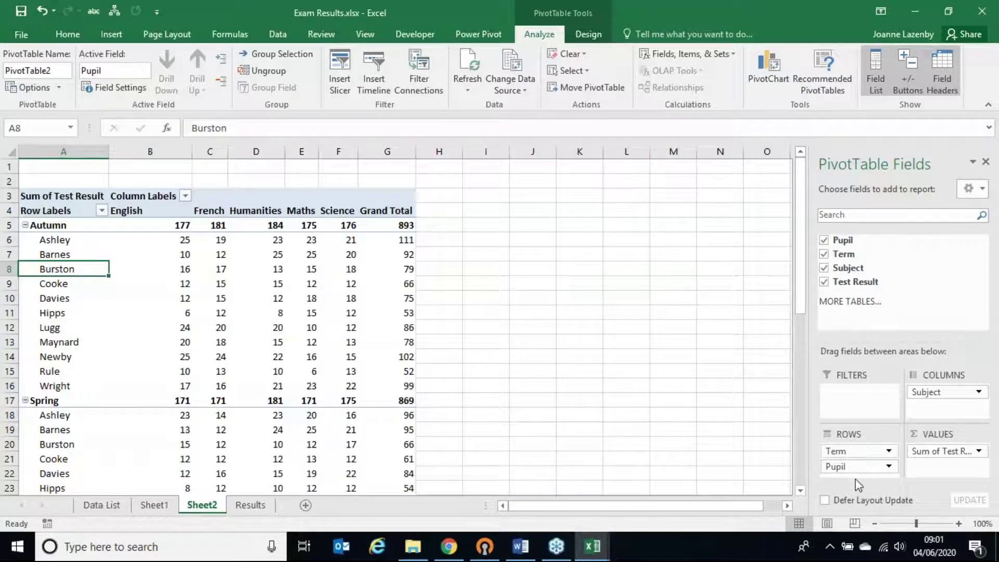
Try the Term field in the columns above Subject, and remove it from the PivotTable
left_click_drag(838, 452, 946, 408)
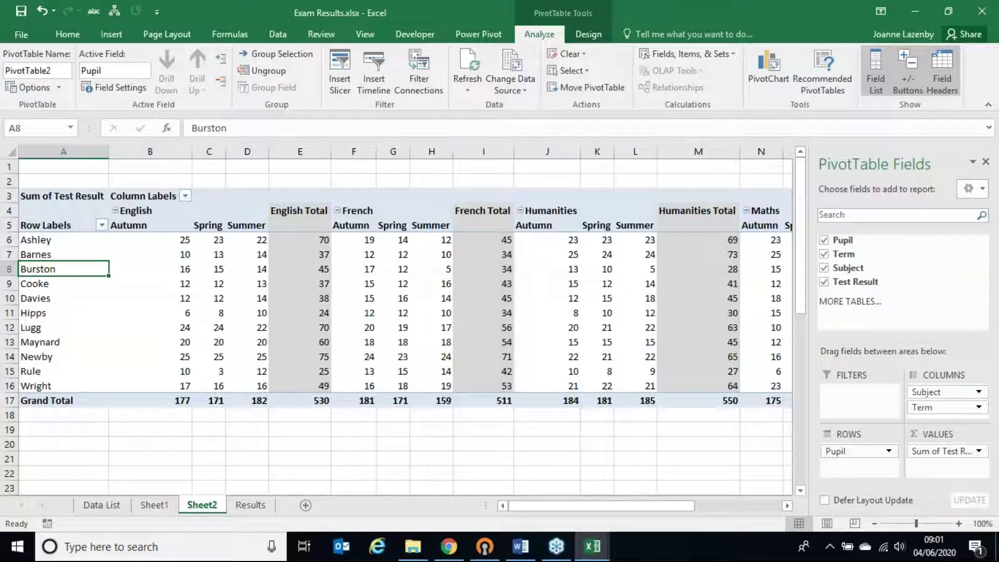
left_click_drag(941, 409, 937, 387)
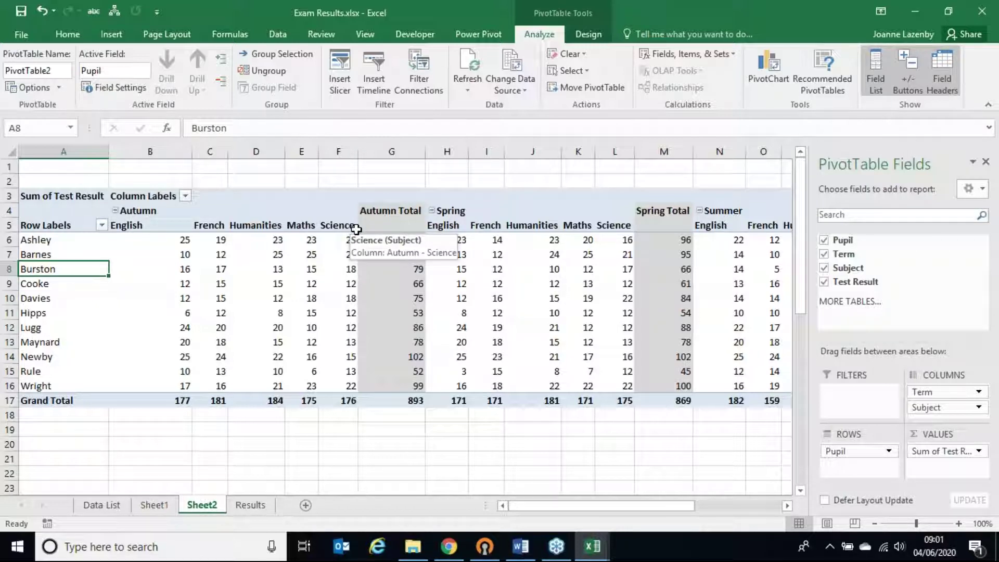
left_click_drag(937, 393, 681, 449)
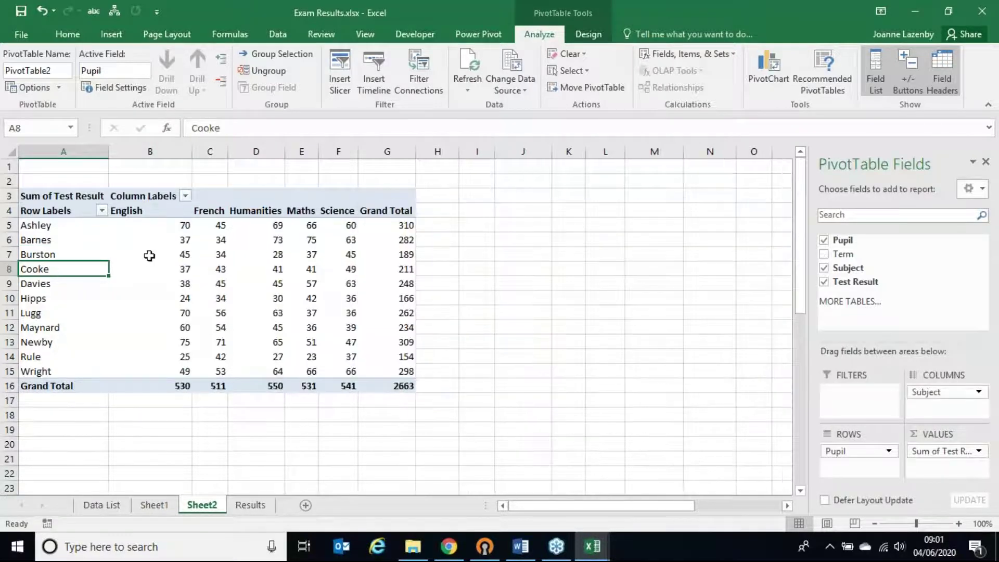
Extract the underlying records of the first pupil's English total in B5 to a new sheet
left_click(169, 257)
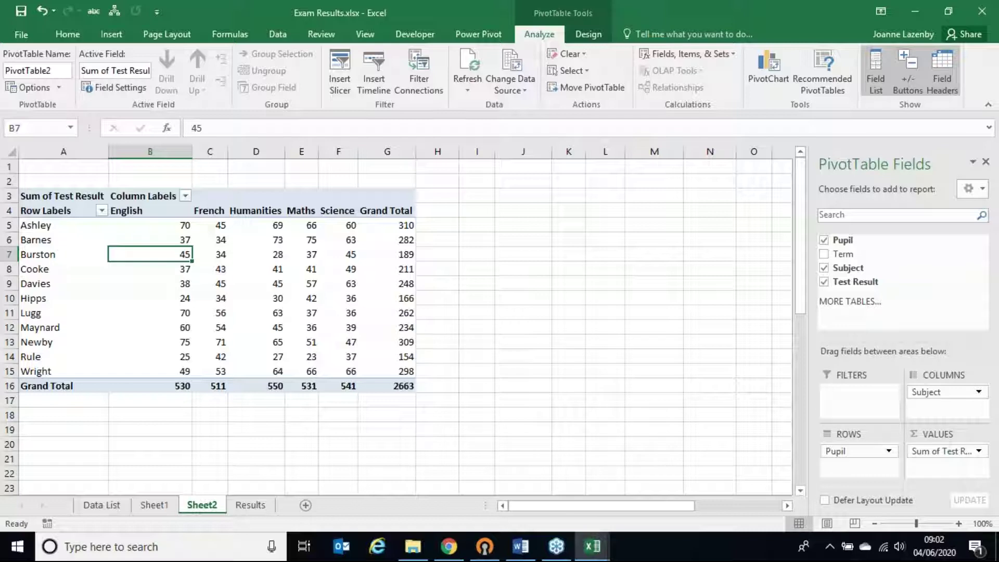
left_click(136, 227)
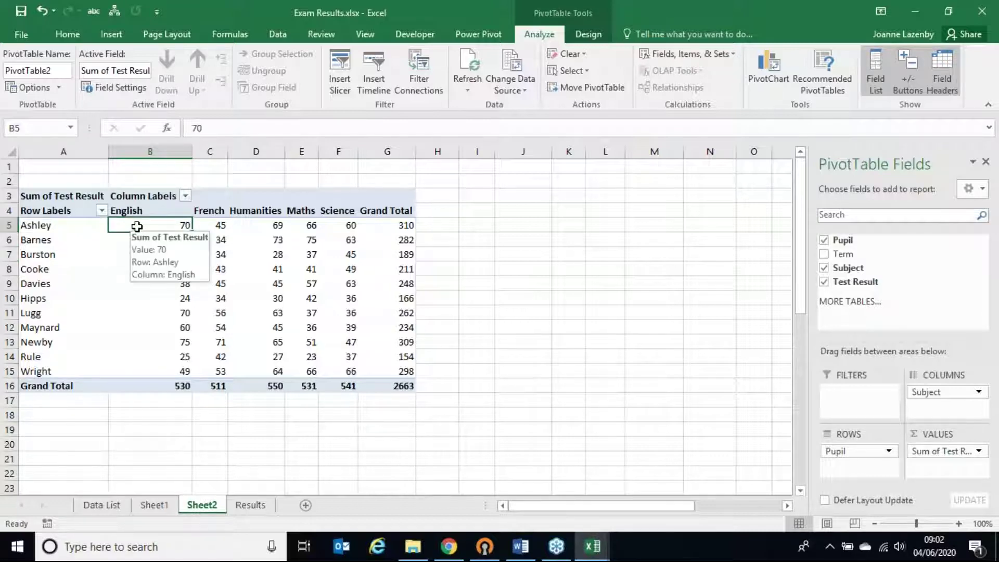
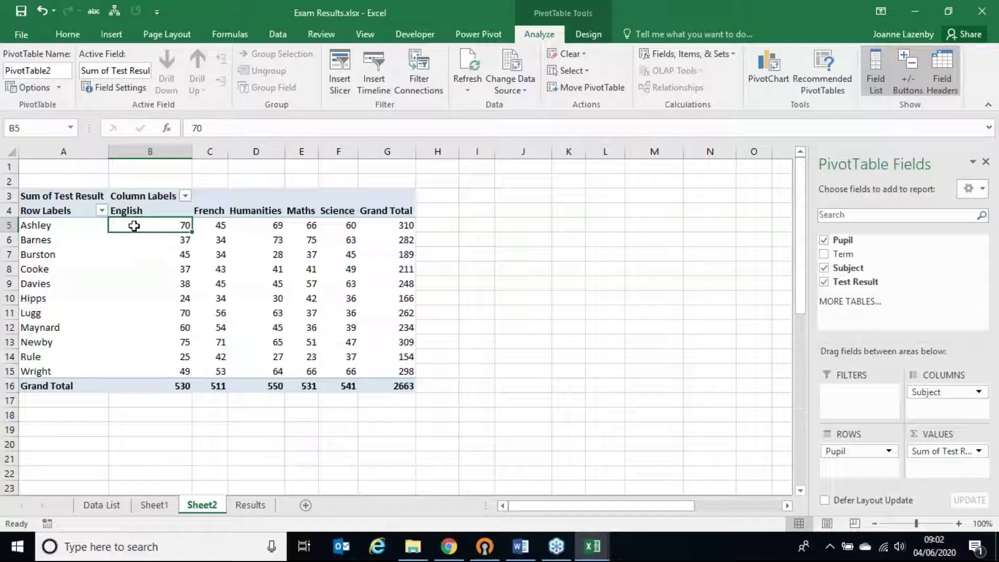
mouse_move(133, 226)
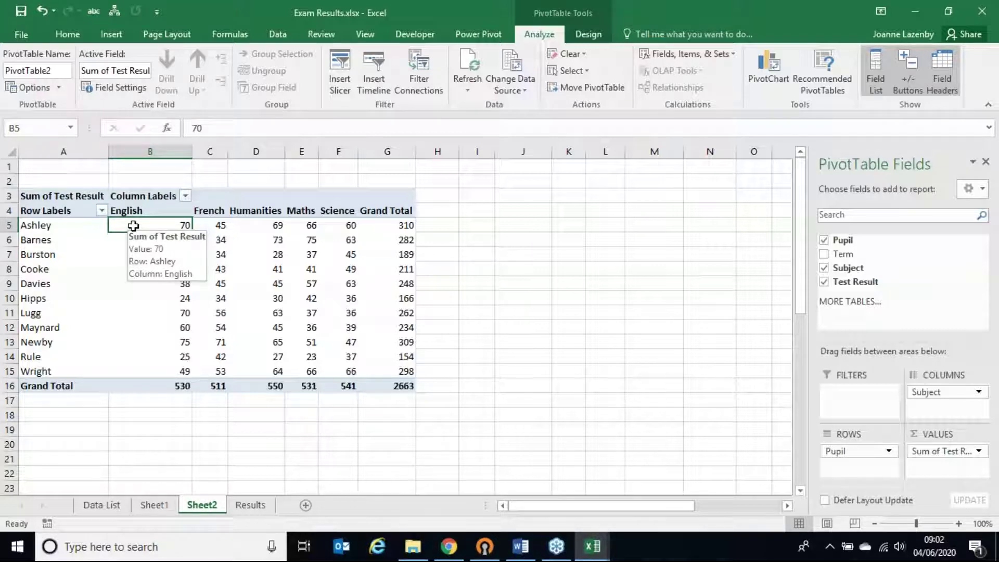
double_click(133, 225)
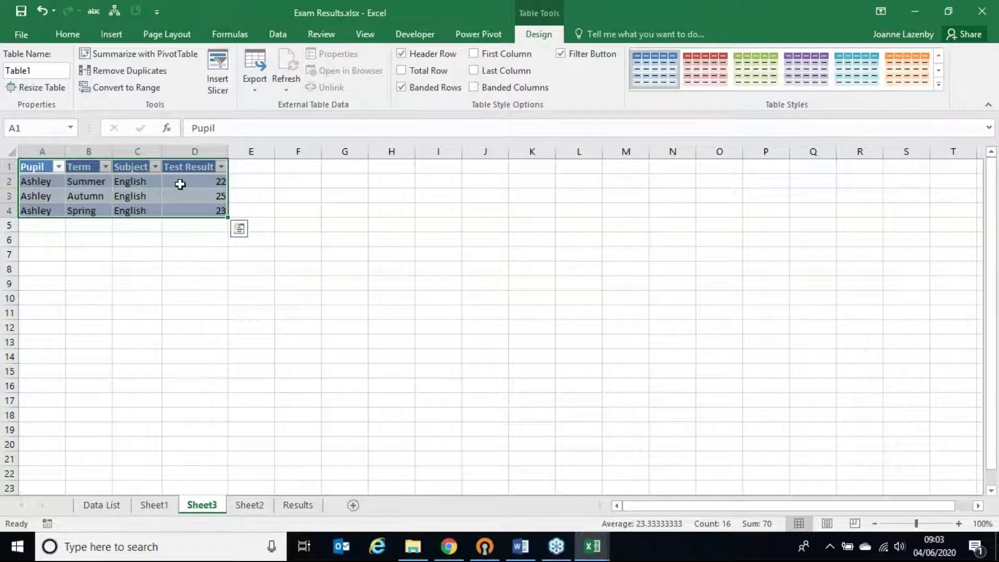
Examine the extracted term results and compare them with the source records on the Results sheet
left_click(89, 182)
left_click(85, 197)
left_click(85, 210)
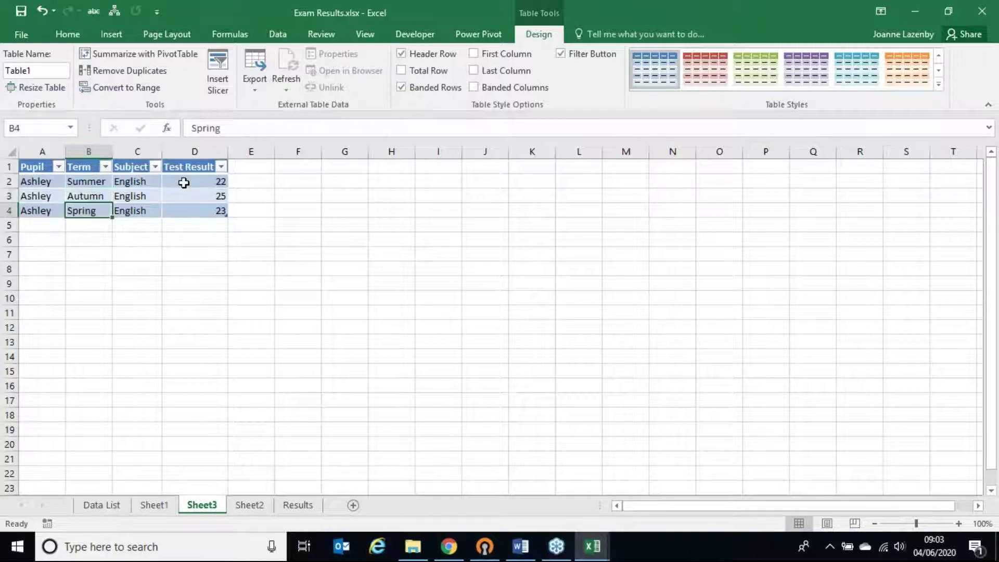
left_click_drag(185, 183, 186, 207)
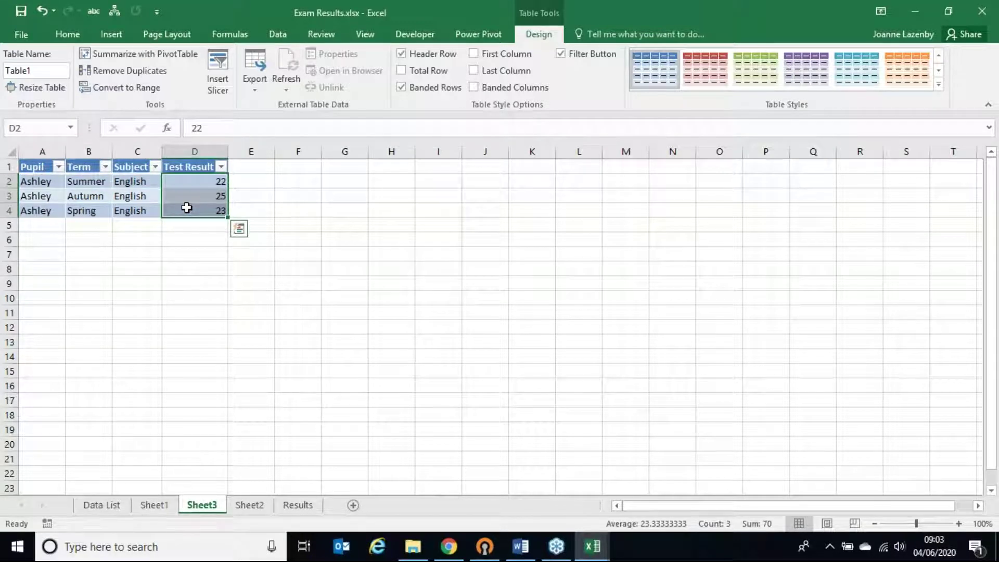
left_click(81, 196)
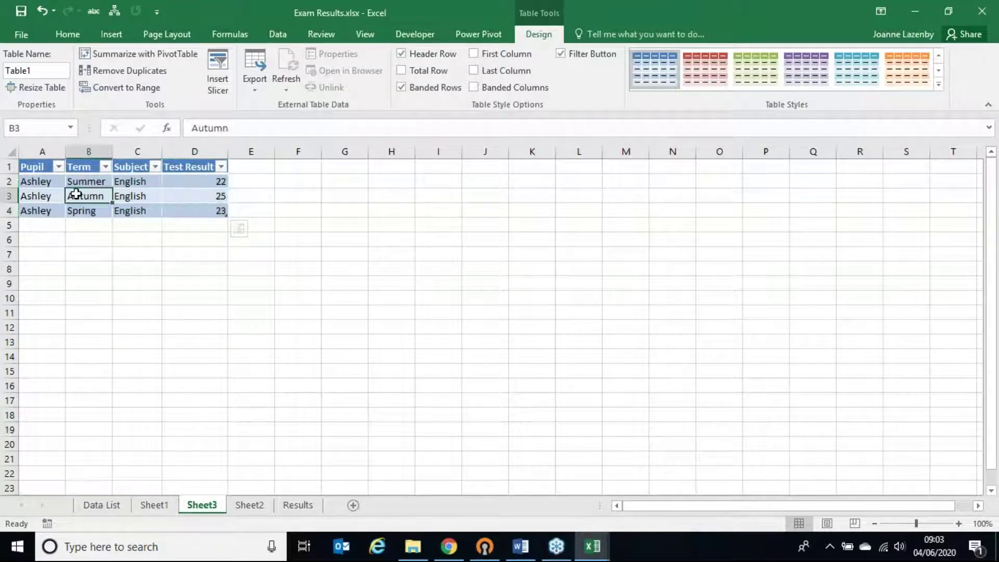
left_click(298, 505)
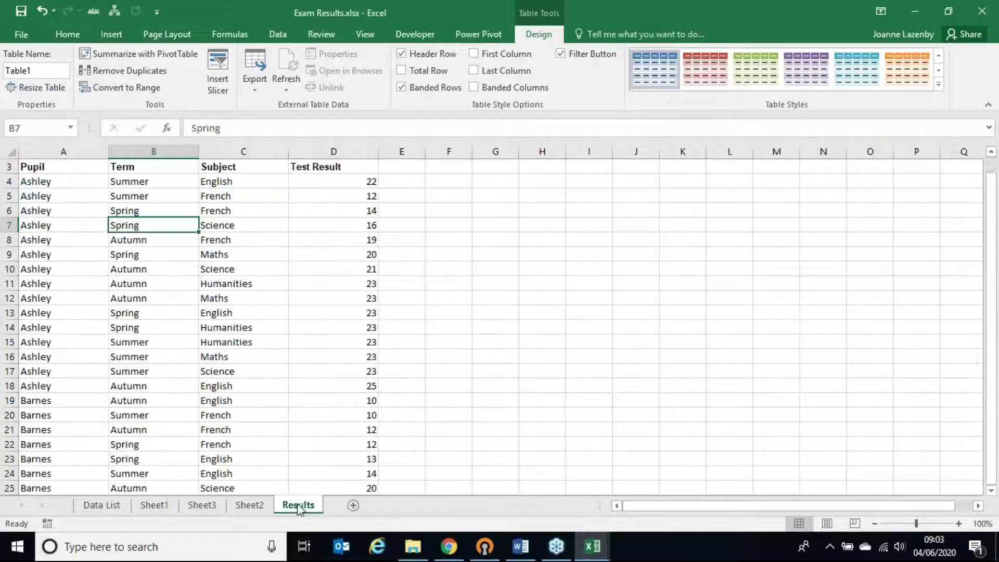
left_click(65, 209)
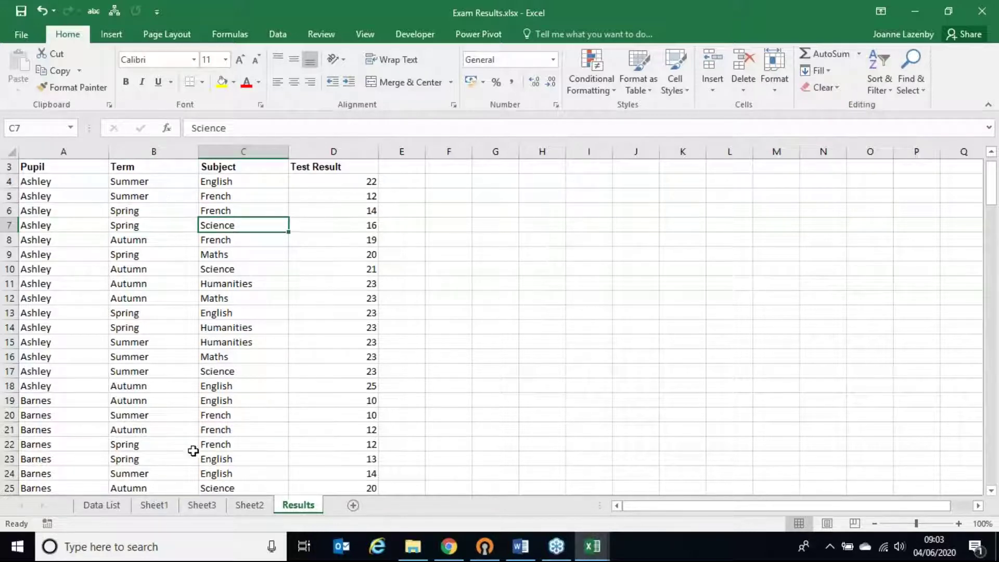
From the PivotTable on Sheet2, extract the records behind the Humanities grand total to a new sheet and look through them
left_click(242, 505)
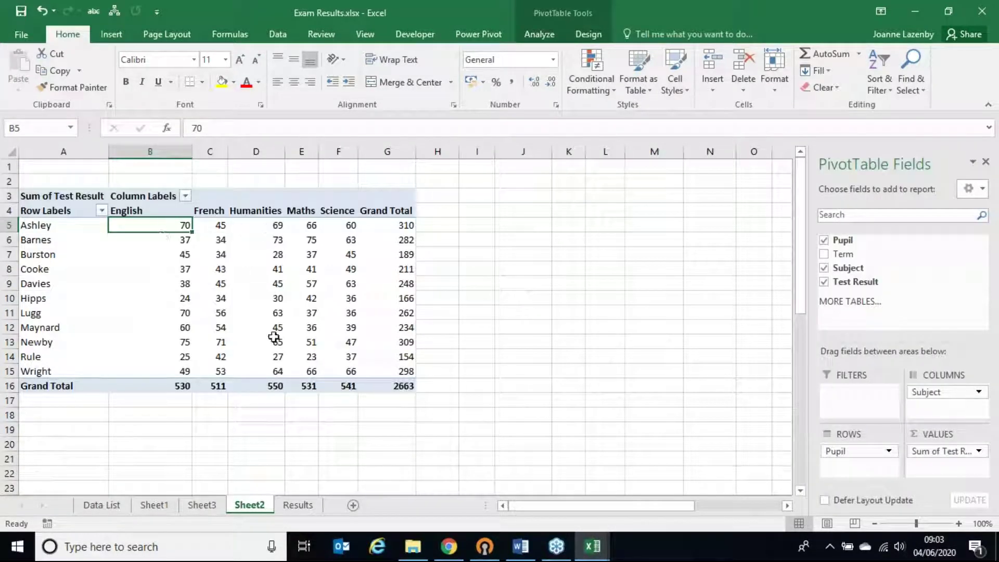
mouse_move(251, 385)
double_click(256, 386)
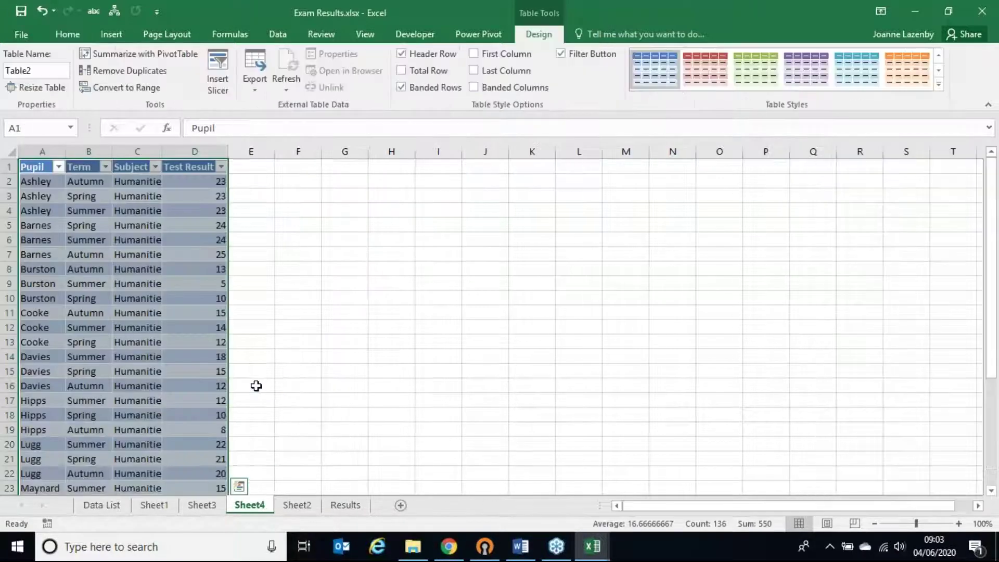
scroll(136, 285, "down", 7)
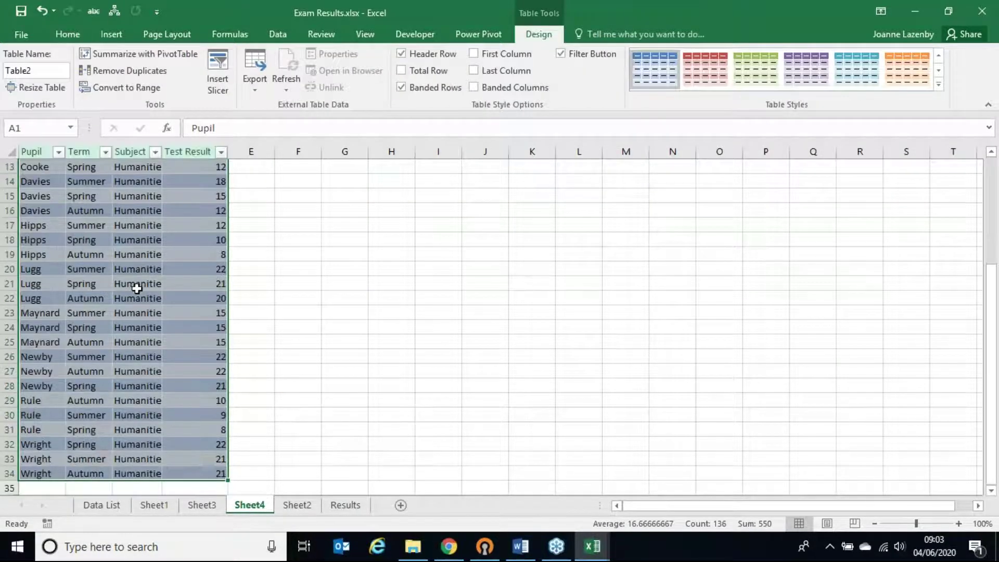
scroll(137, 288, "up", 7)
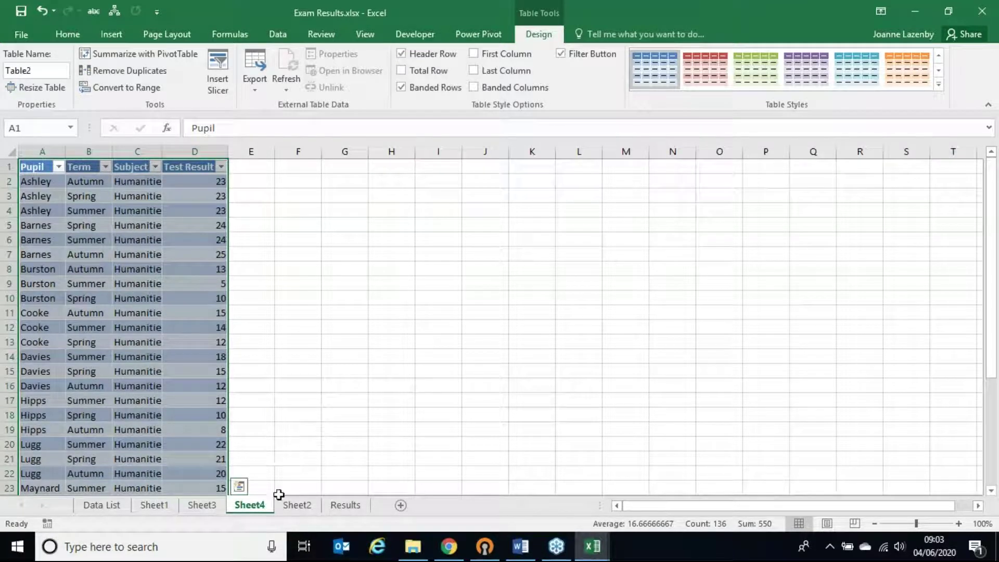
Extract the records behind the pupil grand total in G8 of Sheet2 to a new sheet, and return to the PivotTable
left_click(290, 506)
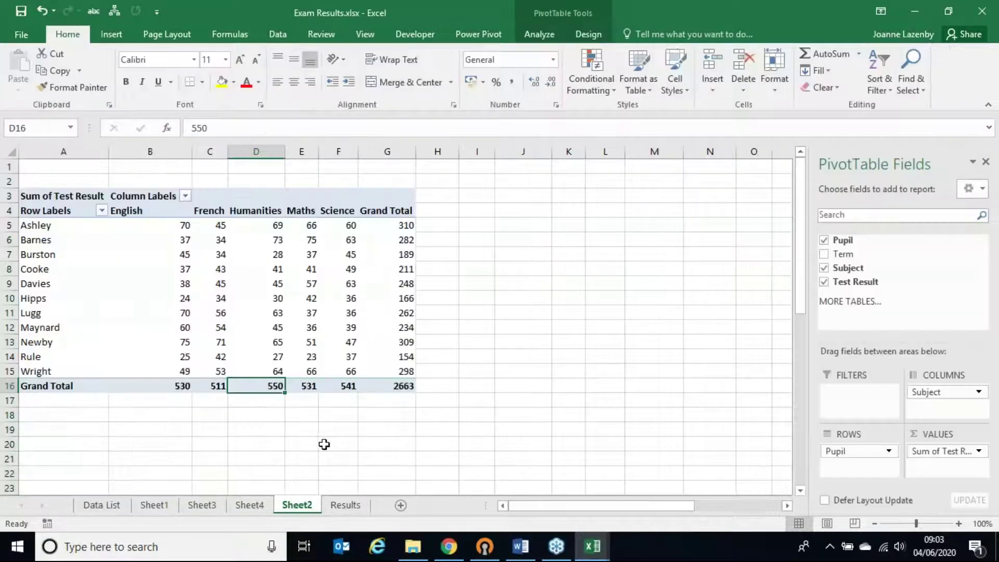
left_click(406, 269)
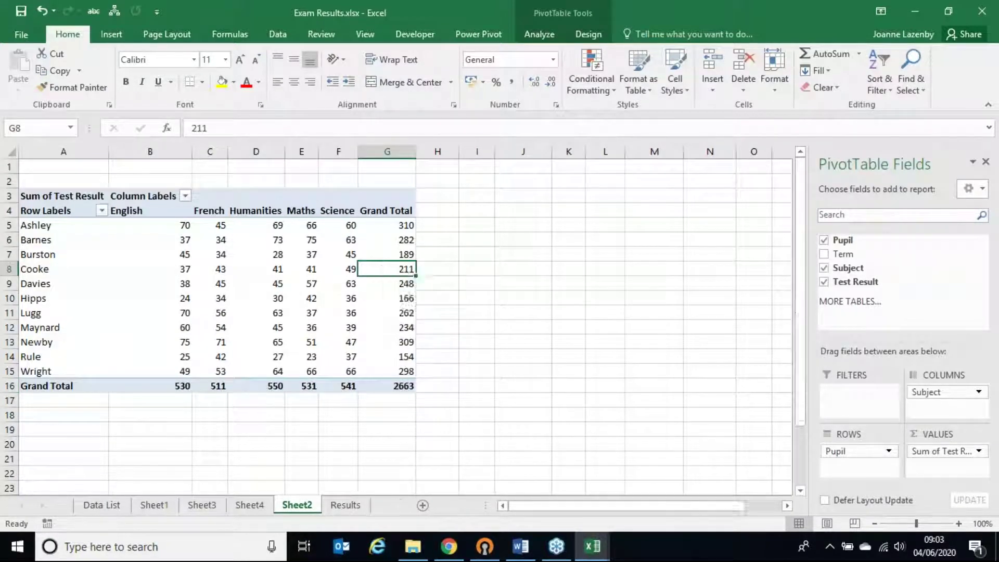
double_click(385, 269)
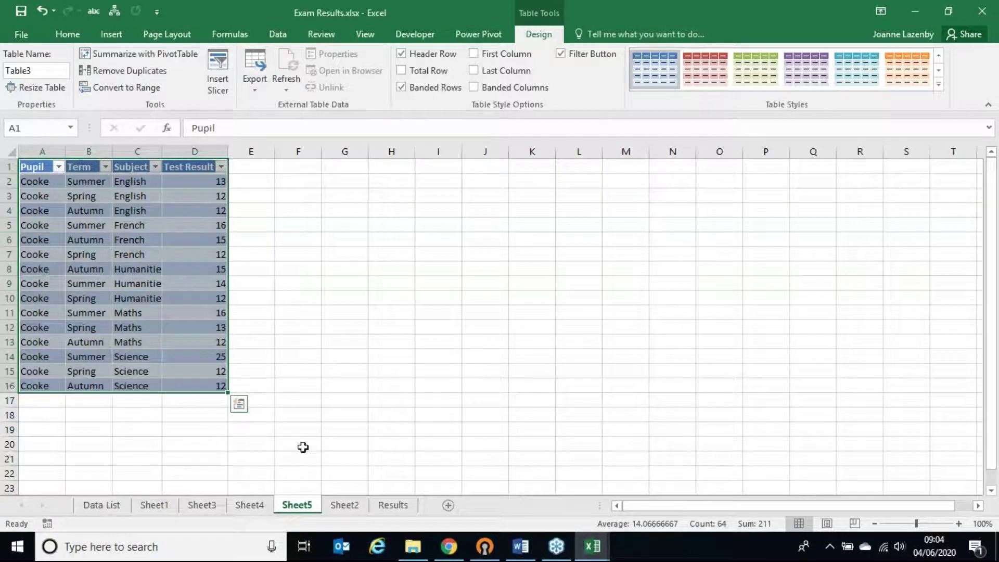
left_click(344, 505)
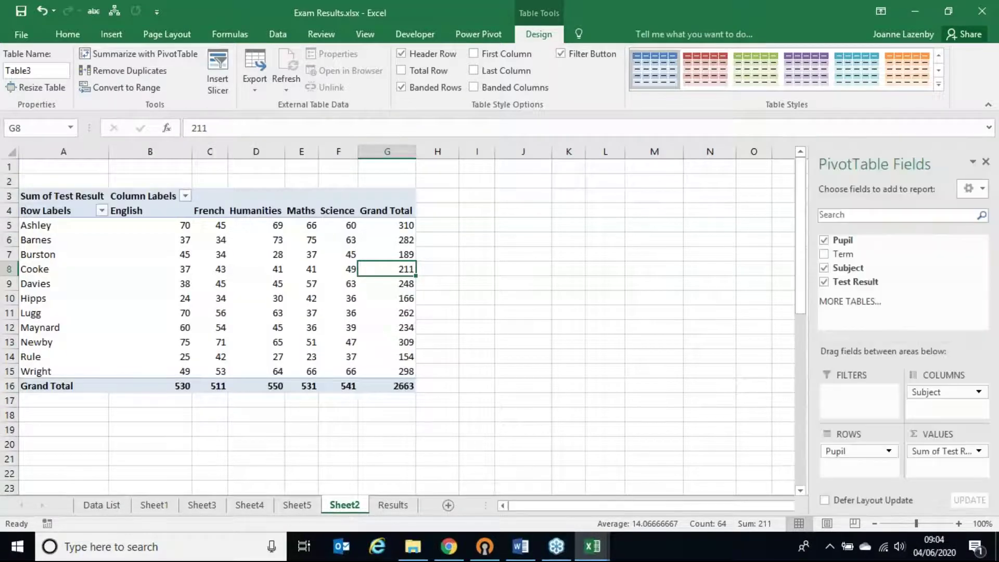
key("alt+Tab")
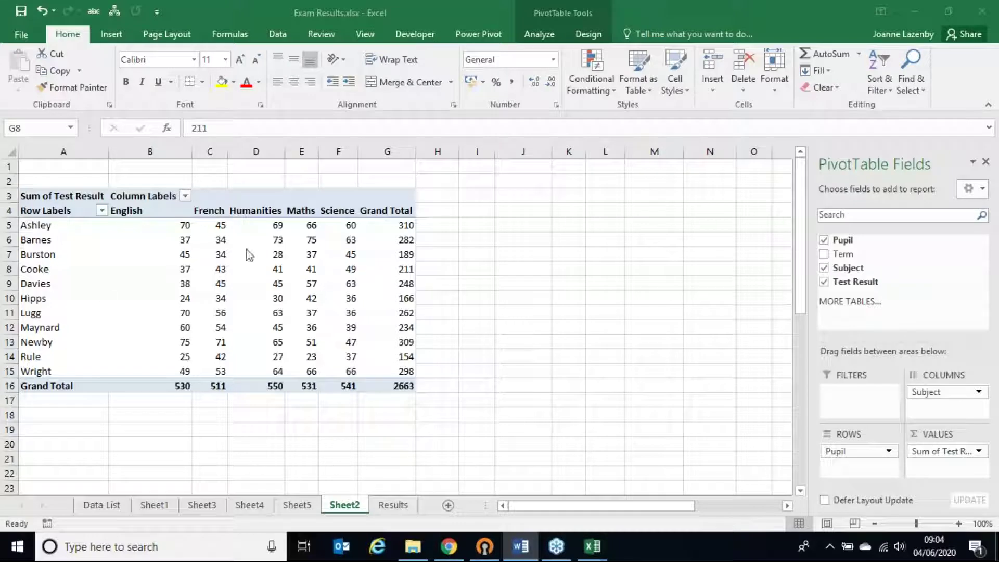
key("alt+Tab")
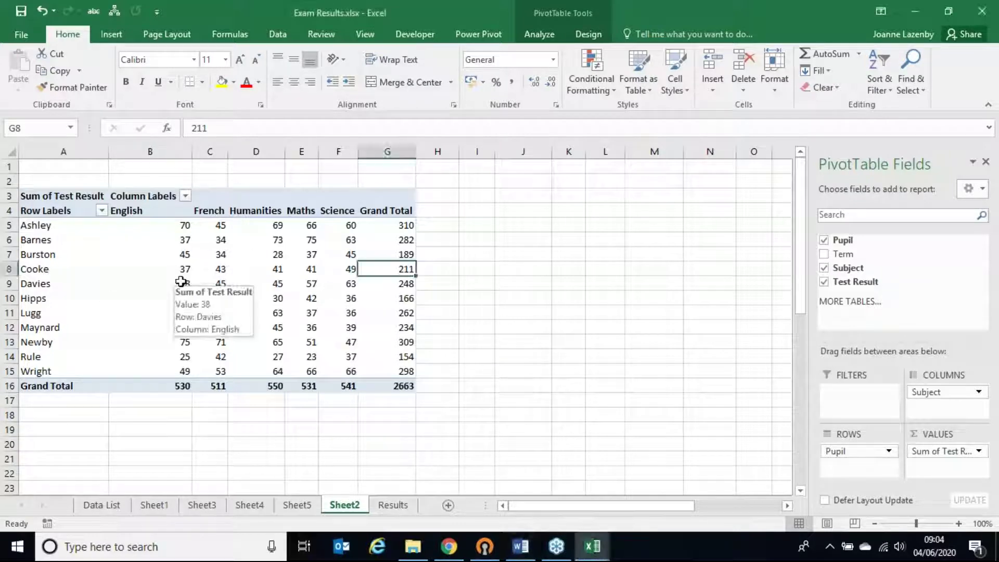
left_click(181, 281)
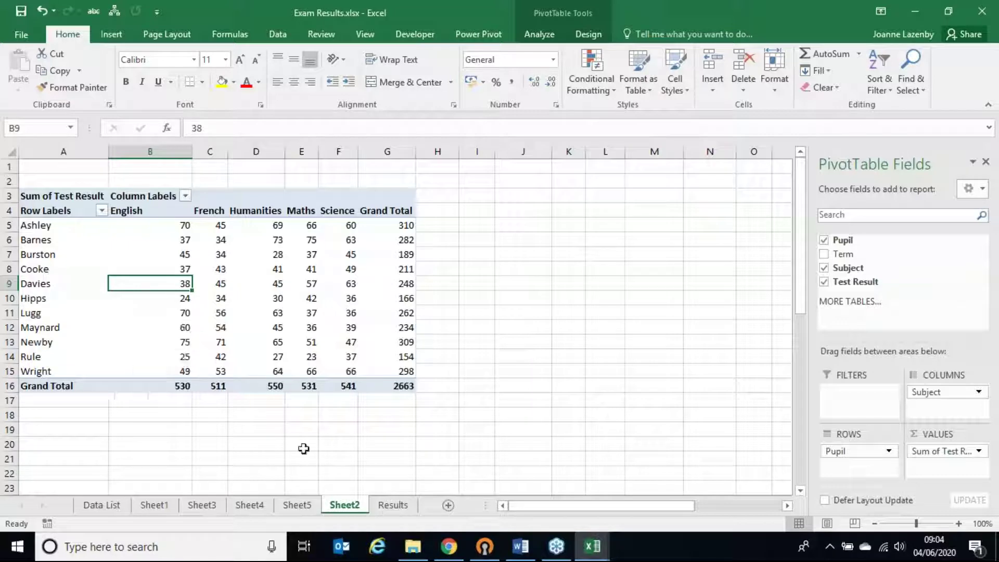
Change the first test result in the extracted table on Sheet5, cell D2, to 12121
left_click(305, 505)
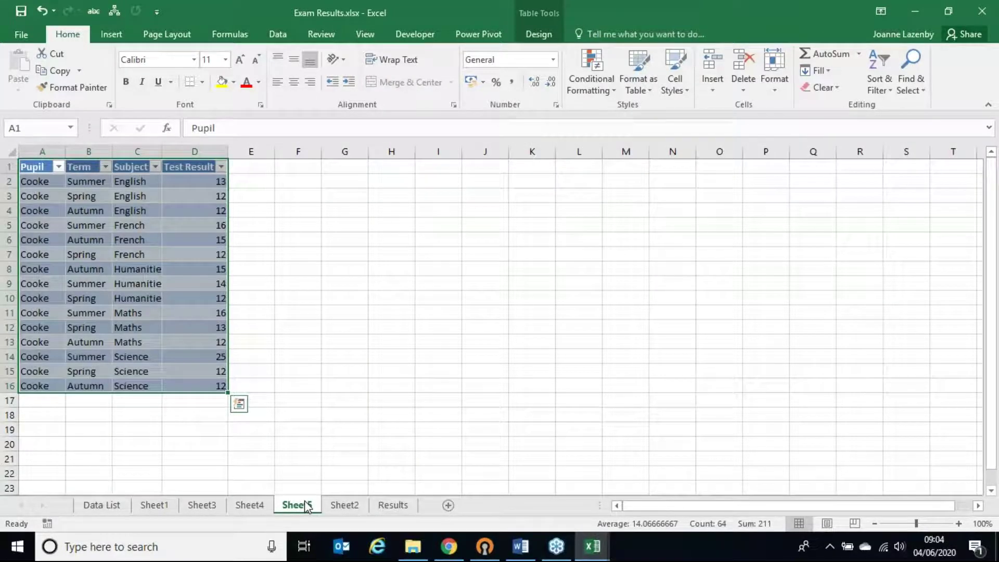
left_click(394, 506)
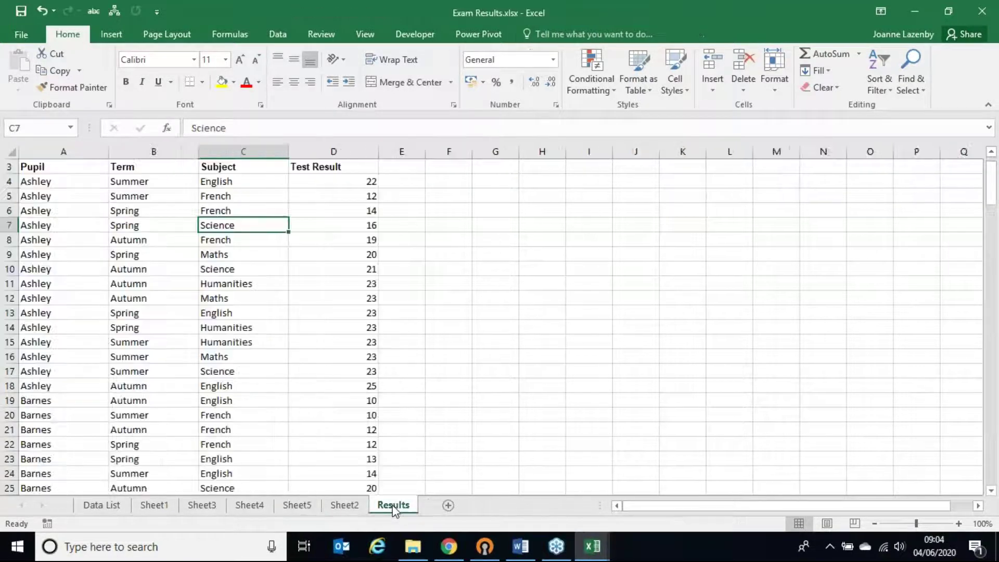
left_click(297, 505)
left_click(179, 183)
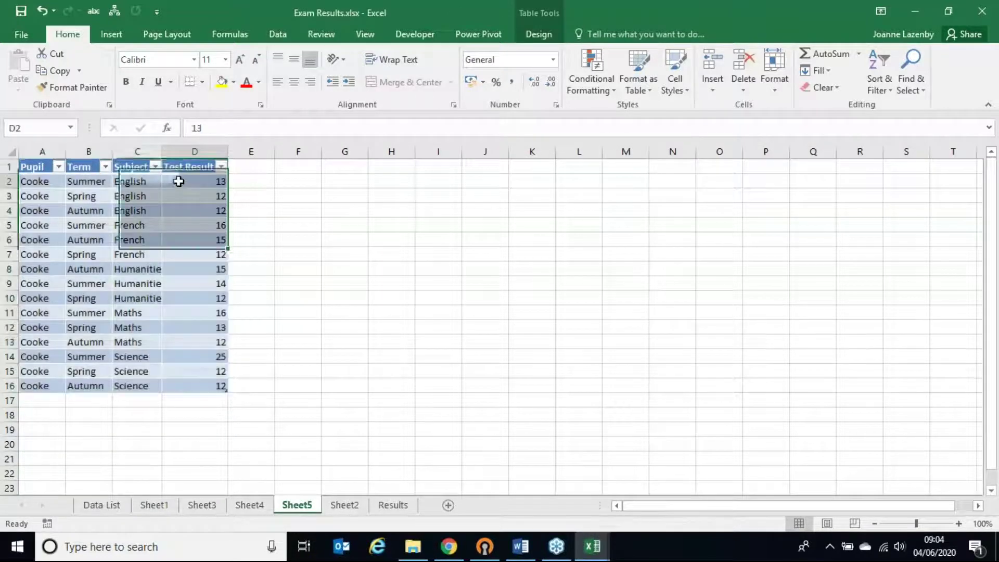
type("12121")
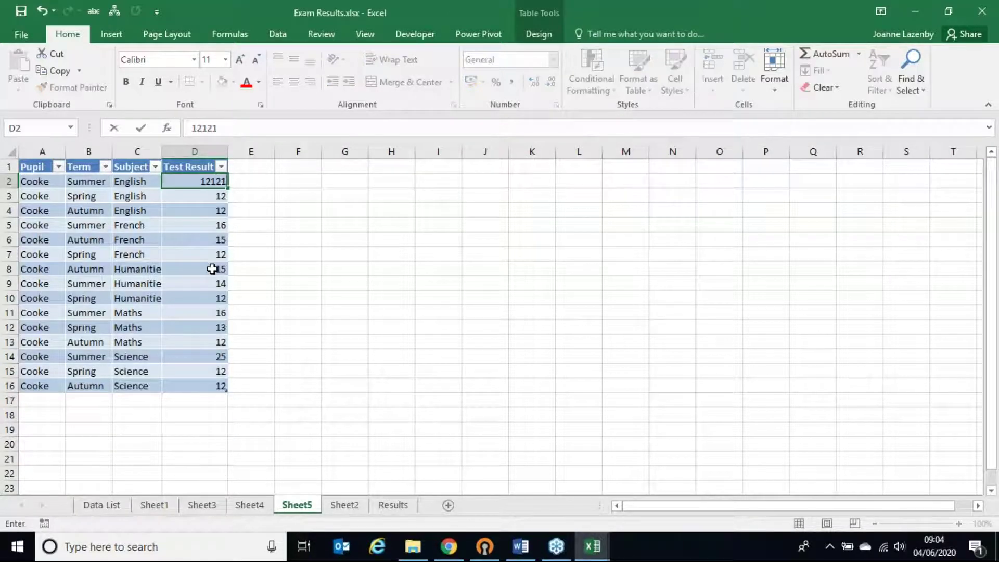
key("Return")
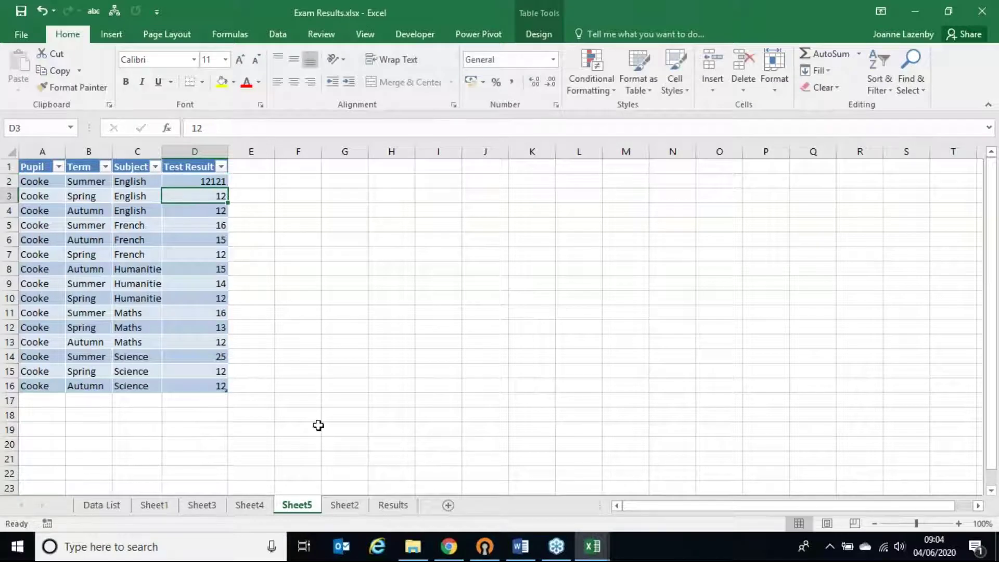
Check the first test result, cell D4, in the source data on the Results sheet
left_click(385, 505)
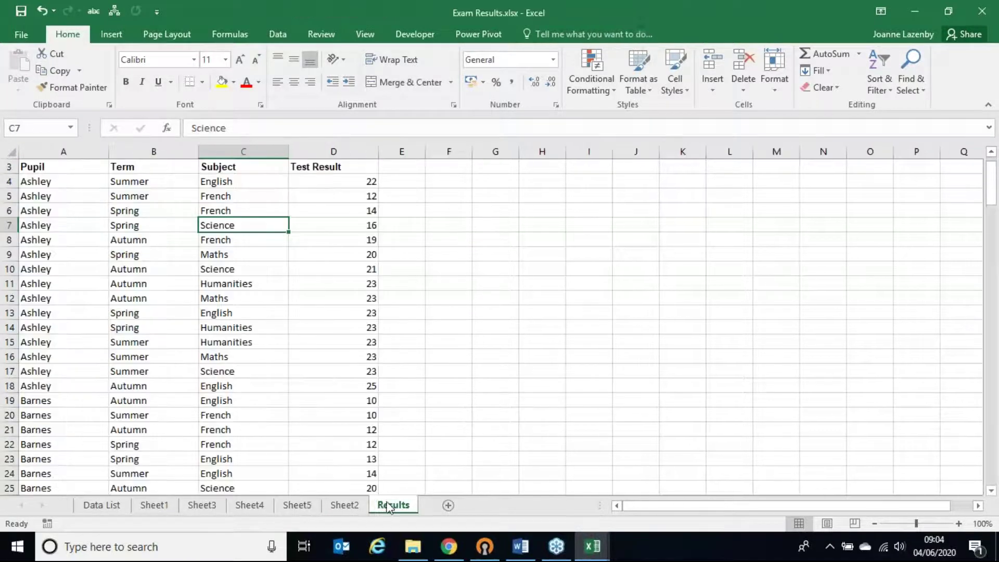
left_click(344, 183)
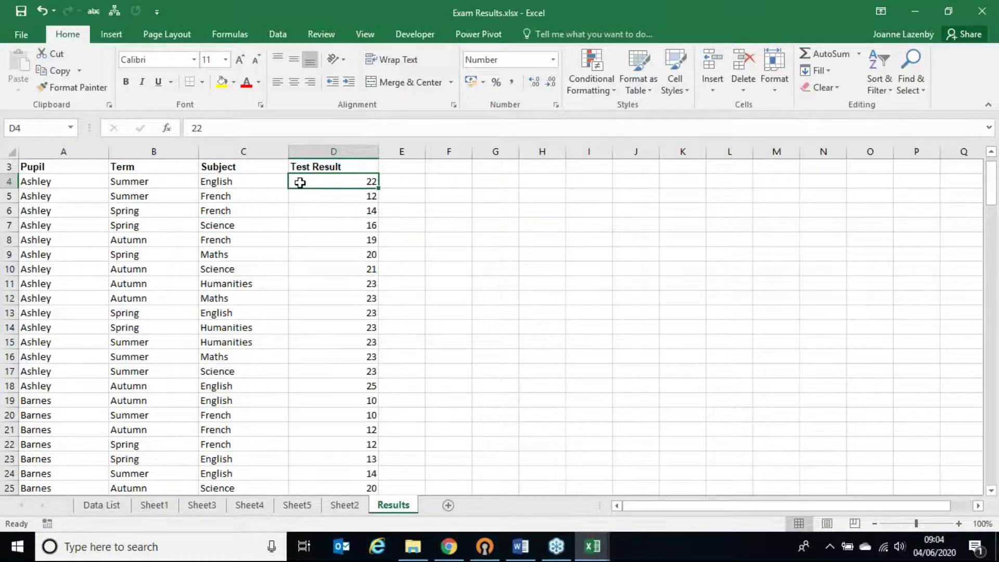
Change the first test result in the source data, cell D4 on Results, to 100 and refresh the PivotTable on Sheet2
type("100")
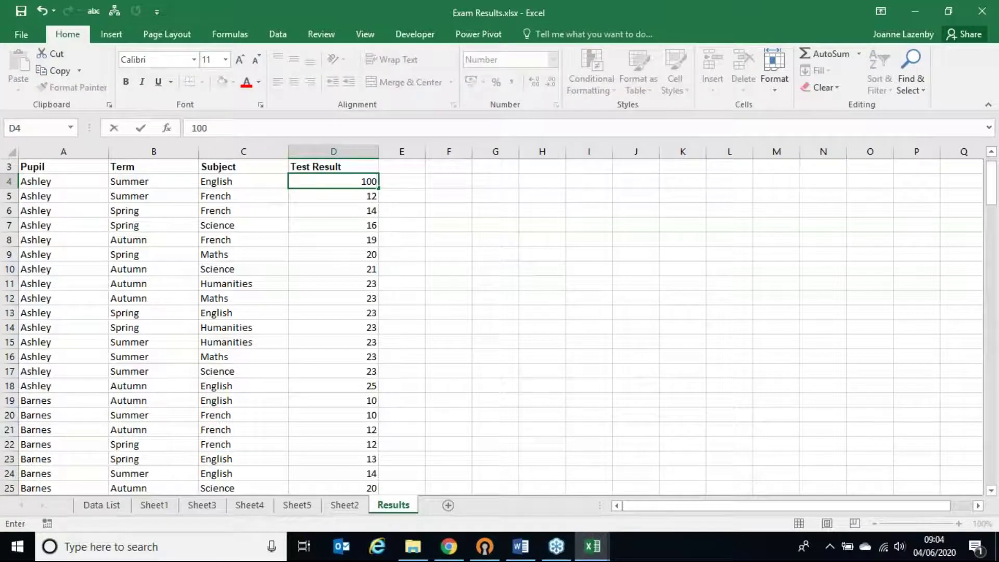
key("Return")
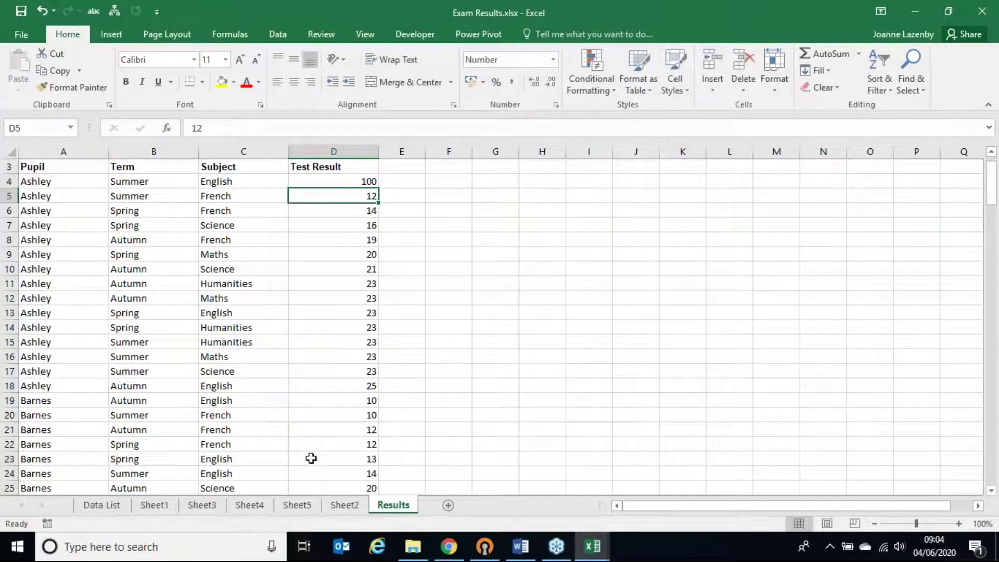
left_click(343, 505)
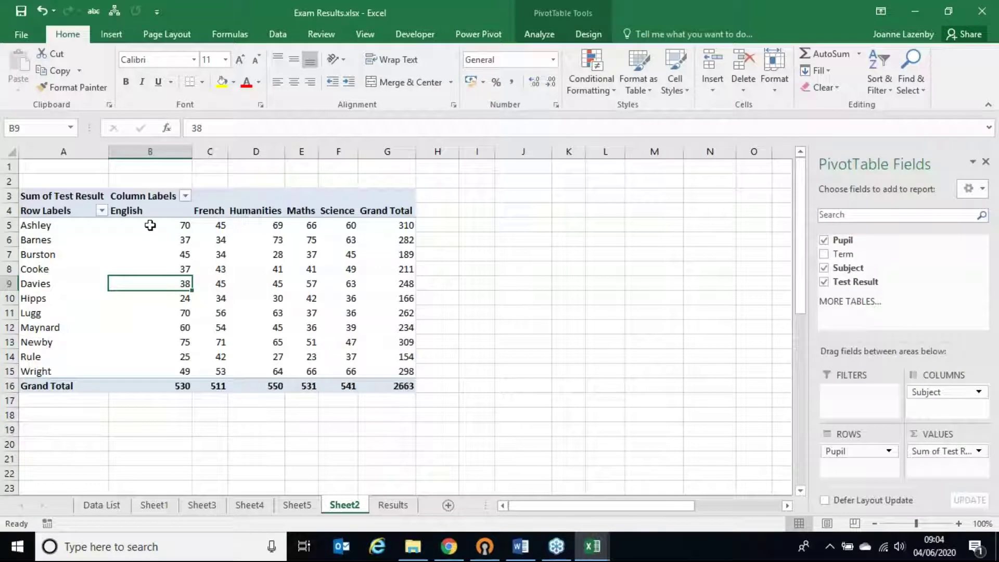
left_click(529, 27)
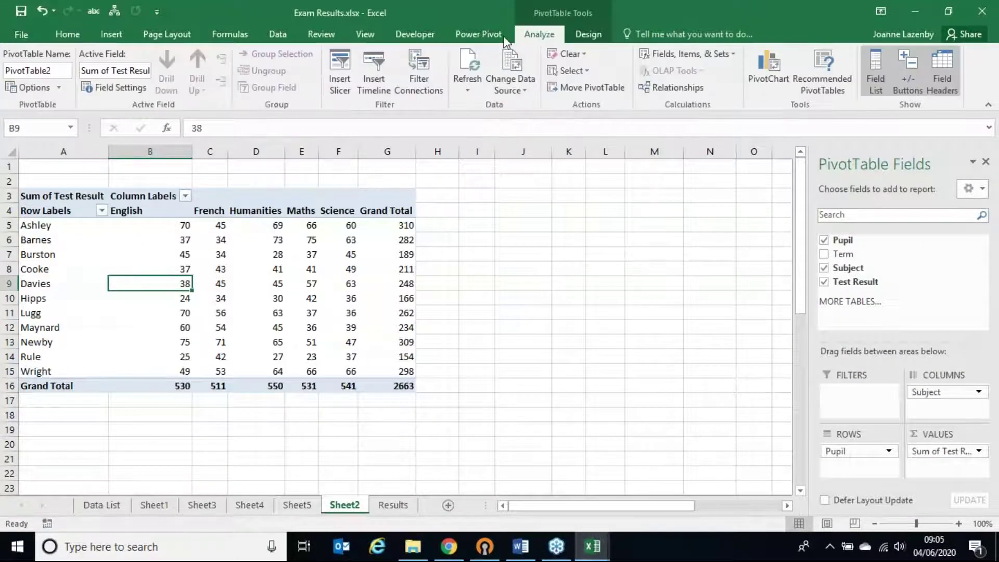
left_click(466, 59)
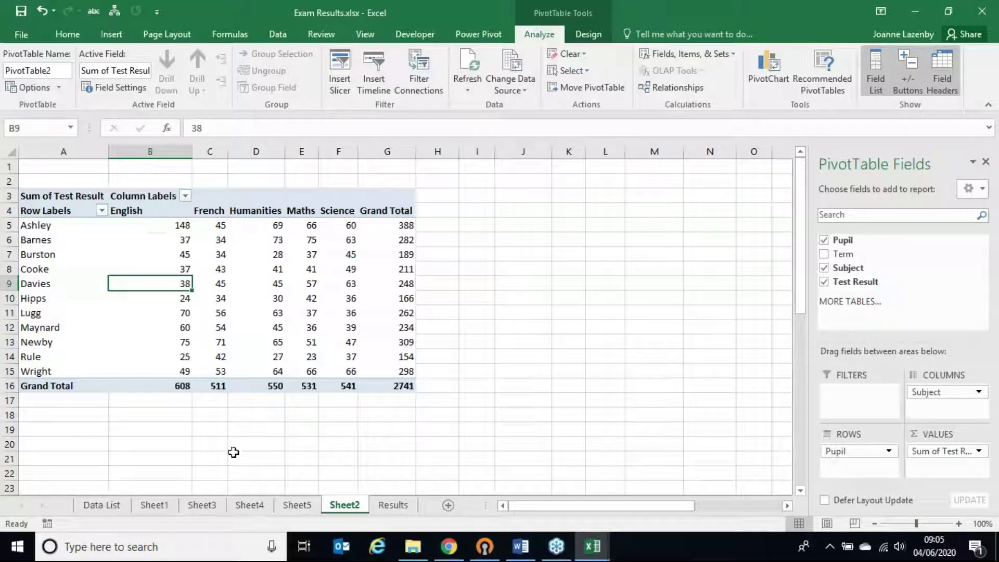
Check the table tools for the extract on Sheet5, and review the Results source data and the PivotTable on Sheet2
left_click(305, 507)
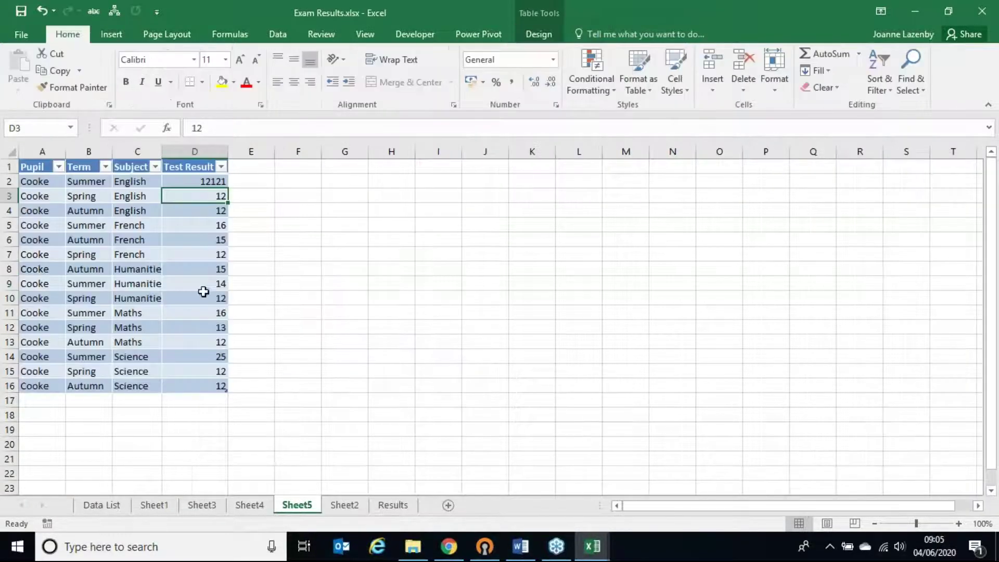
left_click(545, 29)
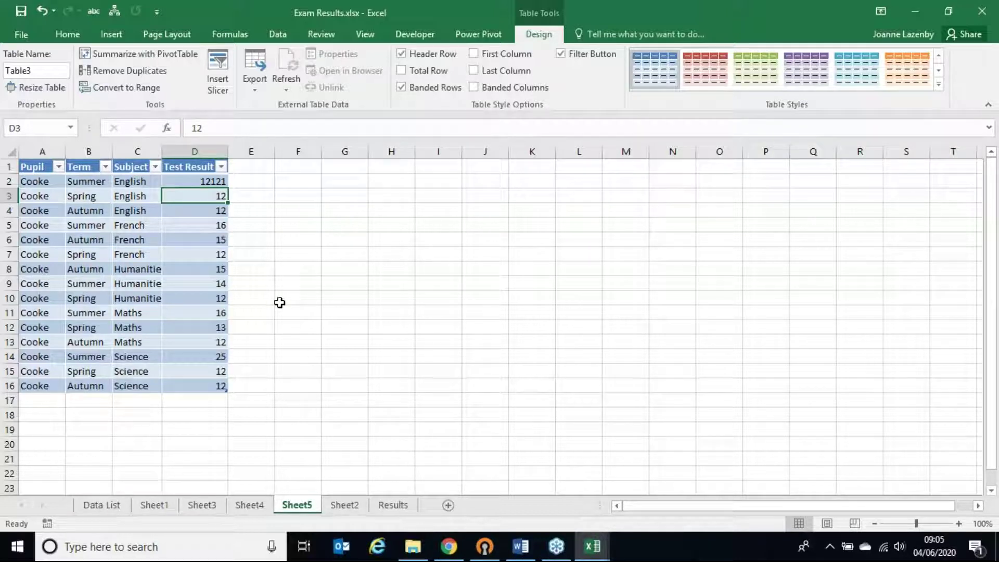
left_click(394, 505)
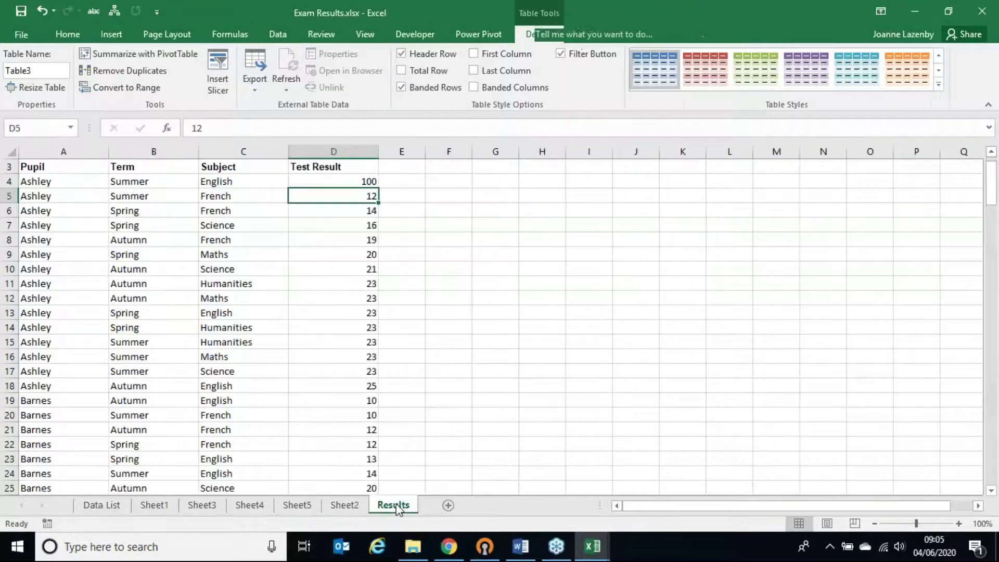
left_click(343, 505)
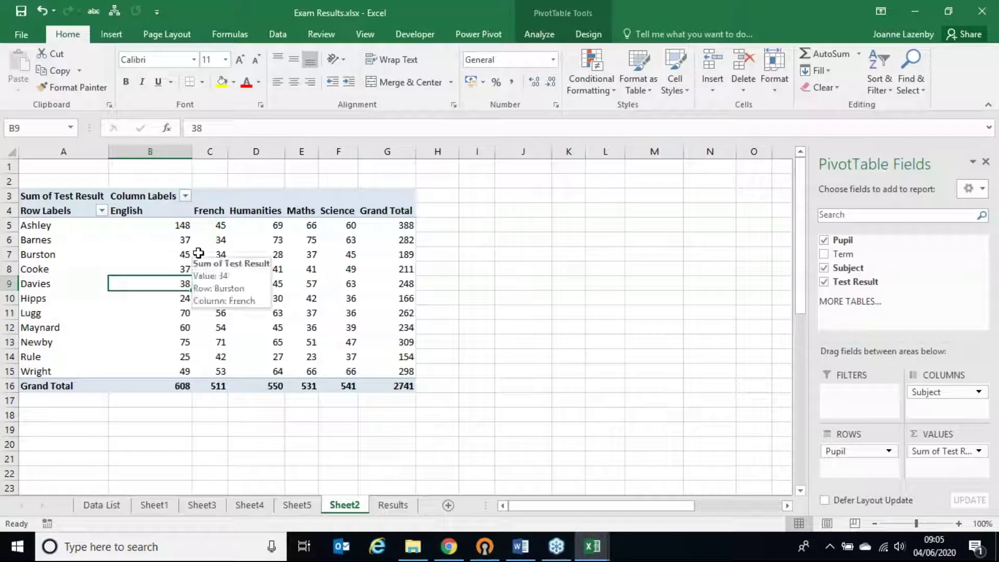
mouse_move(139, 255)
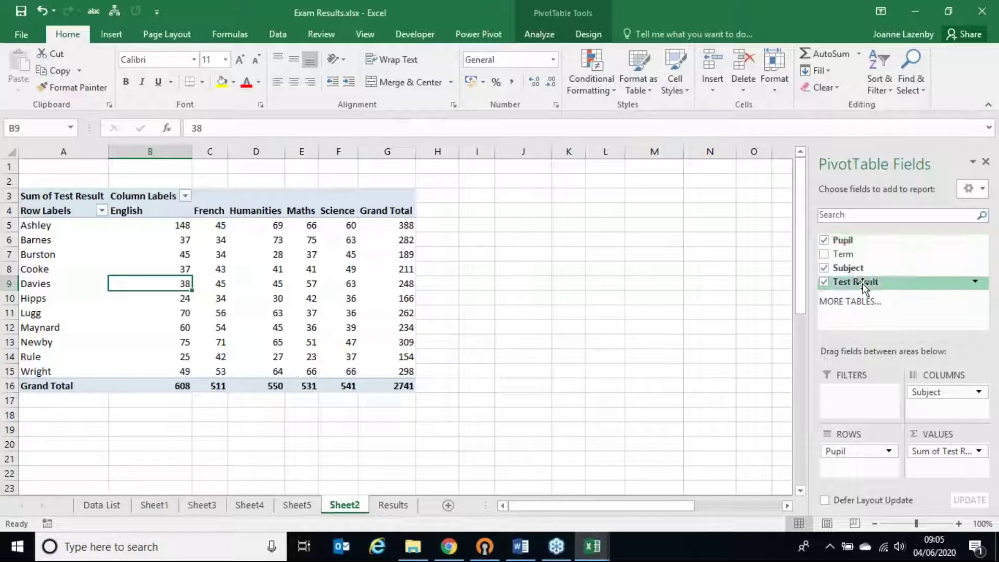
Select the source data on the Results sheet from the Pupil header in A3 through the last record to check its extent
left_click(389, 513)
left_click(422, 168)
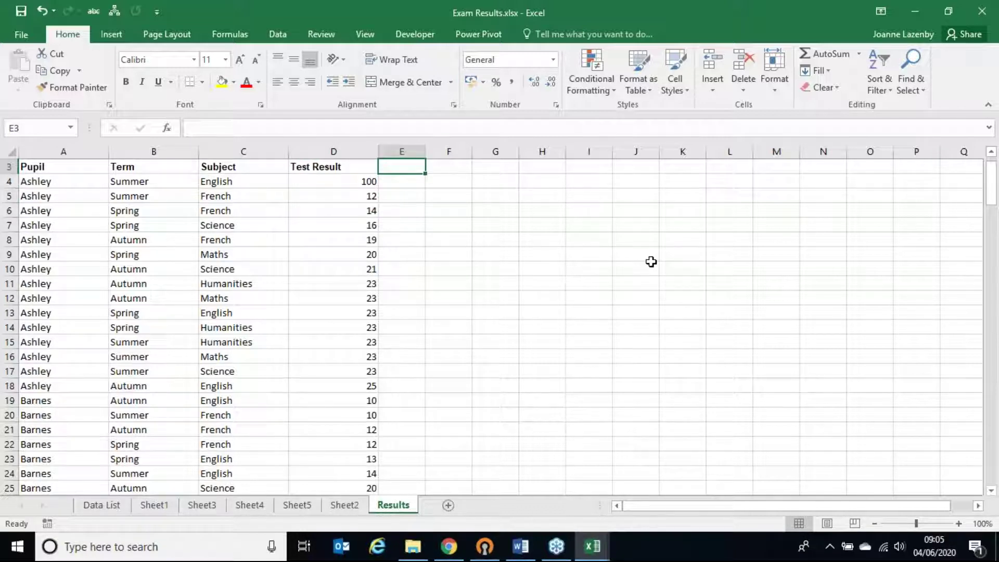
left_click(72, 168)
key("ctrl+shift+Right")
key("ctrl+shift+Down")
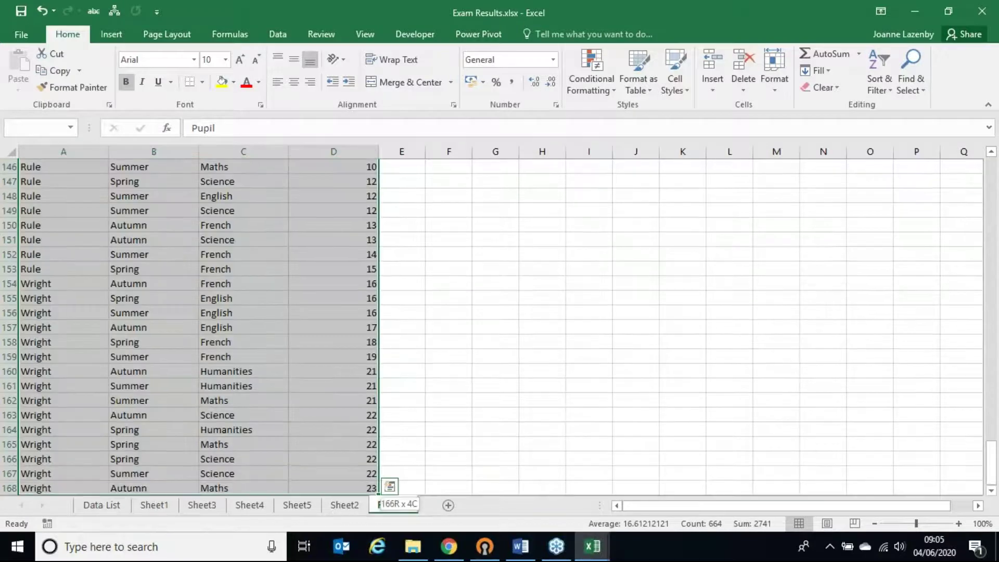
scroll(367, 297, "down", 2)
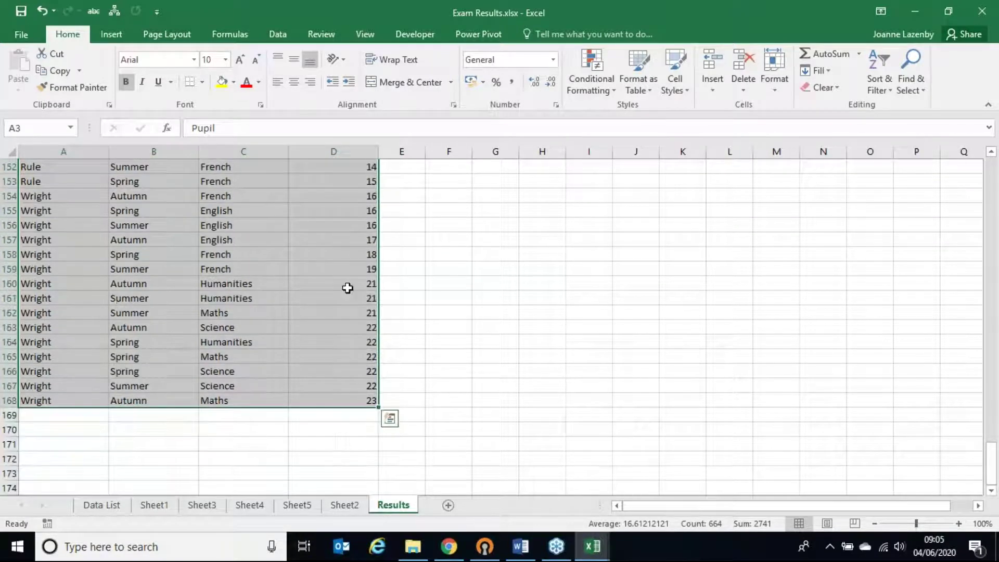
Add an Exam Date column header in cell E3 of the source data
left_click(265, 290)
key("ctrl+Up")
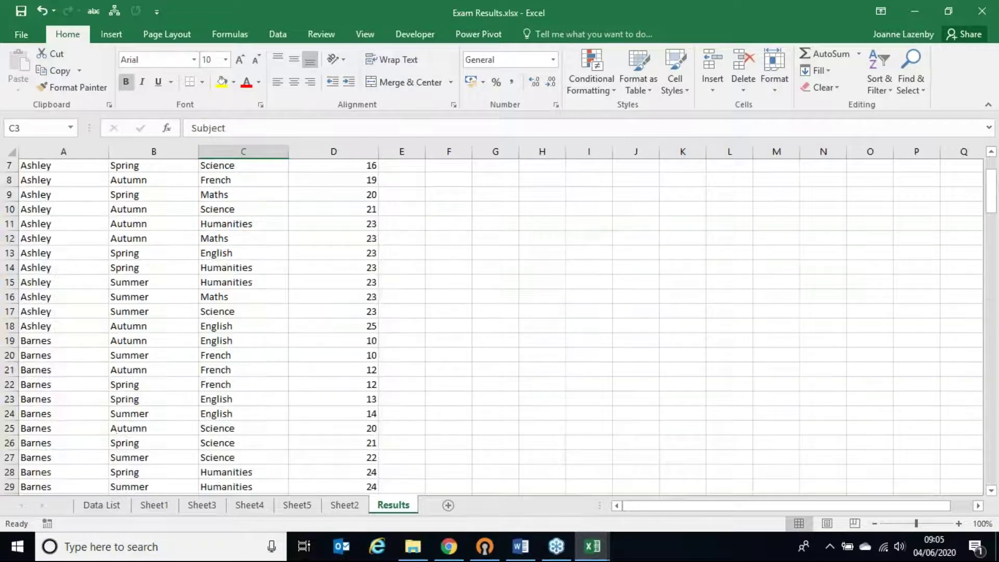
key("Right")
key("Right")
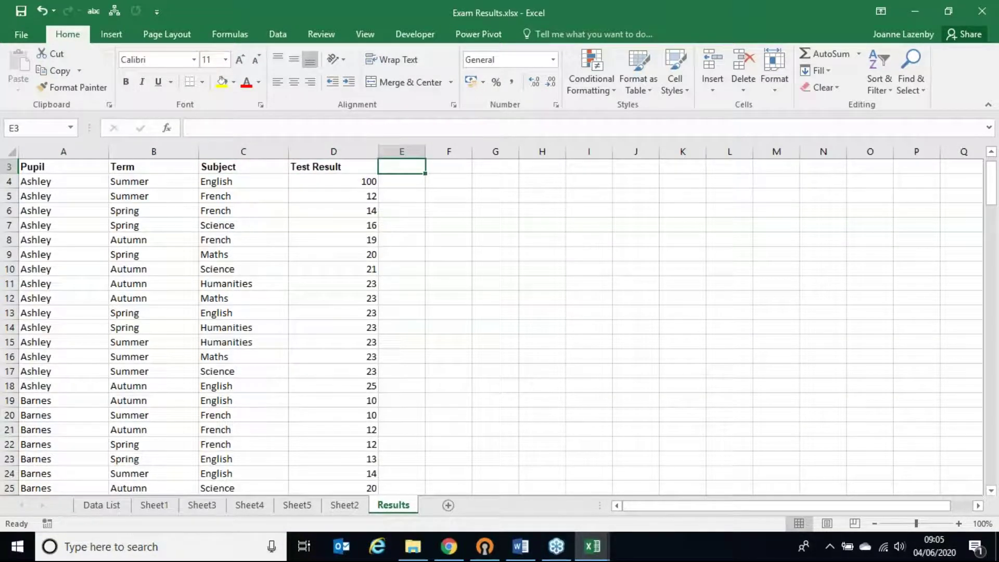
type("Exam Date")
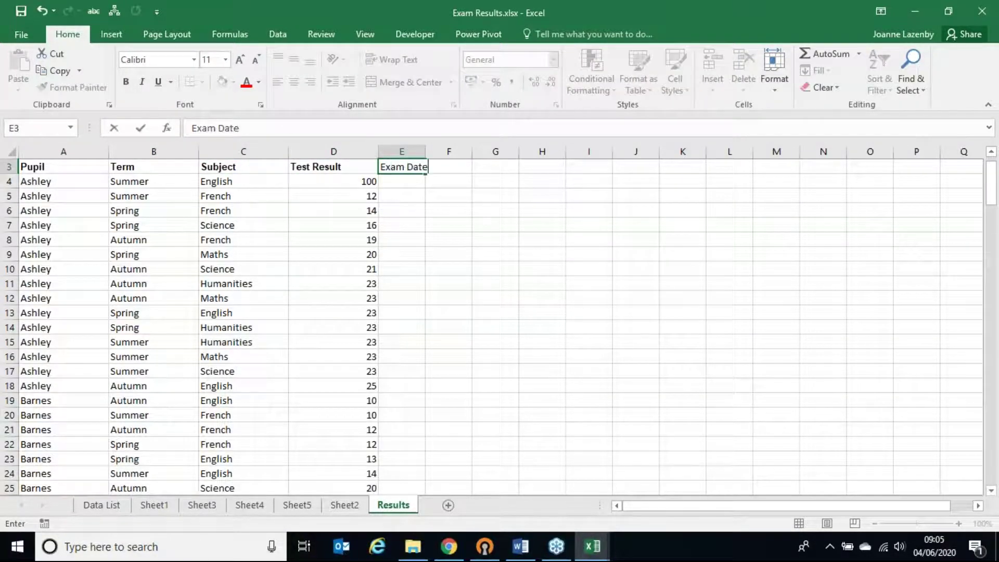
key("Return")
Enter the date 04/06/2020 in E4 and fill the Exam Date column down to the last record as consecutive days
key("ctrl+semicolon")
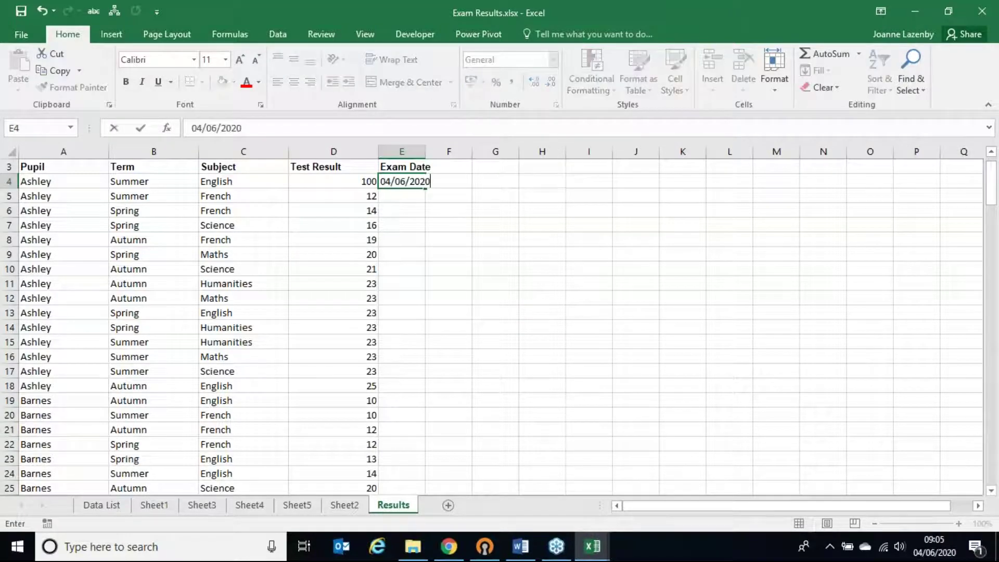
key("Return")
left_click(421, 180)
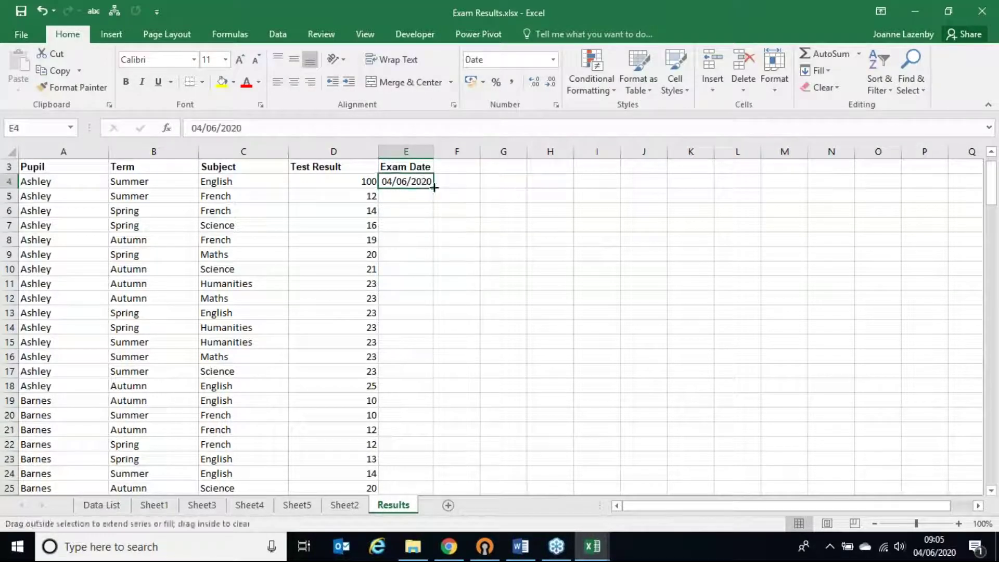
double_click(433, 188)
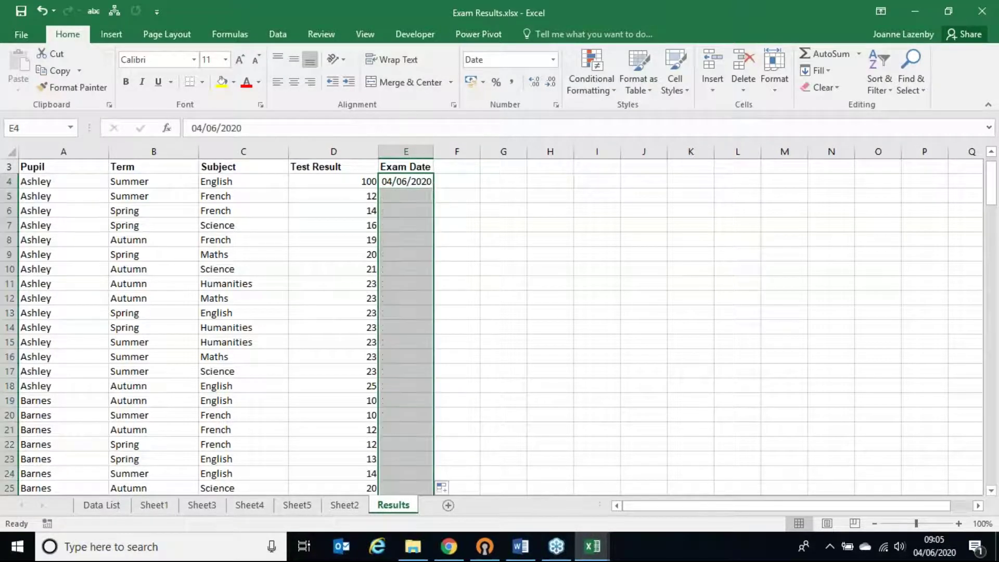
left_click(319, 264)
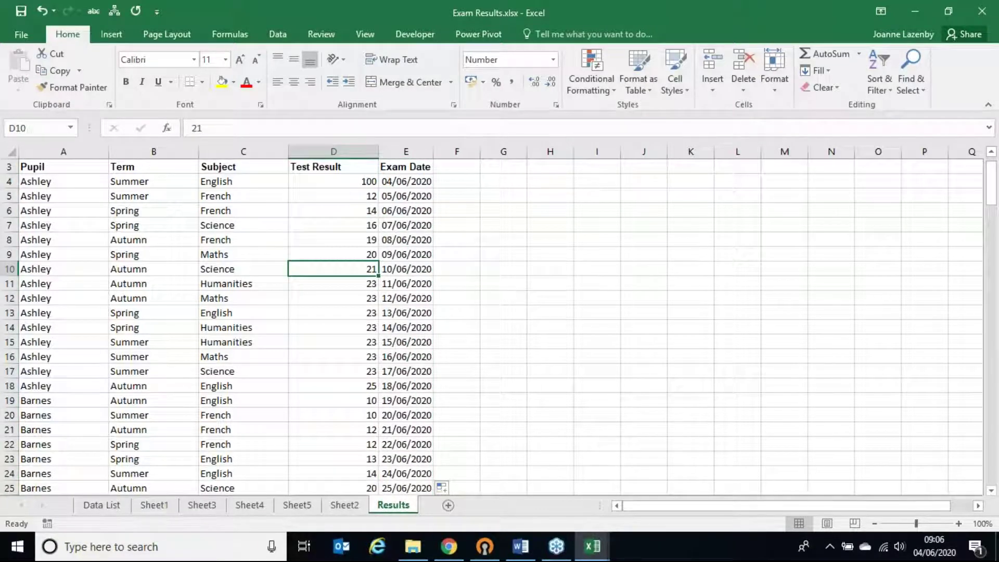
Start a new record in row 169, below the last one, with a pupil name and the term Spring
key("ctrl+Down")
key("Down")
key("Left")
key("Left")
key("Left")
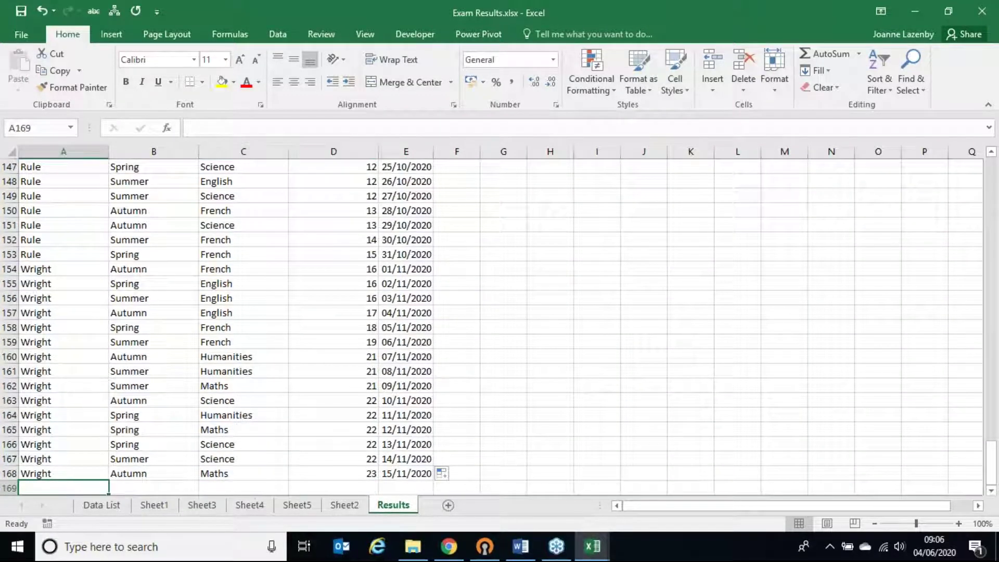
type("Jo")
key("Tab")
type("Spring")
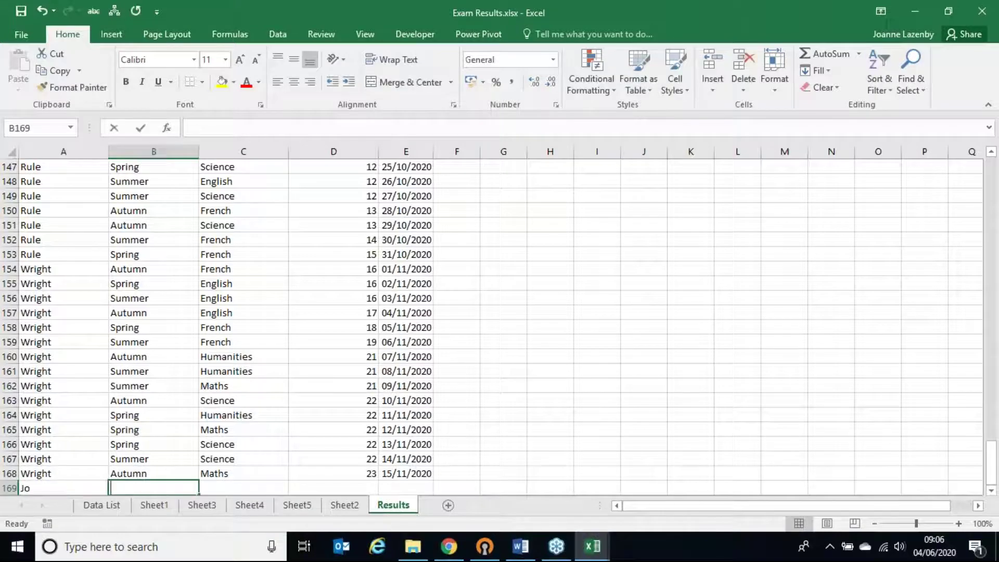
key("Tab")
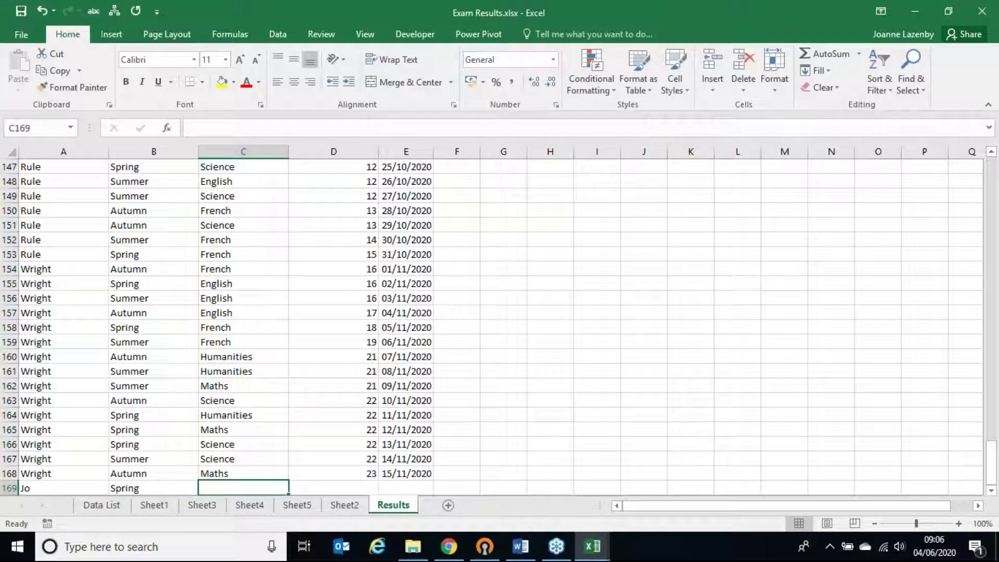
Complete the record in row 169 with subject Humanities, test result 1 and the exam date 15/11/2020 copied from the row above
type("Humanities")
key("Tab")
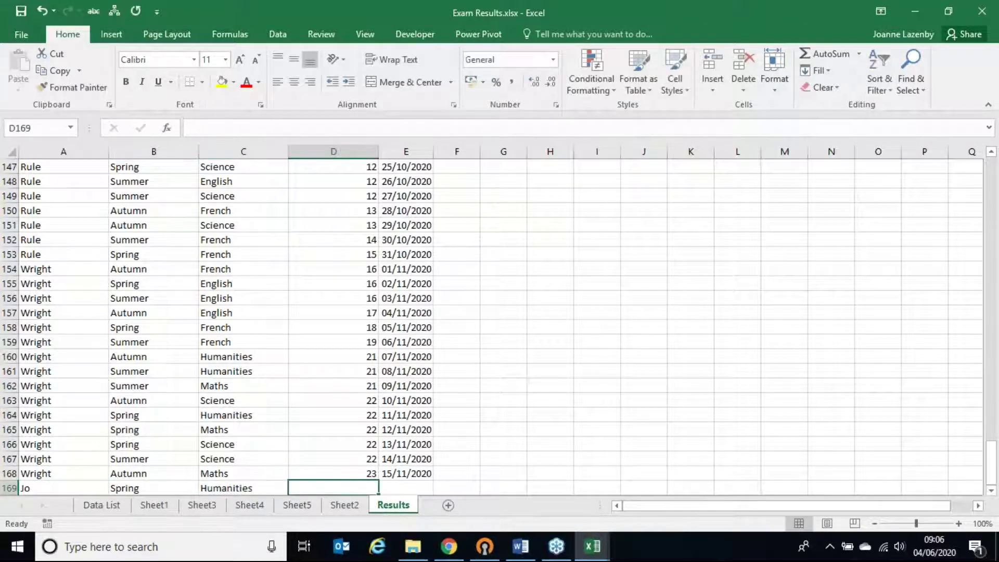
type("1")
key("Tab")
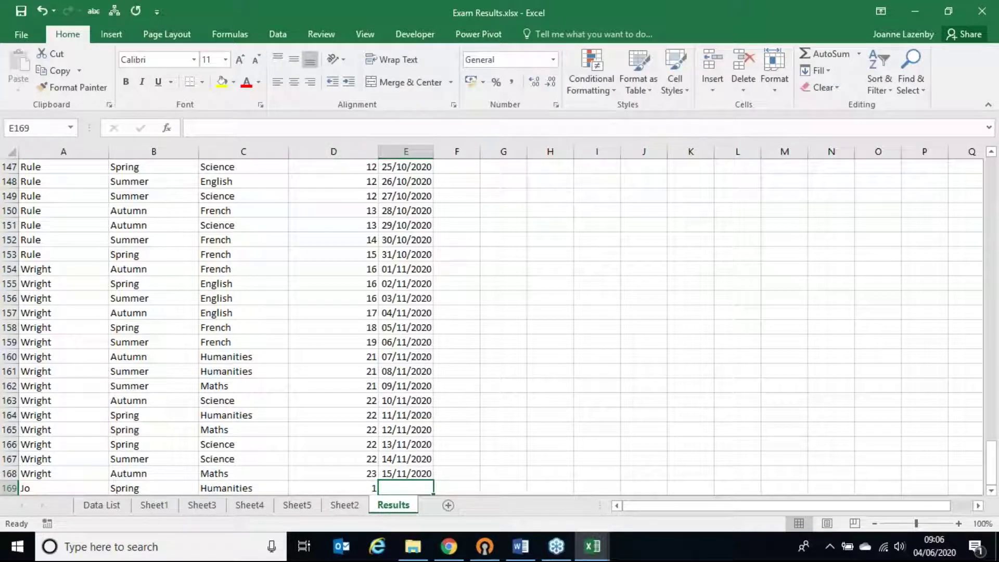
key("ctrl+shift+apostrophe")
key("Return")
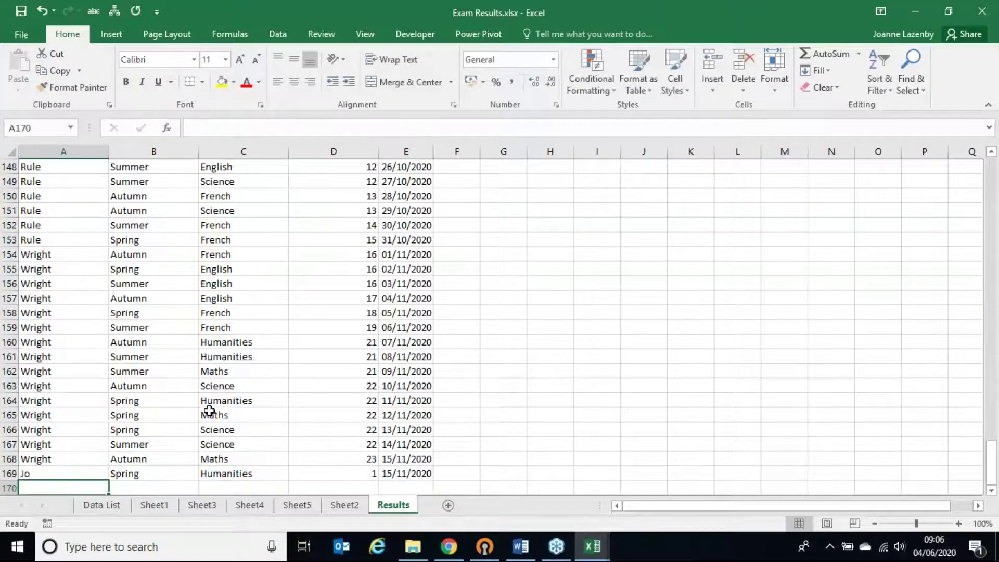
Select the original source range A3:D168 and compare it with the added Exam Date column and the new record in row 169
left_click(209, 410)
left_click(36, 459)
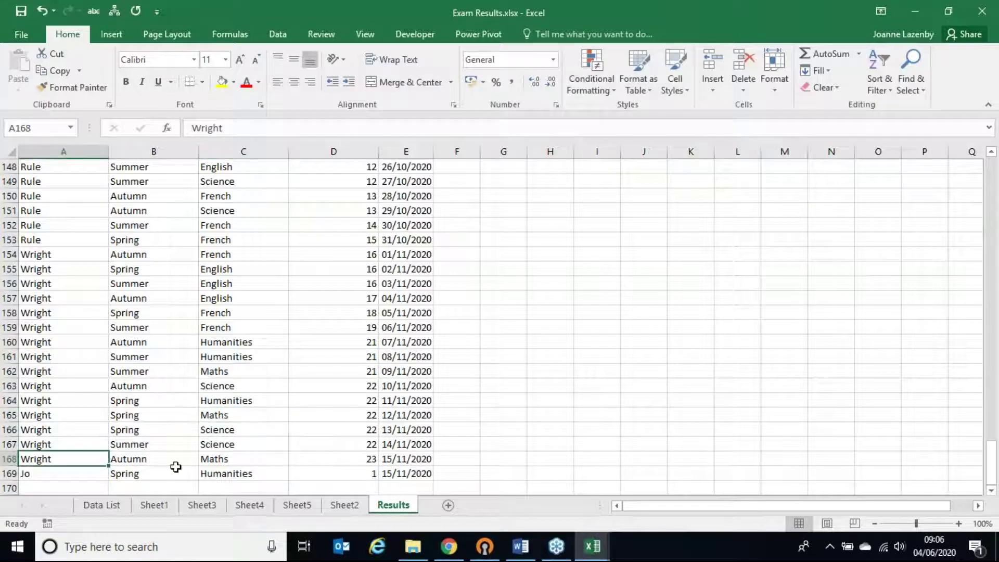
left_click_drag(176, 467, 342, 457)
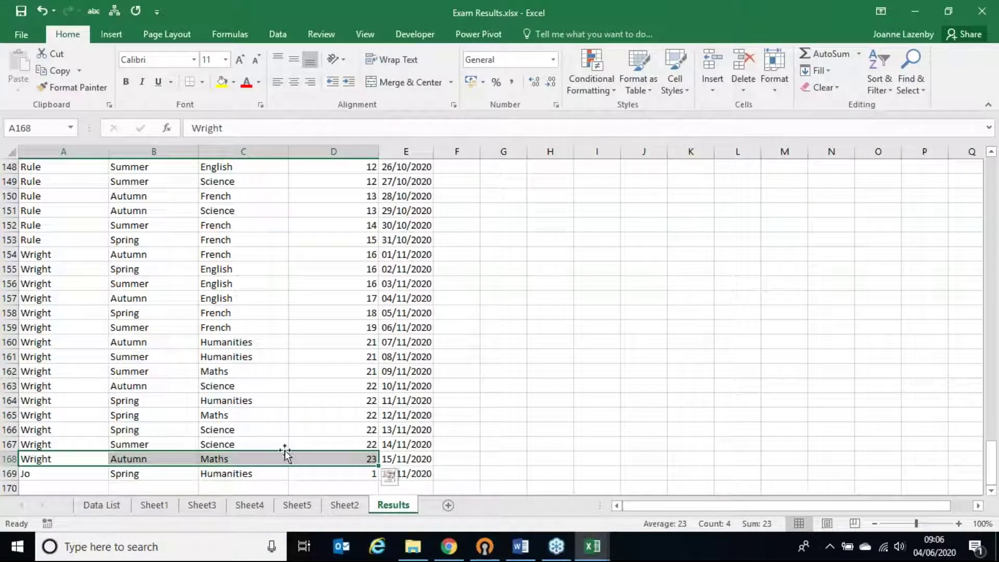
key("ctrl+shift+Up")
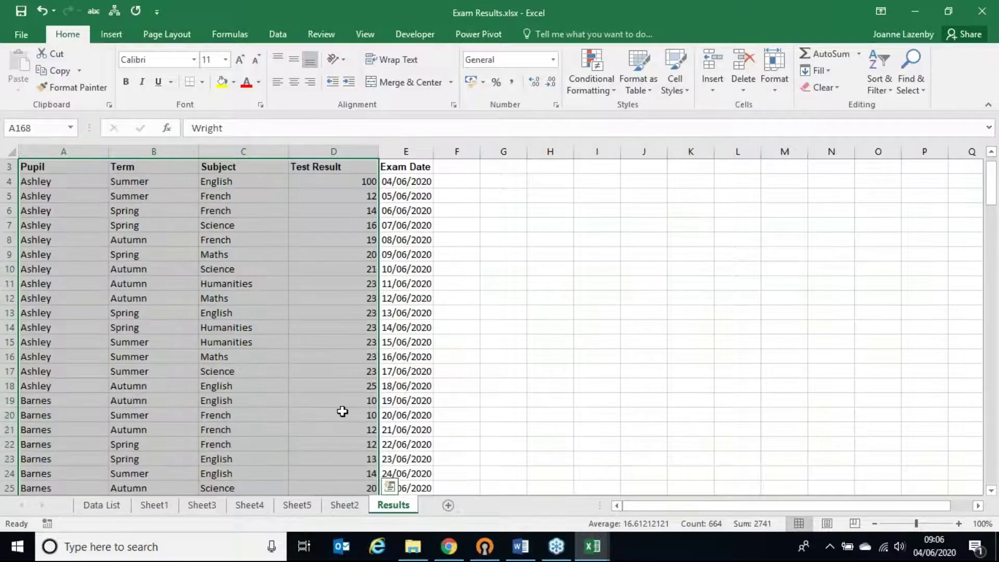
scroll(343, 414, "down", 20)
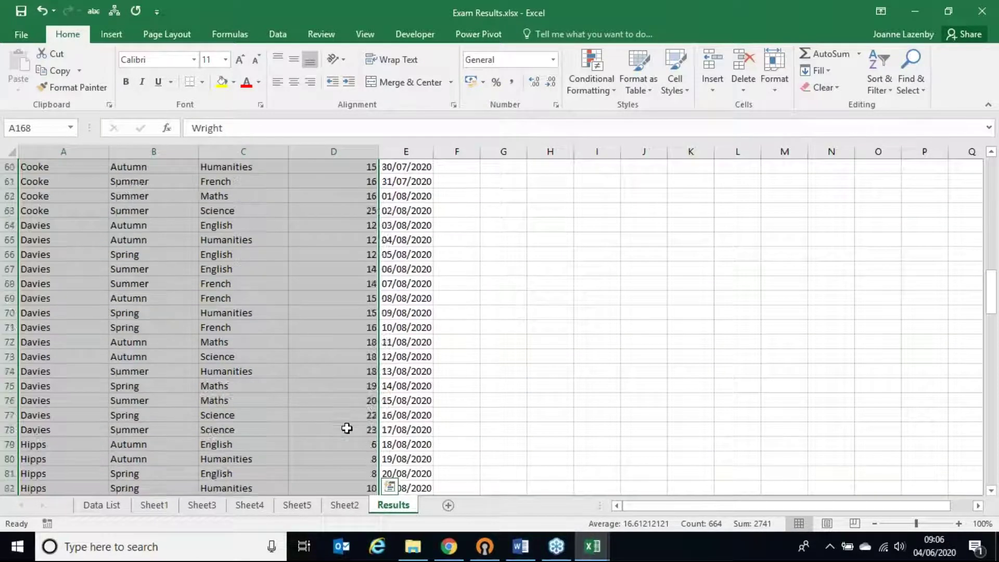
scroll(344, 427, "down", 20)
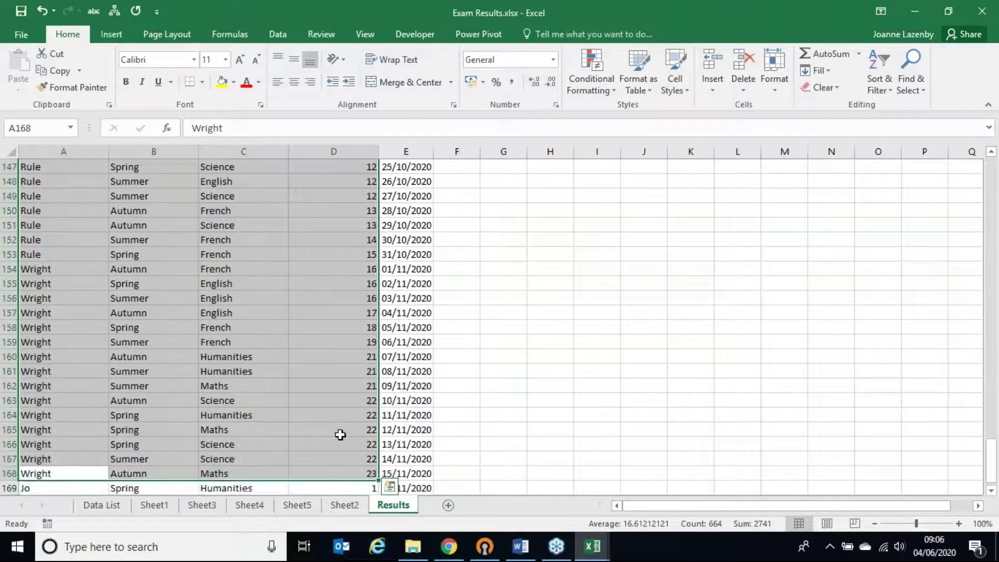
scroll(340, 435, "up", 1)
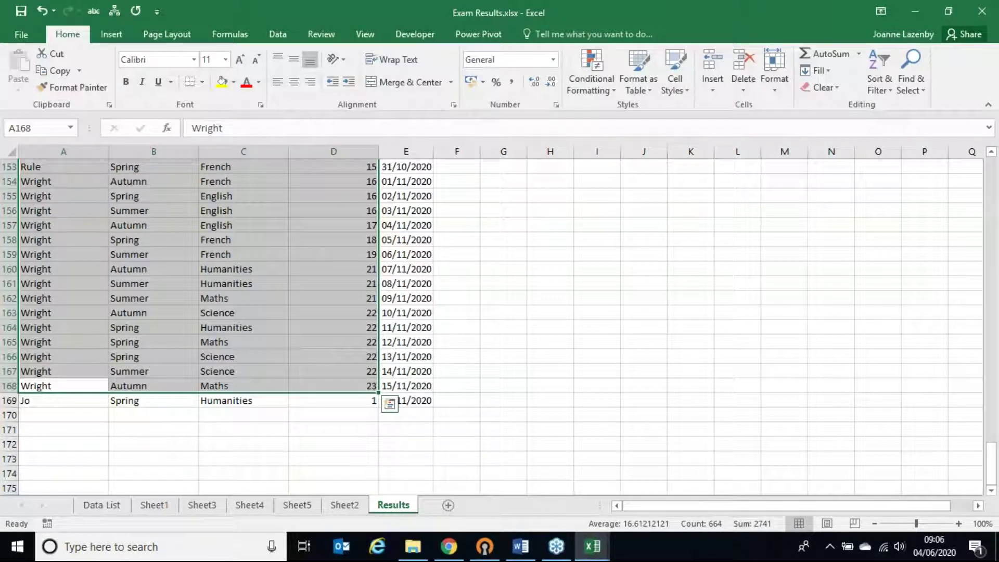
Change the data source of the PivotTable on Sheet2 to Results!$A$3:$E$169, including the Exam Date column and the new record
left_click(345, 505)
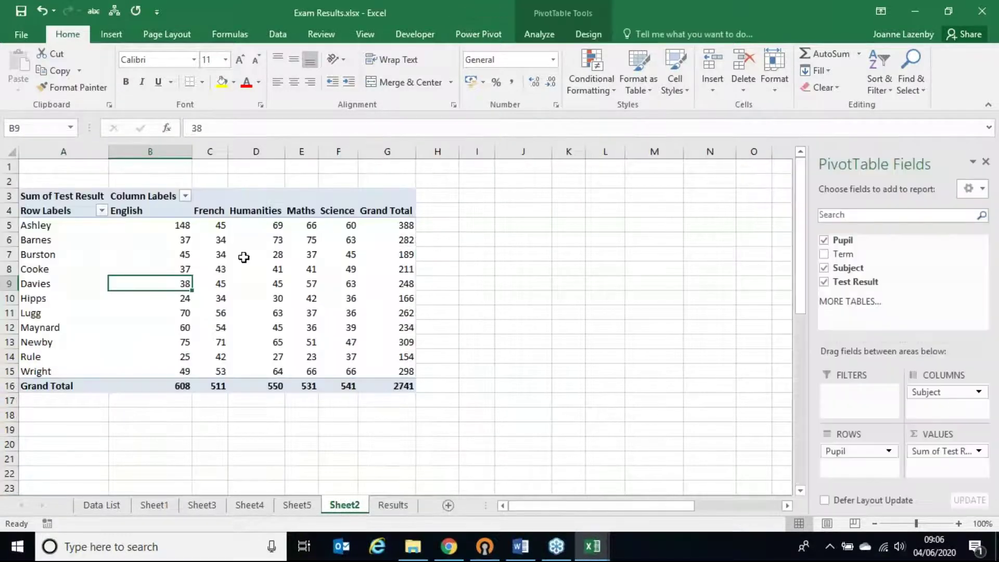
left_click(212, 282)
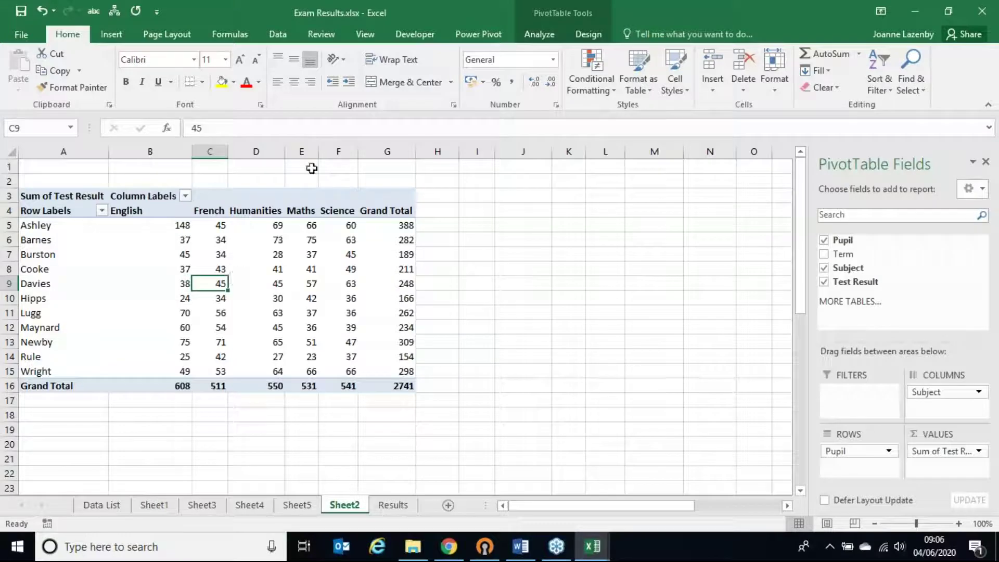
left_click(539, 34)
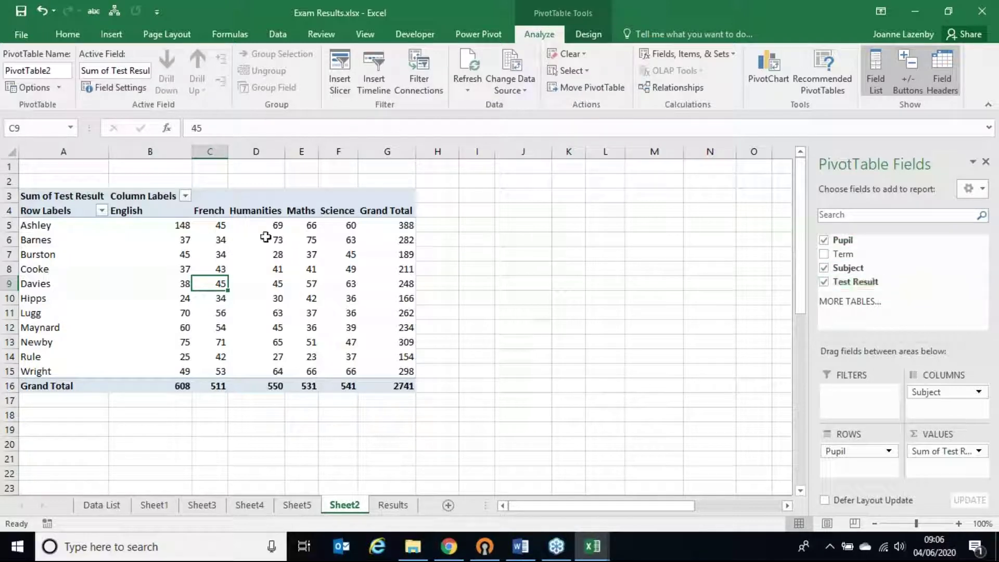
mouse_move(209, 282)
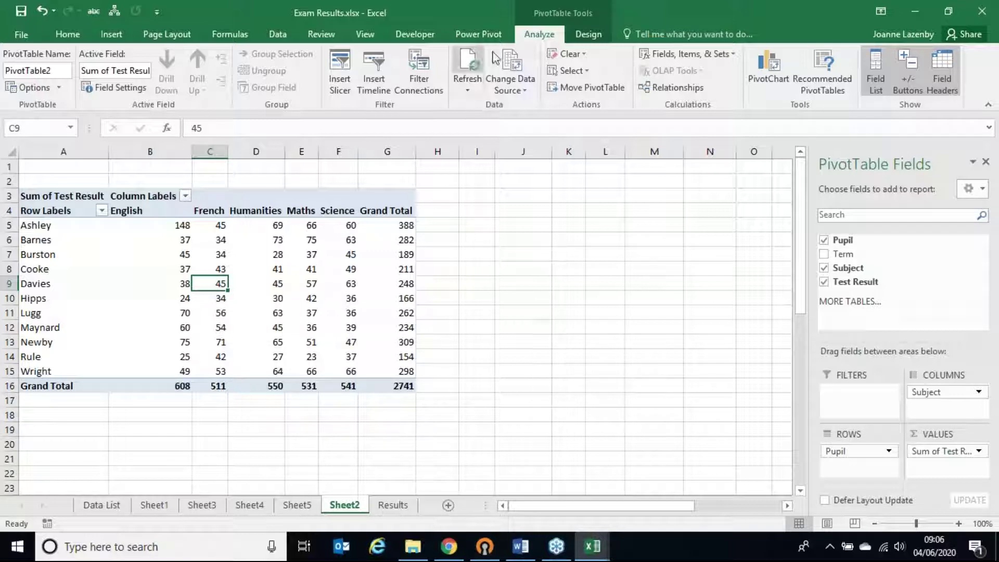
left_click(519, 56)
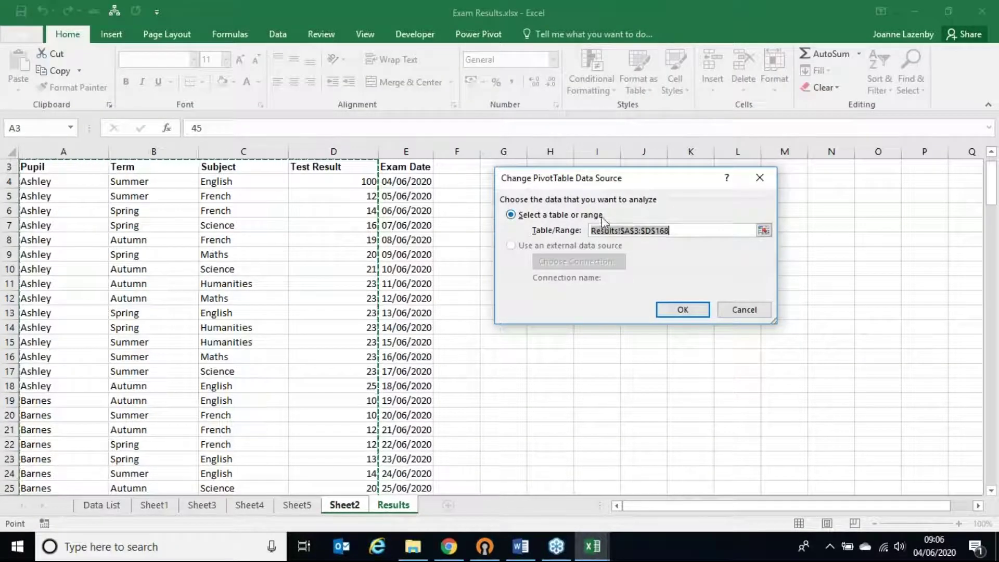
left_click(639, 231)
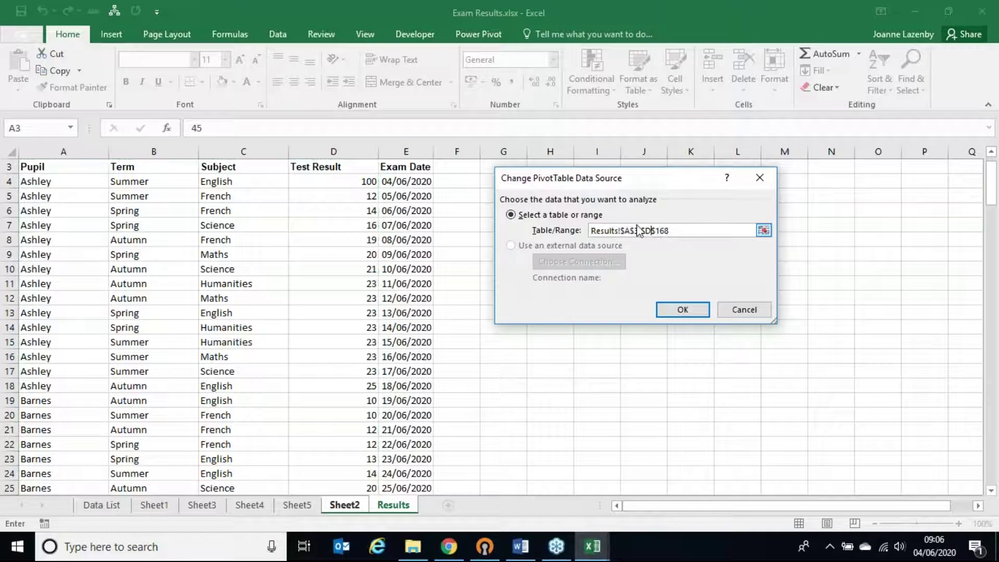
key("BackSpace")
type("e")
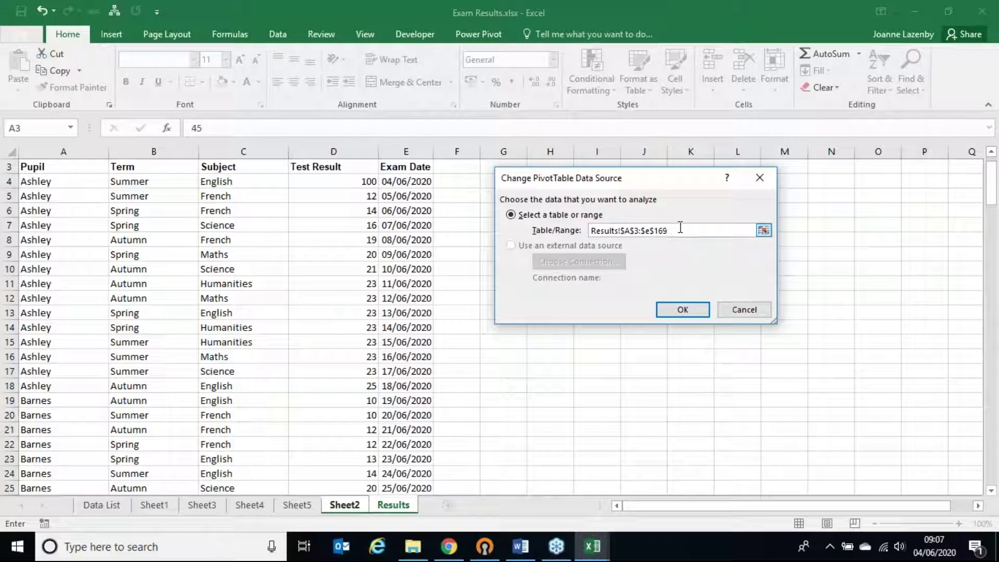
left_click(677, 310)
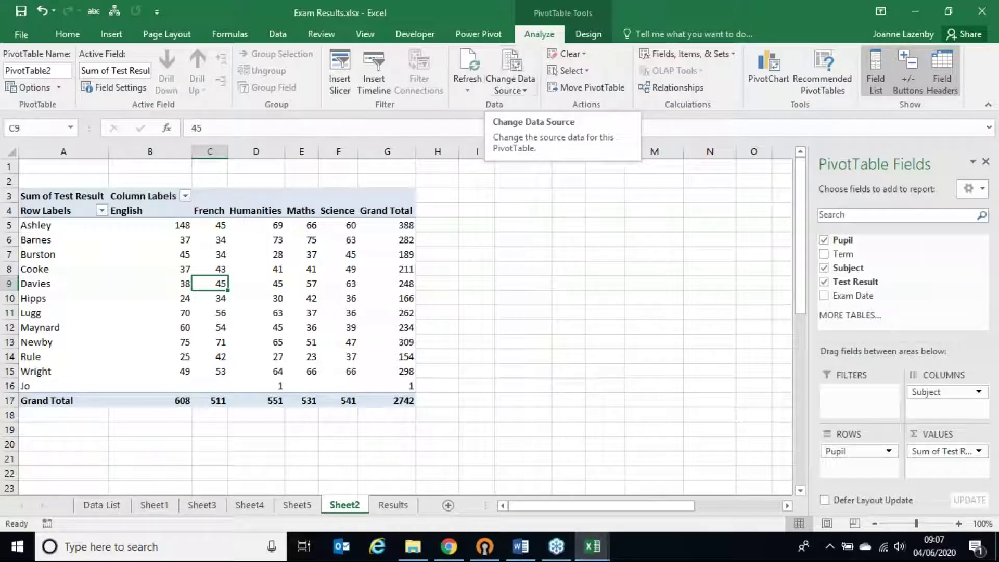
left_click(290, 315)
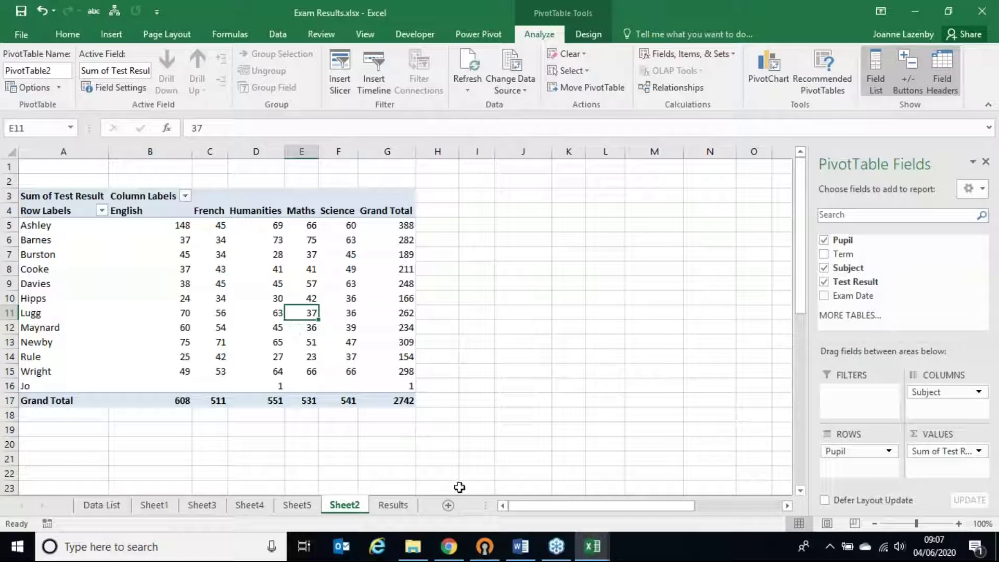
left_click(256, 342)
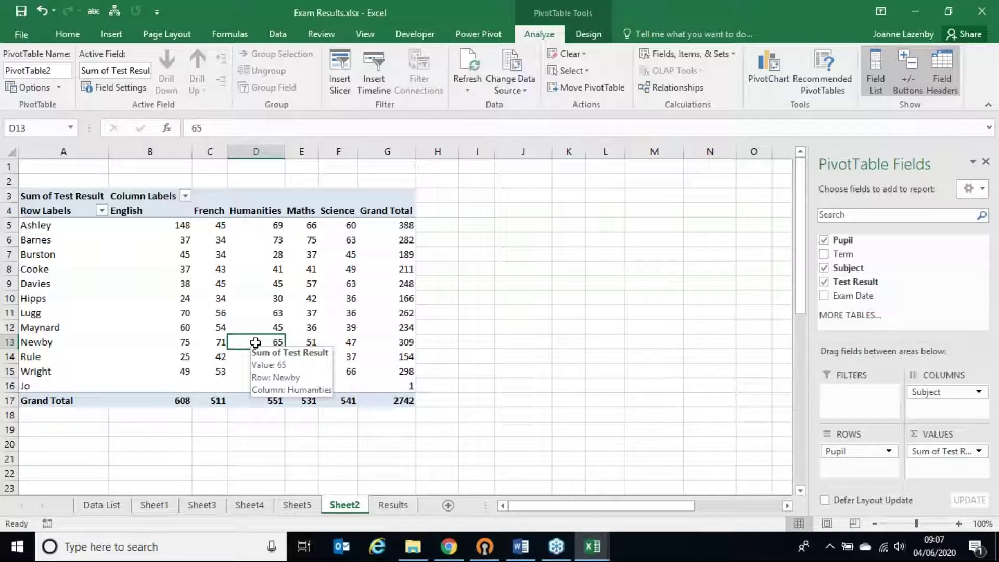
Switch to the Stock Report.xlsx workbook and examine its columns from Order ID to Date Discontinued and its records down to the last one
mouse_move(591, 547)
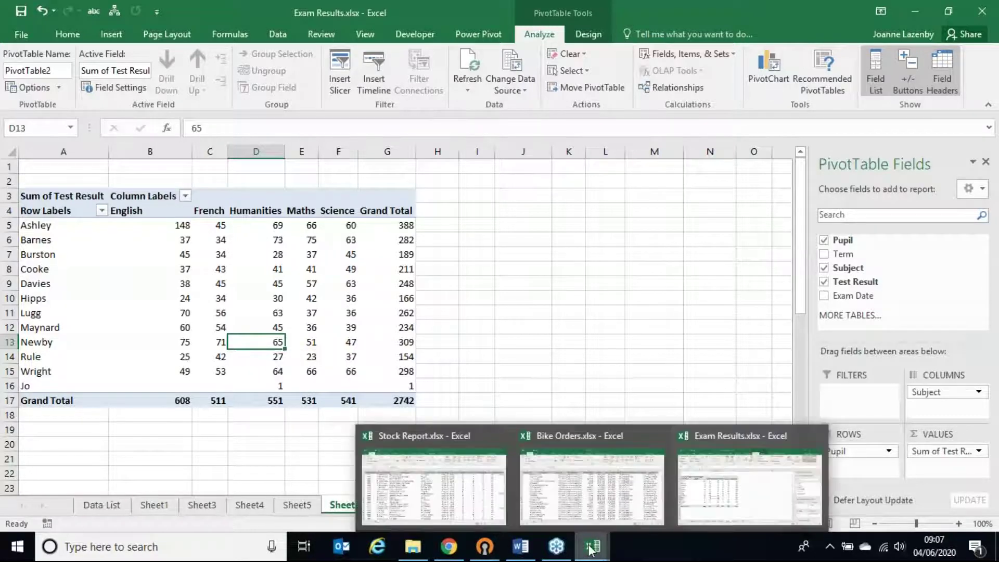
left_click(452, 505)
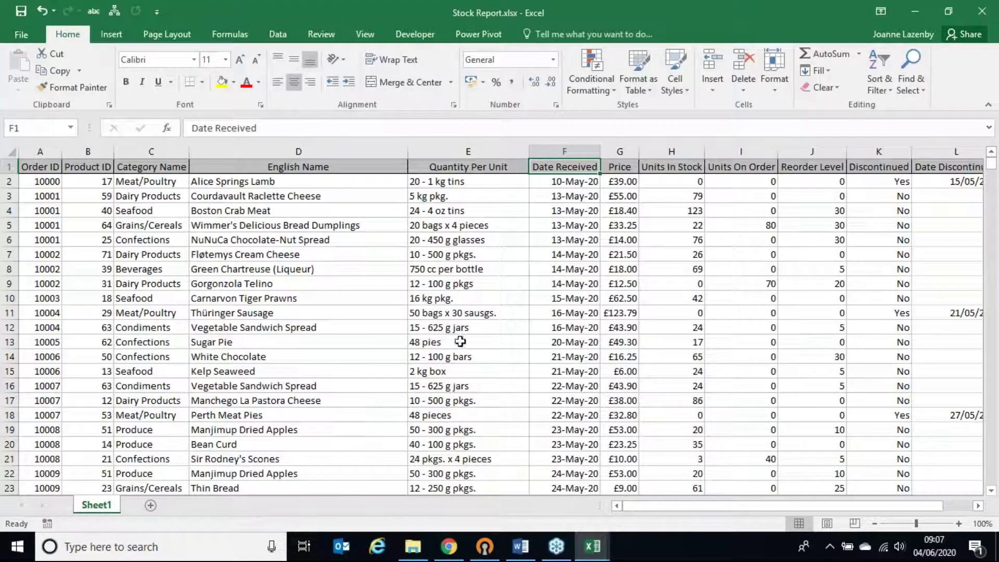
left_click(308, 314)
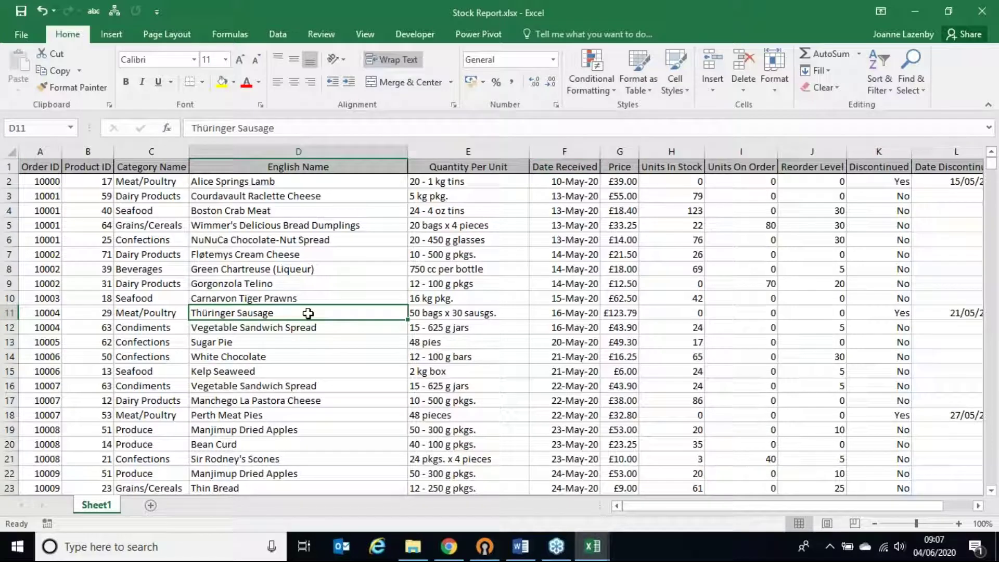
key("Right")
key("Right")
key("Right")
key("Right")
key("Right")
key("Right")
key("Right")
key("Right")
key("Right")
key("Right")
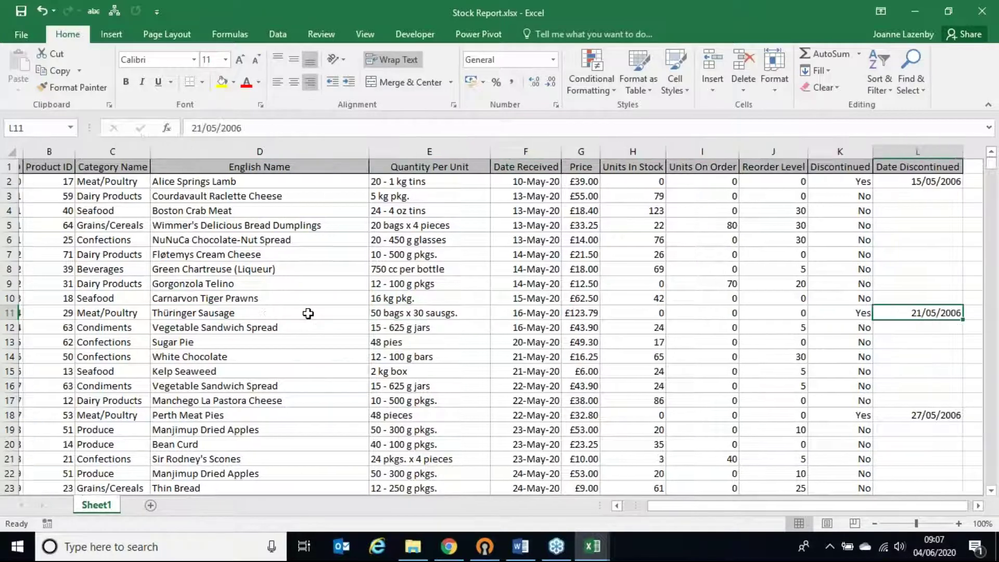
key("Left")
key("Left")
key("Left")
key("Left")
key("Left")
key("Left")
key("Left")
key("Left")
key("Left")
key("Left")
key("Left")
key("Left")
key("Left")
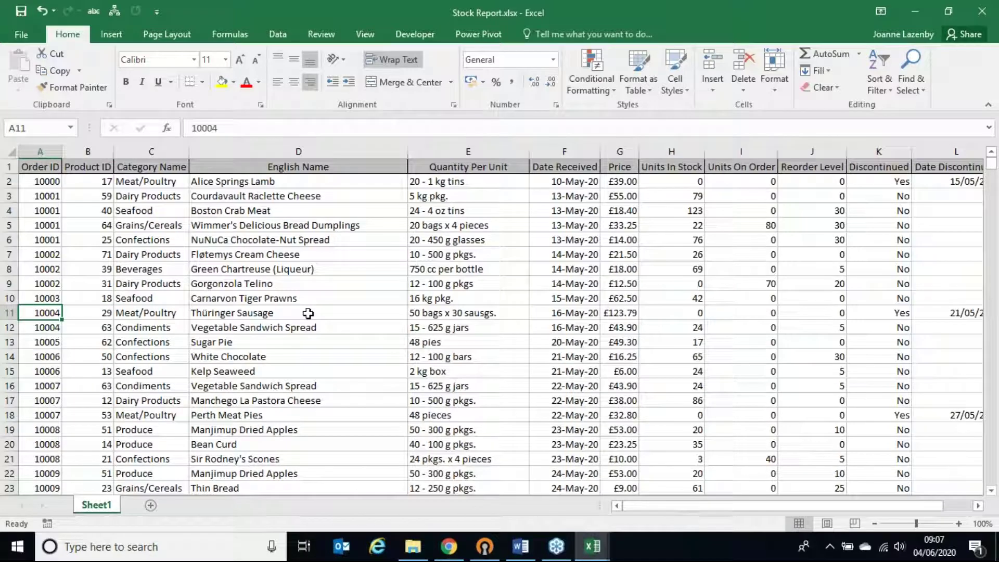
key("ctrl+Down")
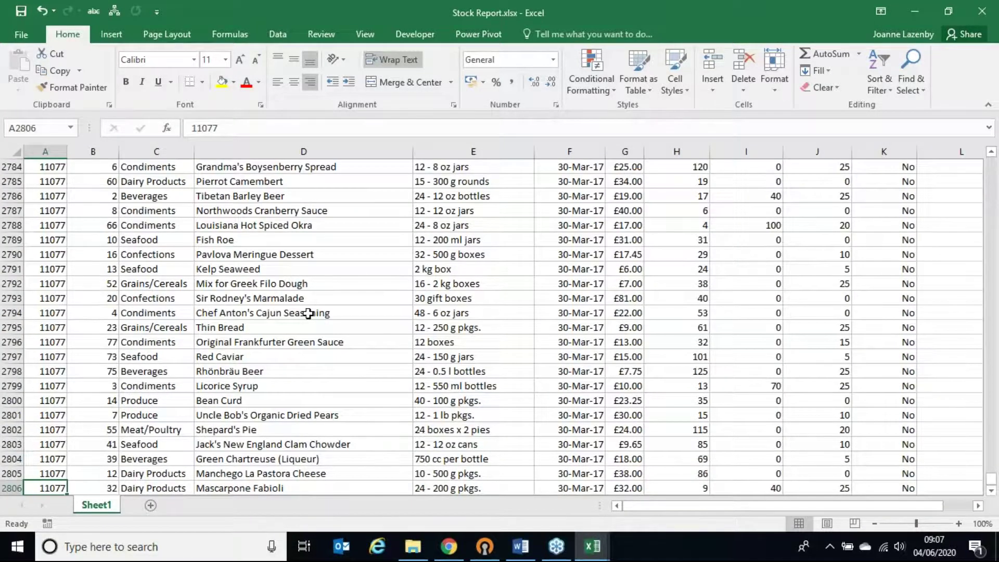
key("ctrl+Up")
Create a PivotTable from the stock data range Sheet1!$A$1:$L$2806 on a new worksheet
left_click(267, 312)
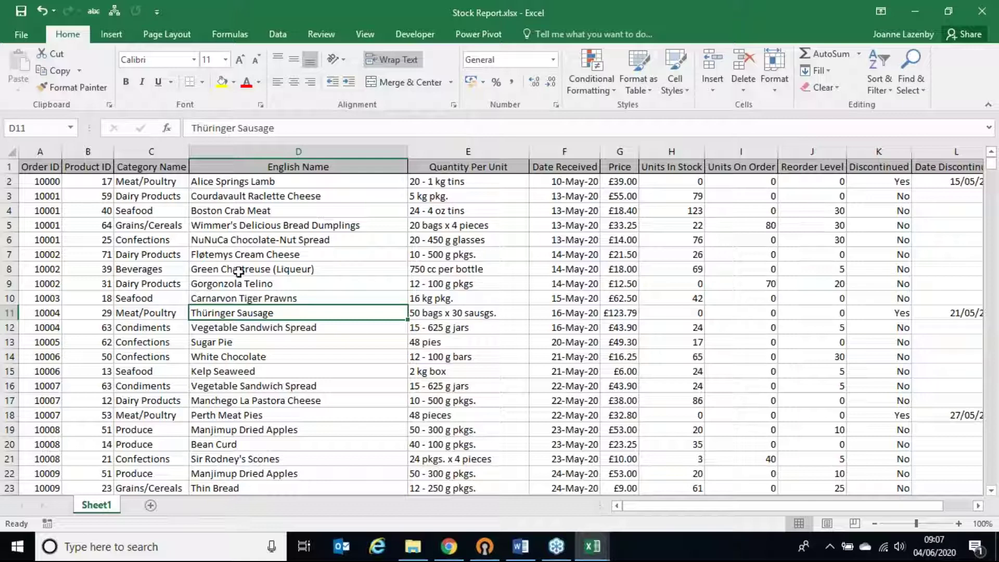
left_click(224, 253)
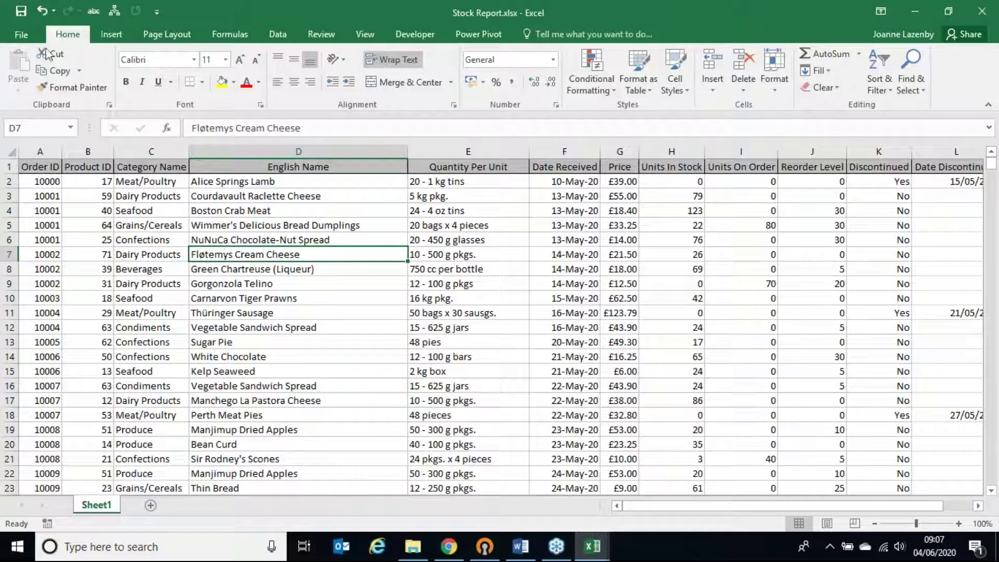
left_click(111, 36)
left_click(30, 64)
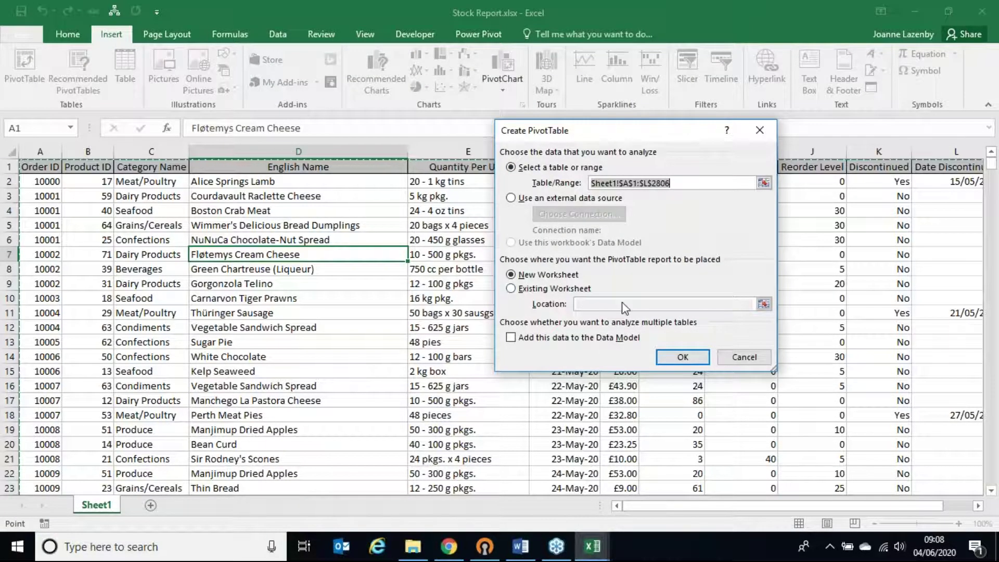
left_click(670, 359)
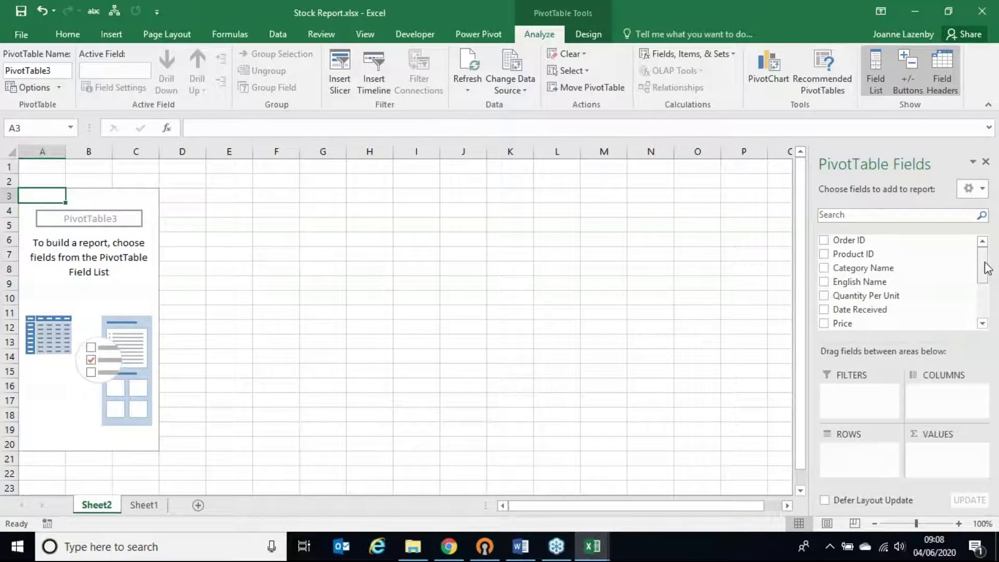
Lay out the PivotTable with Price as values, Category Name as rows and Discontinued as columns
left_click_drag(858, 323, 948, 457)
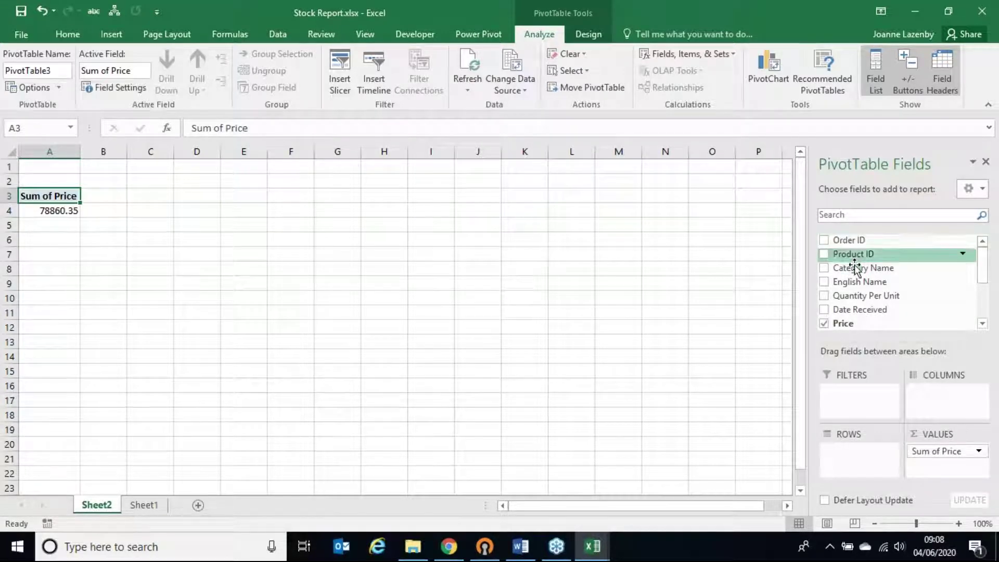
left_click_drag(856, 268, 854, 460)
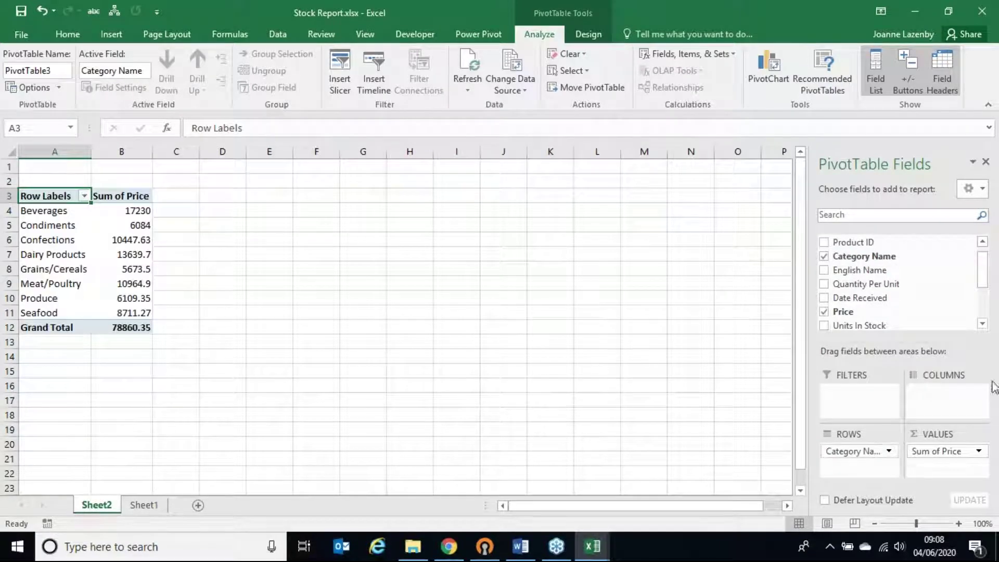
scroll(990, 299, "down", 3)
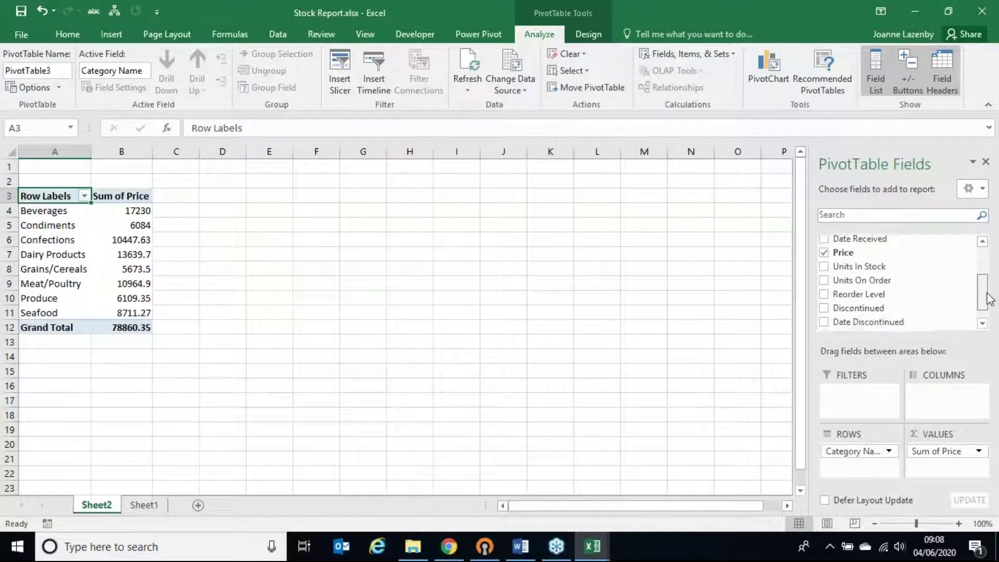
left_click_drag(857, 290, 941, 397)
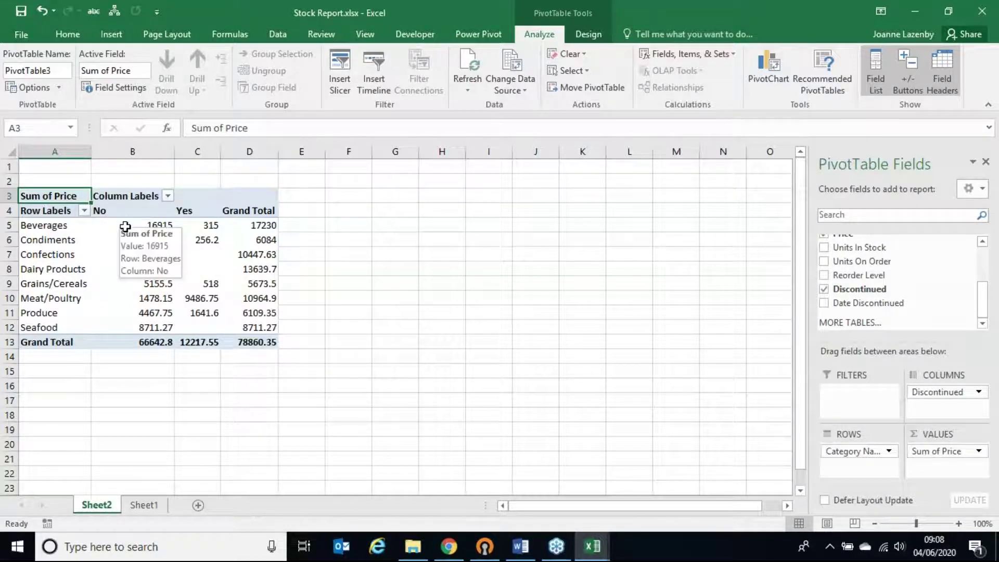
mouse_move(127, 224)
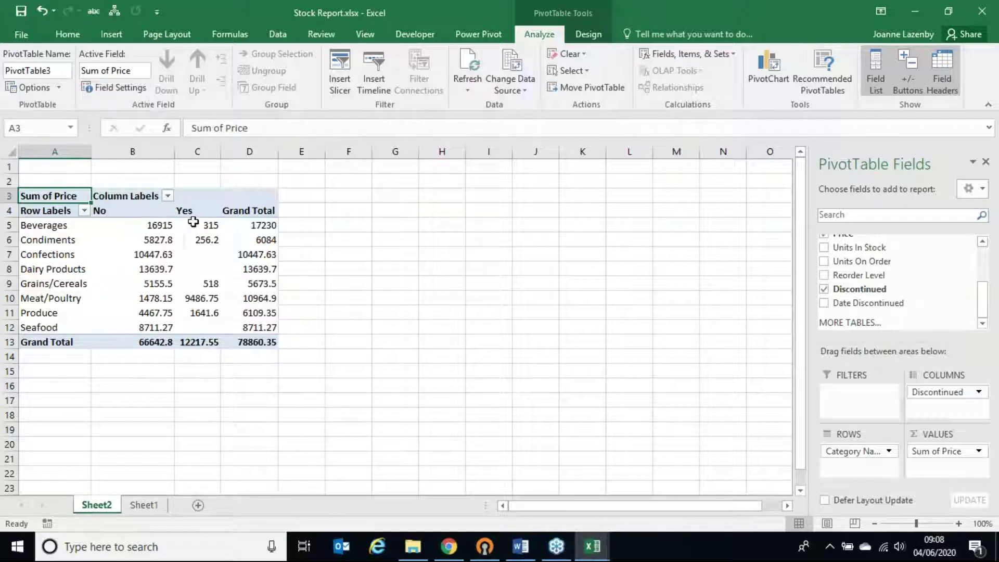
mouse_move(197, 222)
Summarize the Price value field by Average instead of Sum
left_click(978, 451)
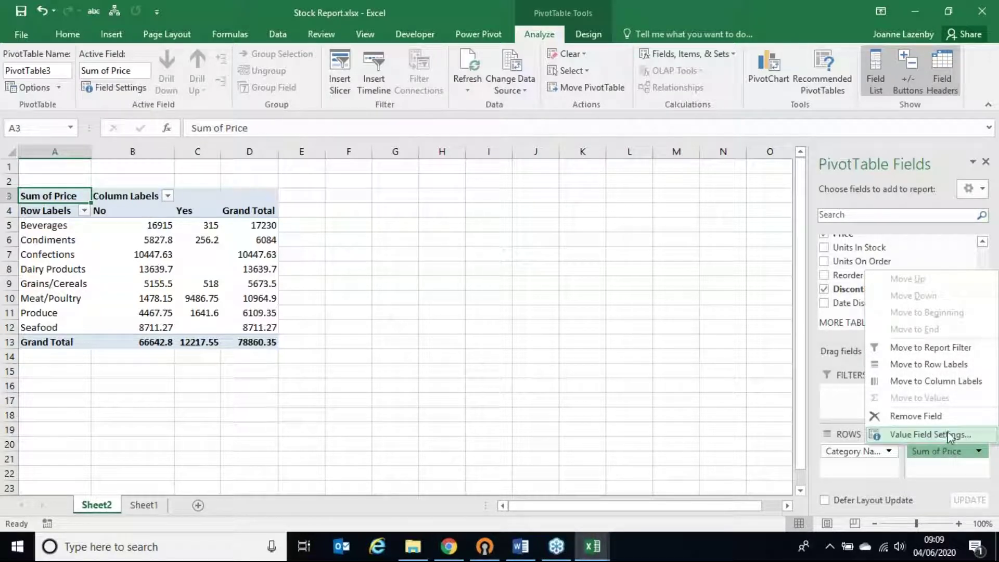
left_click(948, 436)
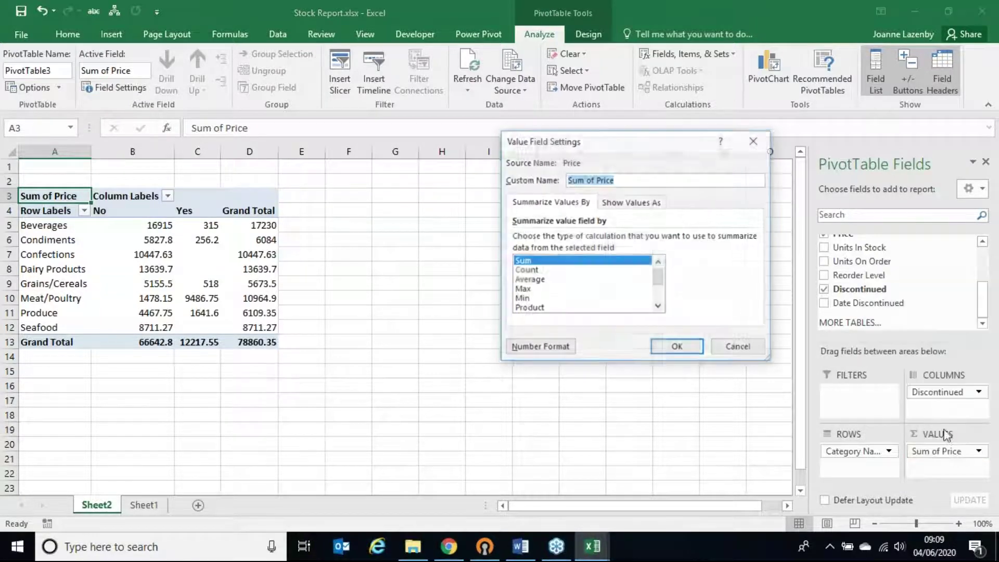
left_click(530, 280)
left_click(676, 347)
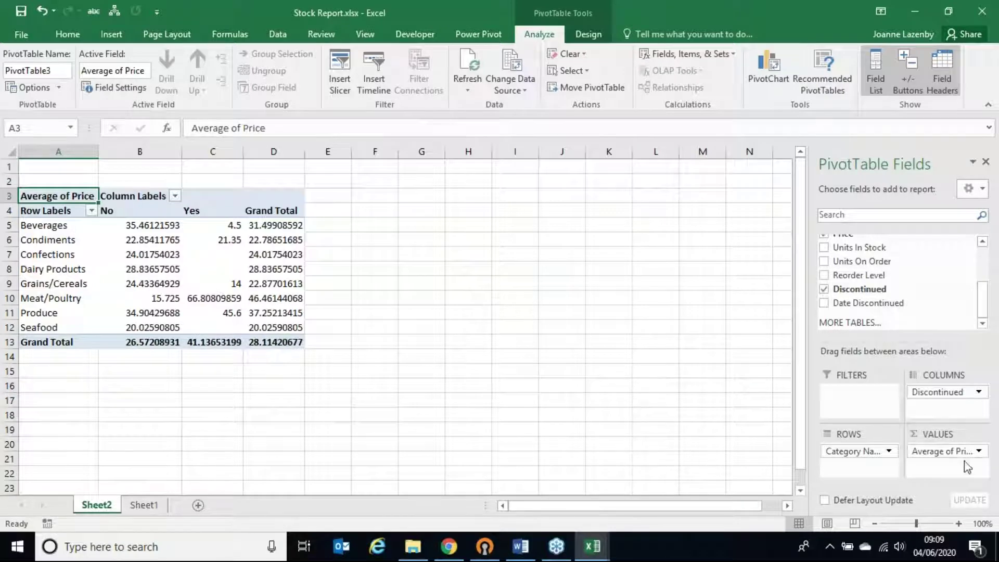
Summarize the Price value field by Count
left_click(978, 452)
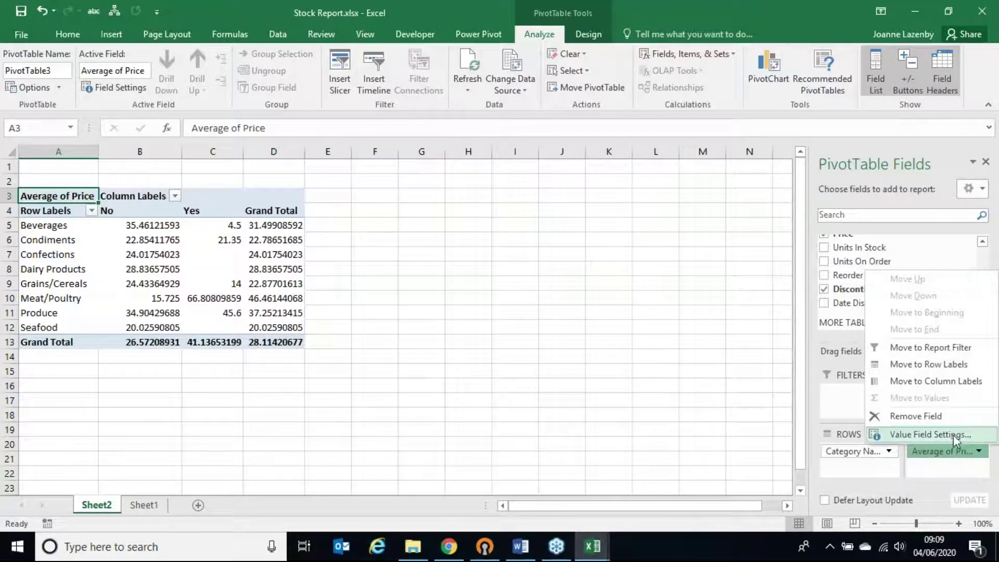
left_click(929, 435)
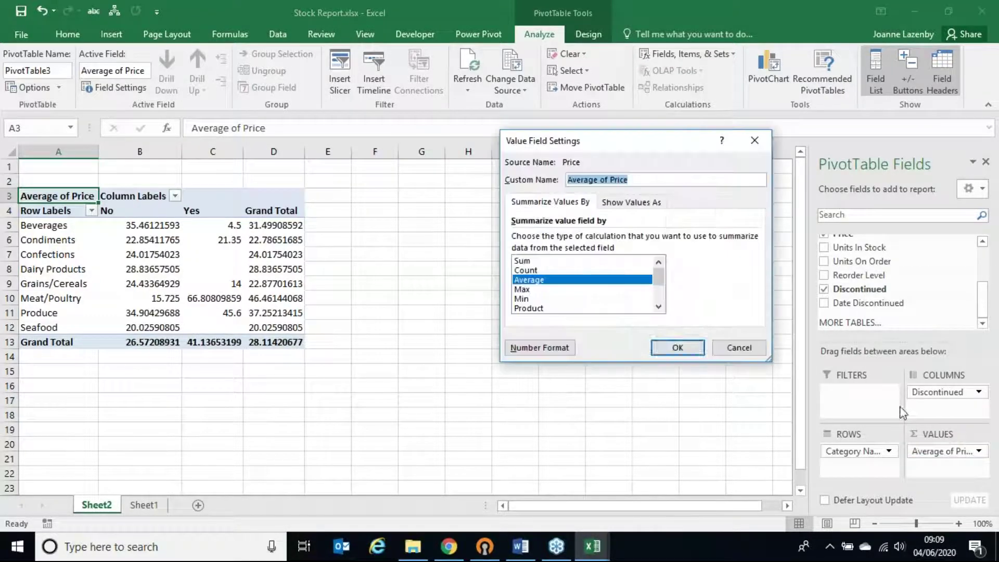
left_click(527, 271)
left_click(675, 347)
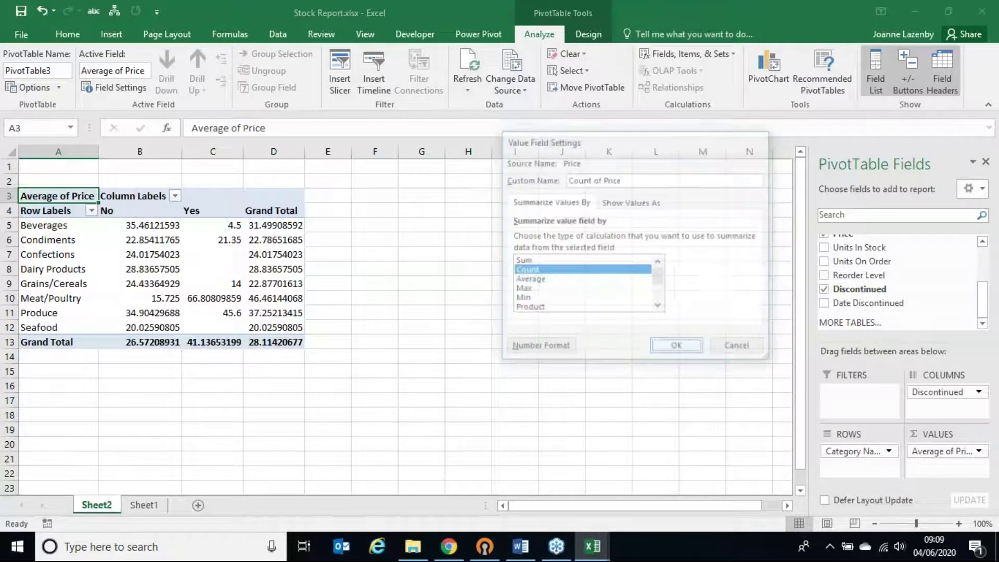
Set the Price value field back to being summarized by Sum
left_click(979, 452)
left_click(947, 437)
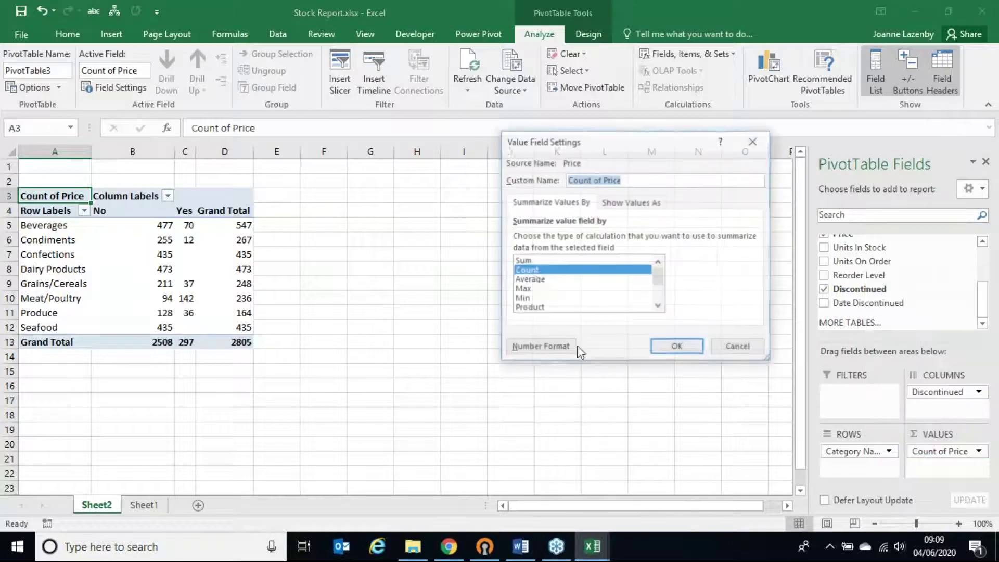
left_click(535, 262)
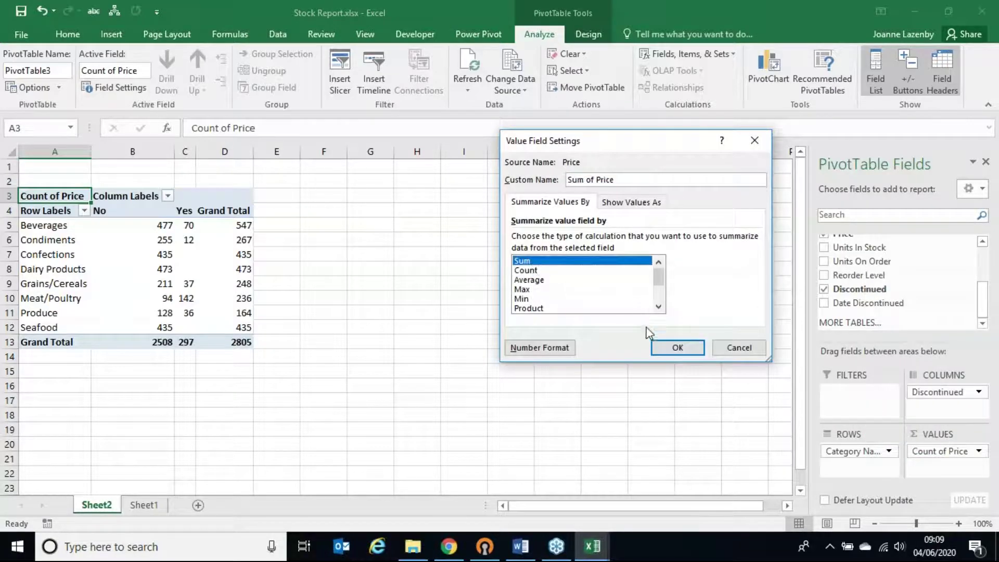
left_click(677, 347)
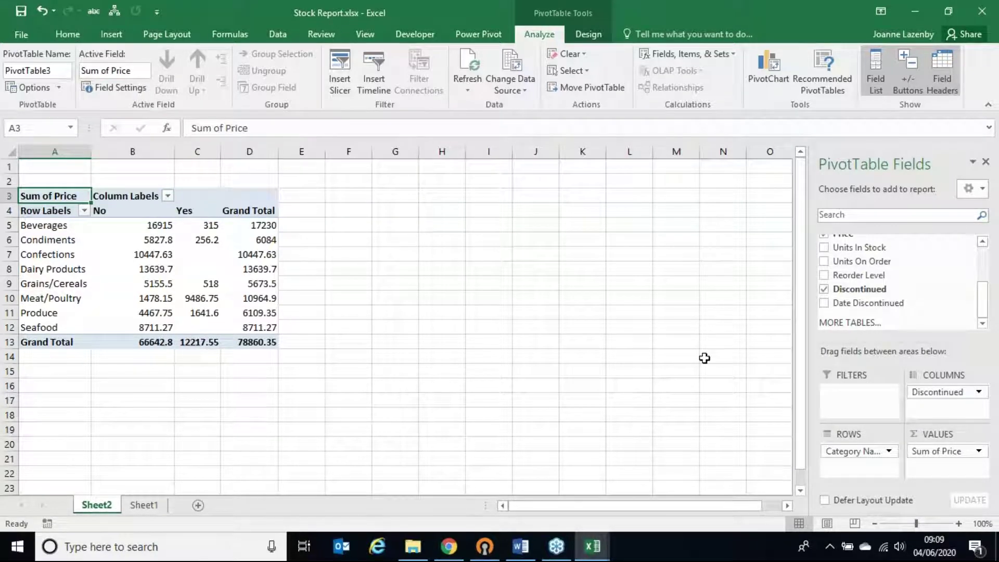
Format the Price value field's numbers as Currency with the £ symbol and two decimal places
left_click(977, 451)
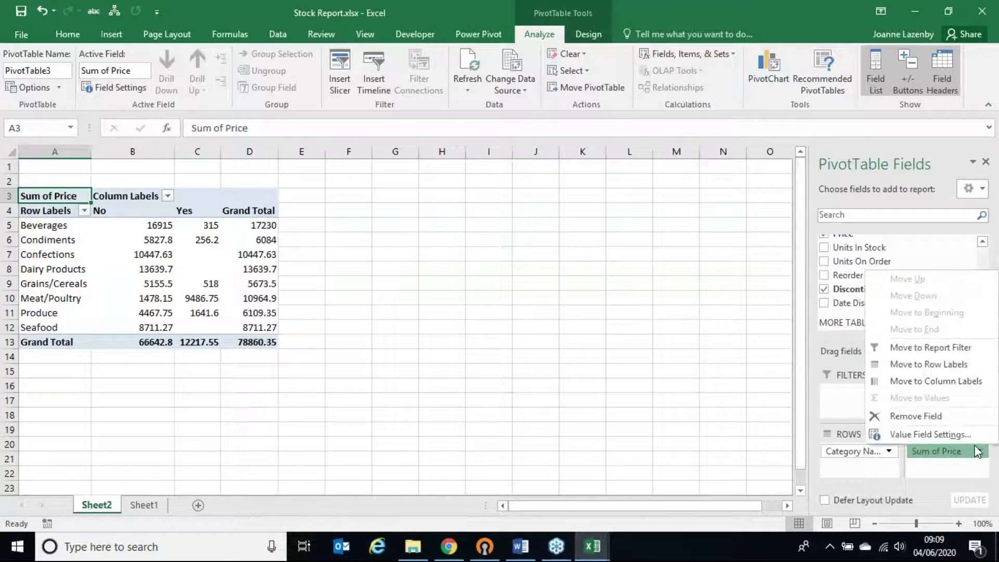
left_click(917, 435)
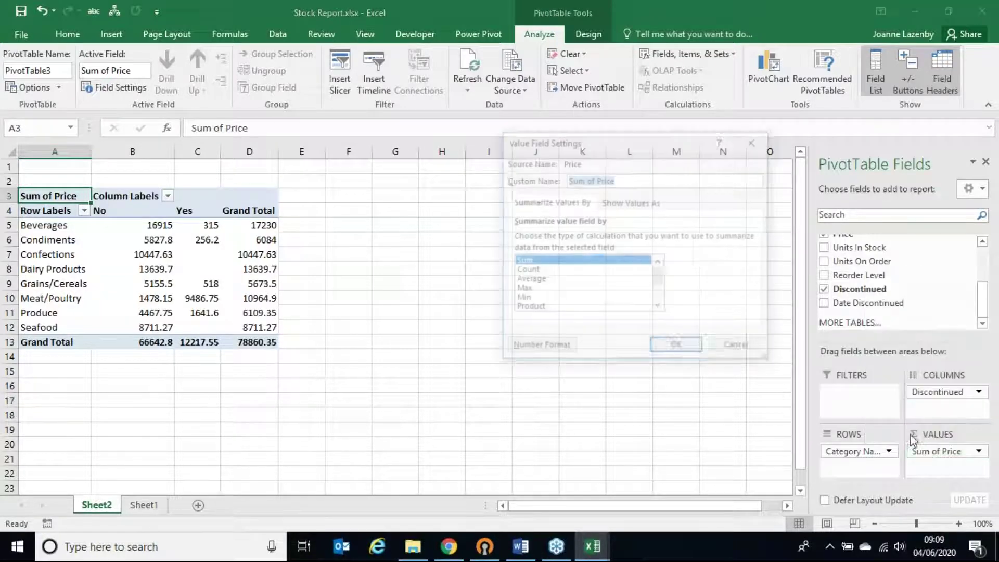
left_click(535, 349)
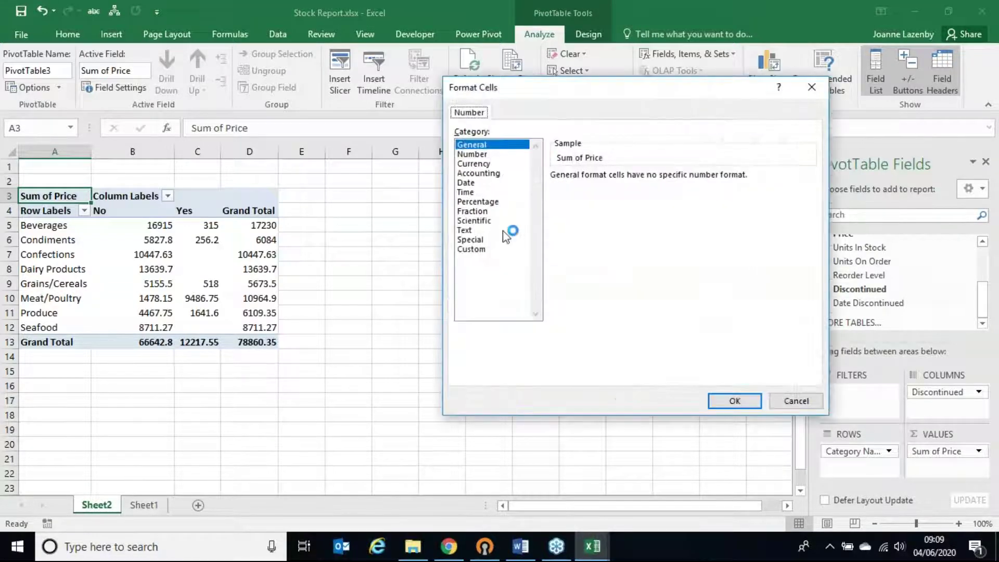
left_click(487, 163)
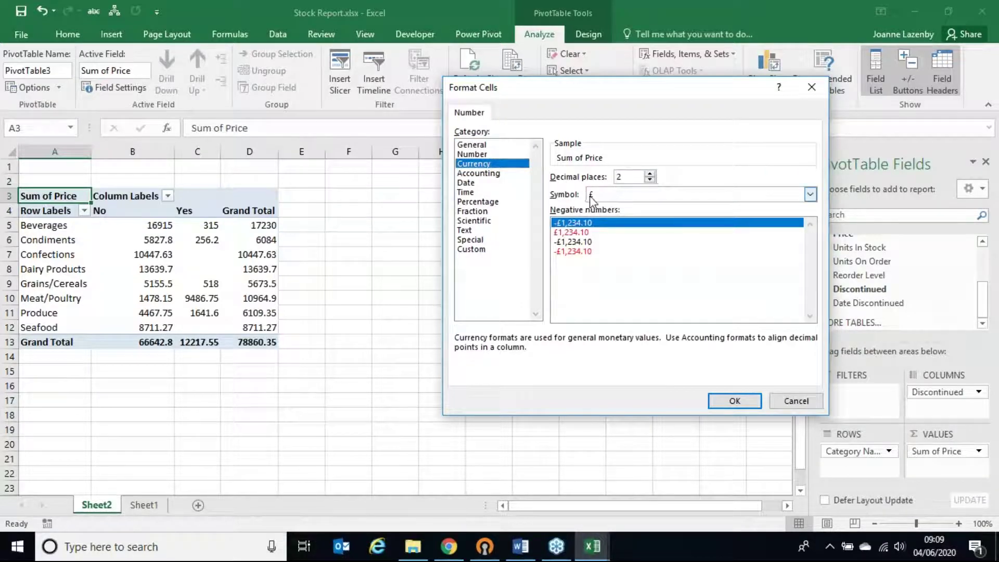
left_click(734, 403)
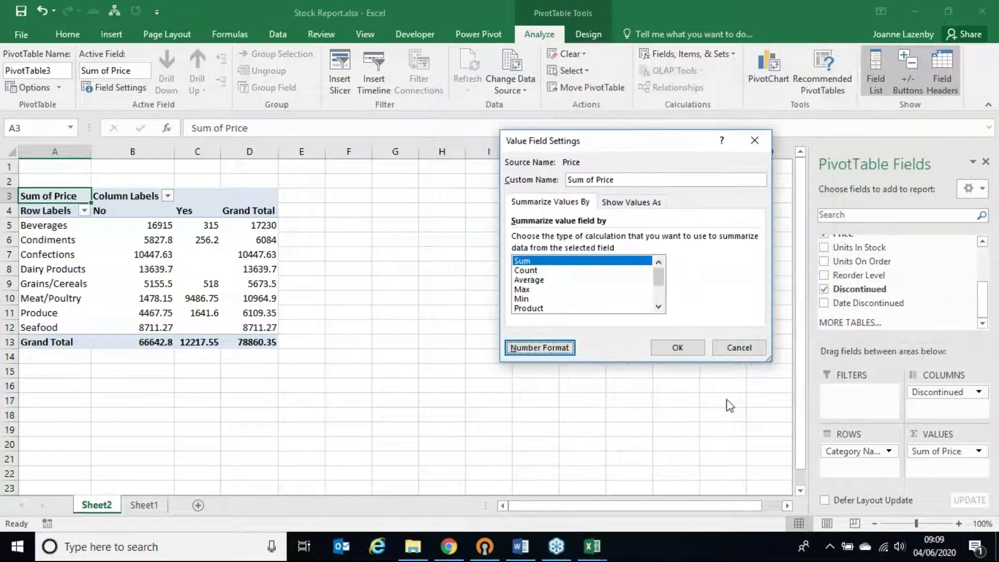
left_click(676, 350)
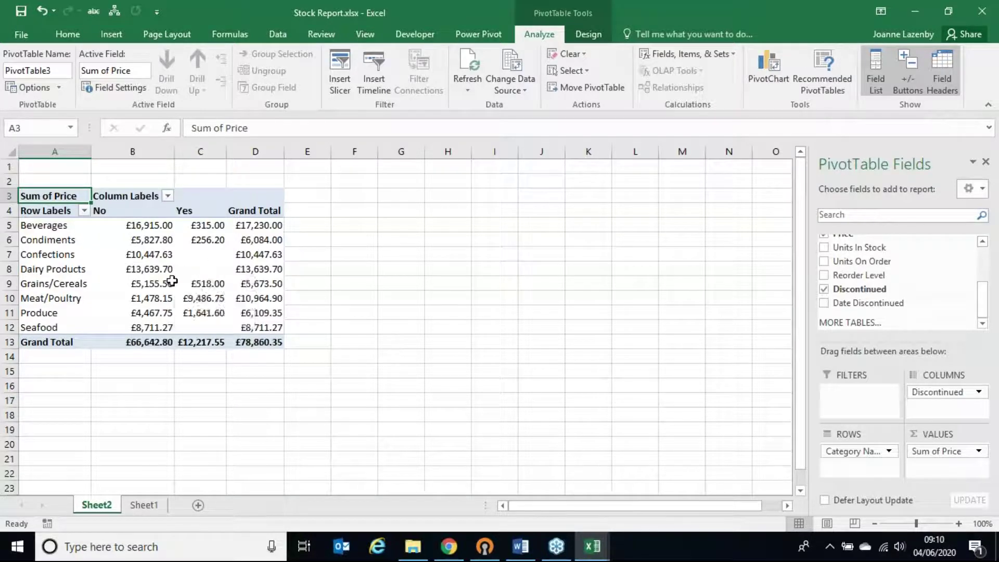
Examine the summed prices of the non-discontinued products by category and their grand total
mouse_move(164, 289)
mouse_move(111, 343)
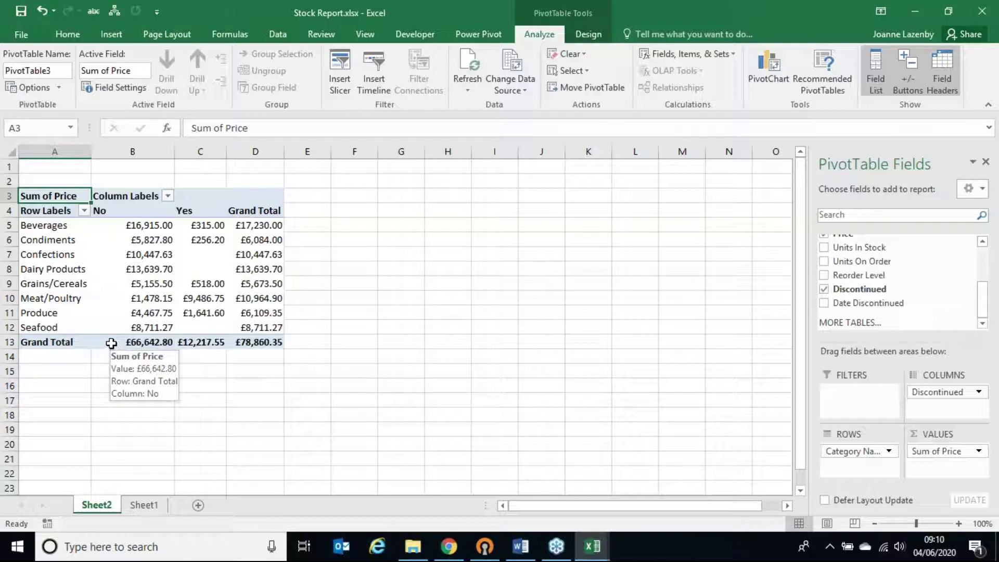
mouse_move(113, 225)
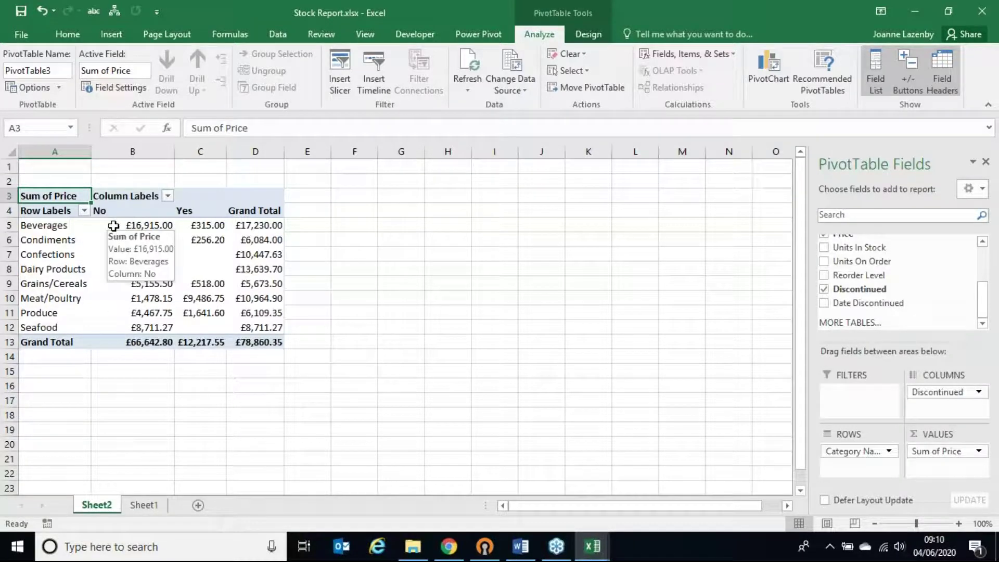
left_click(135, 225)
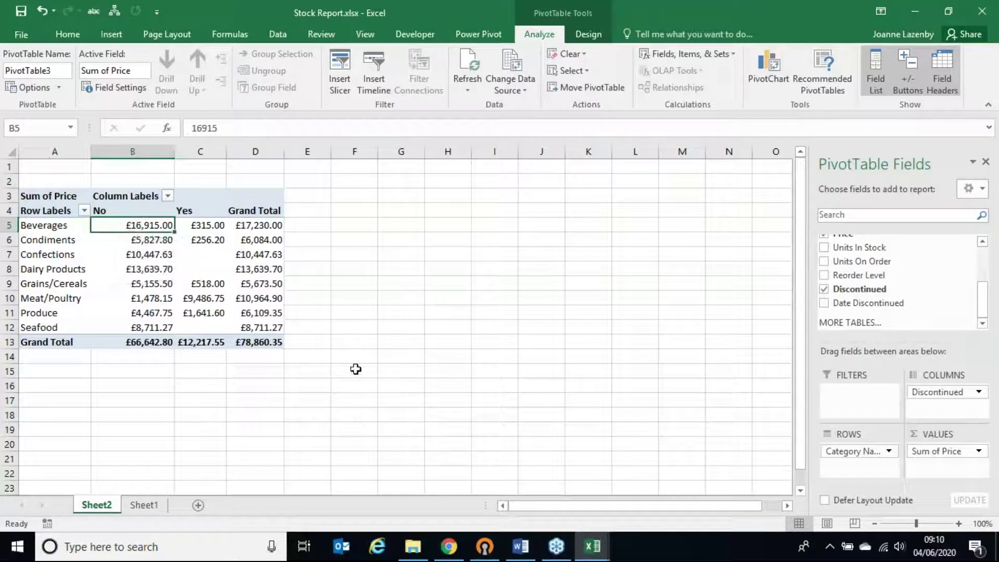
left_click(110, 343)
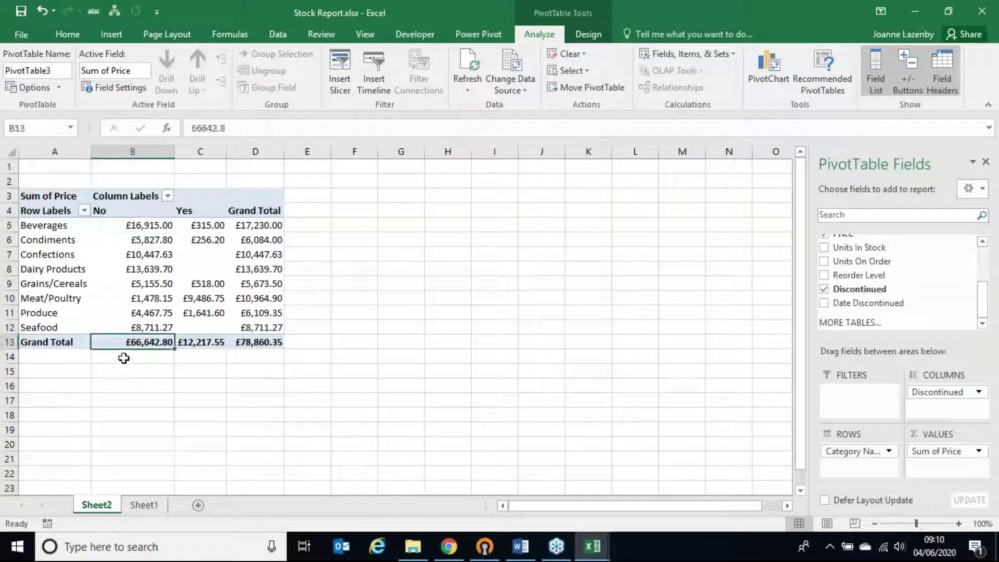
left_click(115, 238)
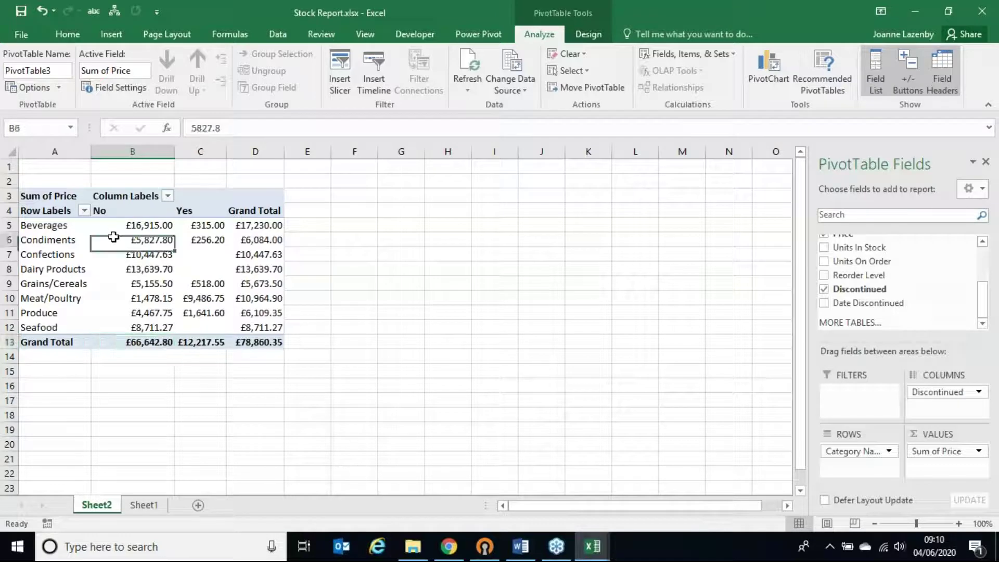
left_click(114, 342)
key("Up")
key("Up")
key("Up")
key("Up")
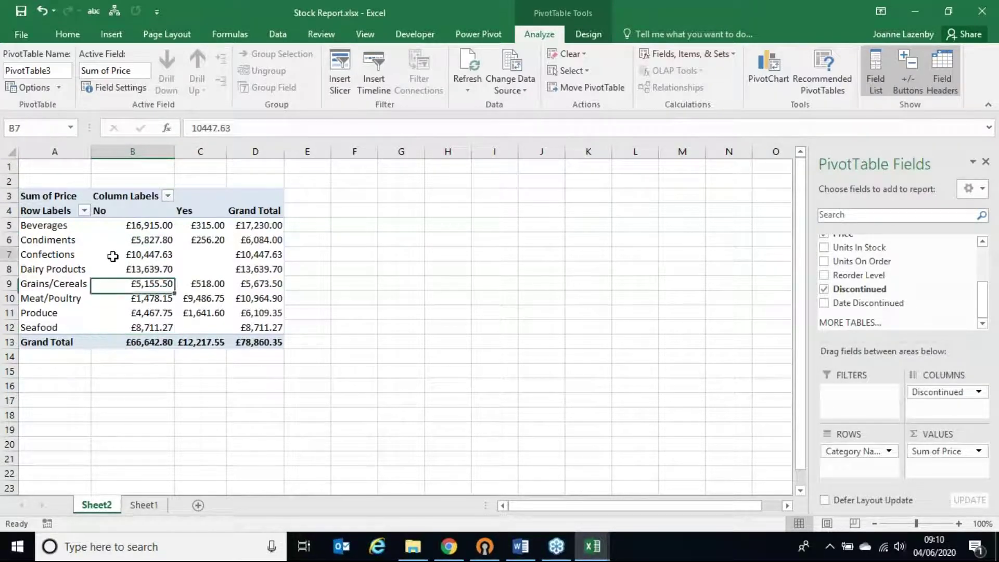
left_click(113, 256)
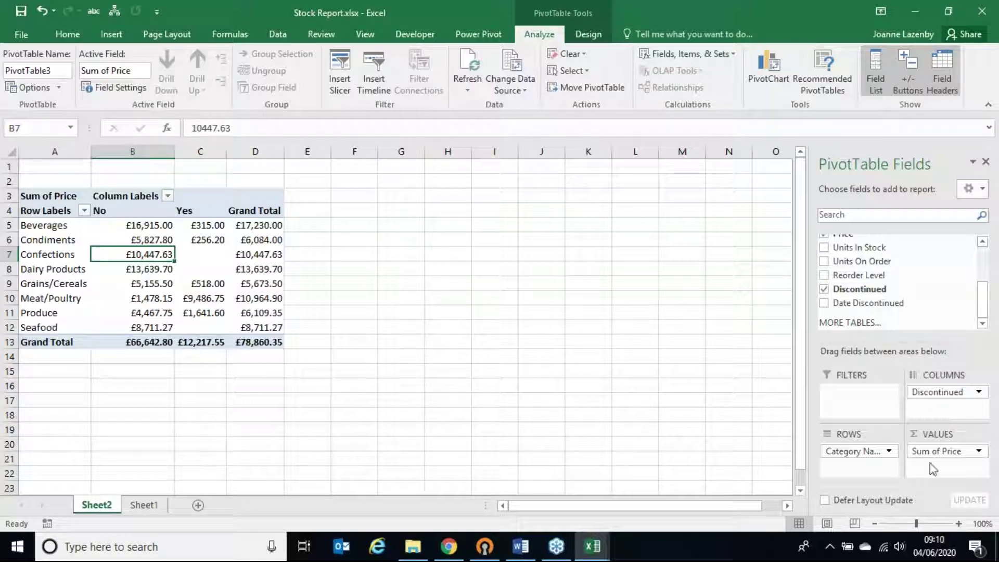
Show the Price values as % of Grand Total and check the non-discontinued column's percentages
left_click(978, 451)
left_click(942, 435)
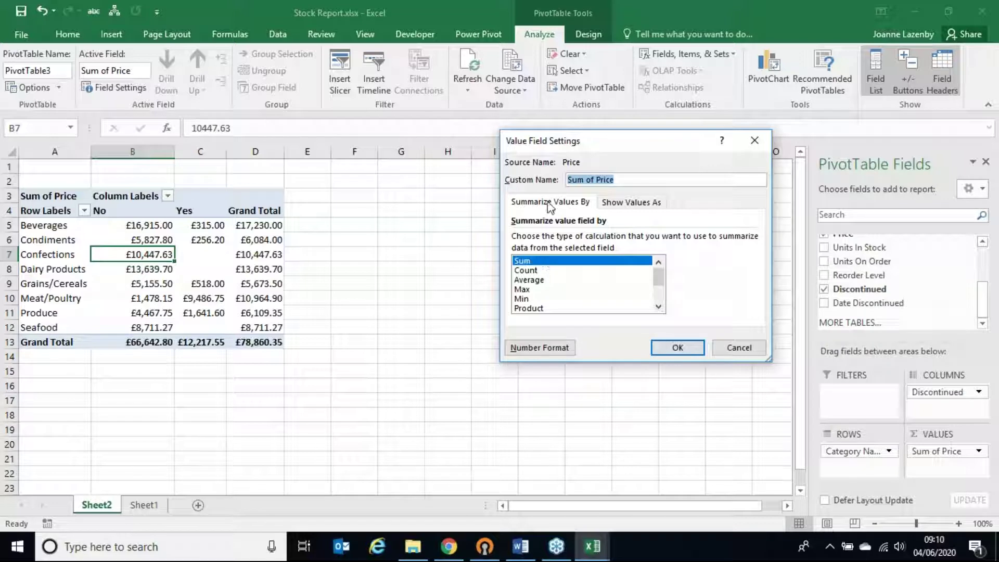
left_click(624, 203)
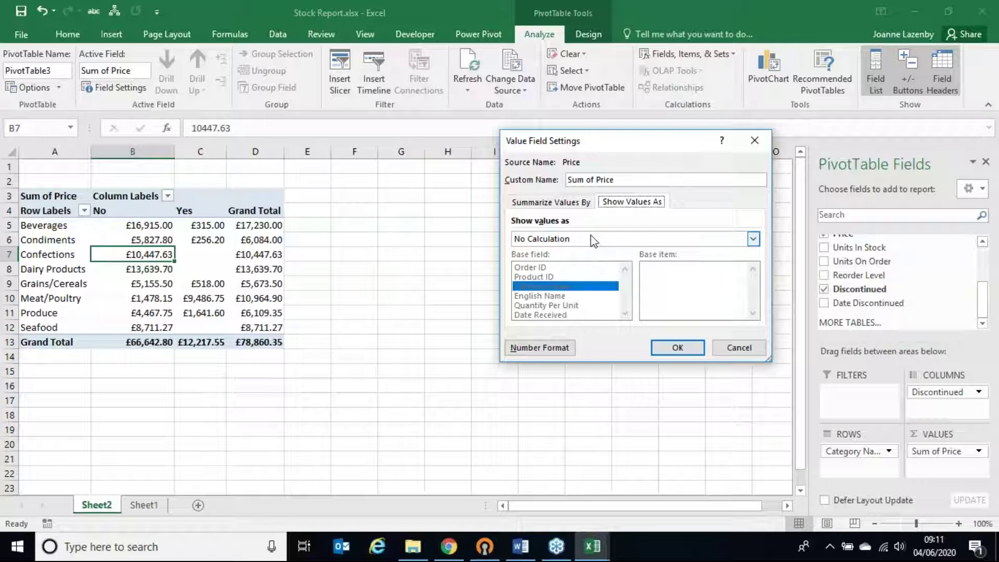
left_click(752, 239)
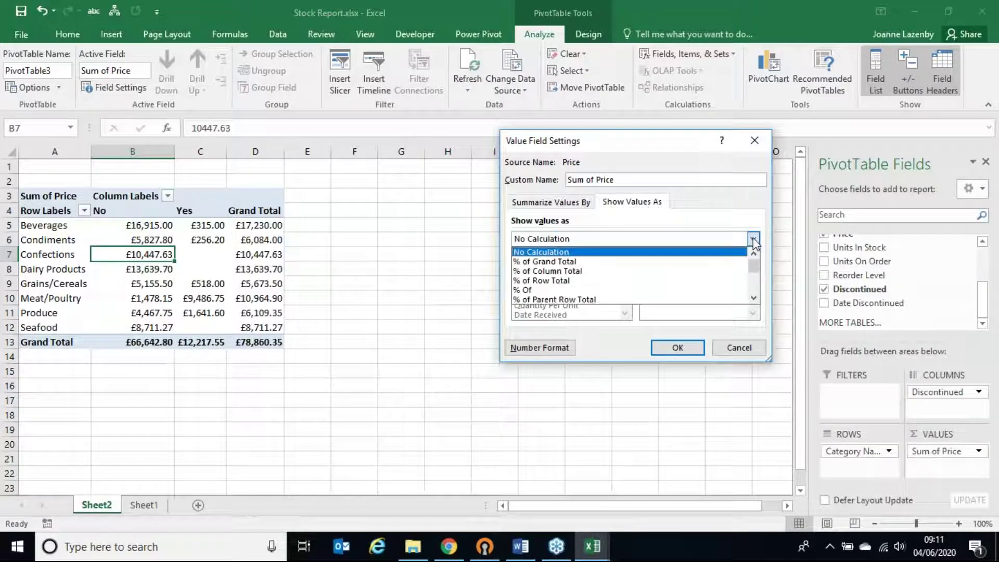
left_click(537, 262)
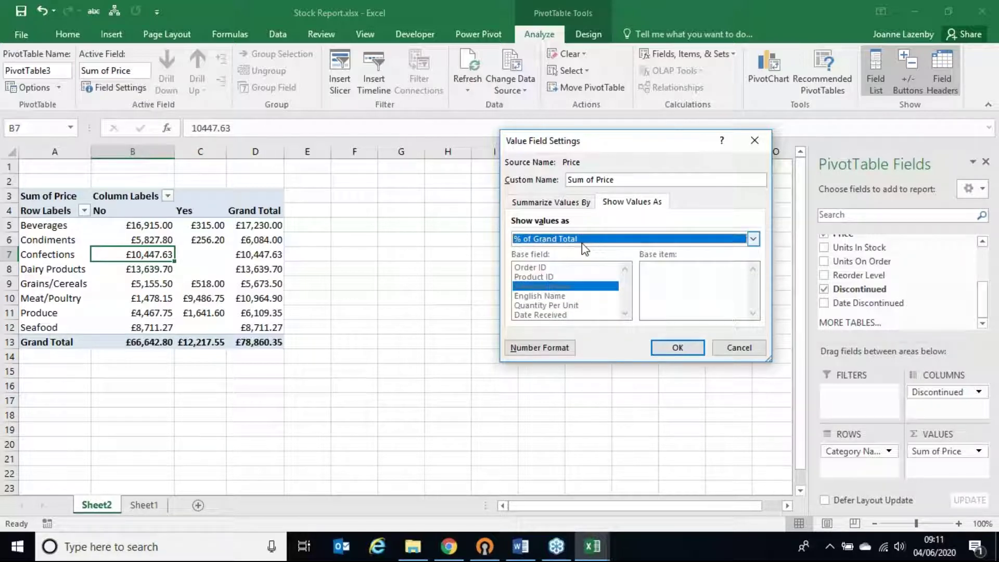
left_click(678, 349)
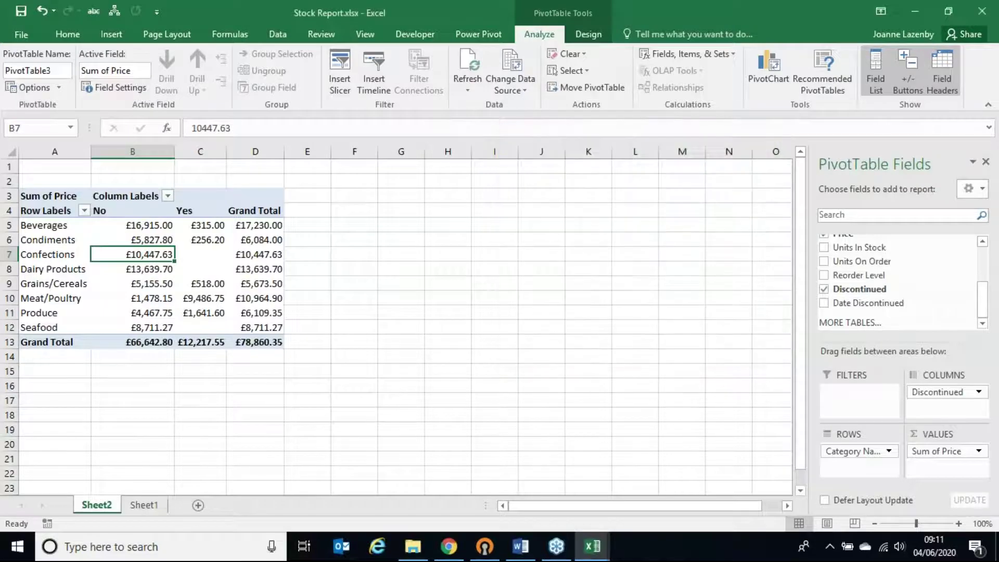
left_click(108, 225)
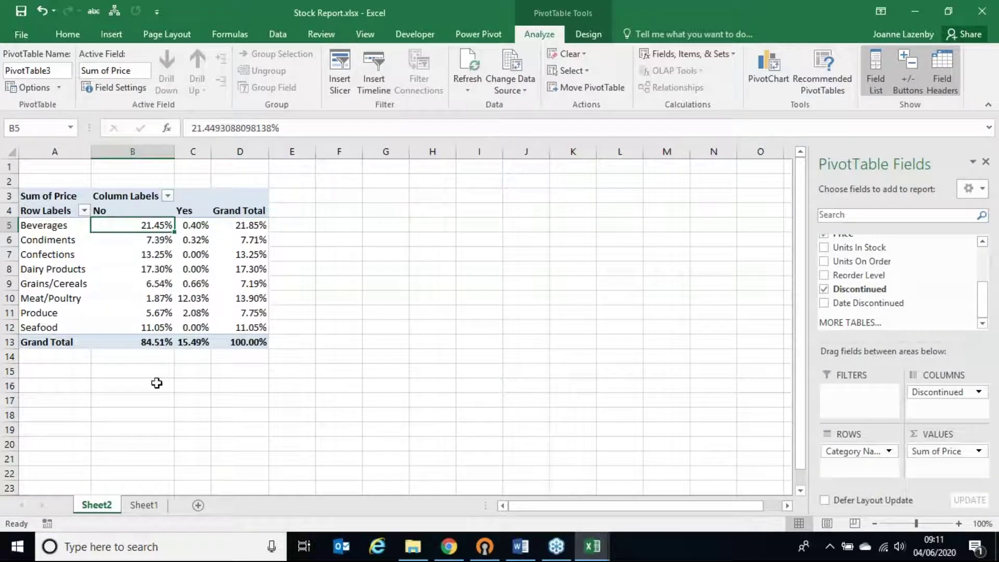
left_click(109, 346)
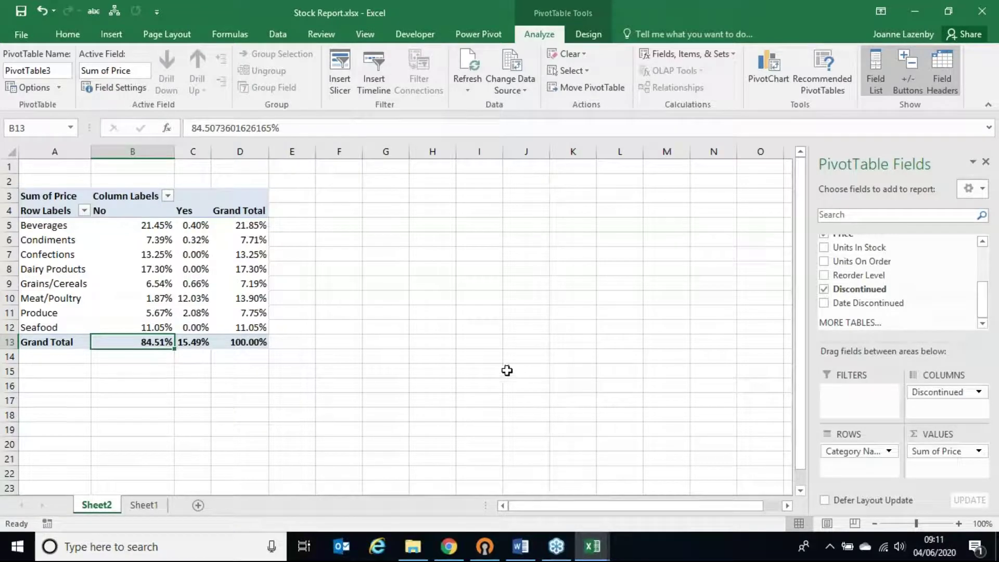
mouse_move(259, 319)
Show the summed Price values as % of Column Total
left_click(978, 451)
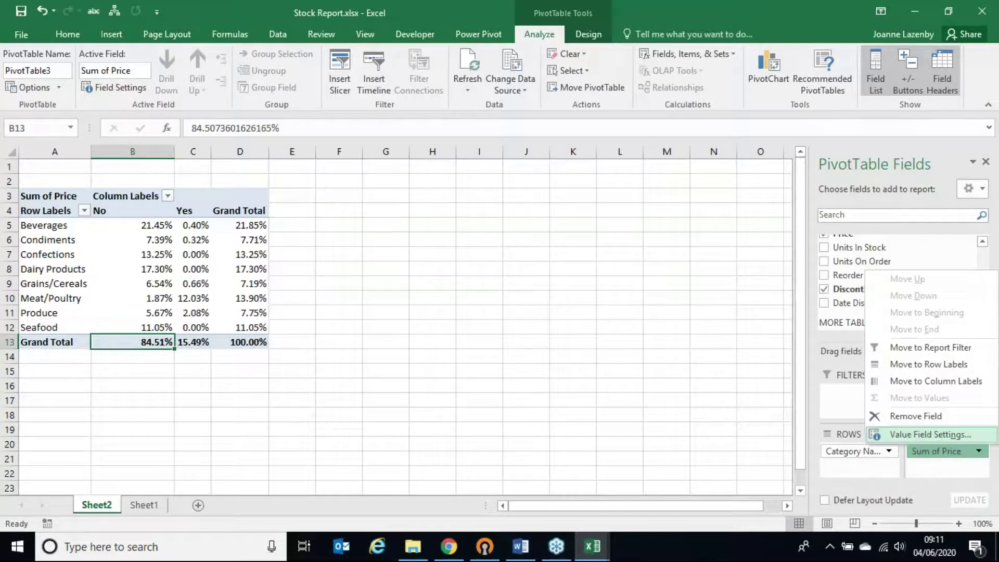
left_click(930, 434)
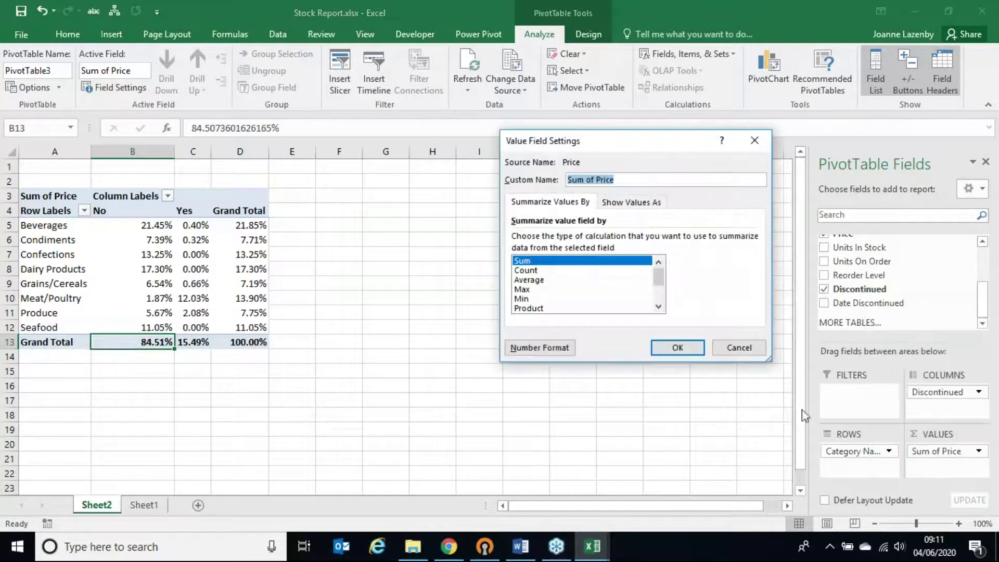
left_click(626, 203)
left_click(592, 240)
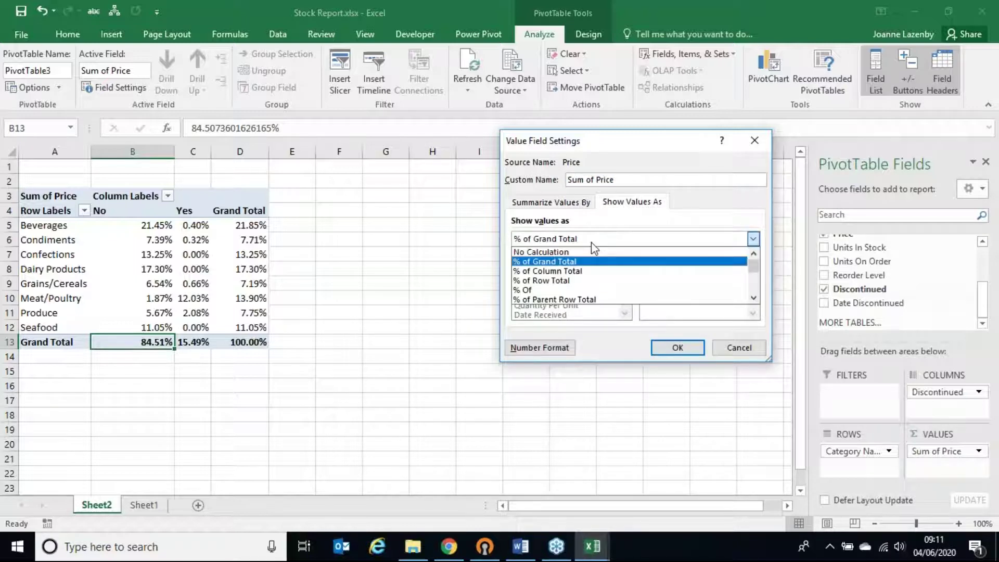
left_click(585, 271)
left_click(686, 353)
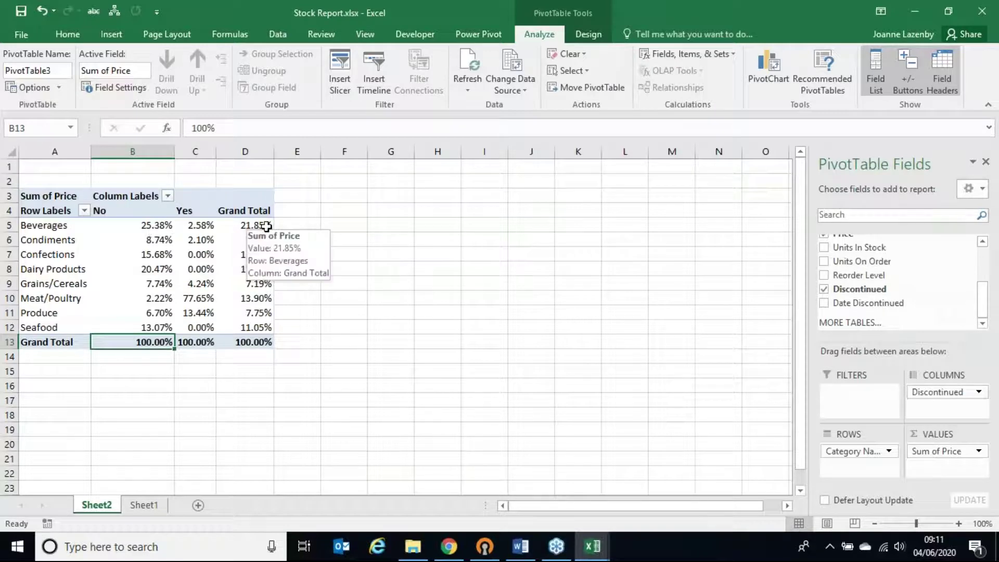
Return the Price value field to plain sums by showing its values with No Calculation
left_click(977, 452)
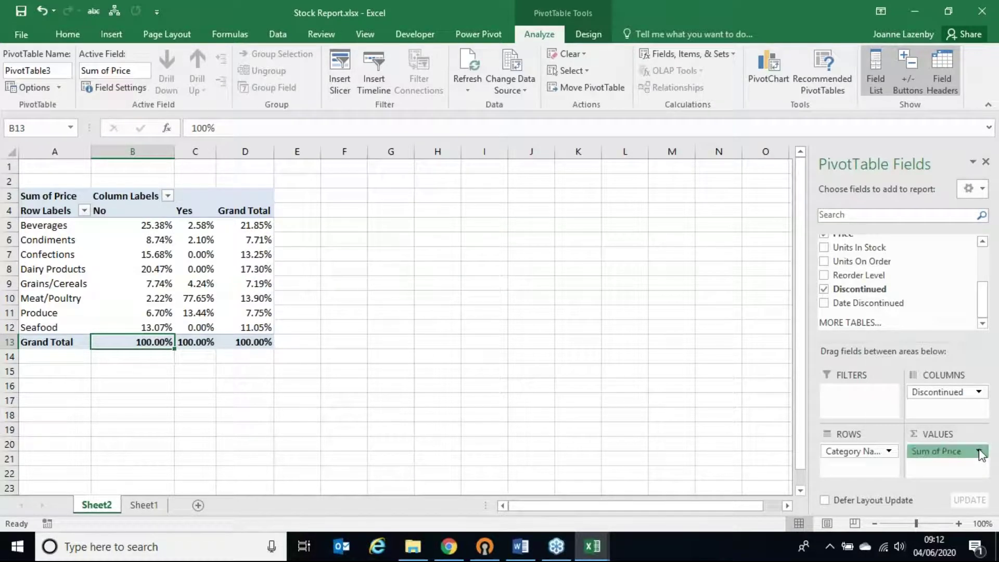
left_click(894, 432)
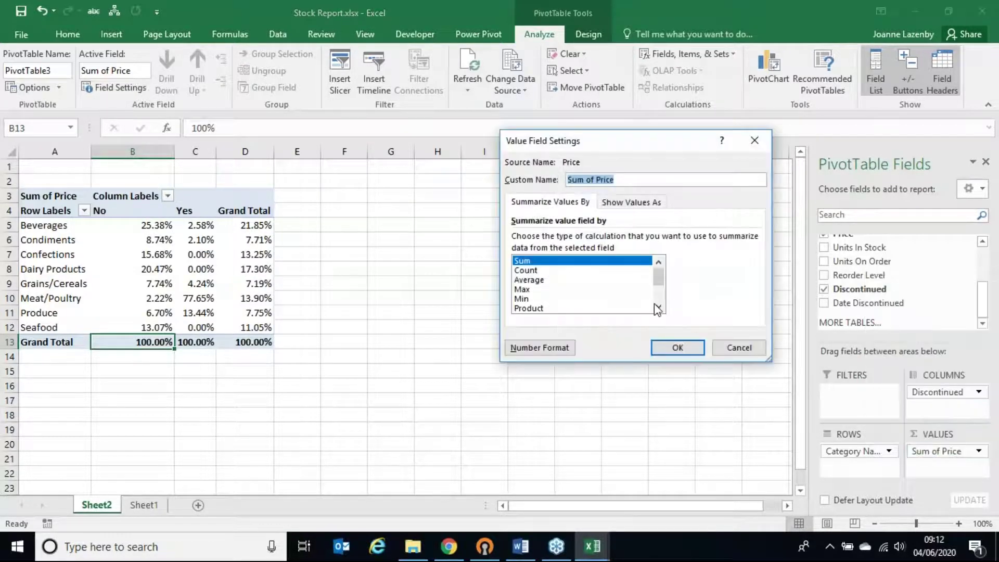
left_click(624, 206)
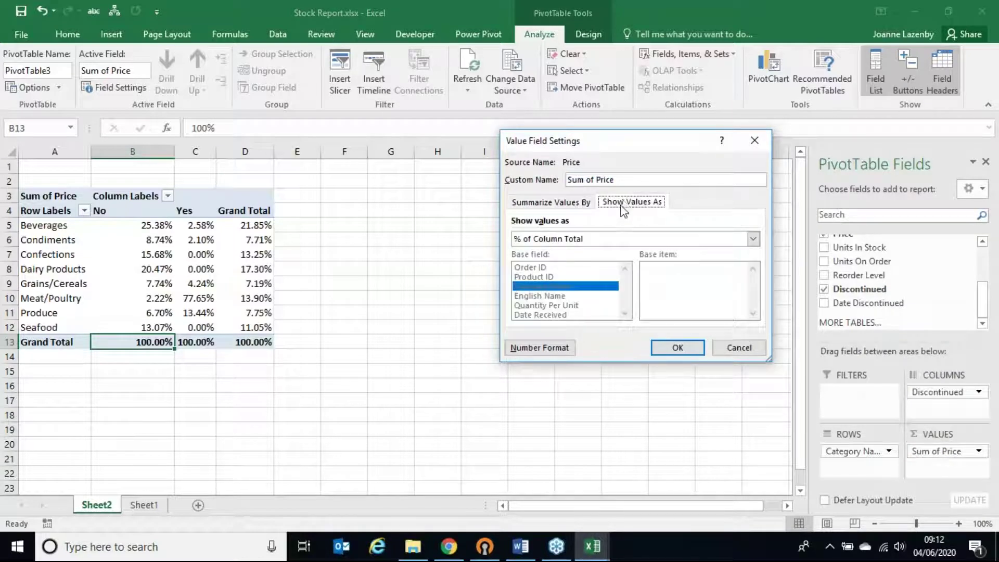
left_click(568, 240)
left_click(567, 252)
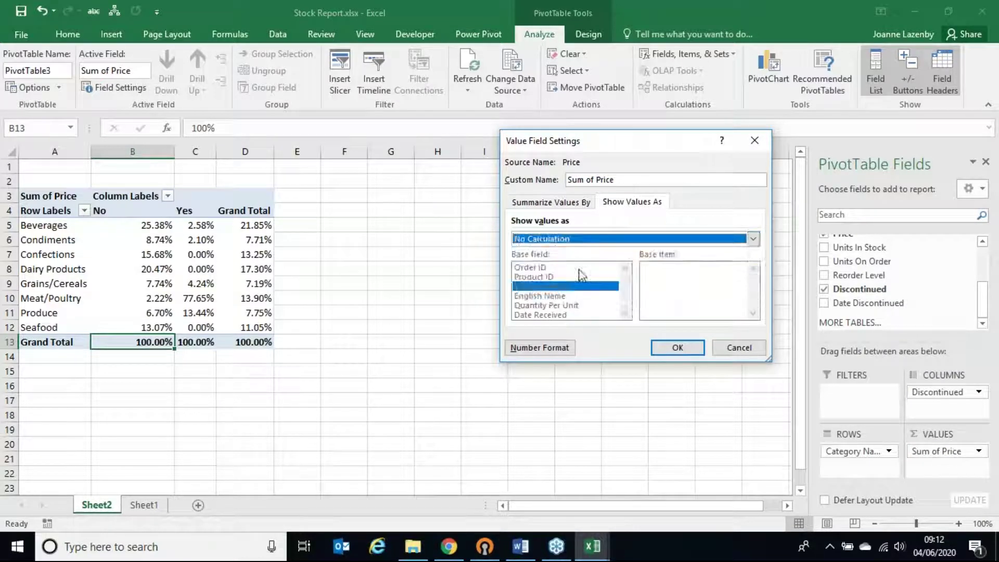
left_click(665, 347)
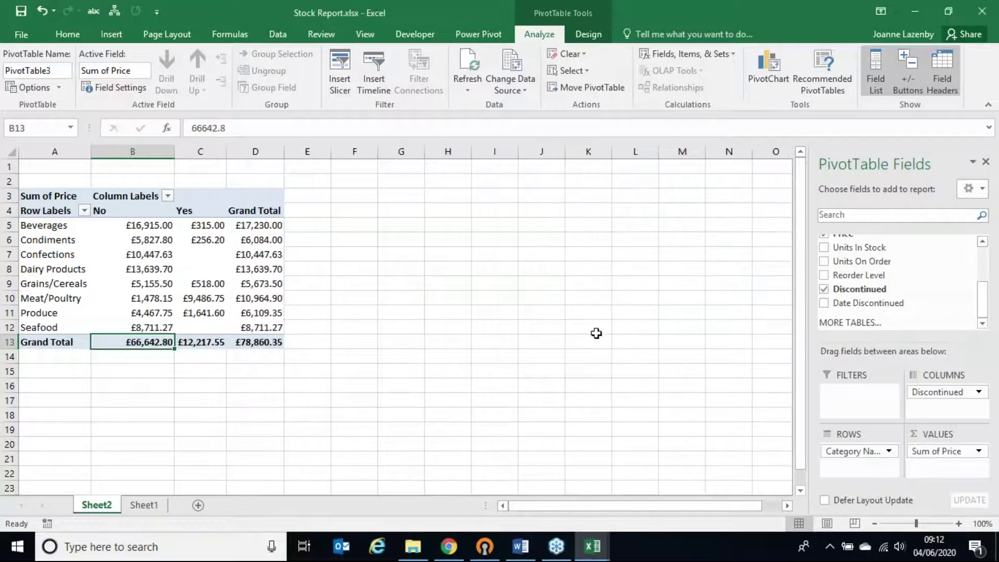
Add the Price field to the PivotTable's values a second time, beneath Sum of Price
left_click(520, 545)
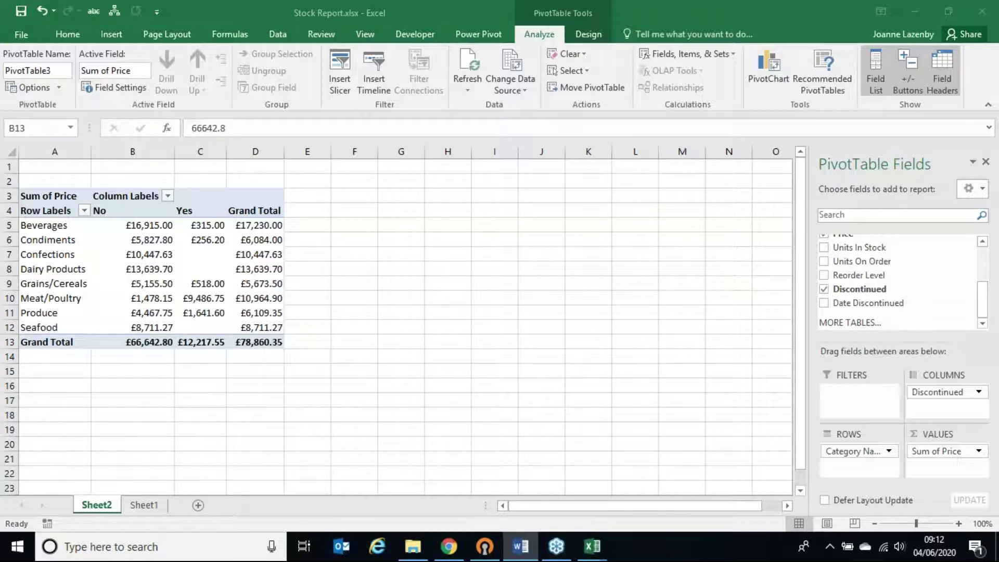
left_click(220, 281)
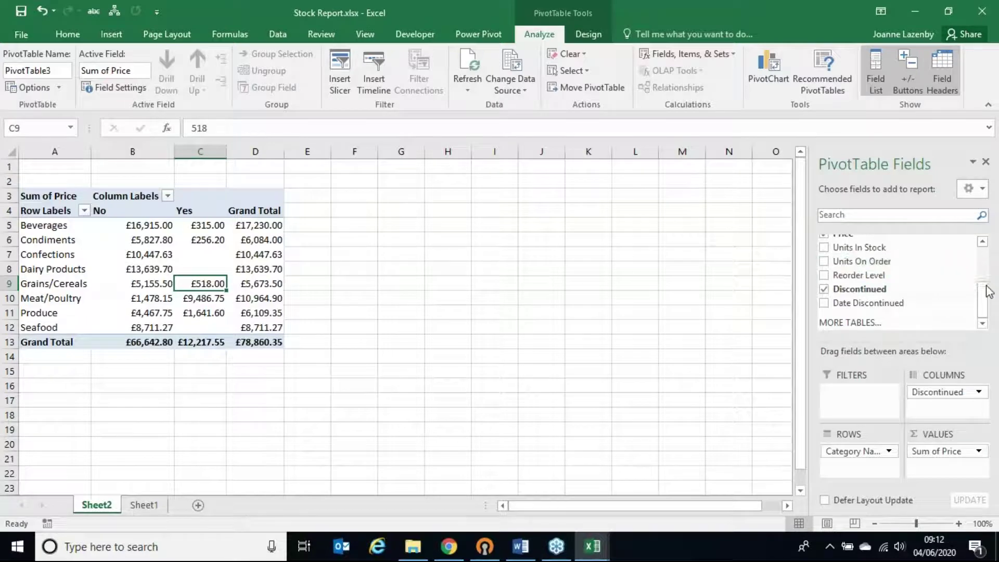
left_click_drag(984, 288, 981, 273)
left_click_drag(843, 289, 962, 460)
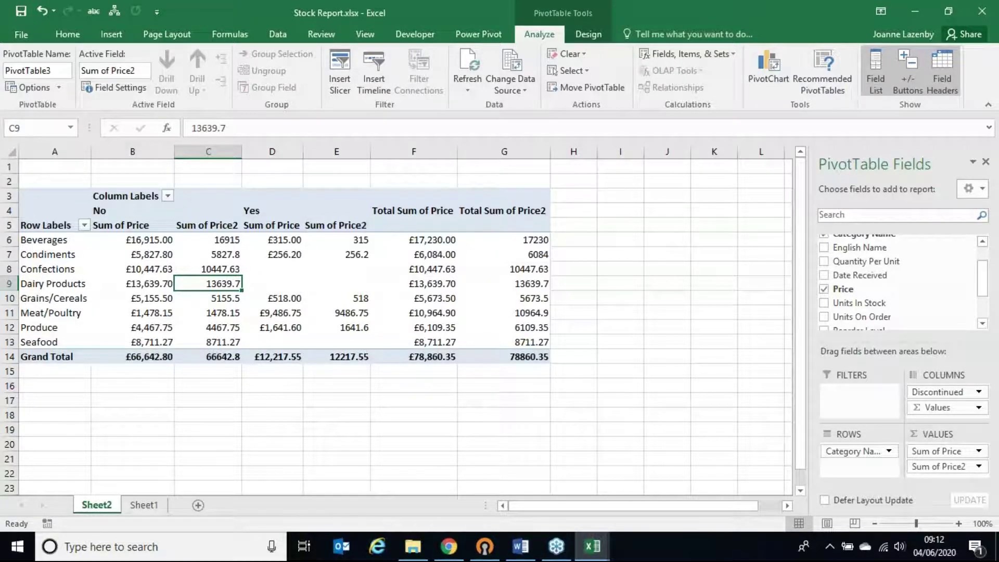
Show the second Price value field, Sum of Price2, as % of Column Total
left_click(979, 466)
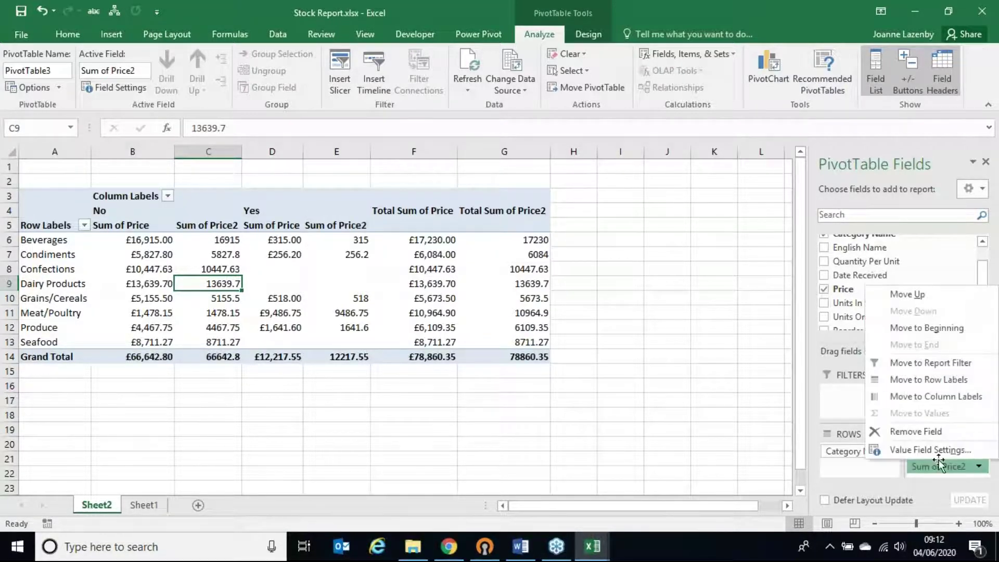
left_click(903, 451)
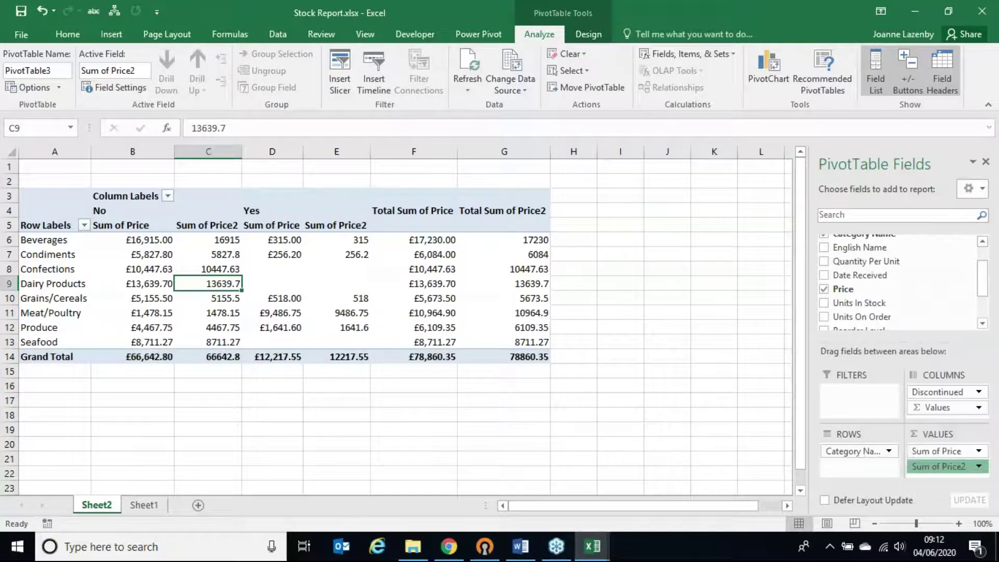
left_click(630, 204)
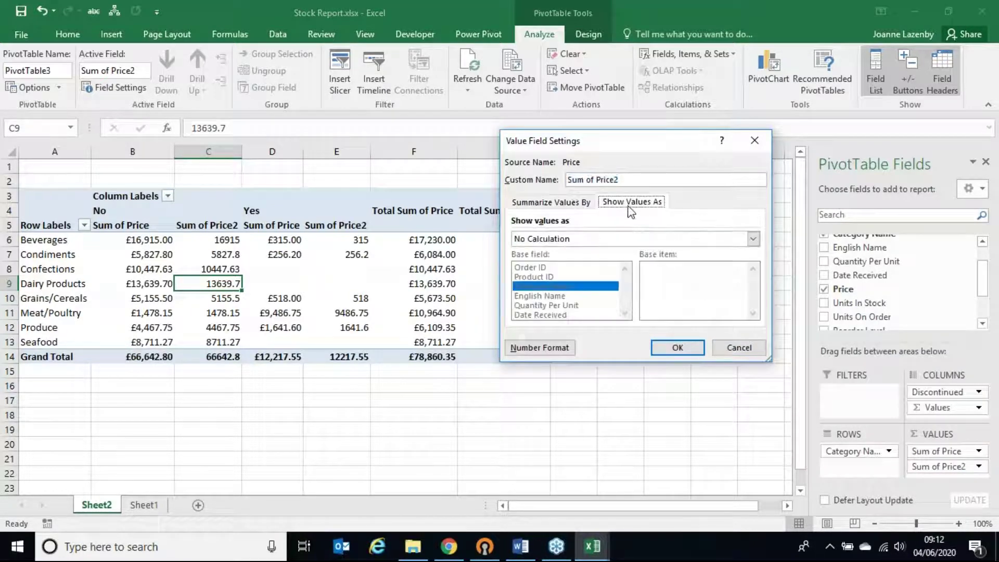
left_click(602, 239)
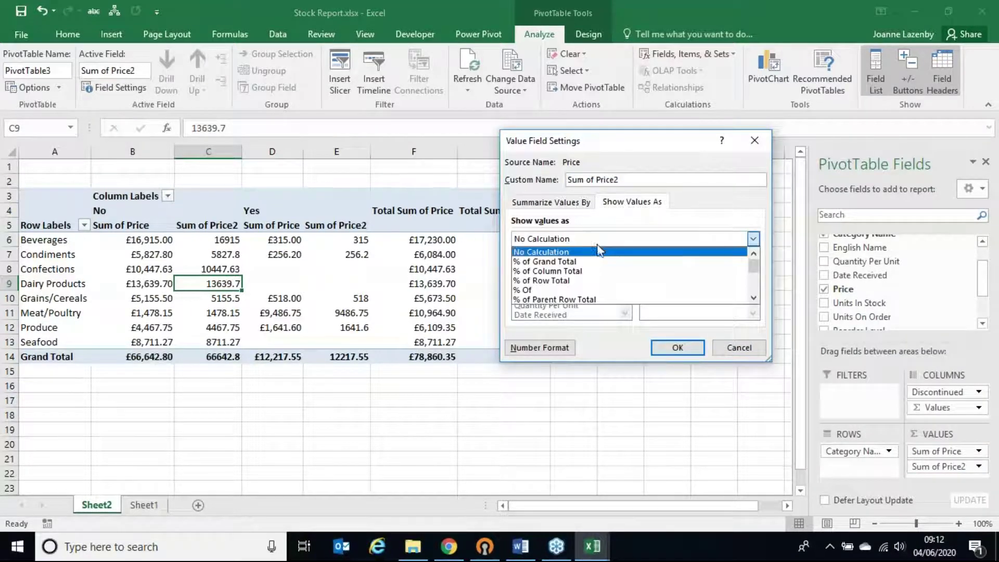
left_click(597, 276)
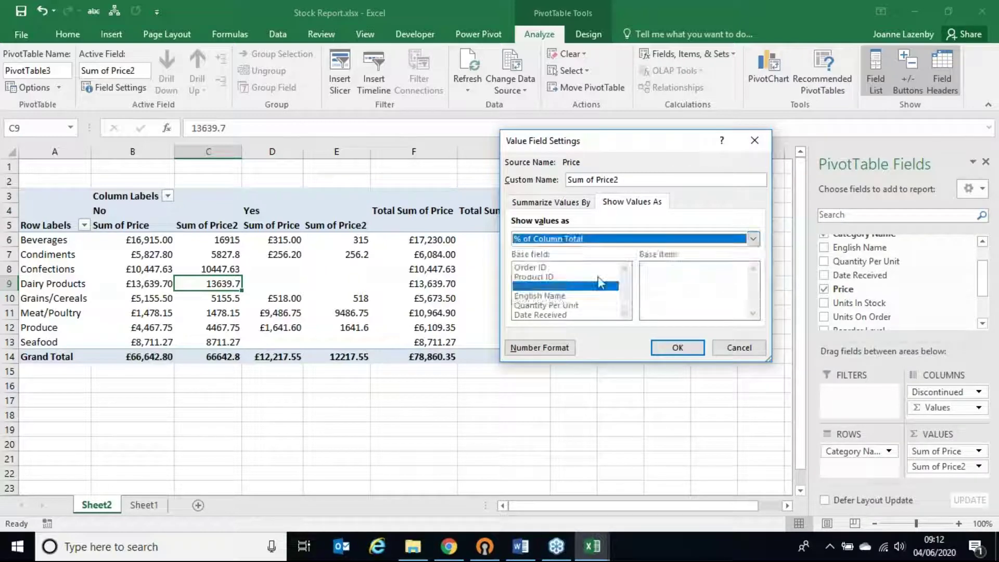
left_click(676, 347)
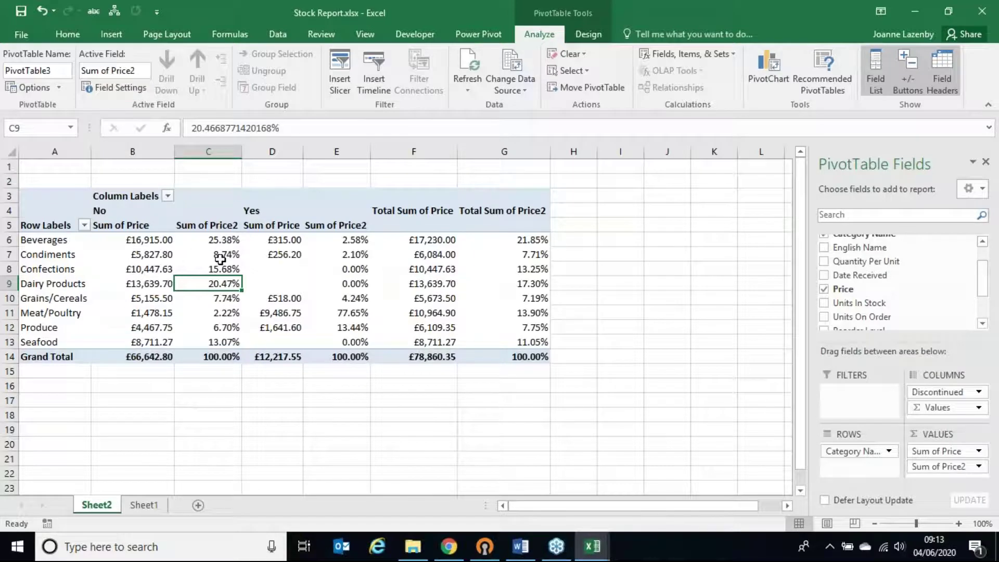
mouse_move(231, 325)
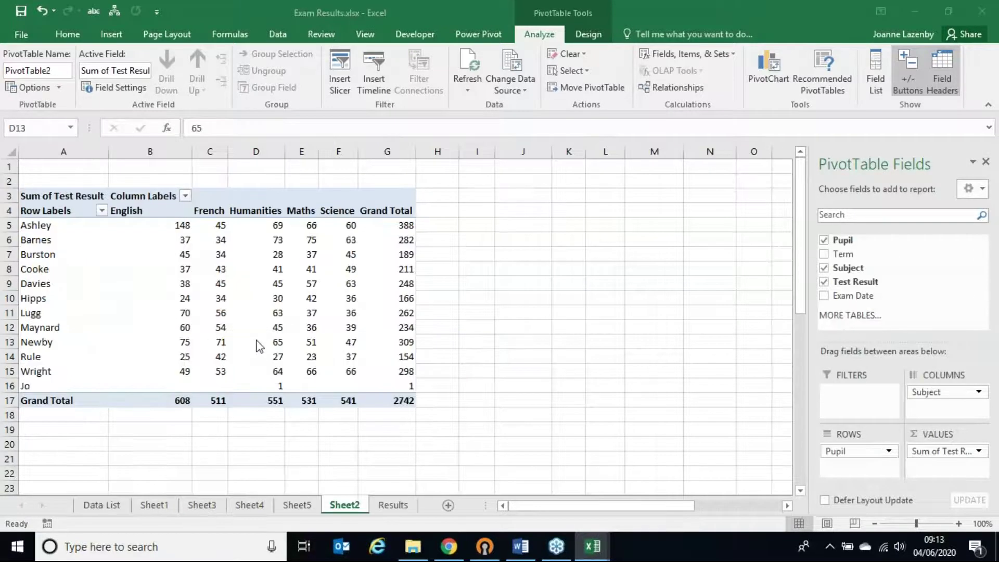
left_click(297, 505)
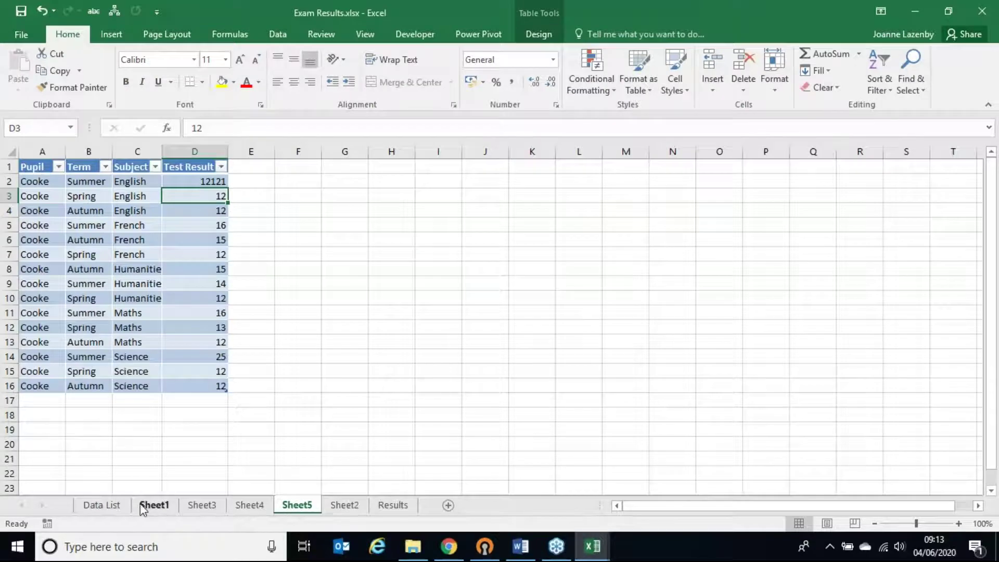
left_click(600, 552)
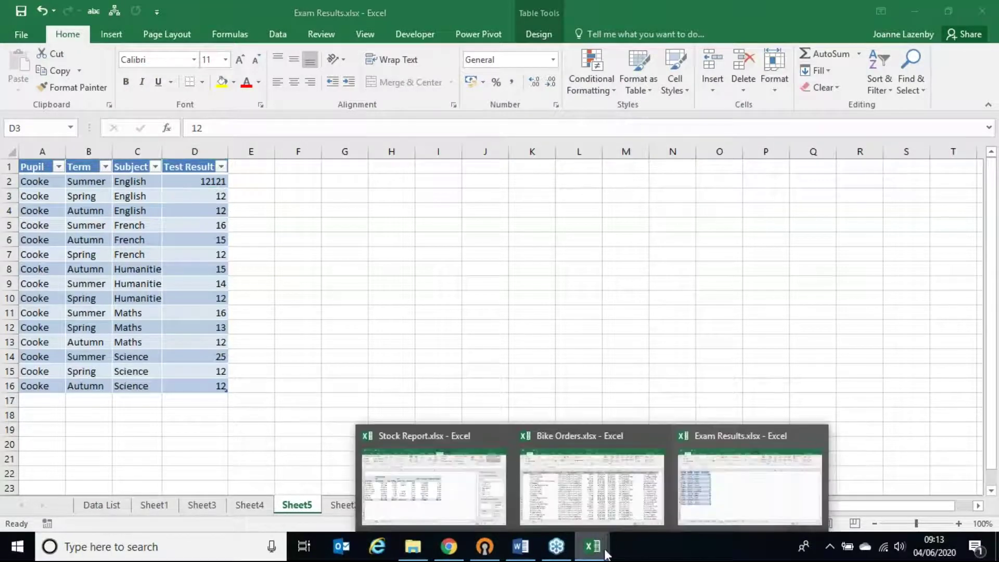
left_click(413, 473)
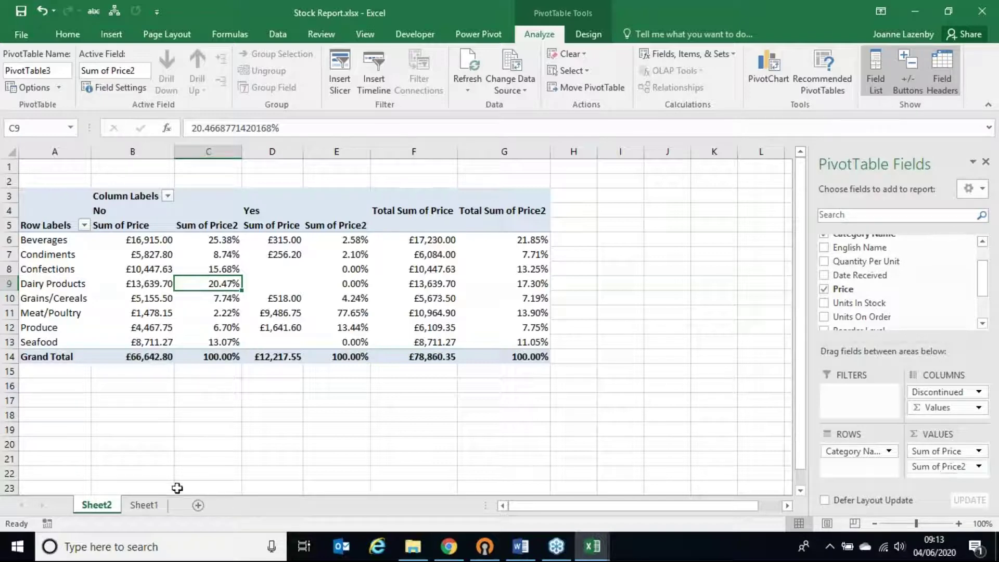
left_click(154, 508)
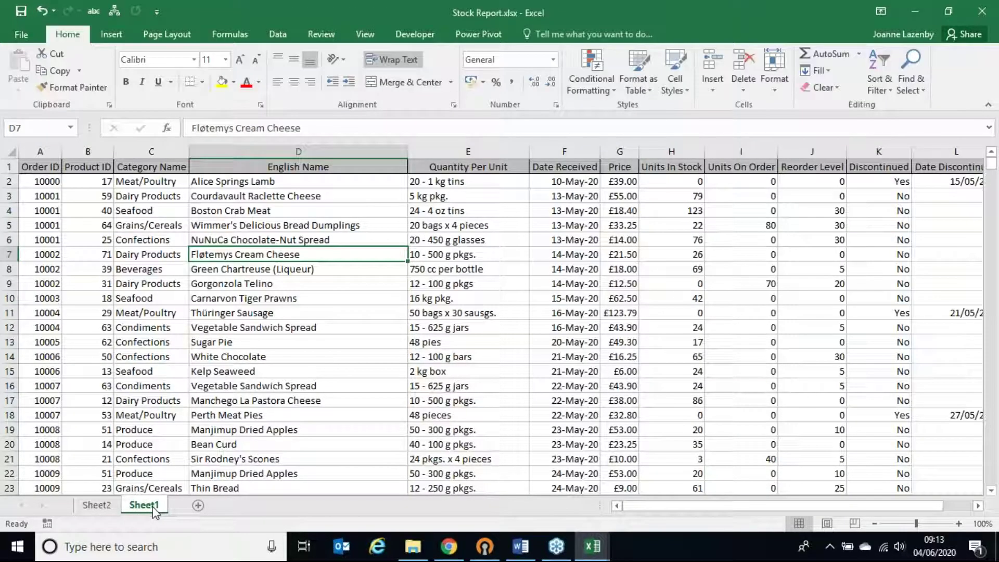
left_click(95, 506)
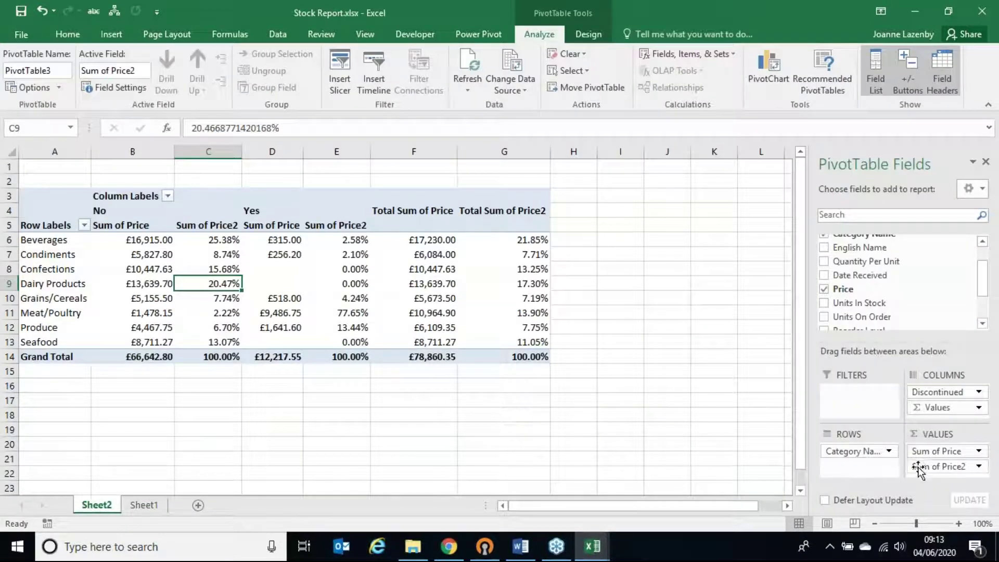
mouse_move(919, 467)
left_mouse_down()
mouse_move(593, 433)
mouse_move(989, 484)
mouse_move(936, 471)
left_mouse_up()
Create a second PivotTable on a new worksheet from the stock data in Sheet1, range A1:L2806
left_click(144, 505)
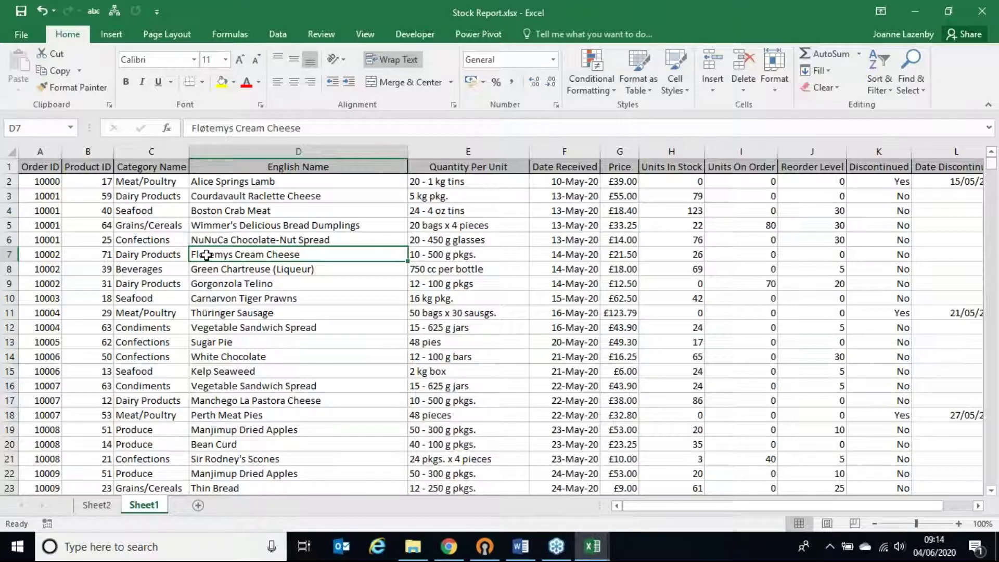
left_click(110, 32)
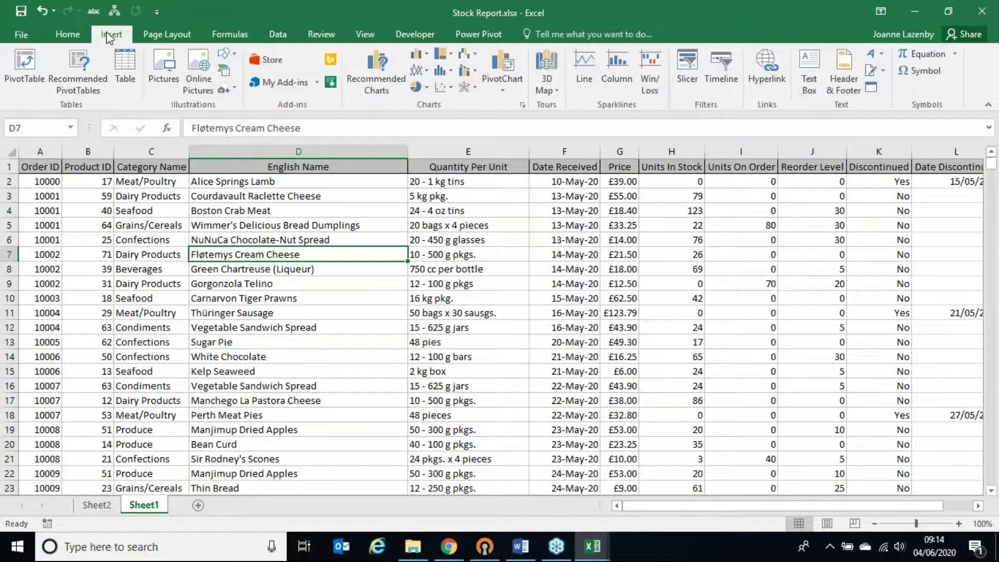
left_click(21, 68)
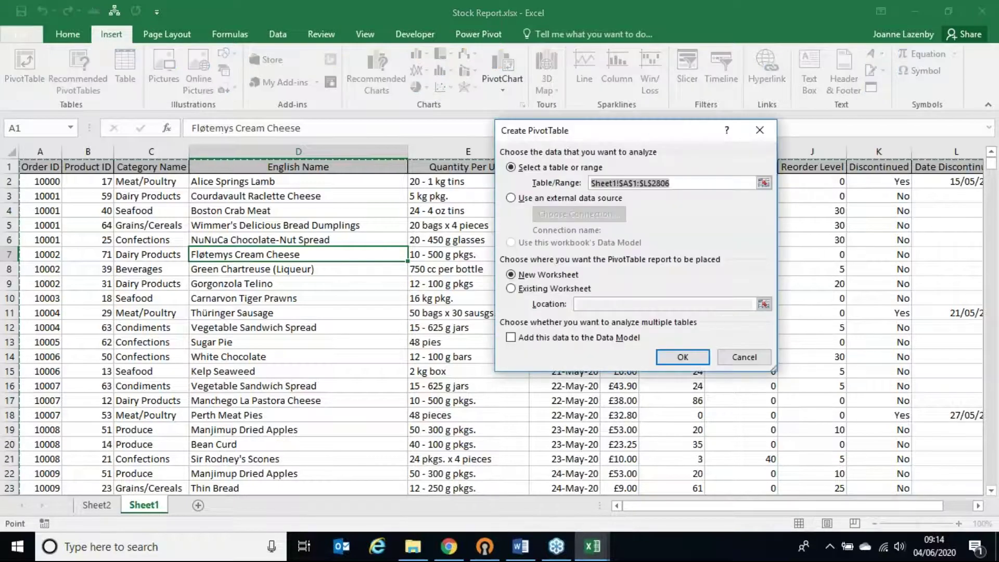
left_click(656, 360)
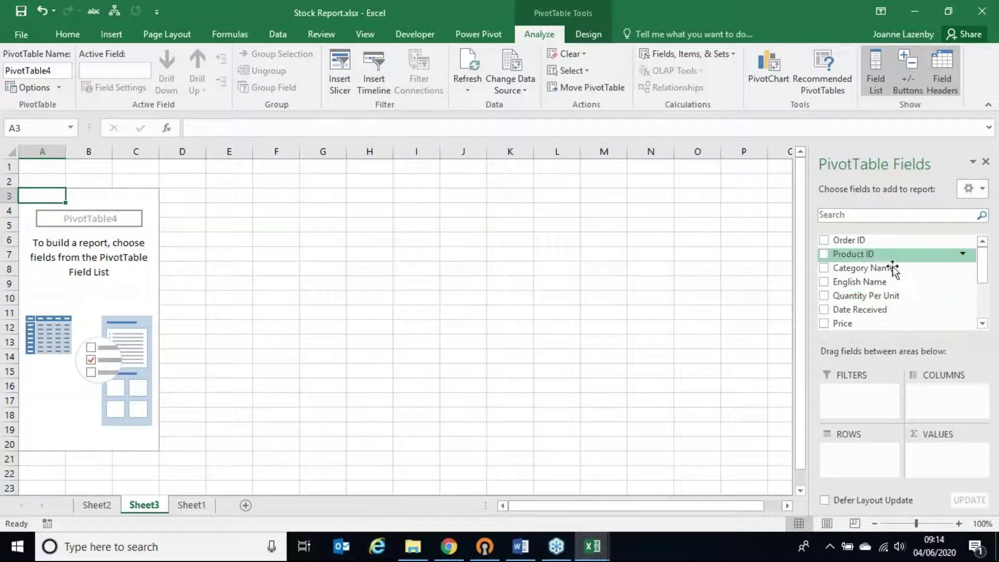
Group the new PivotTable's rows by Category Name with English Name nested beneath it
scroll(880, 268, "down", 1)
left_click_drag(863, 256, 833, 453)
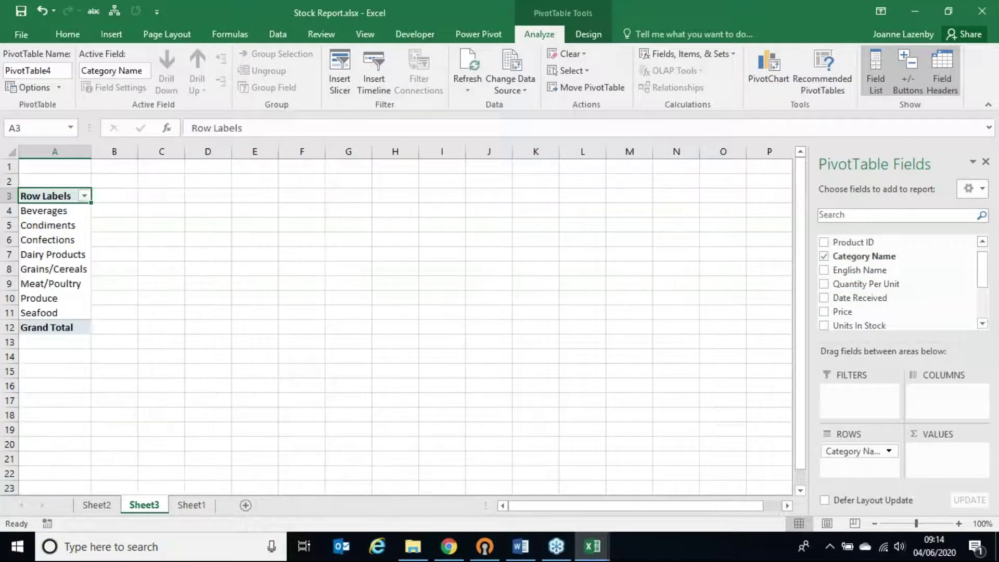
left_click_drag(853, 270, 860, 474)
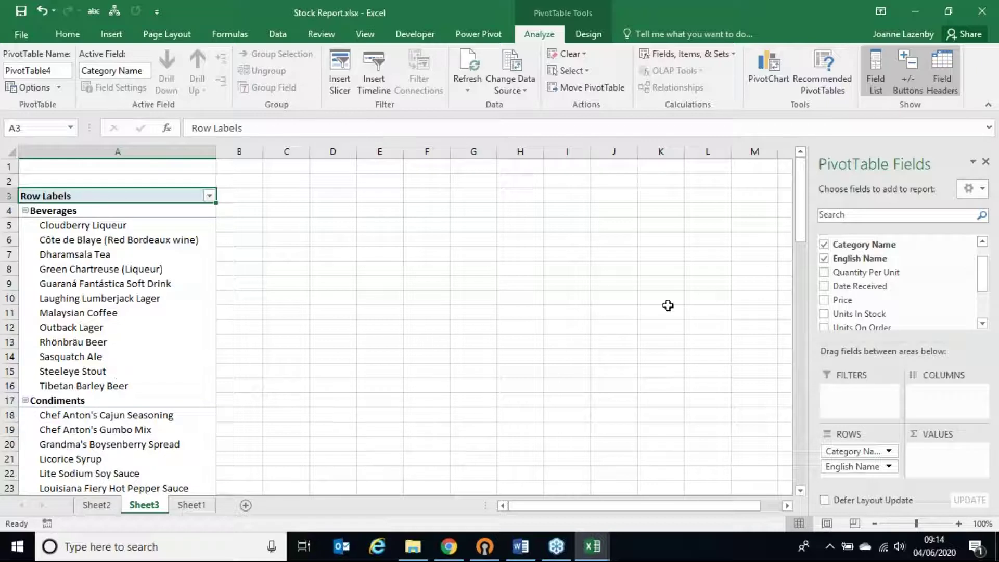
Use Discontinued for the PivotTable's columns and sum Units In Stock as its values
left_click_drag(987, 275, 983, 289)
left_click_drag(885, 296, 940, 394)
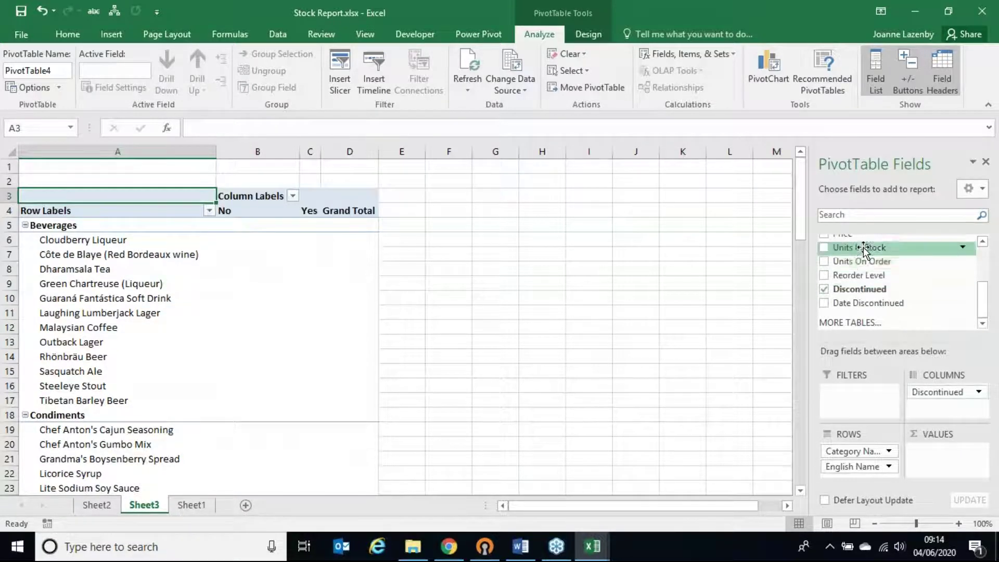
left_click_drag(900, 251, 944, 460)
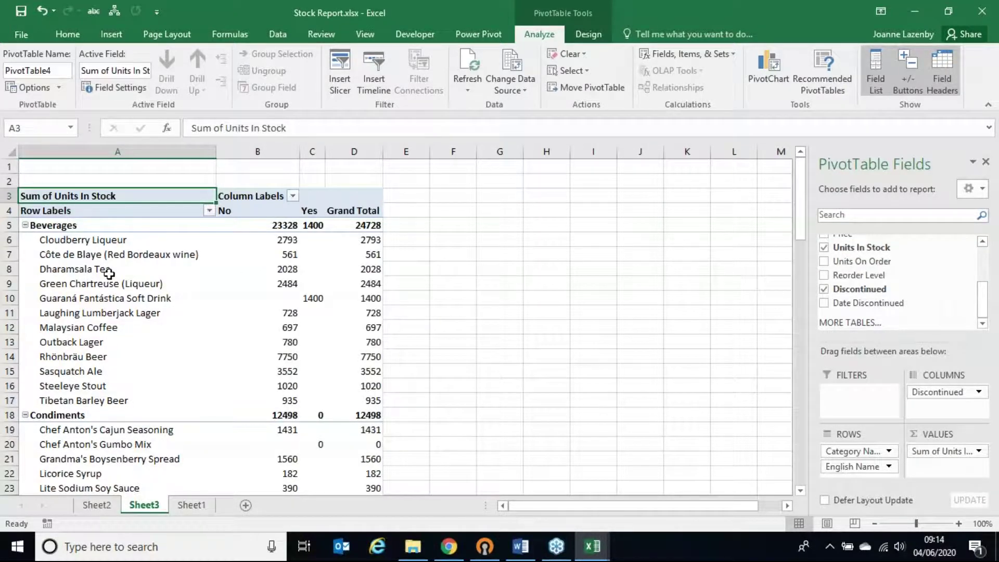
Review the PivotTable down to its Grand Total row and apply the first teal style from the Medium PivotTable styles
scroll(109, 274, "down", 3)
scroll(109, 274, "up", 3)
scroll(109, 274, "down", 7)
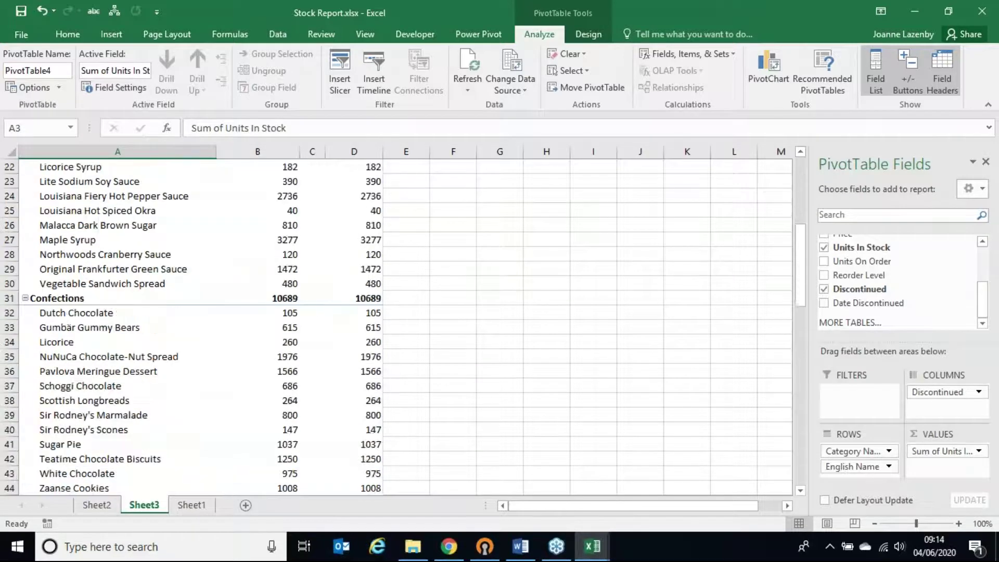
scroll(200, 328, "down", 19)
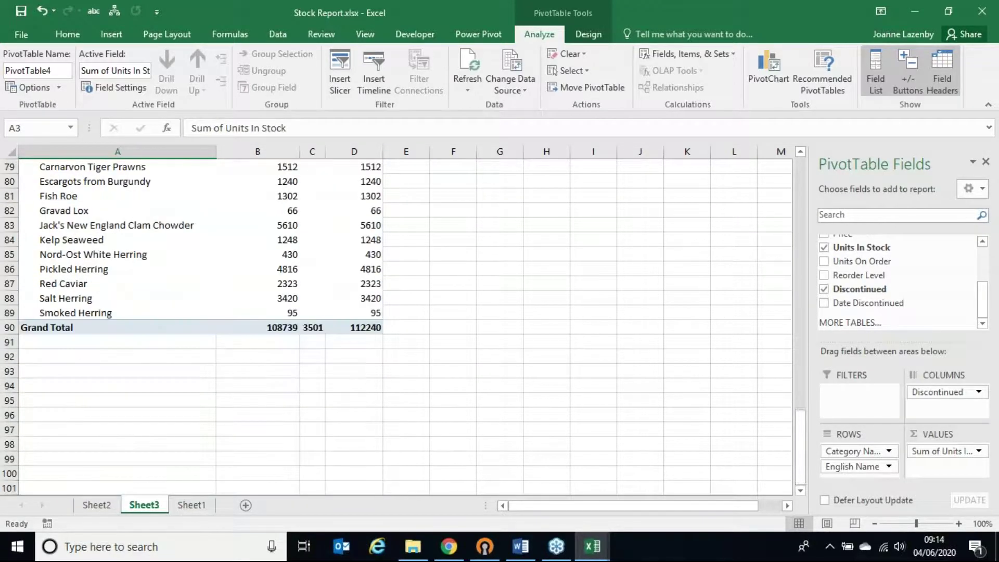
scroll(396, 327, "up", 20)
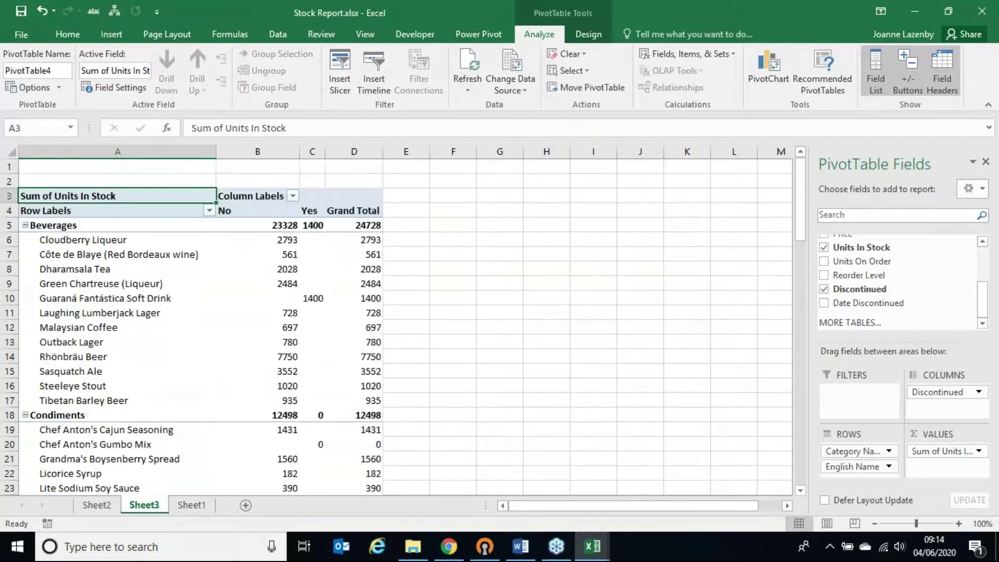
left_click(107, 254)
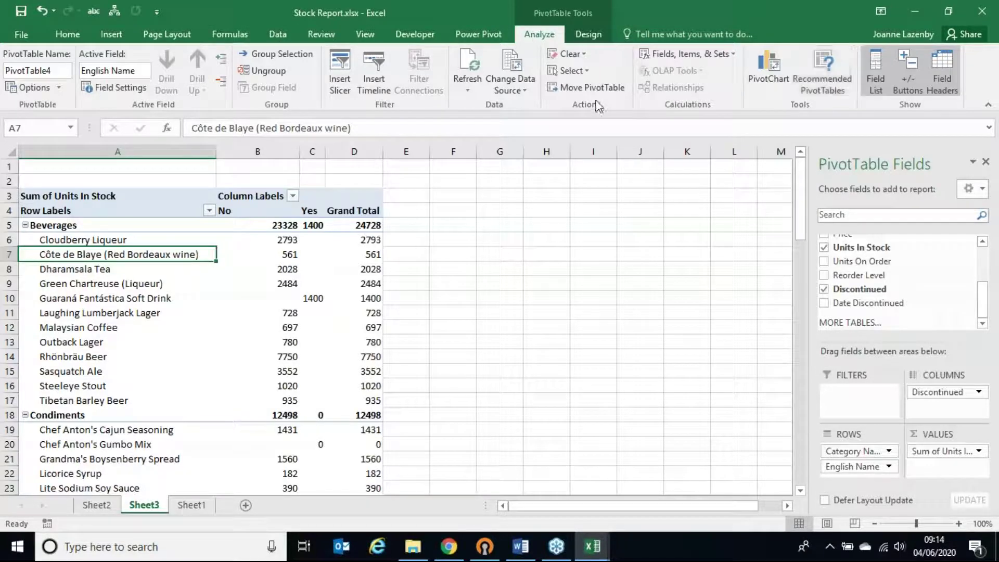
left_click(598, 35)
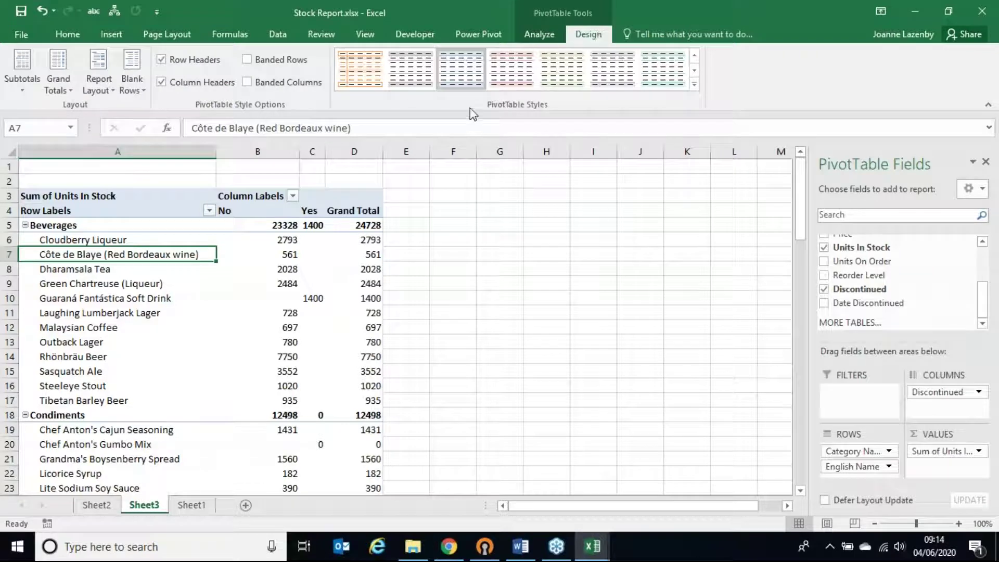
left_click(694, 85)
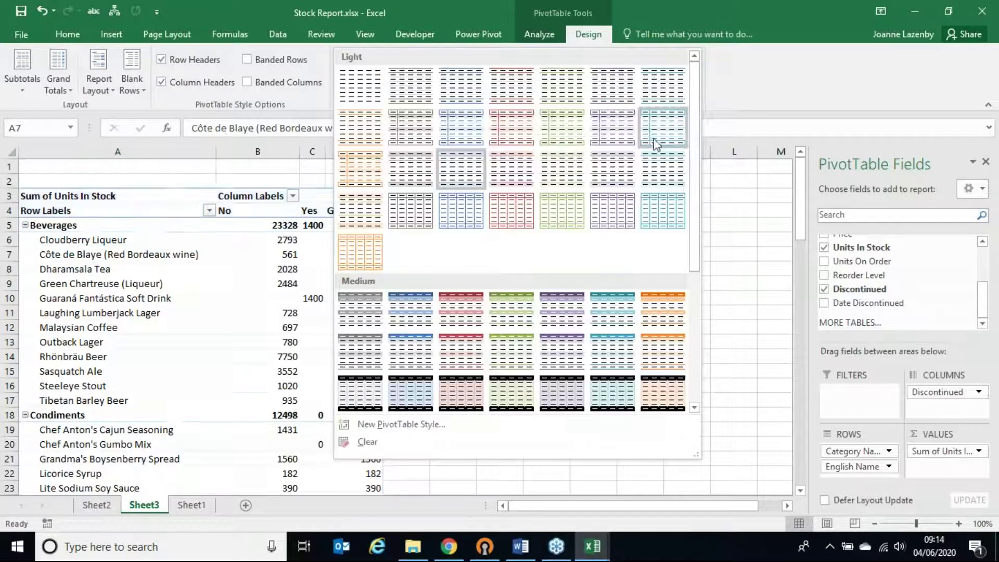
left_click(602, 311)
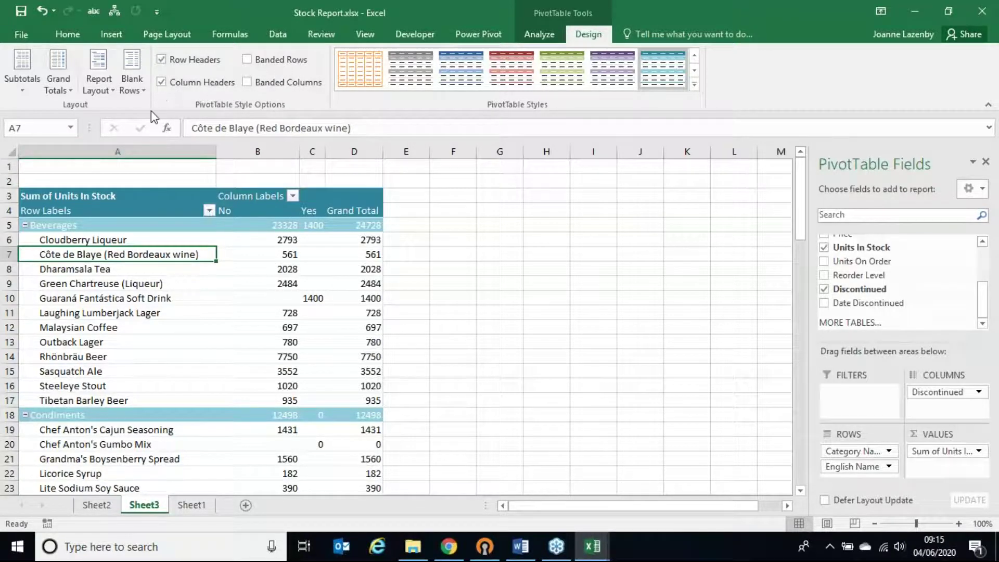
Try the PivotTable style without Row Headers and without Column Headers, switching each option back on
left_click(162, 59)
left_click(160, 60)
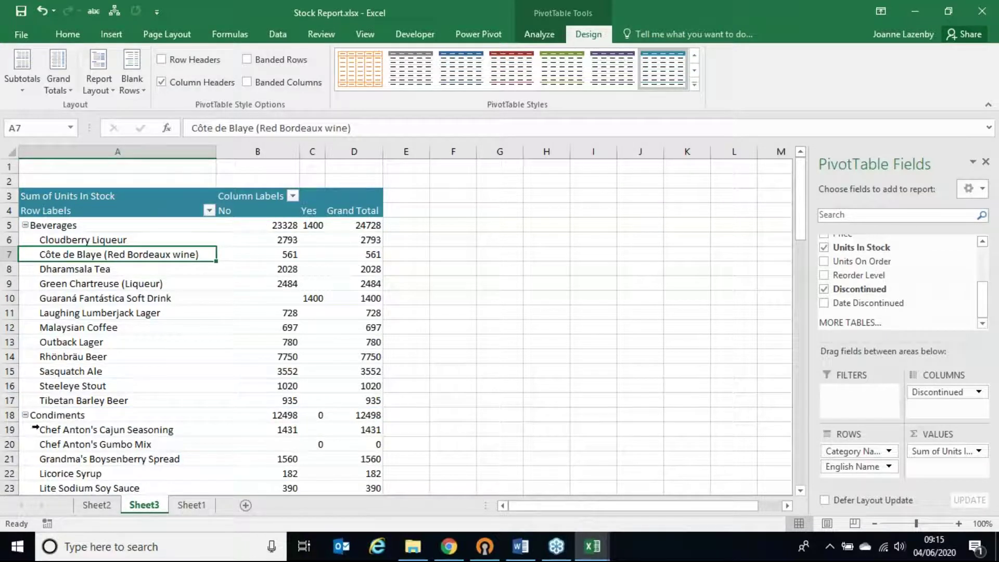
left_click(162, 59)
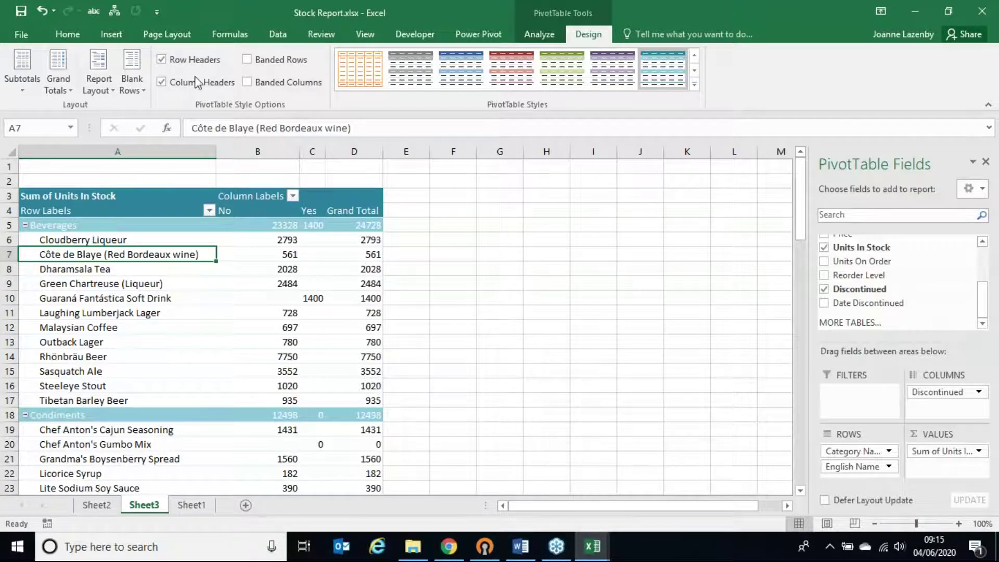
left_click(162, 82)
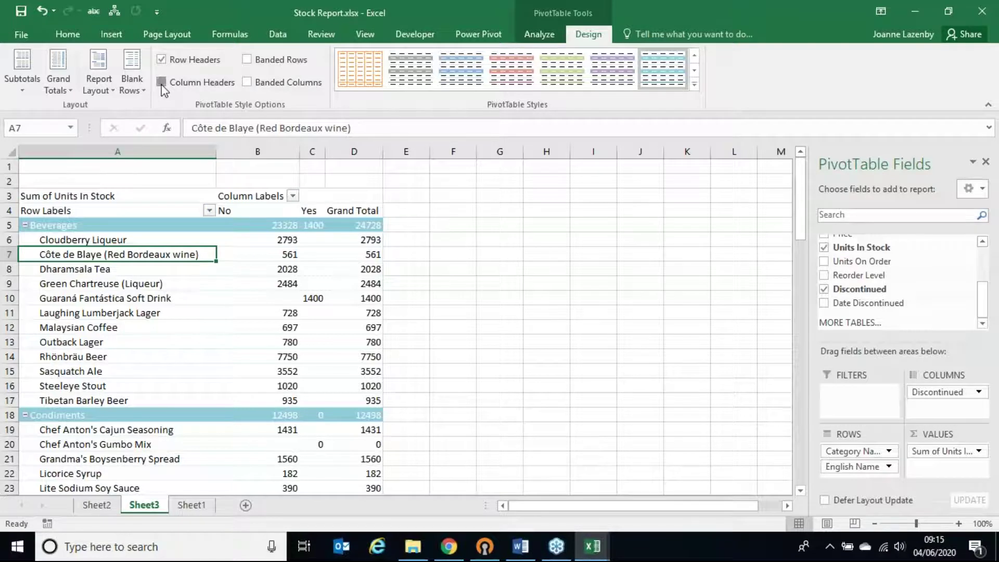
left_click(161, 83)
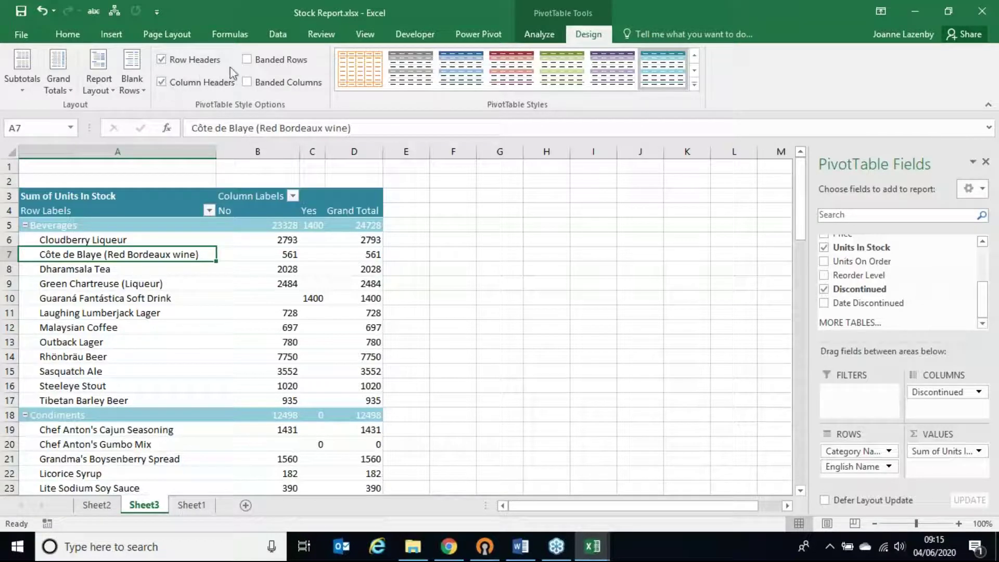
Compare banded rows with banded columns in the PivotTable and turn both banding options on
left_click(246, 59)
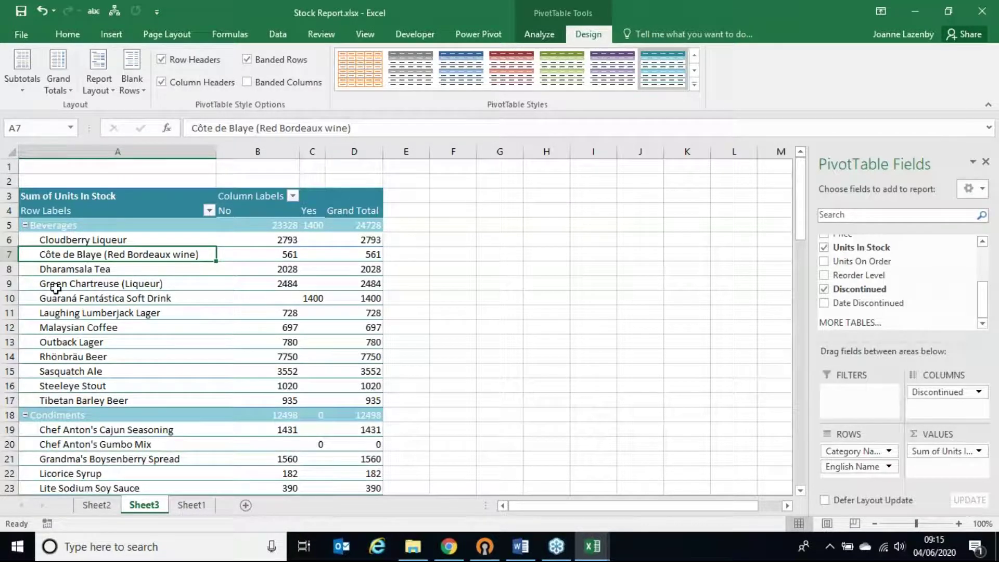
mouse_move(336, 280)
left_click(247, 60)
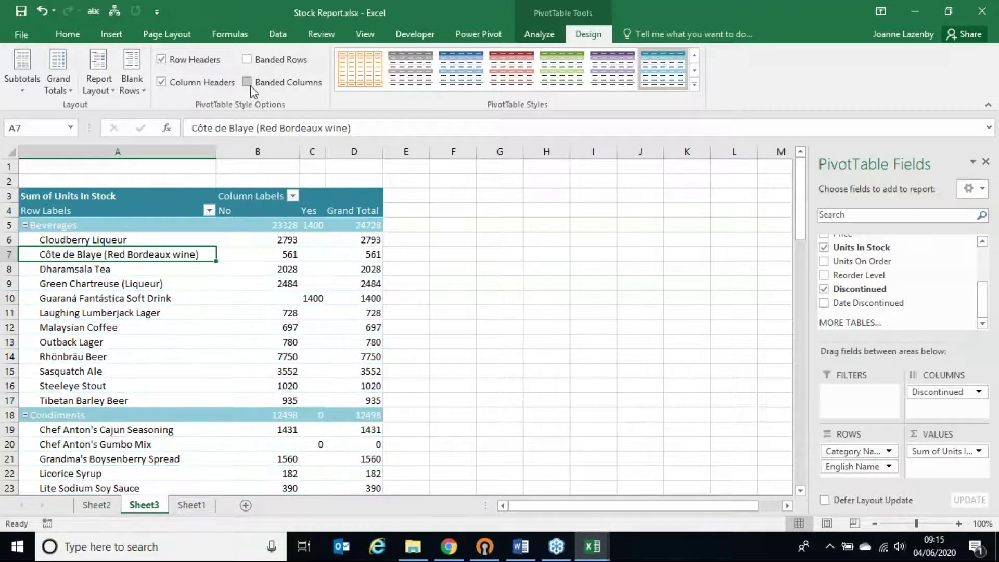
left_click(247, 82)
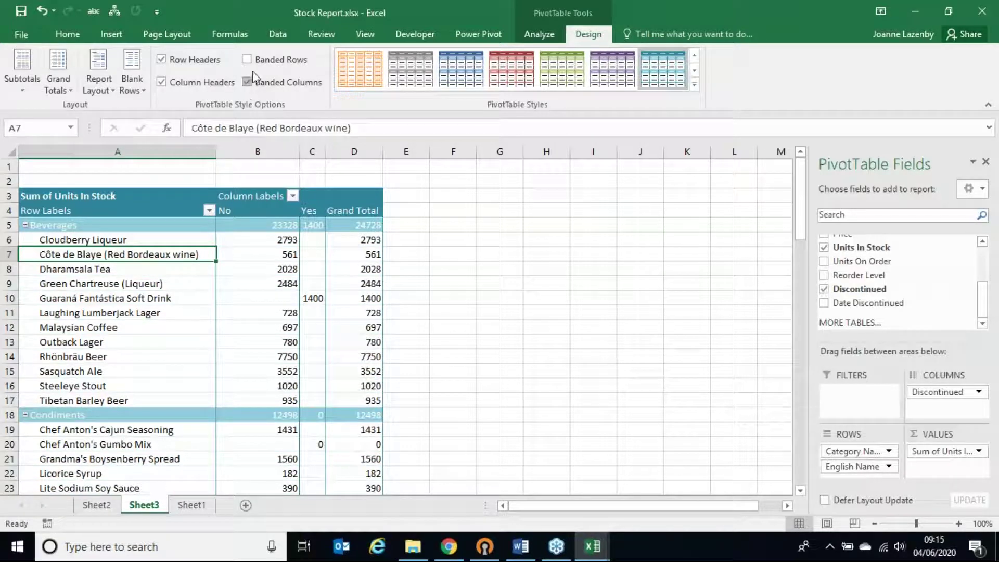
left_click(247, 60)
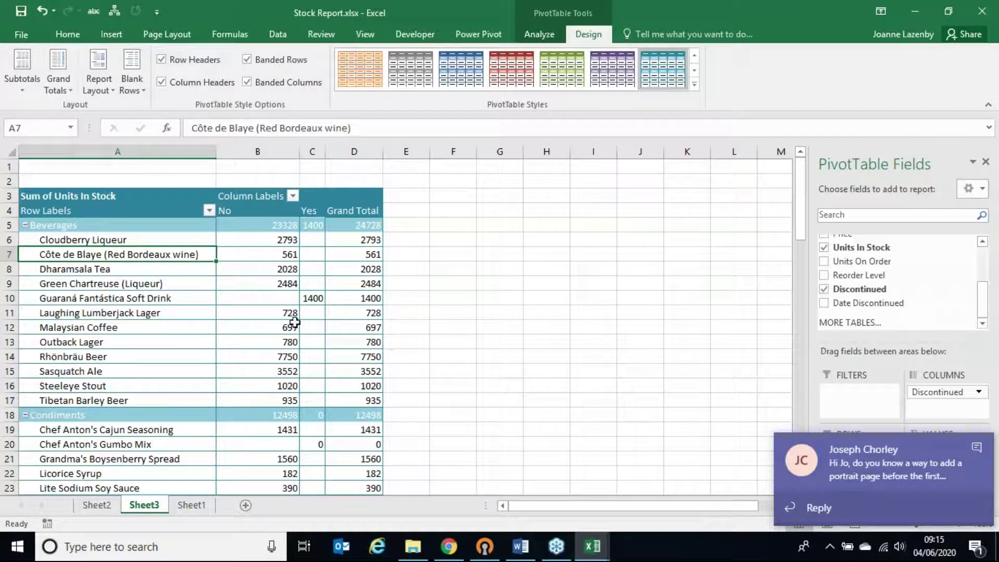
Examine the Beverages units-in-stock values in the No column and the Condiments subtotal below them
mouse_move(282, 315)
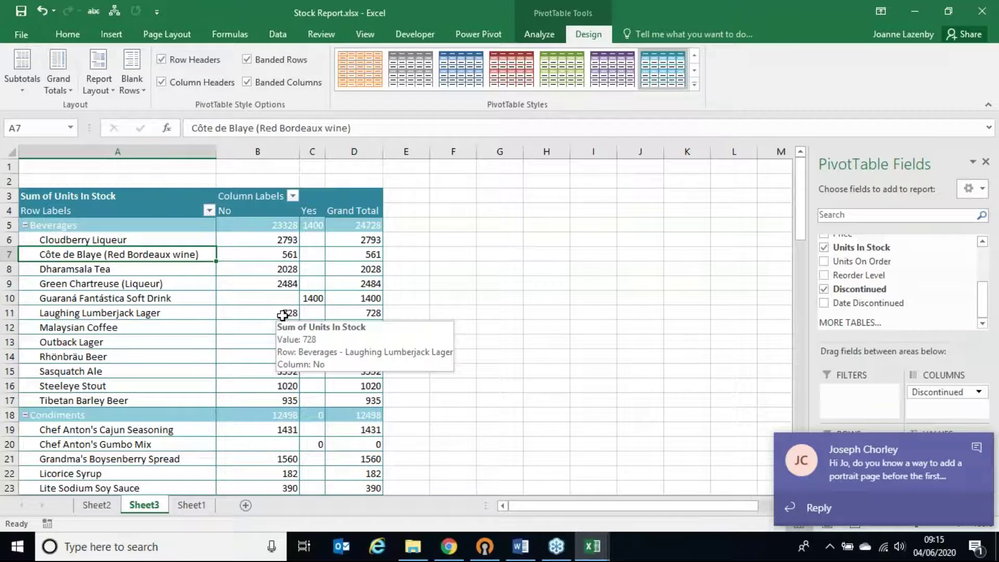
left_click(247, 264)
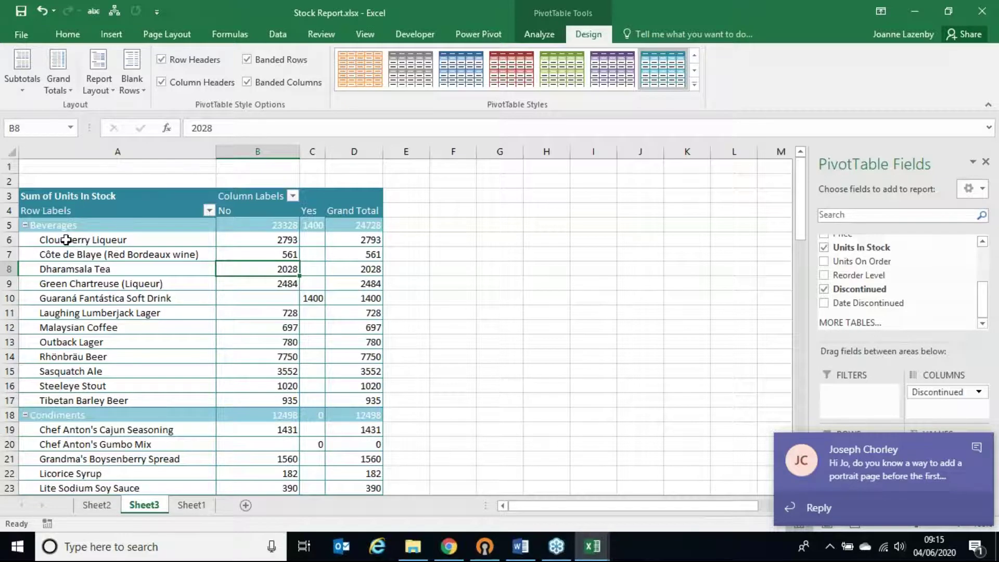
left_click_drag(265, 234, 259, 400)
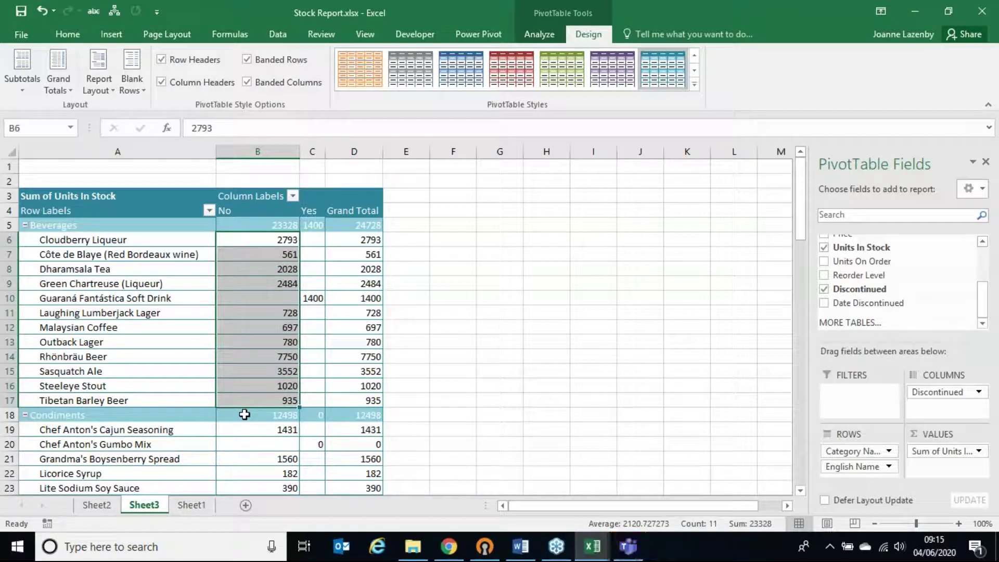
left_click(244, 413)
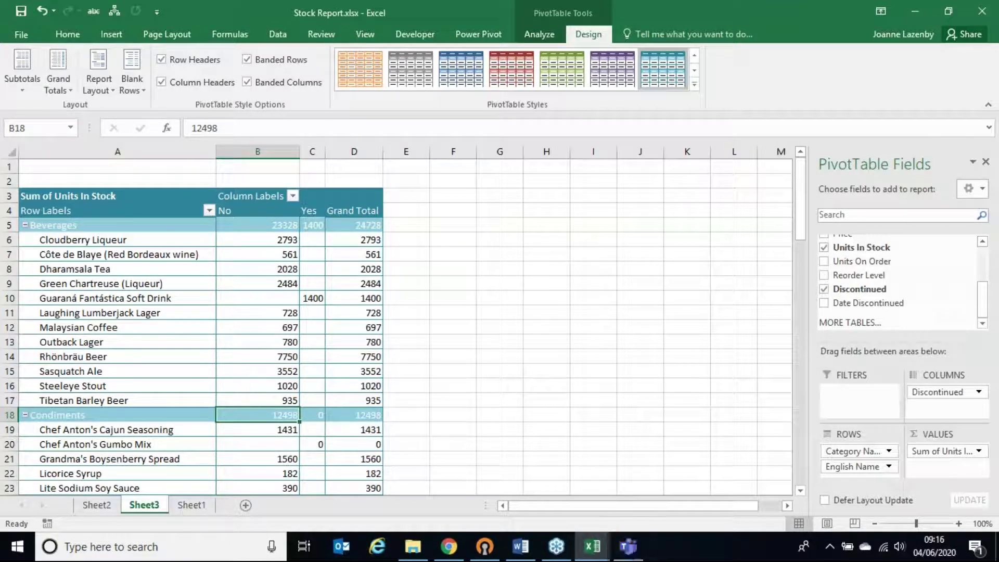
mouse_move(257, 395)
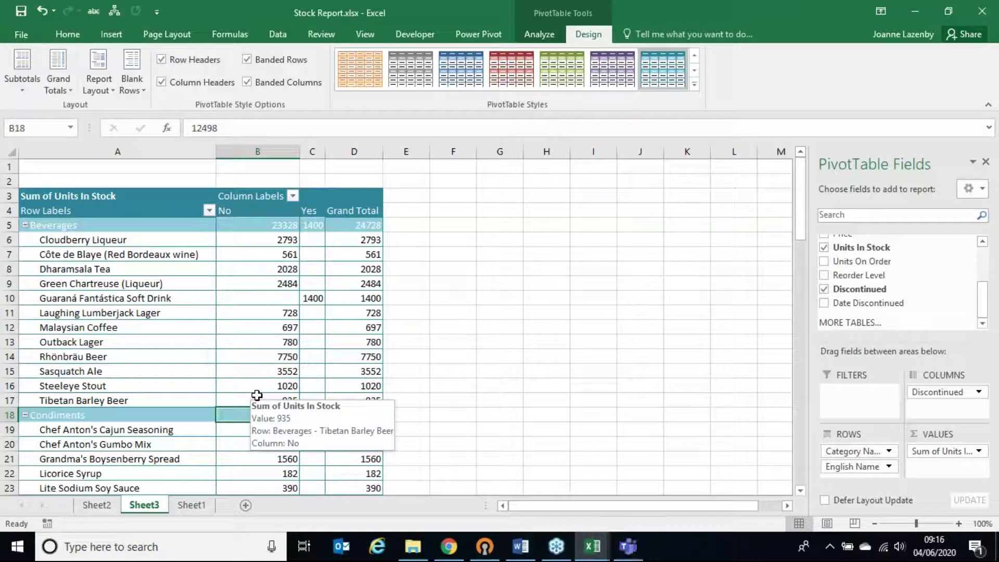
Show all PivotTable subtotals at the bottom of each category group
left_click(267, 228)
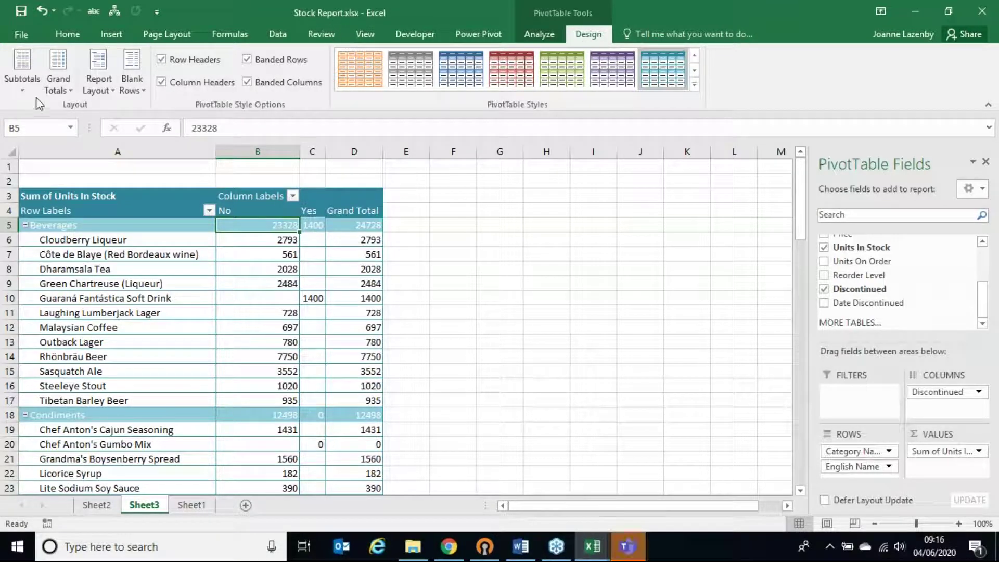
left_click(22, 89)
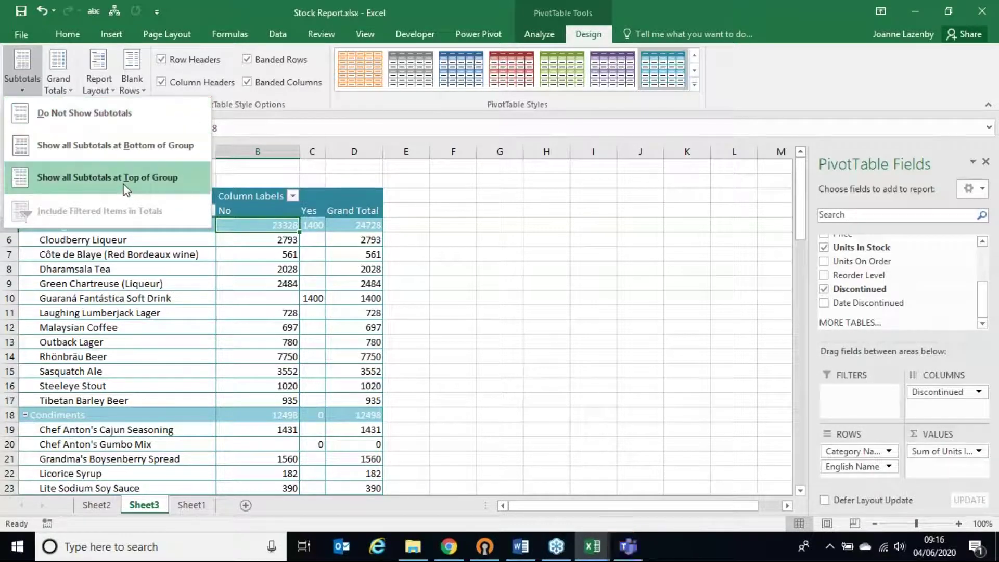
left_click(127, 149)
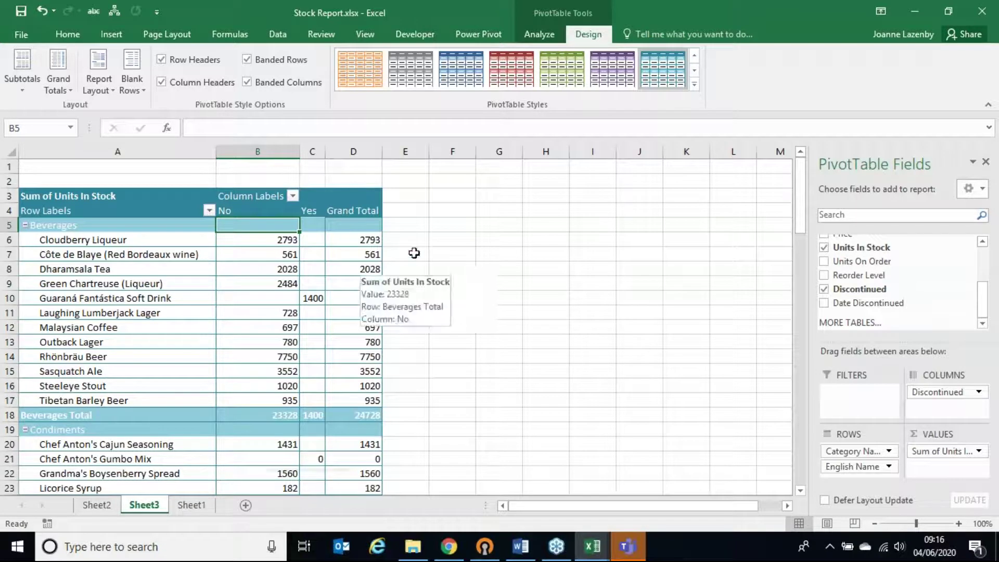
left_click_drag(805, 182, 676, 146)
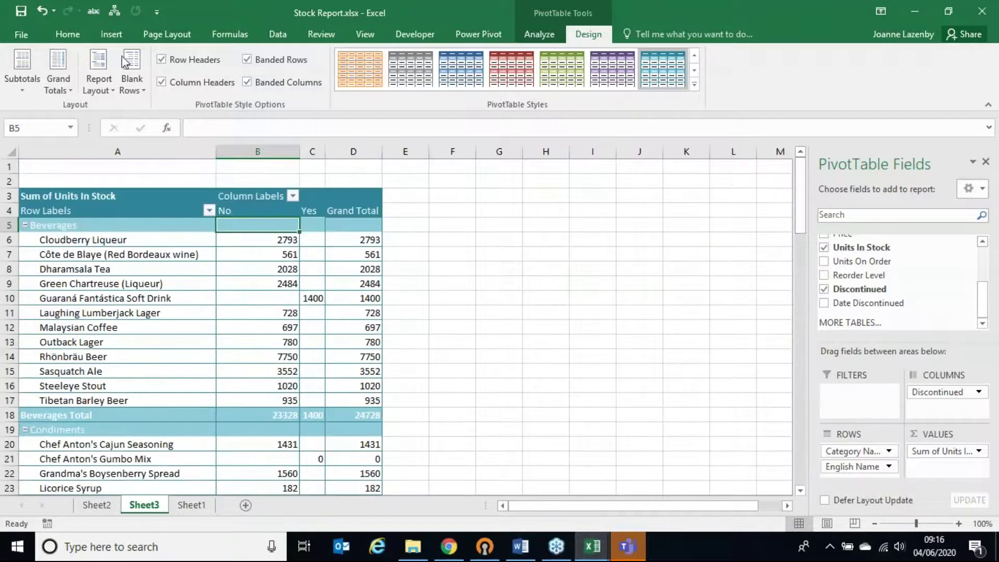
Turn grand totals off for rows and columns and show the PivotTable in compact form
left_click(54, 81)
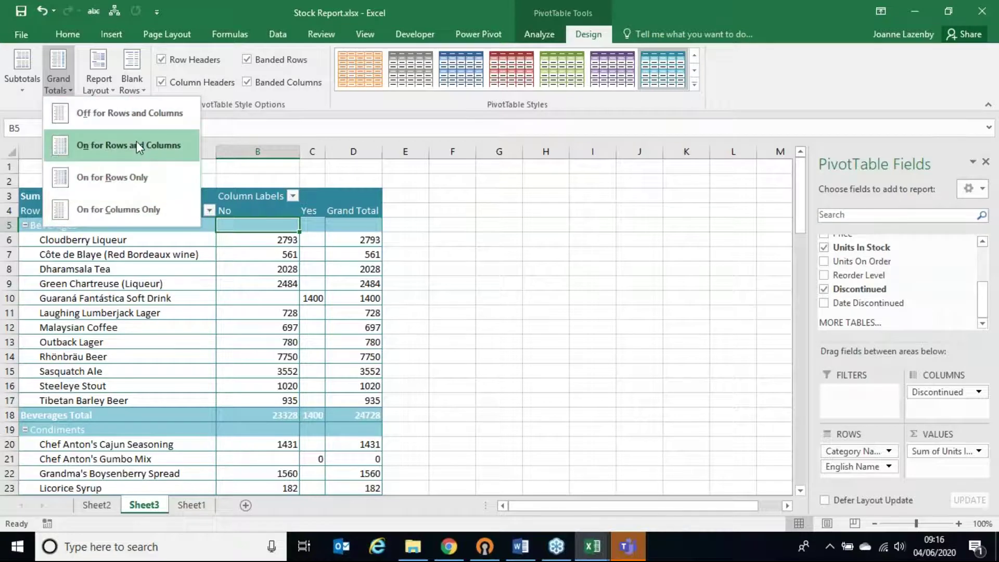
left_click(129, 111)
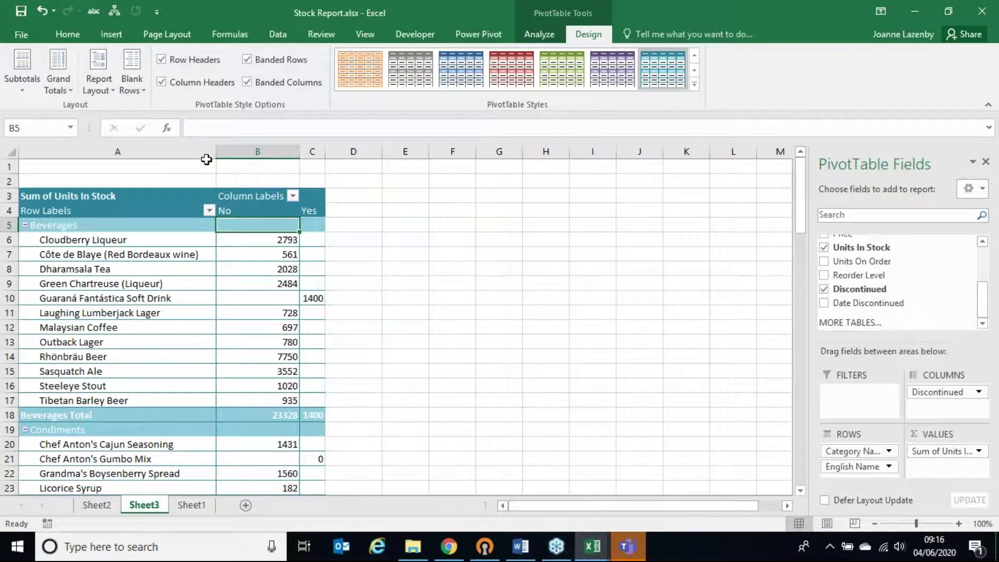
left_click(108, 89)
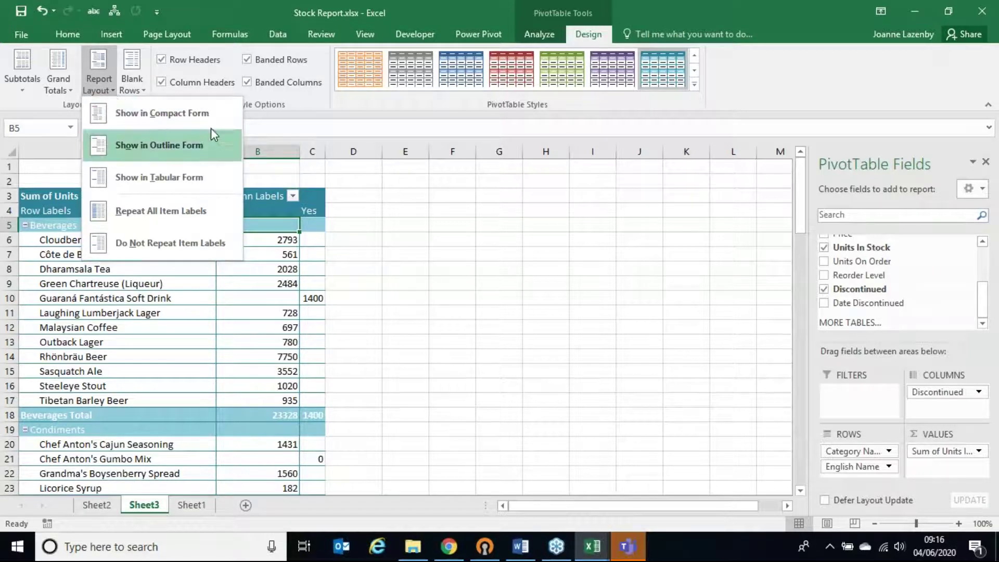
left_click(156, 113)
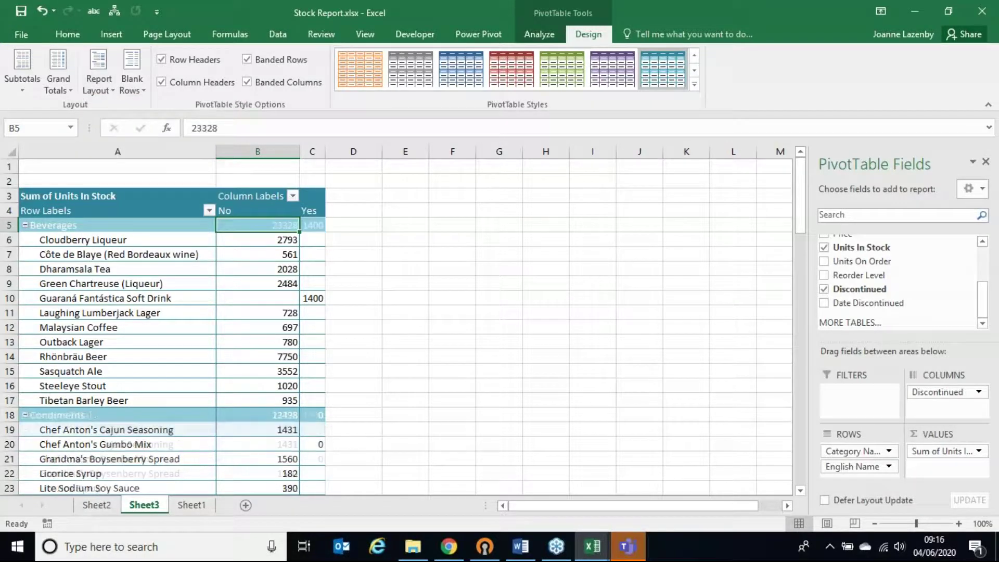
Try the PivotTable in outline form without repeated item labels and in tabular form, returning it to compact form
left_click(99, 80)
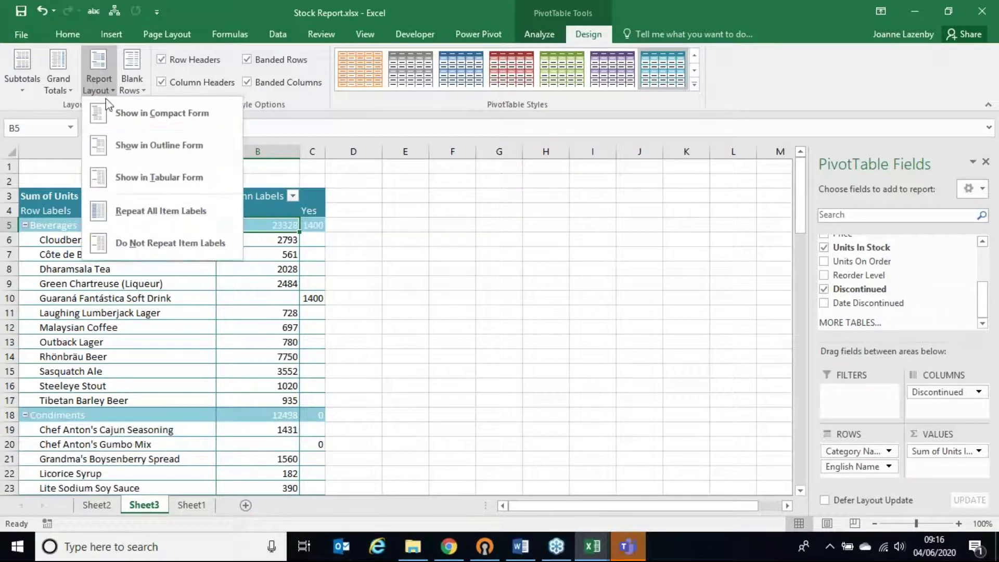
left_click(120, 145)
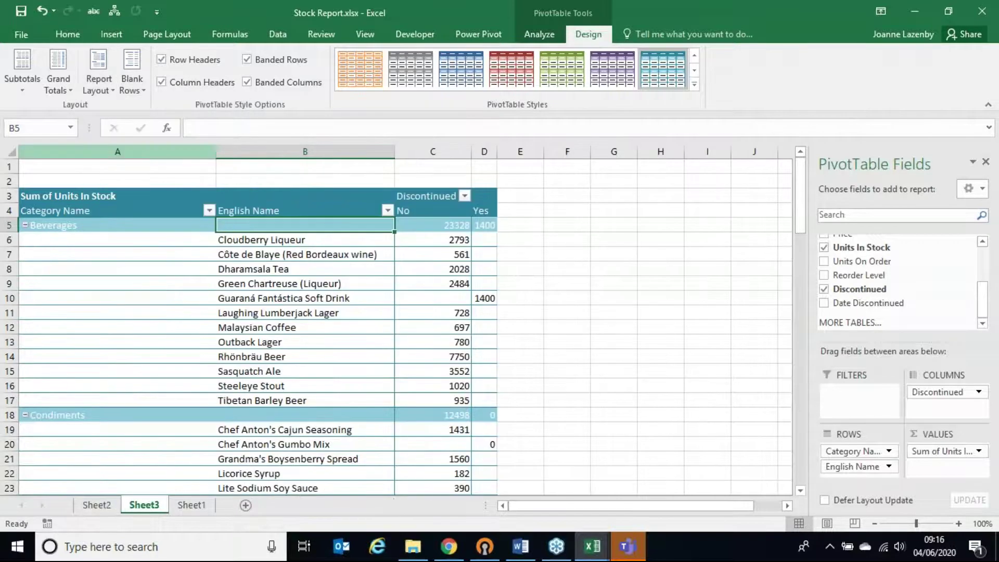
left_click(99, 83)
left_click(155, 242)
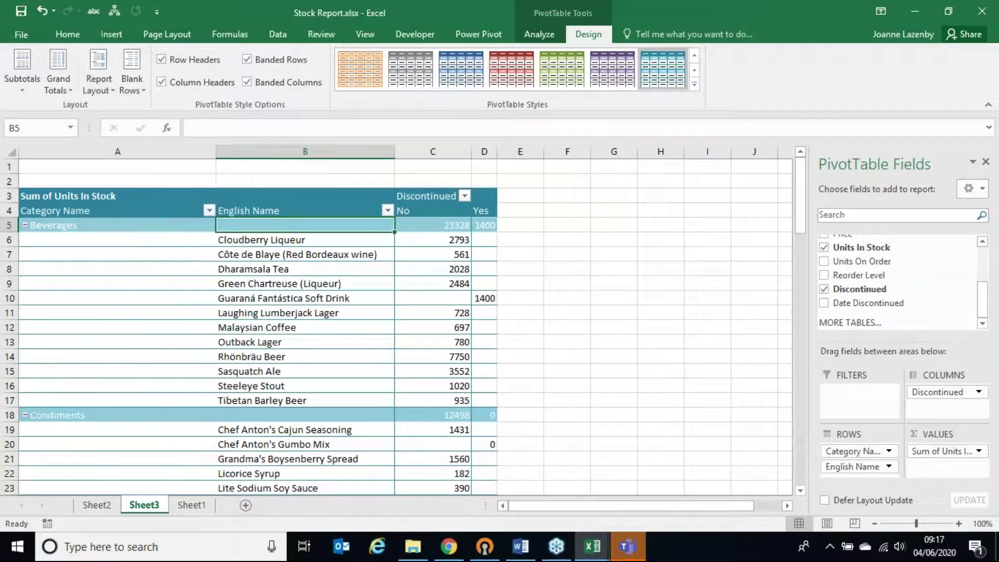
left_click(99, 84)
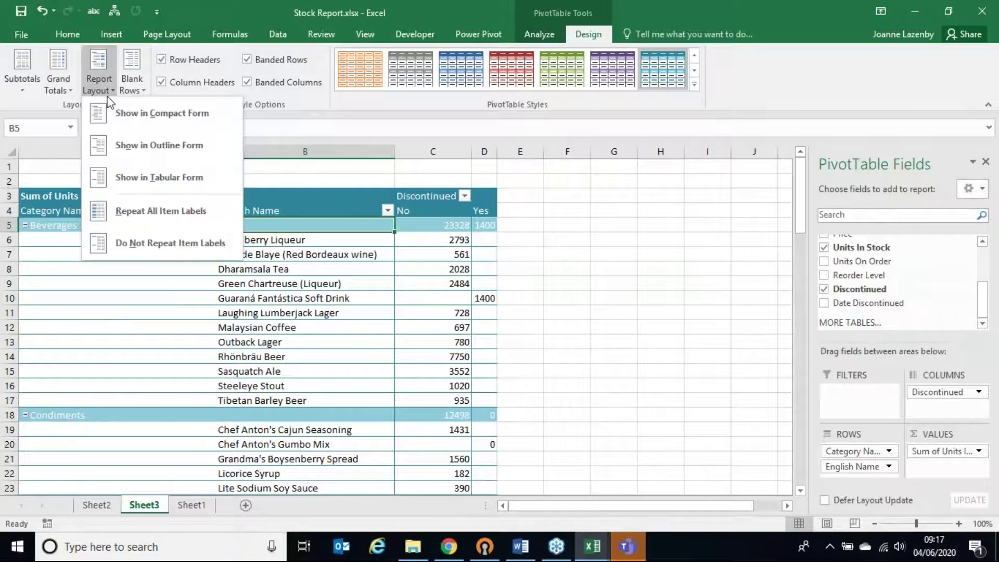
left_click(157, 177)
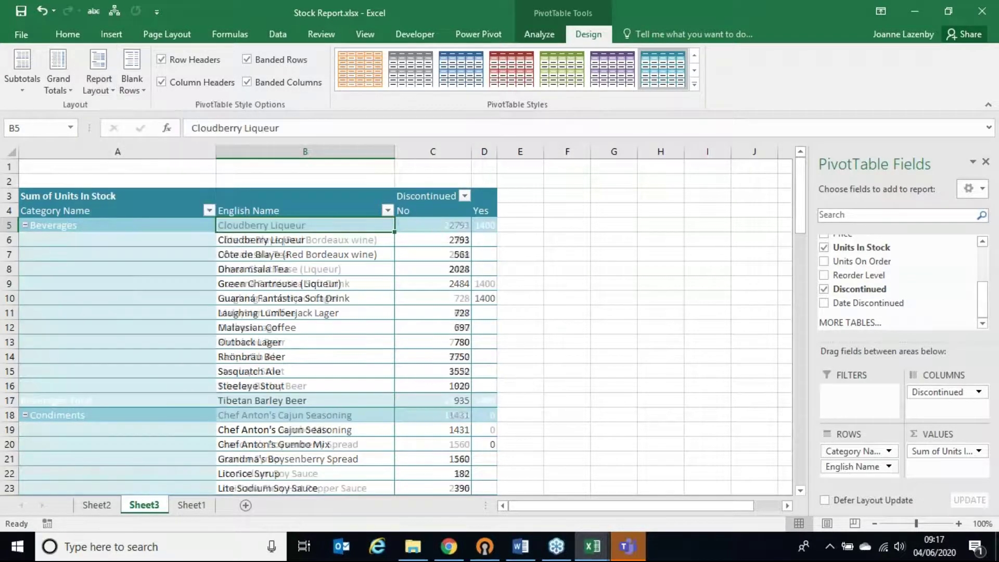
left_click(103, 93)
left_click(134, 113)
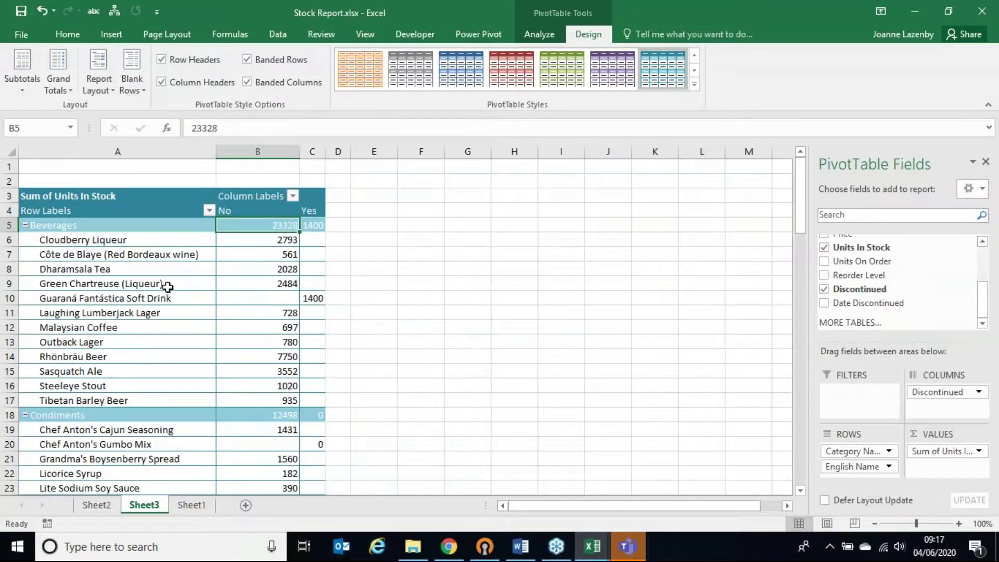
Insert a blank line after each item in the PivotTable and check the spacing between the category groups
left_click(173, 289)
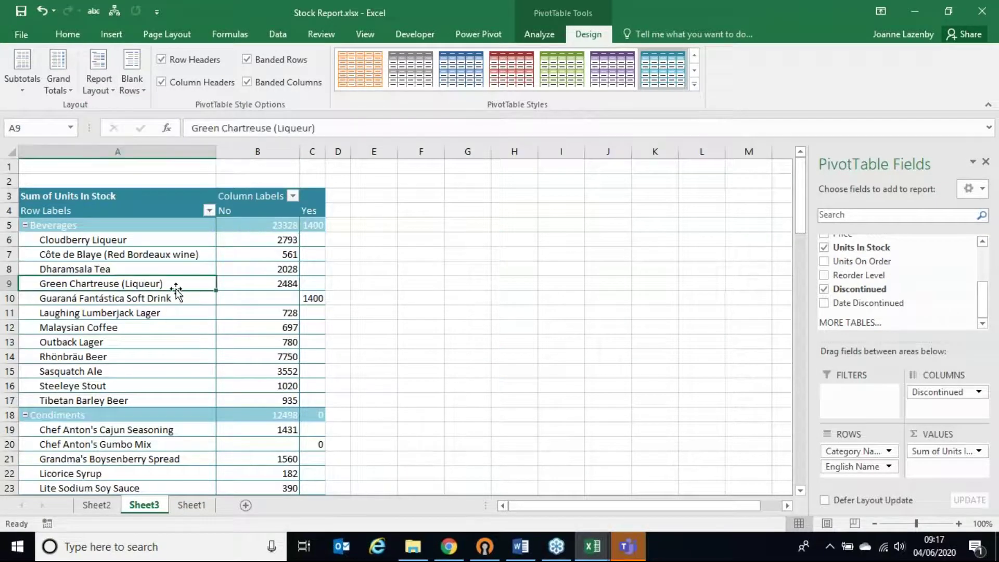
left_click(260, 289)
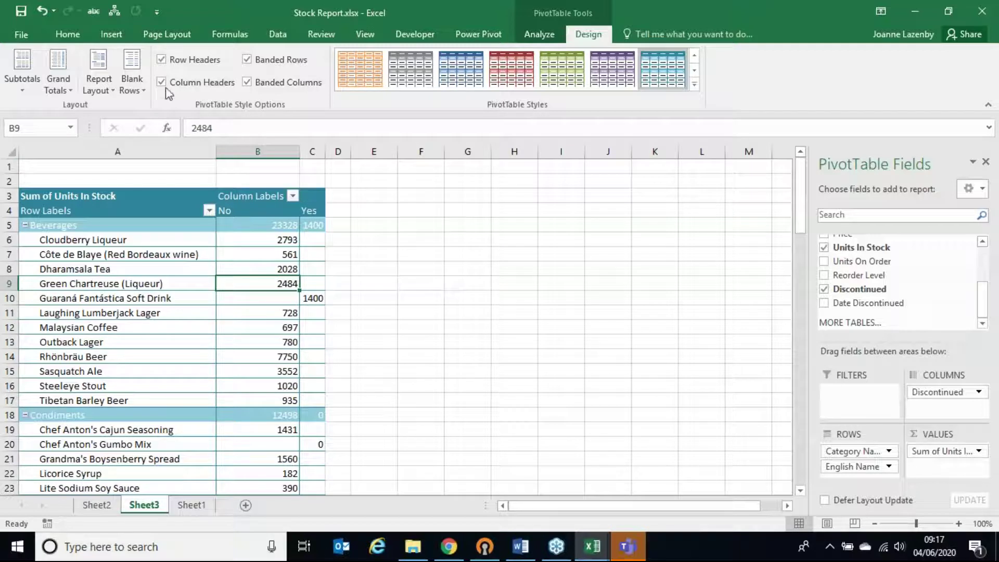
left_click(134, 90)
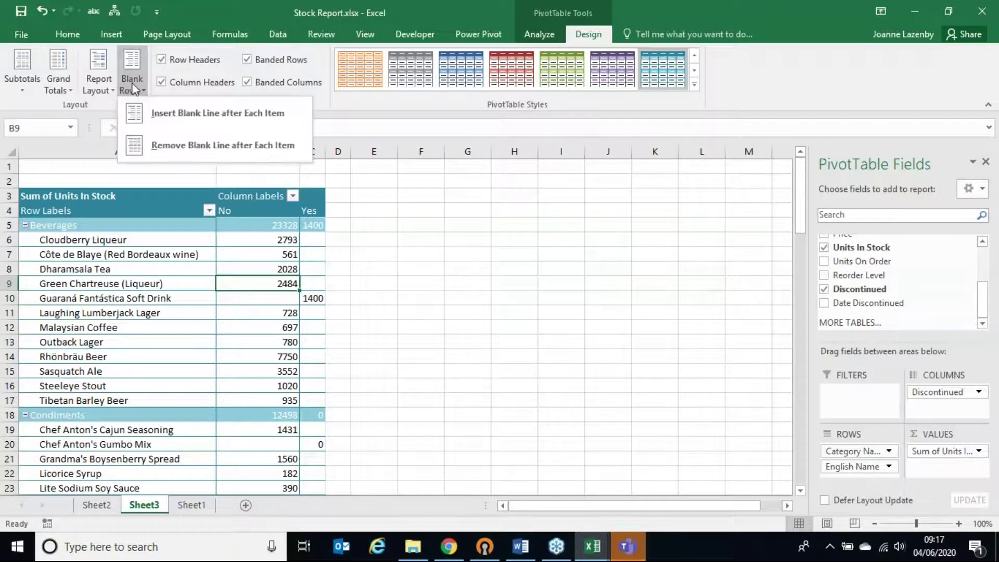
left_click(198, 120)
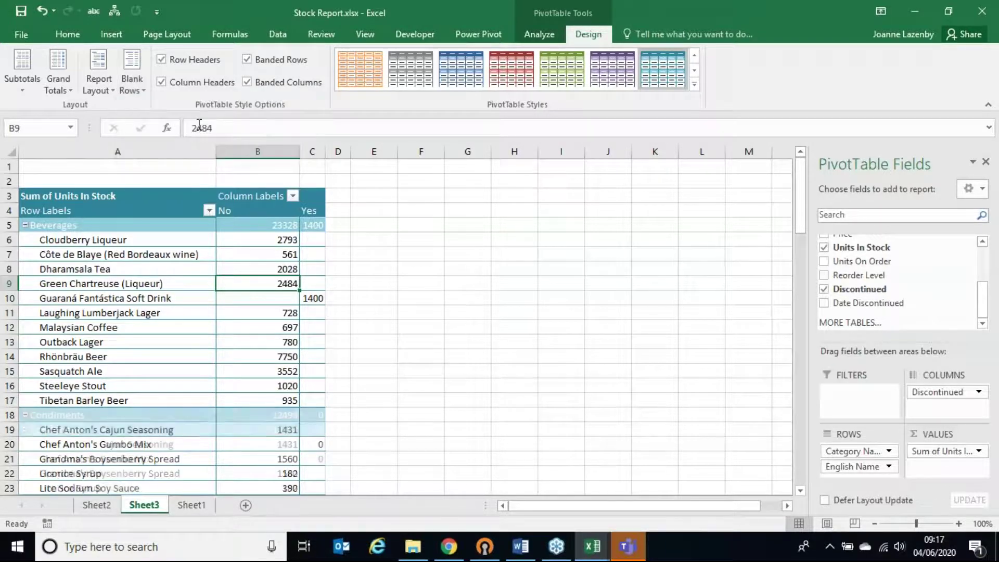
scroll(177, 301, "down", 7)
scroll(177, 304, "down", 4)
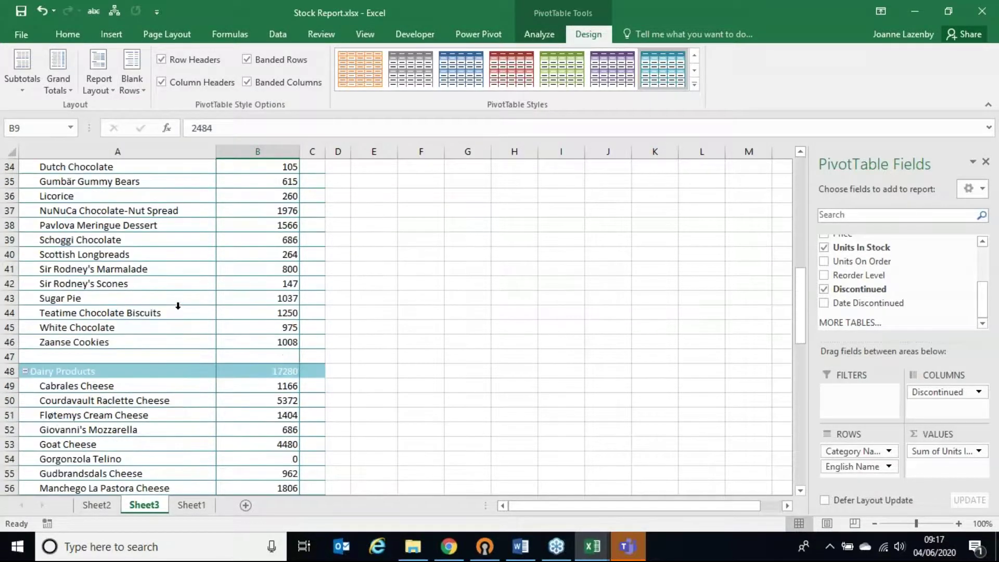
scroll(179, 301, "up", 7)
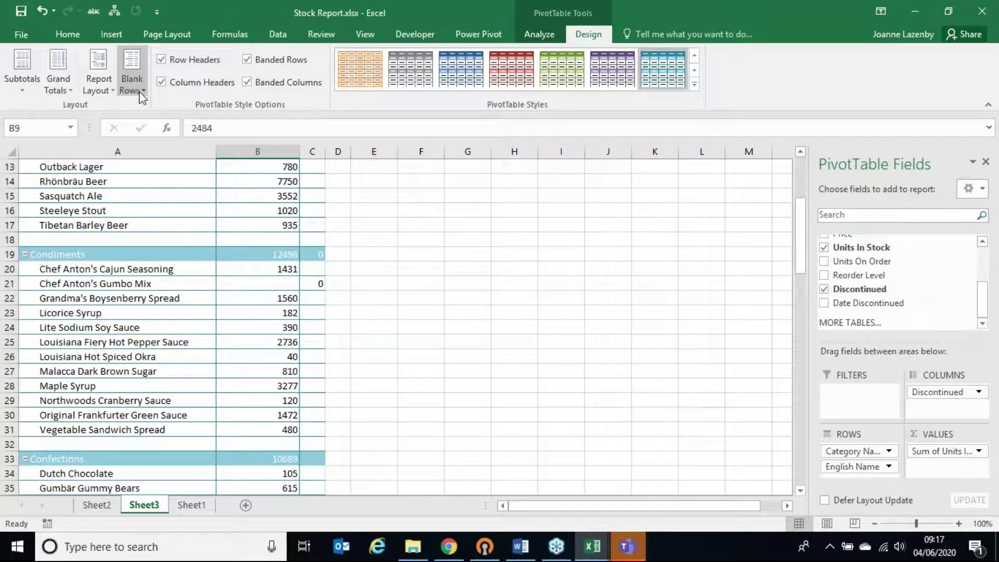
left_click(127, 300)
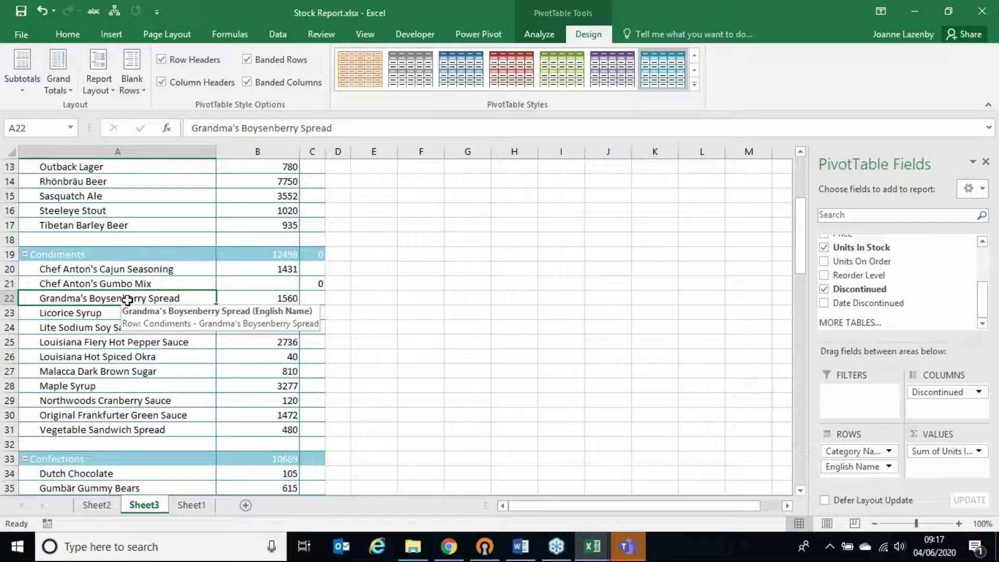
key("alt+Tab")
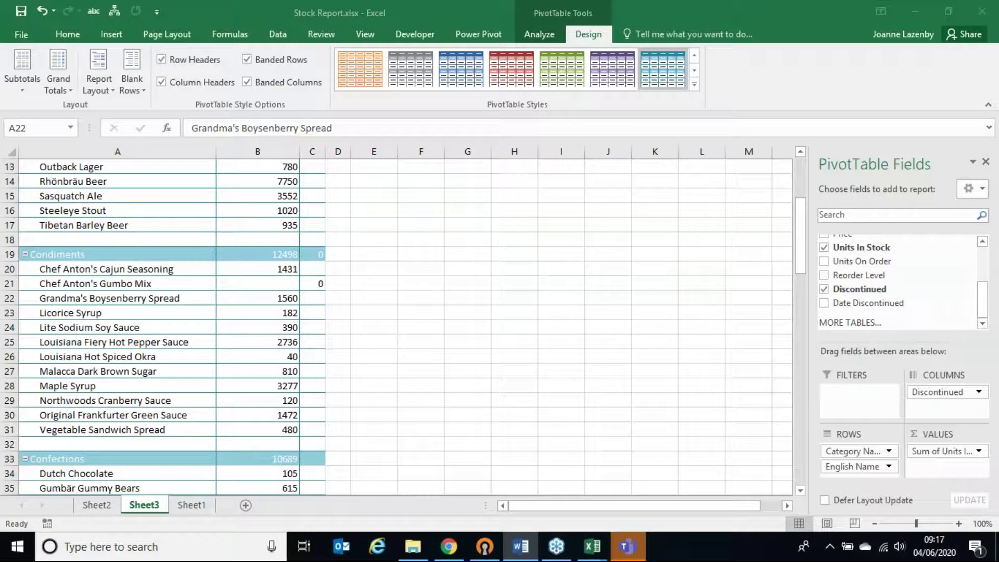
left_click(173, 293)
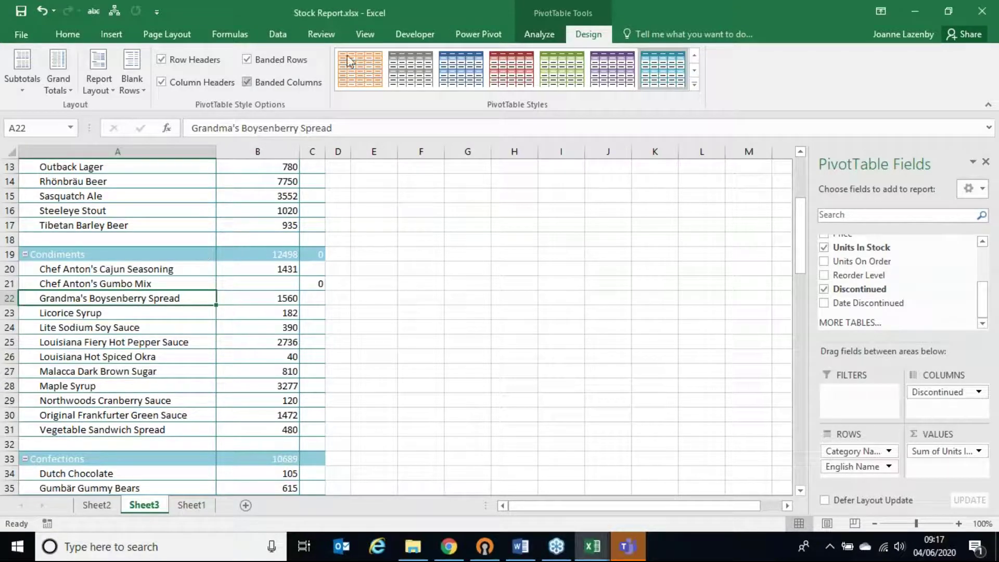
left_click(536, 33)
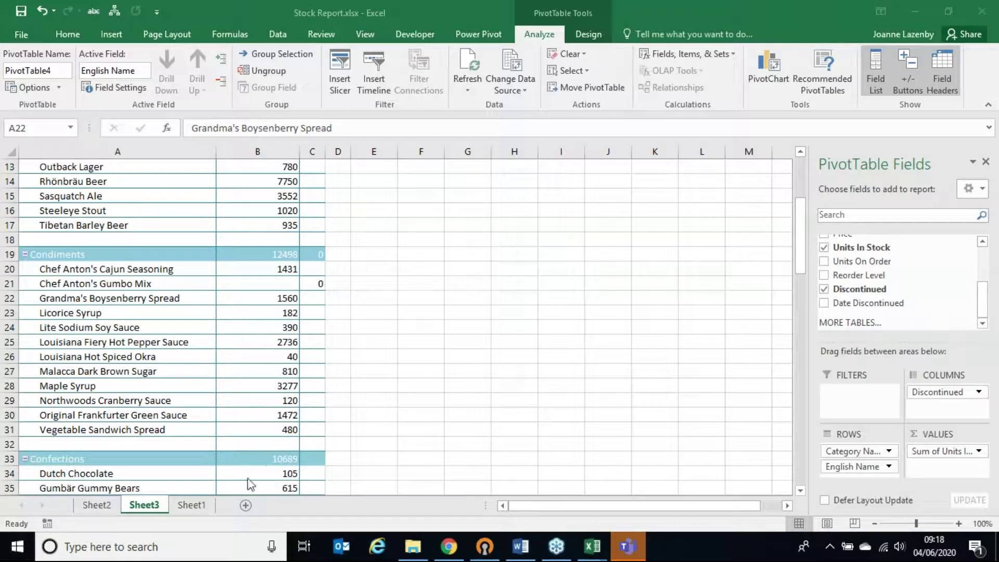
Check on Sheet1 which source range a new PivotTable suggests from within the stock data, without creating it
left_click(185, 509)
key("Up")
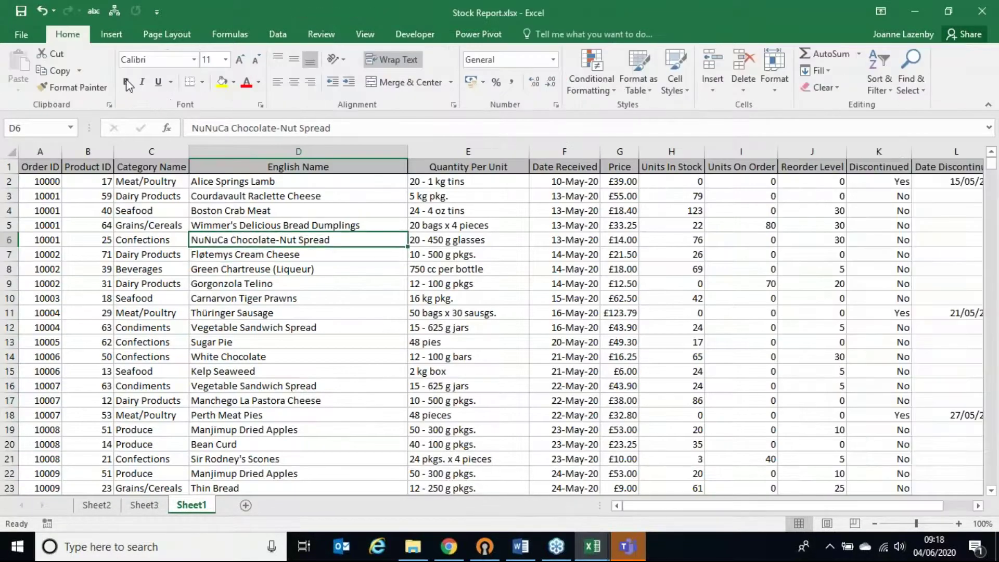
left_click(109, 34)
left_click(26, 67)
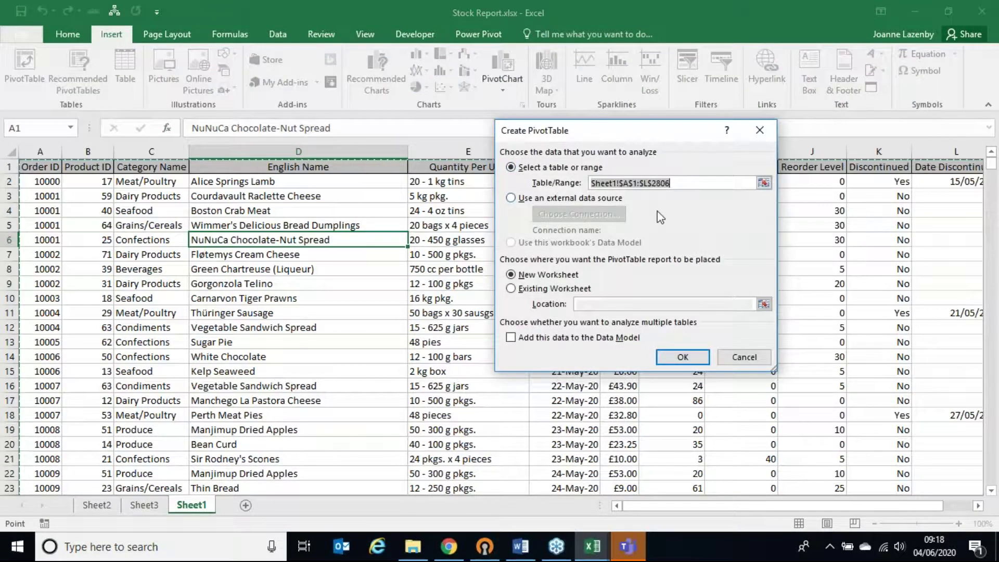
left_click(739, 357)
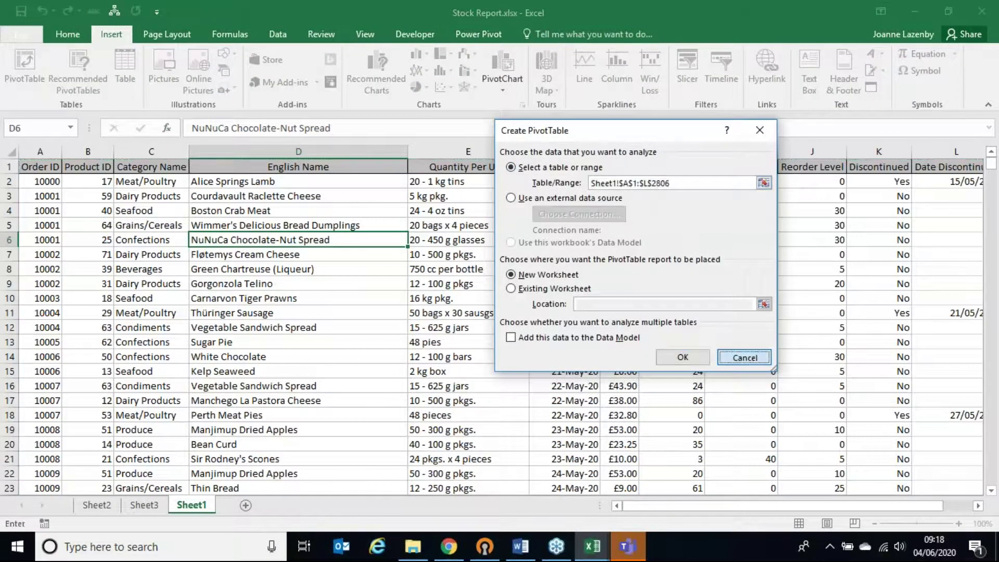
Check which source range a new PivotTable suggests from empty cell P5 outside the stock data, without creating it
left_click(947, 472)
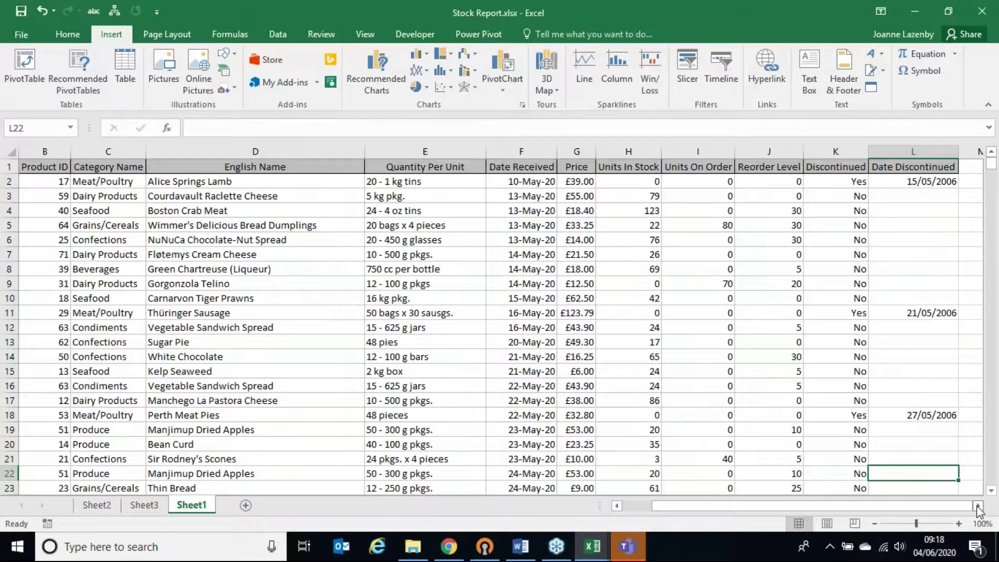
left_click(978, 506)
left_click(978, 506)
left_click(978, 506)
left_click(764, 224)
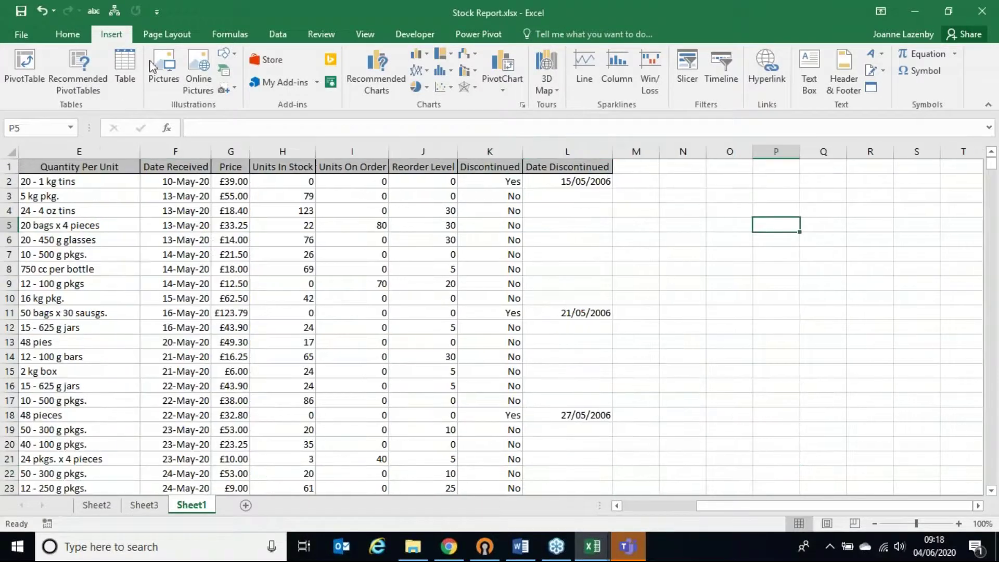
left_click(26, 67)
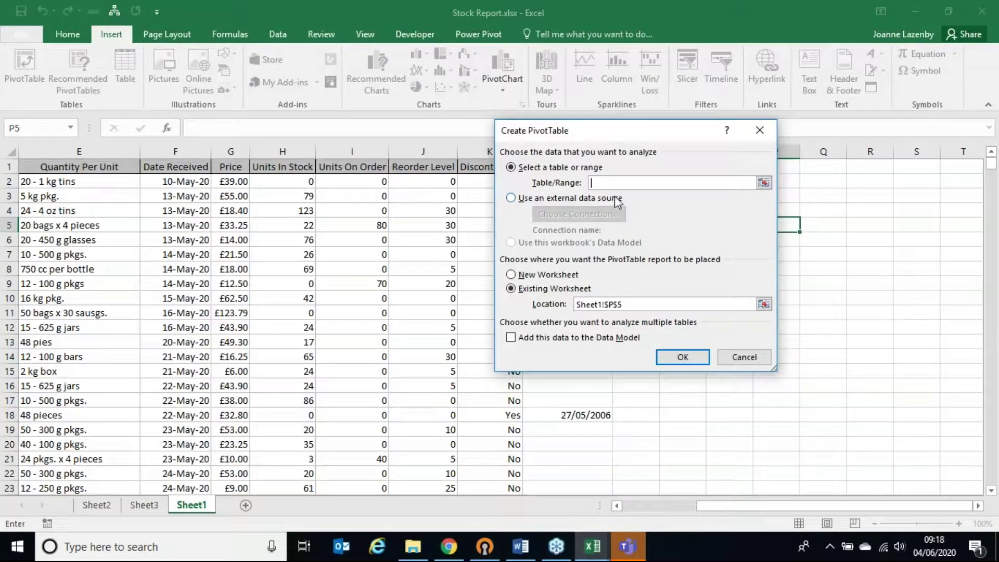
left_click(741, 358)
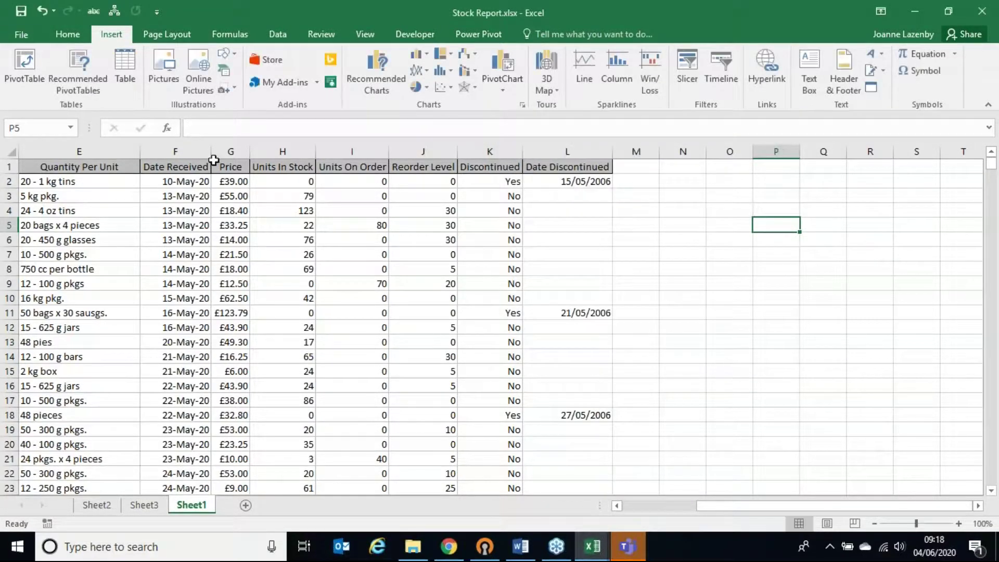
left_click_drag(189, 242, 241, 255)
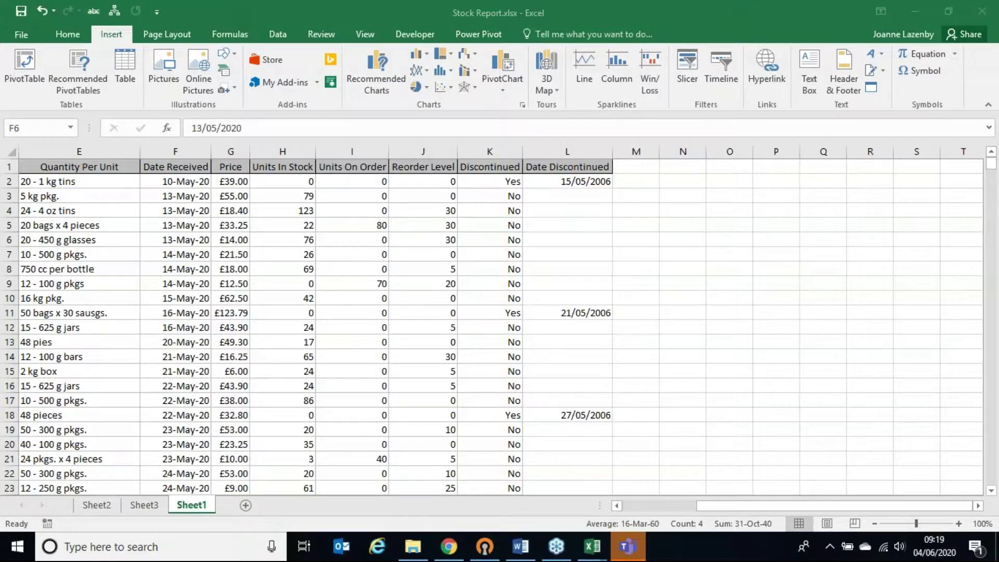
left_click(214, 298)
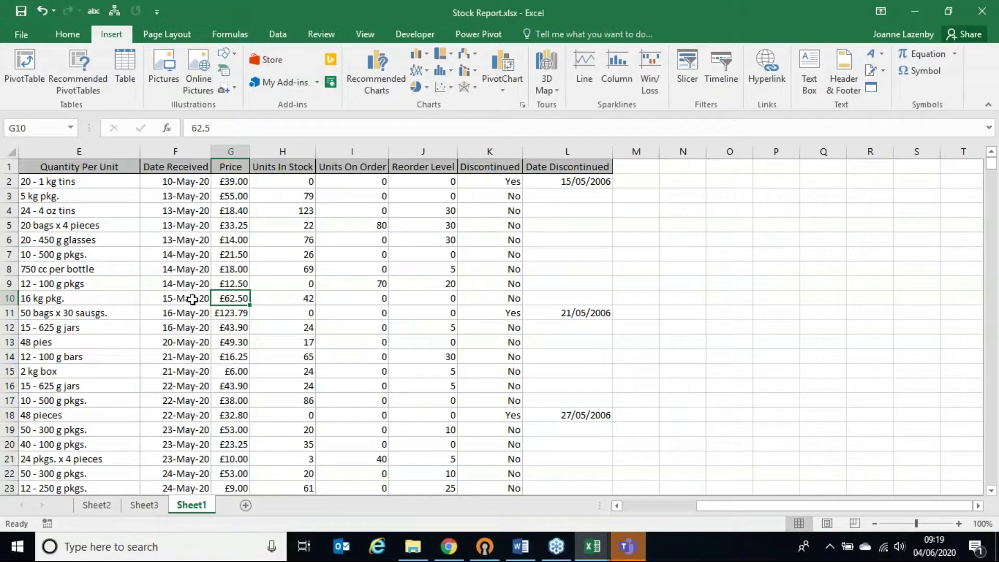
Rename the Sum of Units In Stock heading of the PivotTable on Sheet3 to Test
left_click(144, 505)
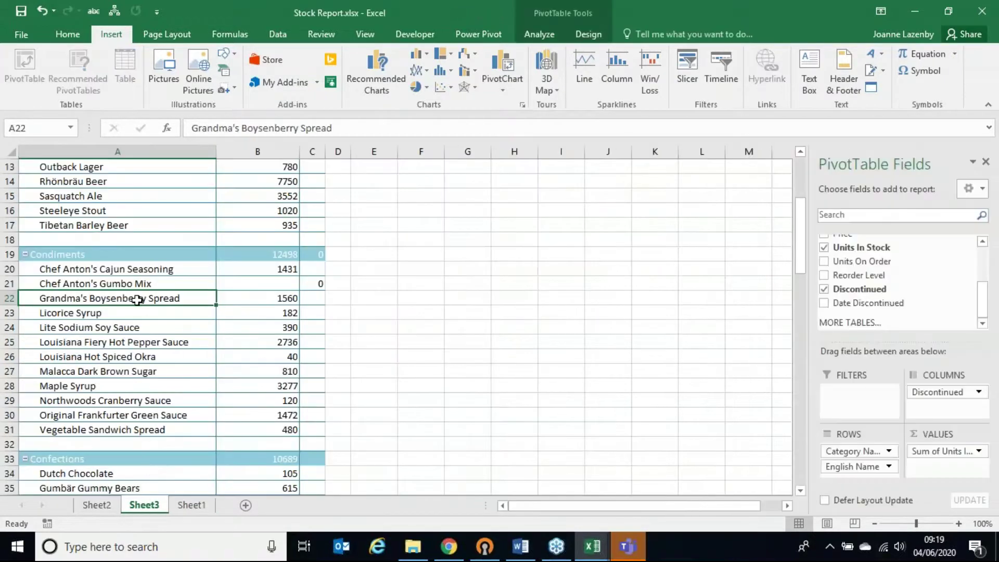
left_click(87, 505)
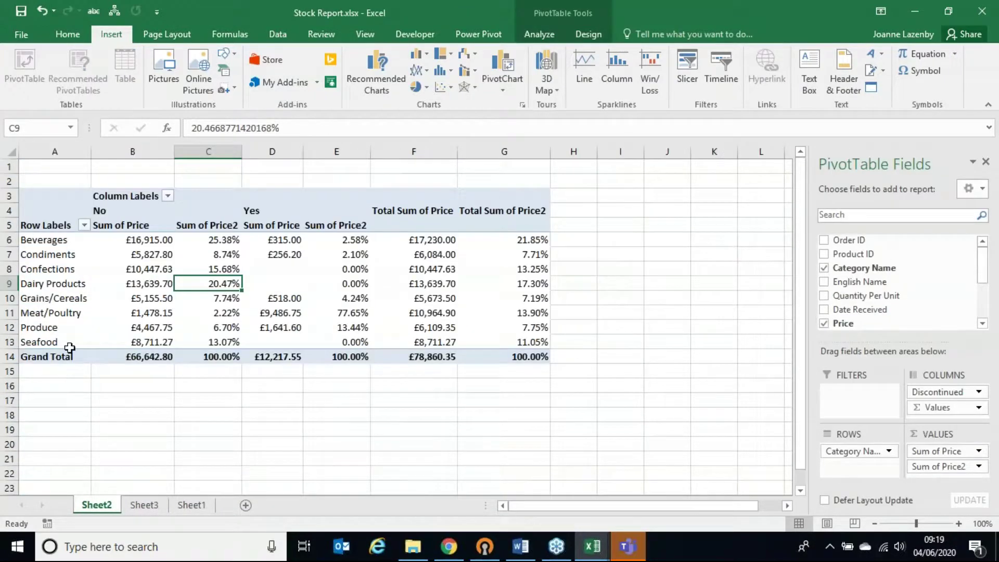
left_click(151, 505)
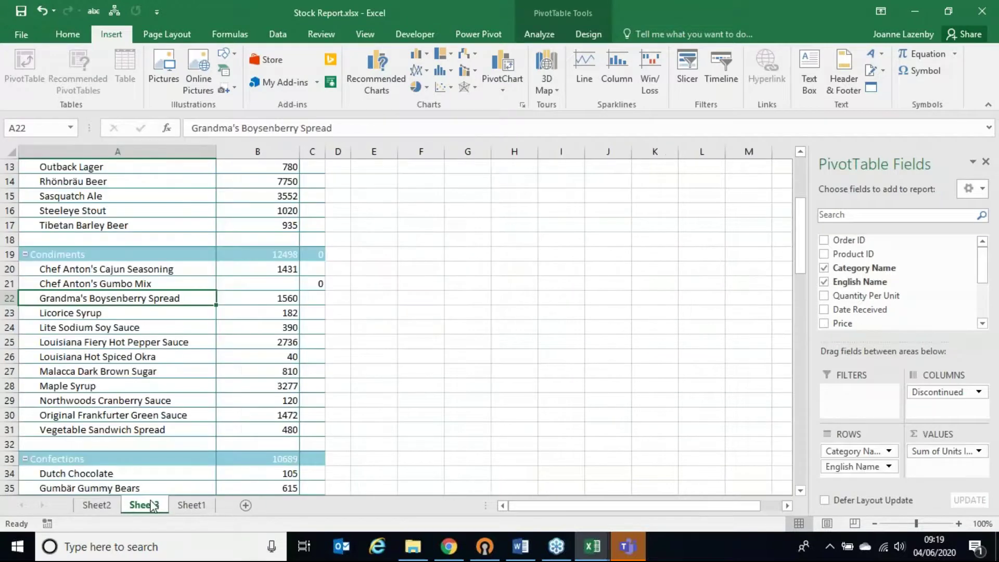
scroll(170, 332, "up", 4)
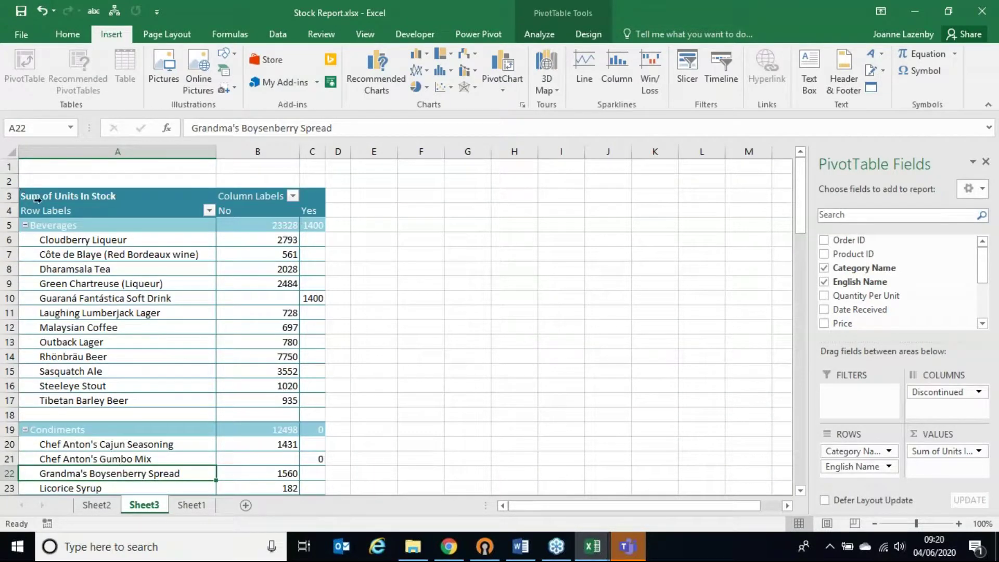
left_click(24, 189)
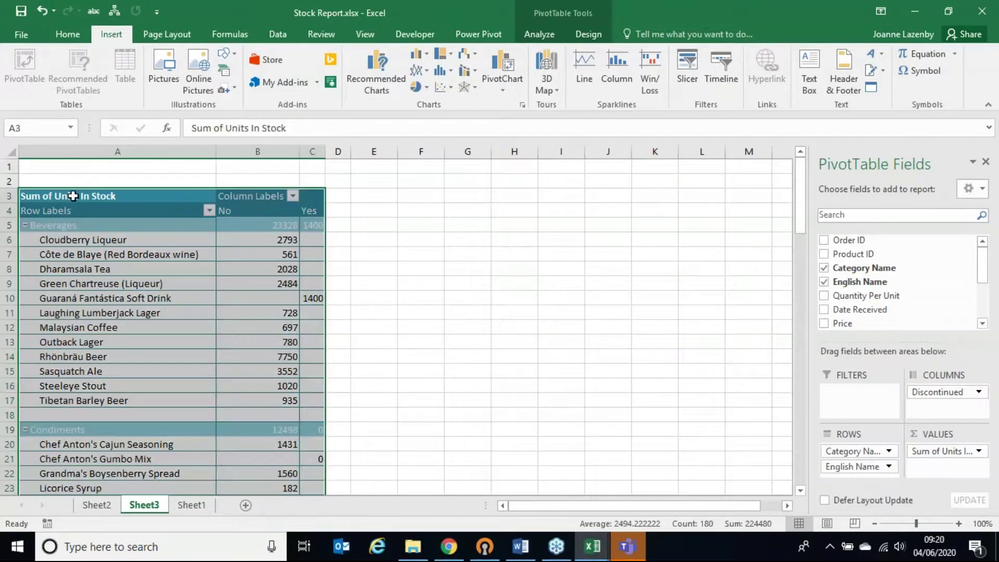
left_click(103, 196)
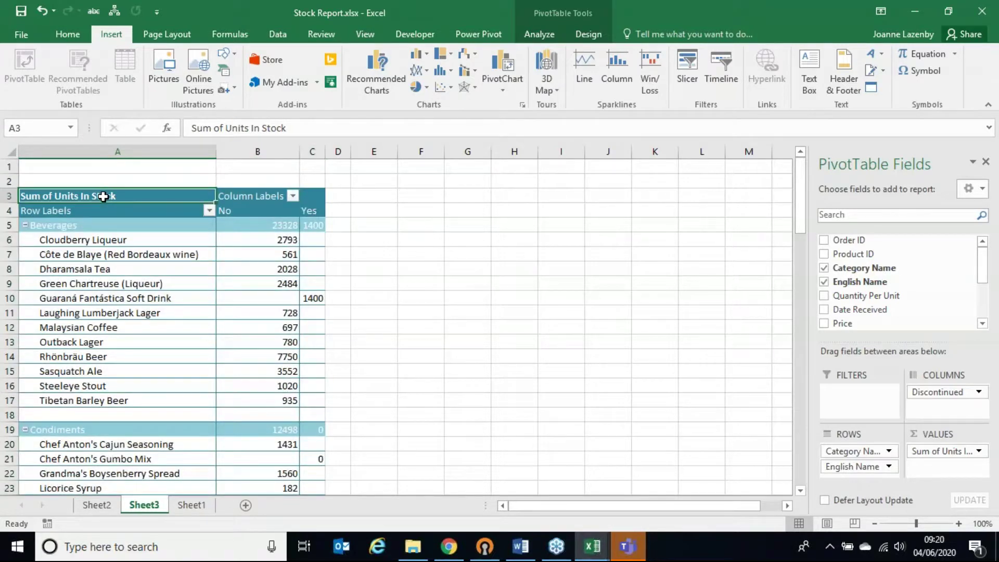
type("Test")
key("Return")
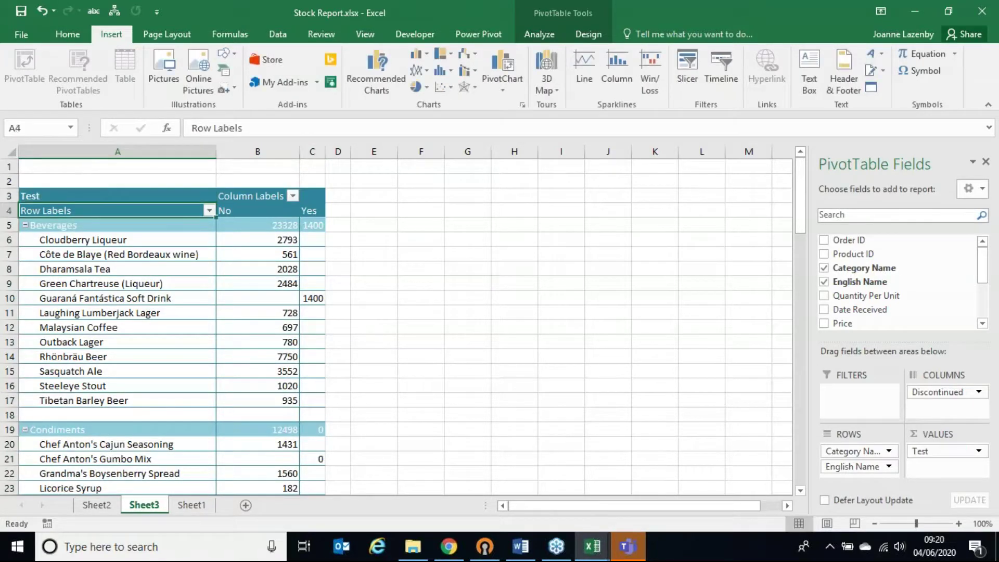